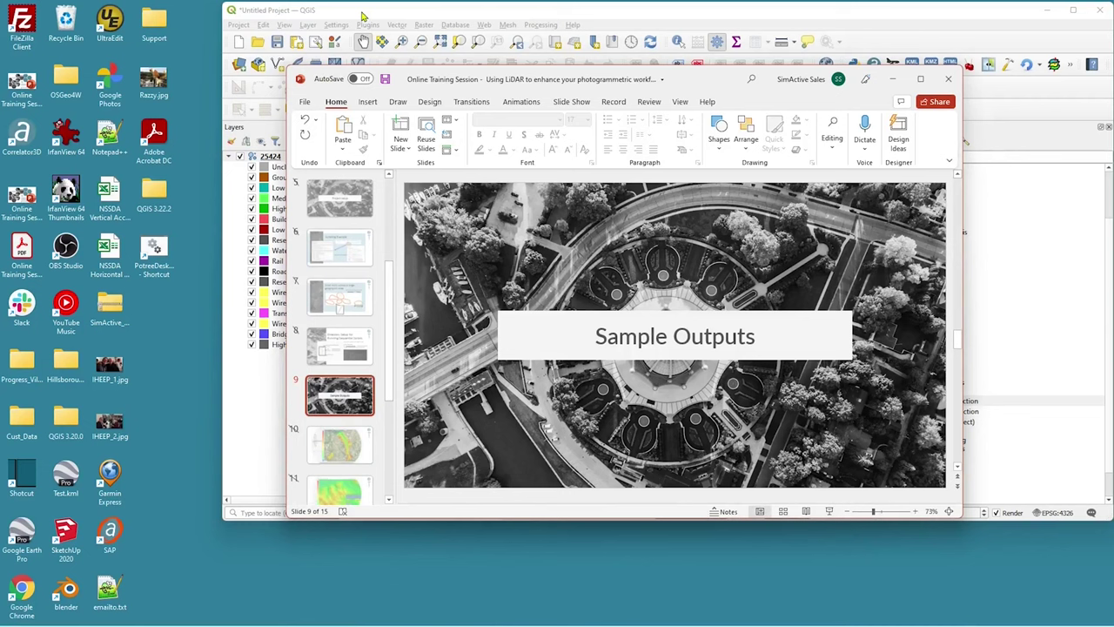
Launch Correlator3D on the 'Local - Correlator3D' licence.
click(22, 138)
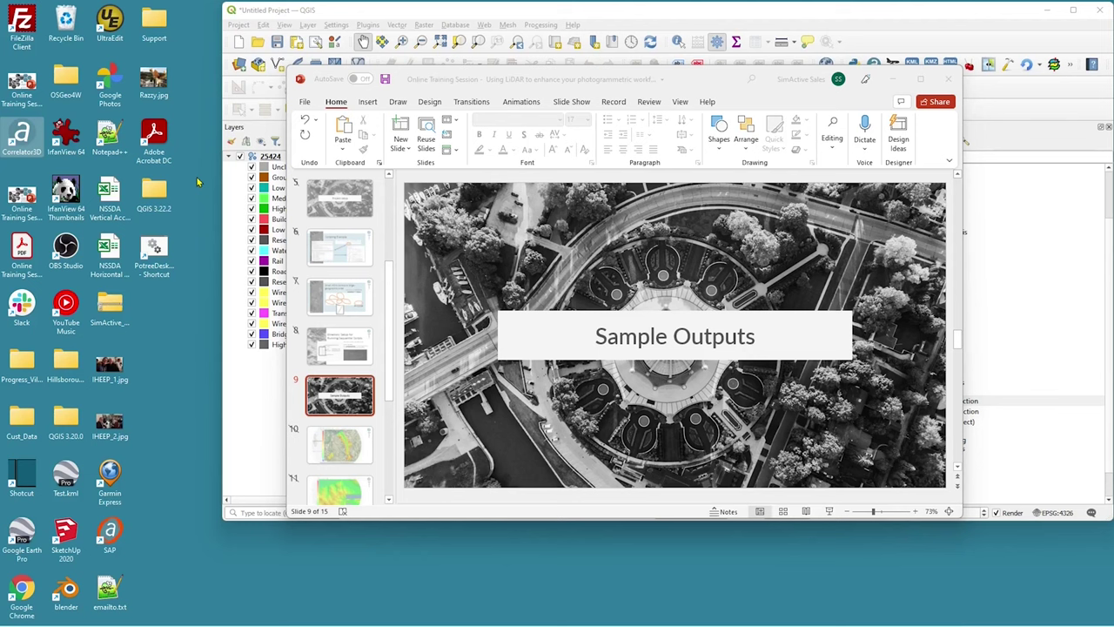
click(521, 320)
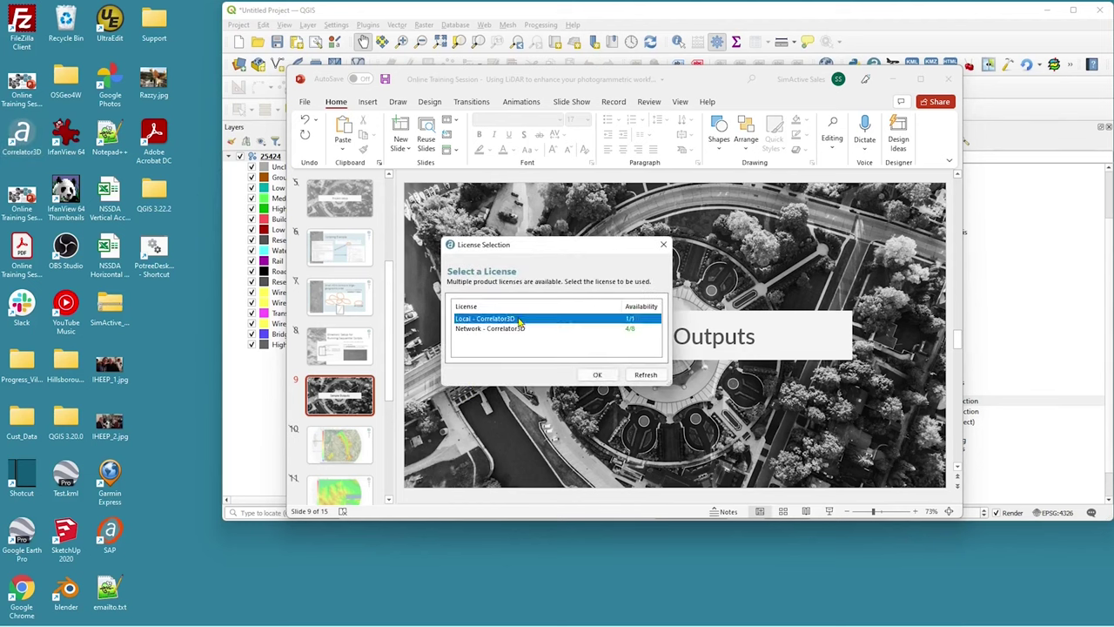
click(592, 375)
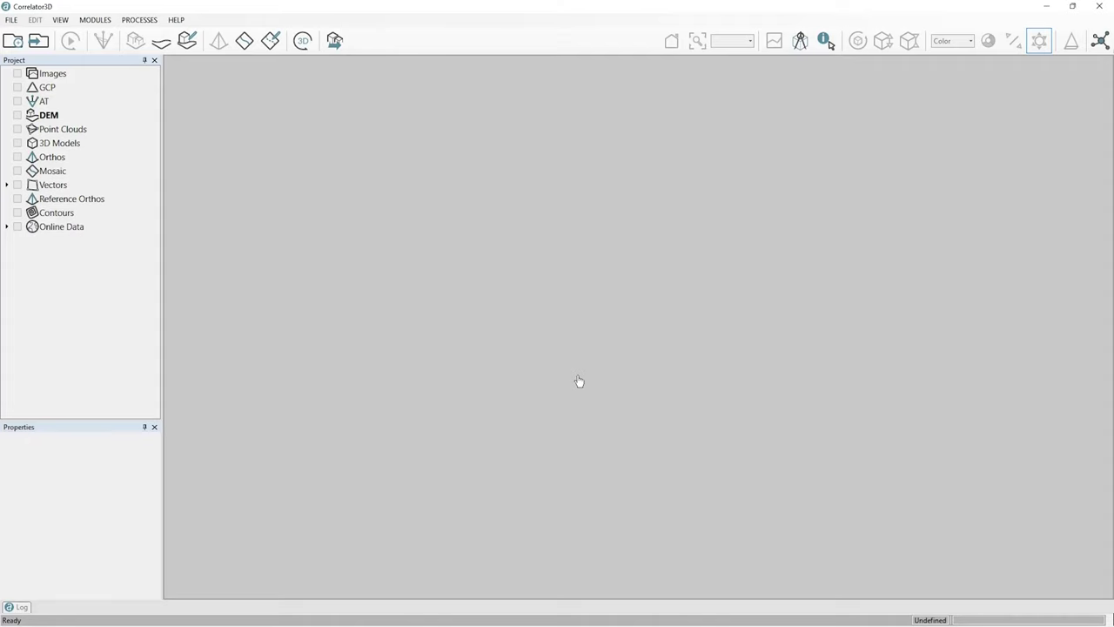
Open File Explorer at Desktop > Cust_Data > ISG > OneDrive_1_1-7-2022, after peeking into Images.
mouse_move(230, 616)
click(147, 613)
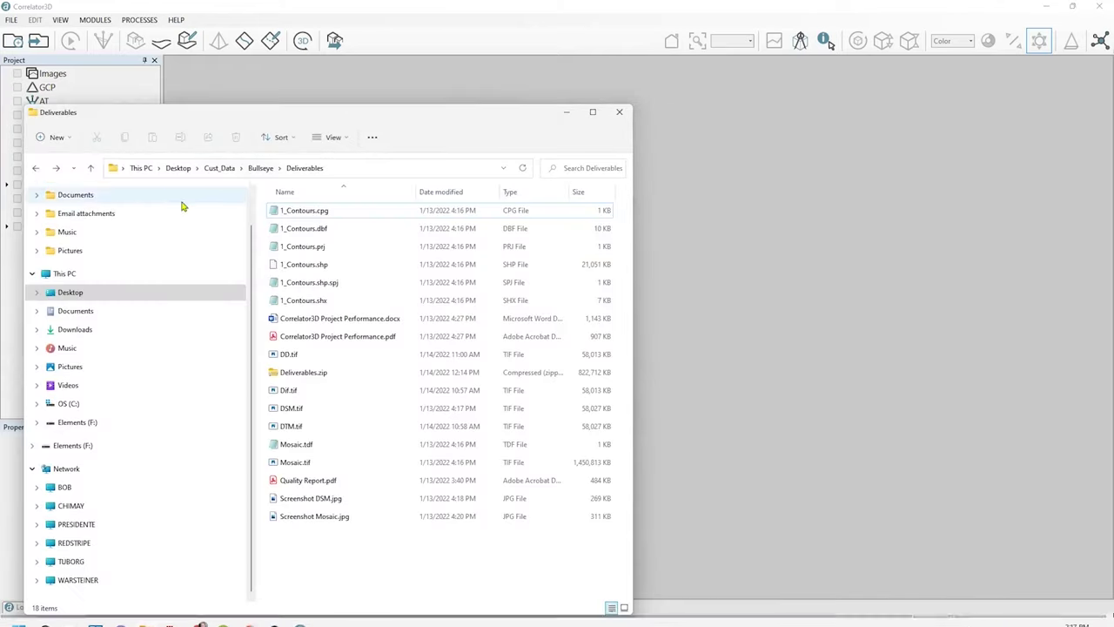
click(75, 291)
double_click(305, 275)
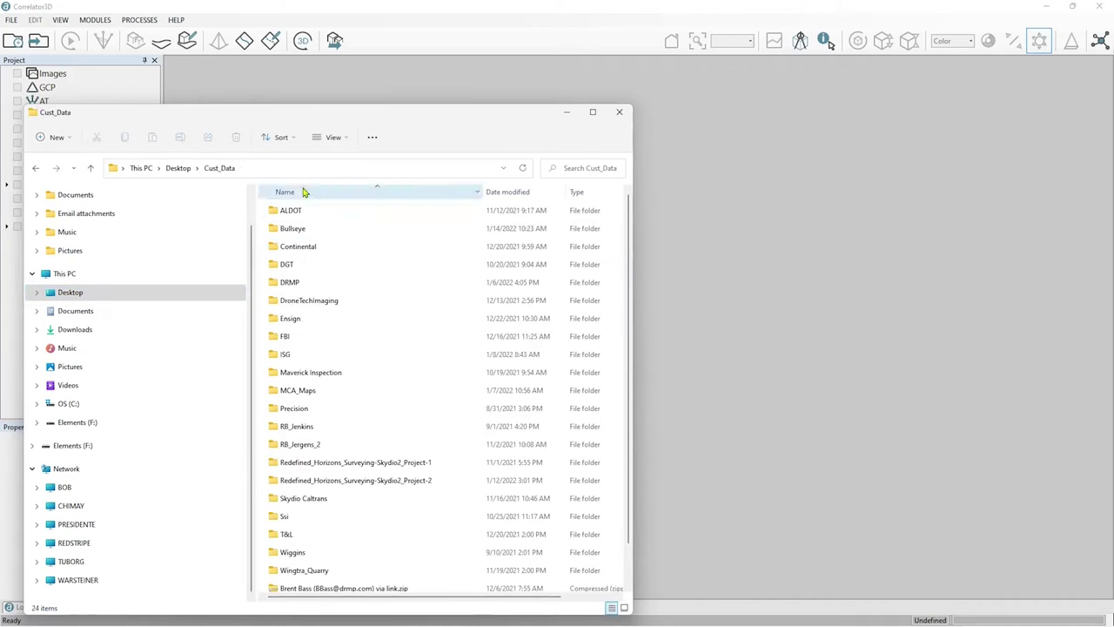
double_click(301, 354)
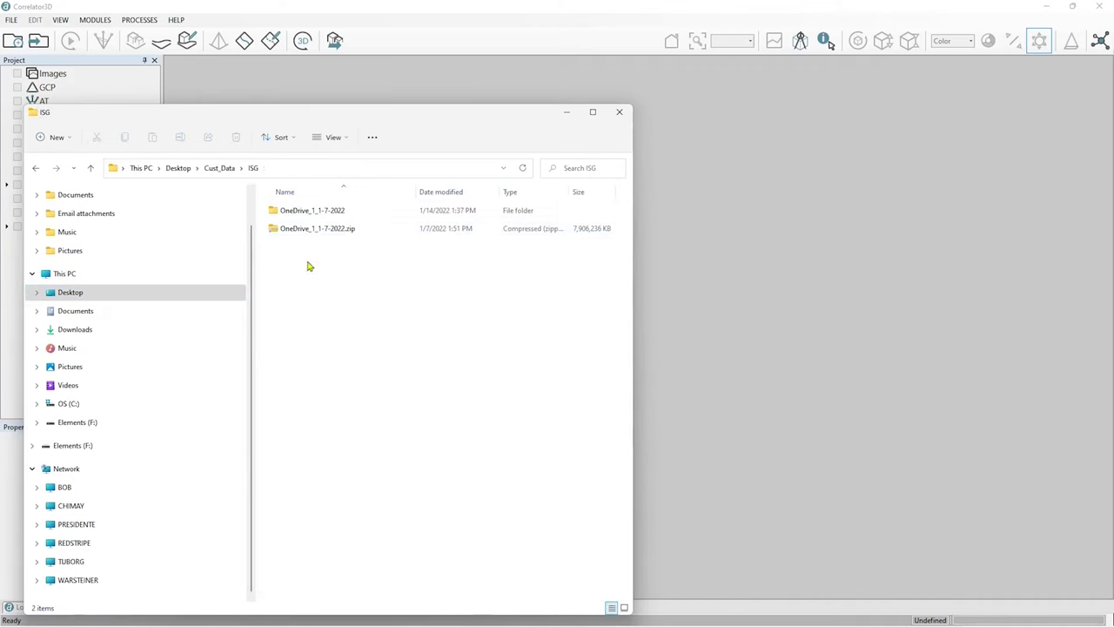
double_click(307, 213)
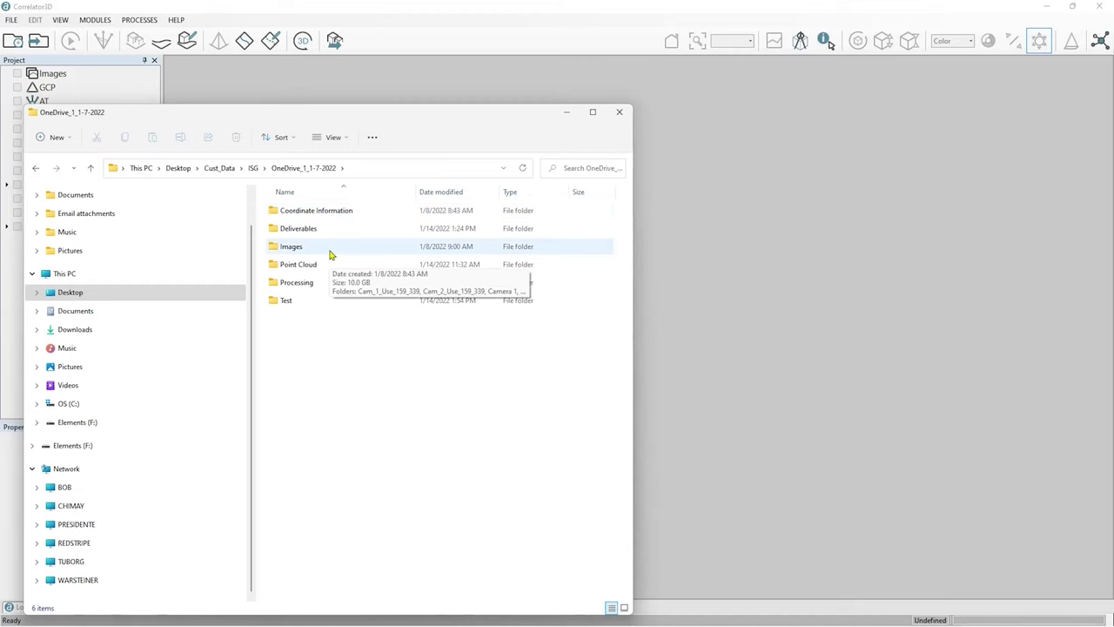
drag(308, 116, 552, 119)
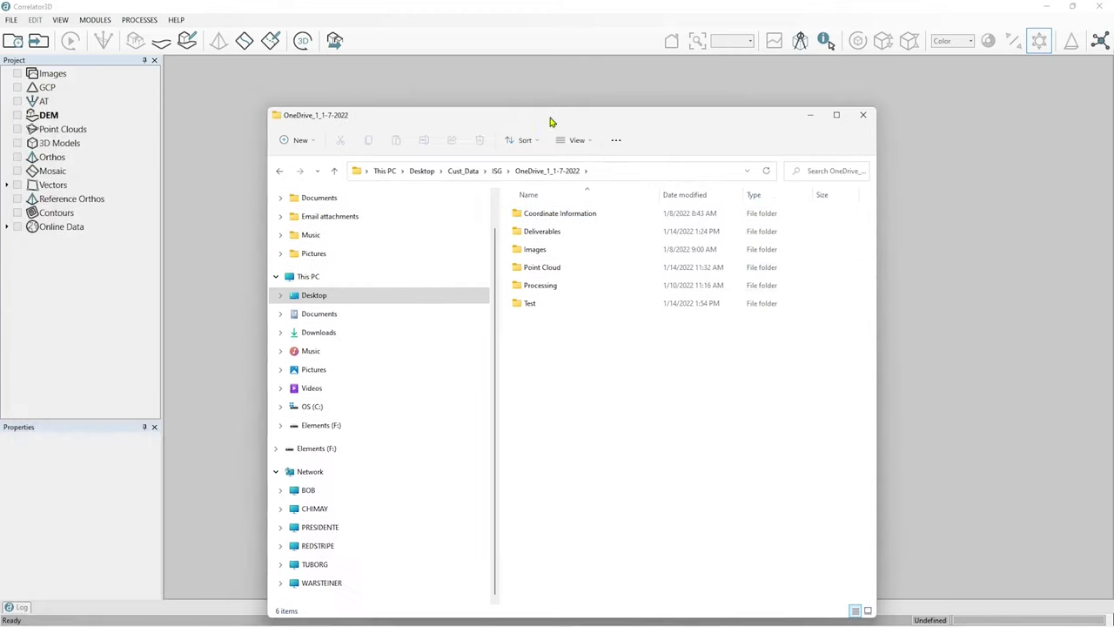
double_click(537, 251)
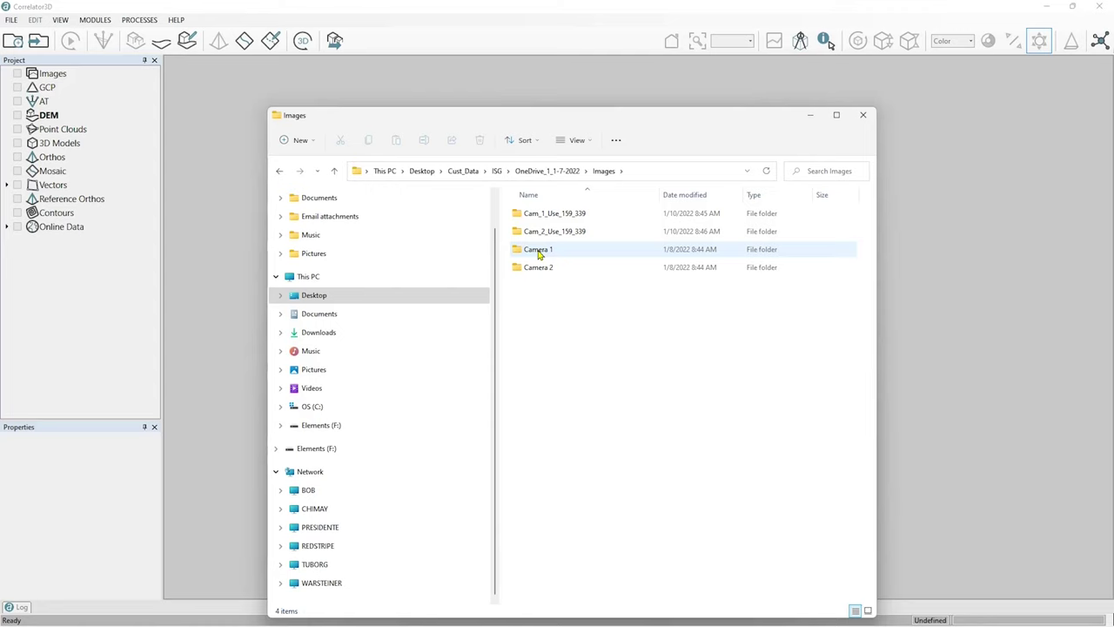
click(535, 173)
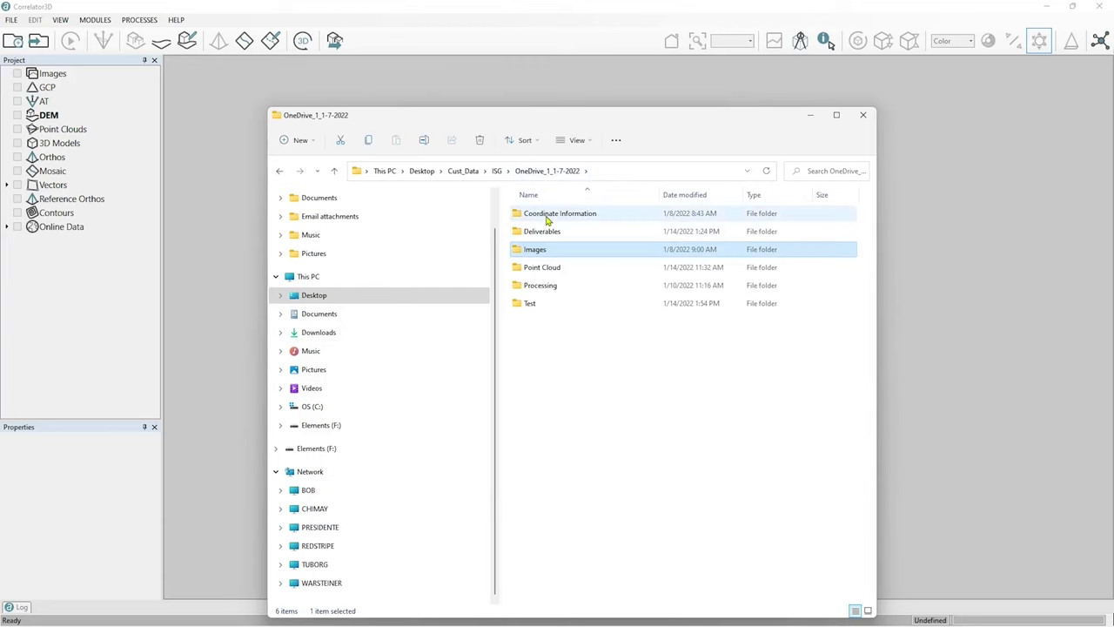
double_click(550, 215)
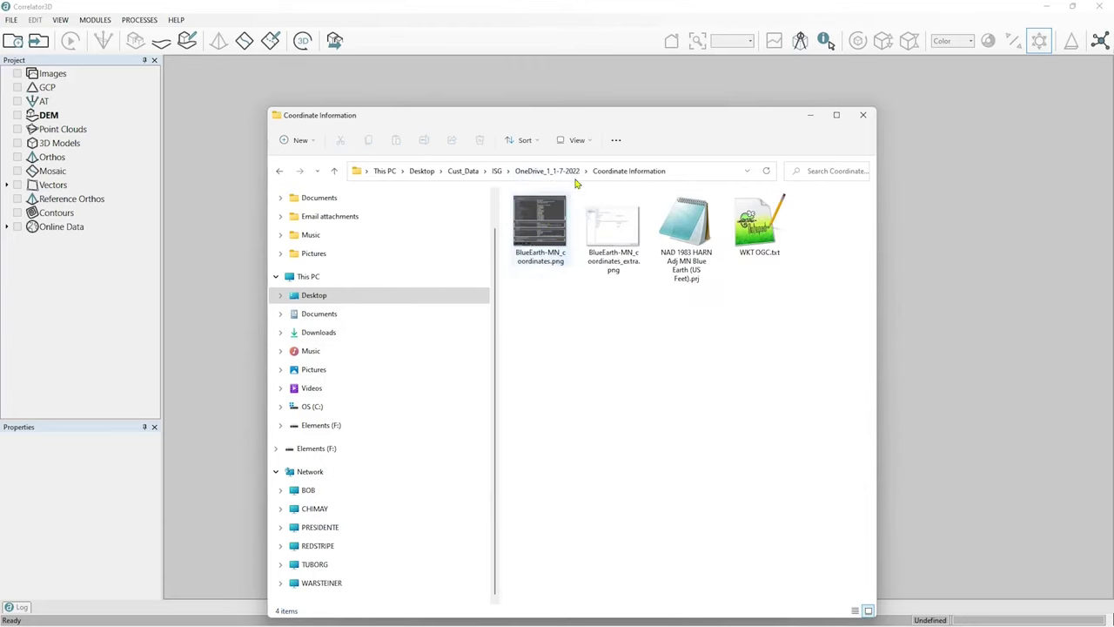
double_click(617, 232)
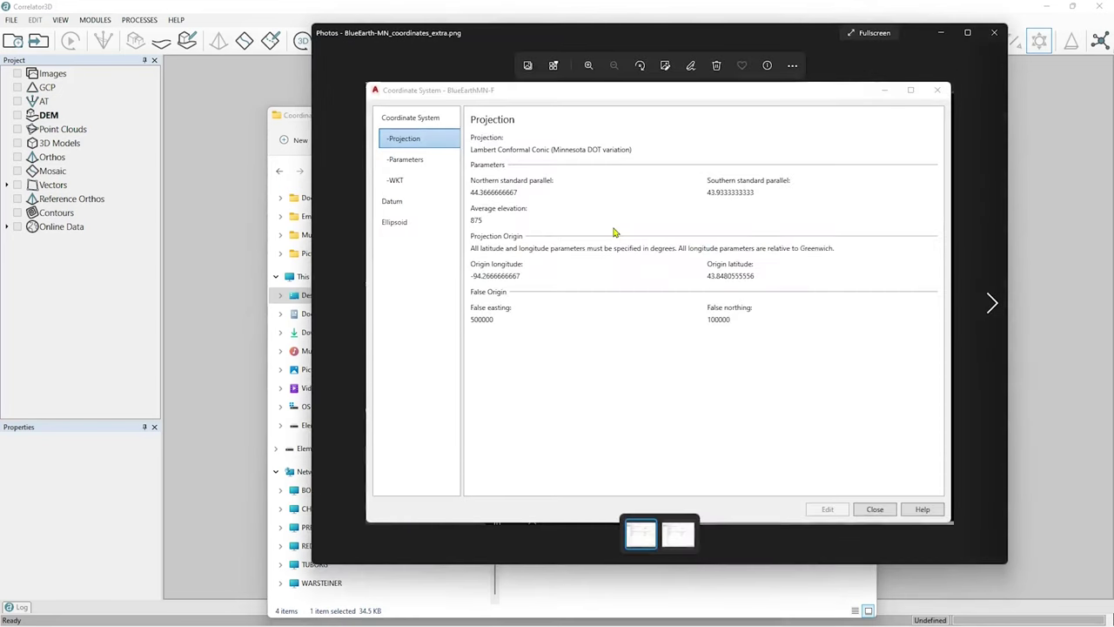
click(994, 33)
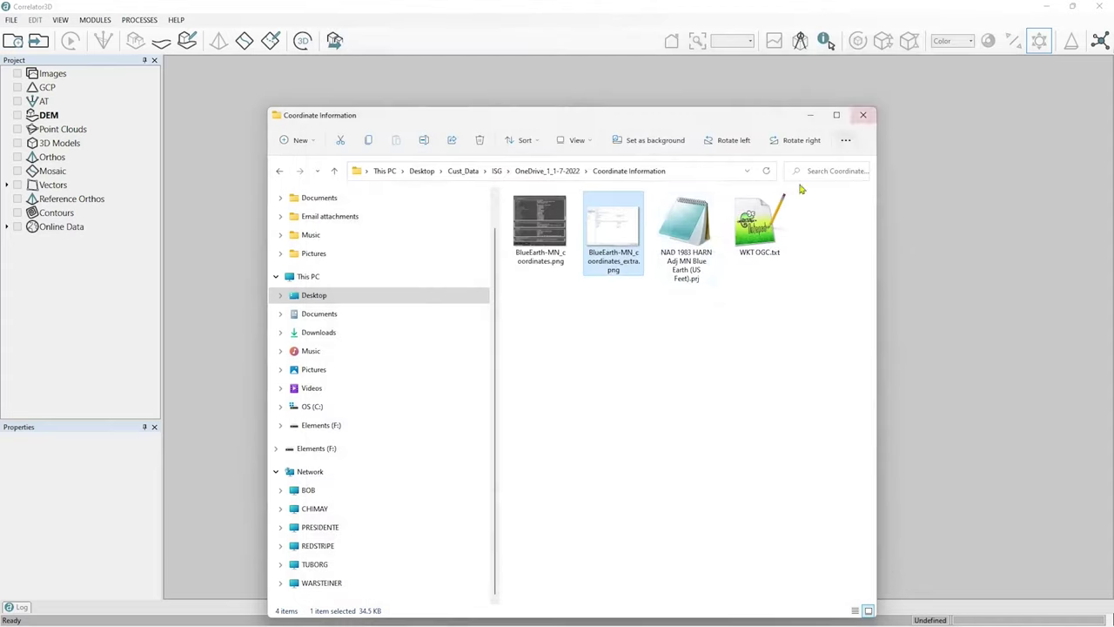
double_click(557, 228)
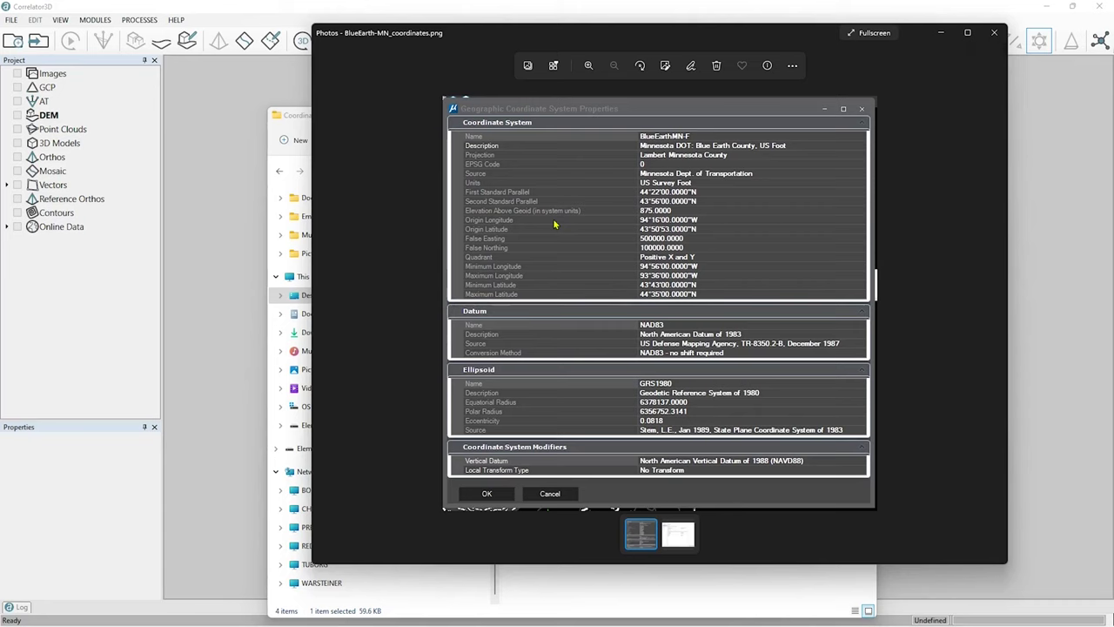
click(993, 35)
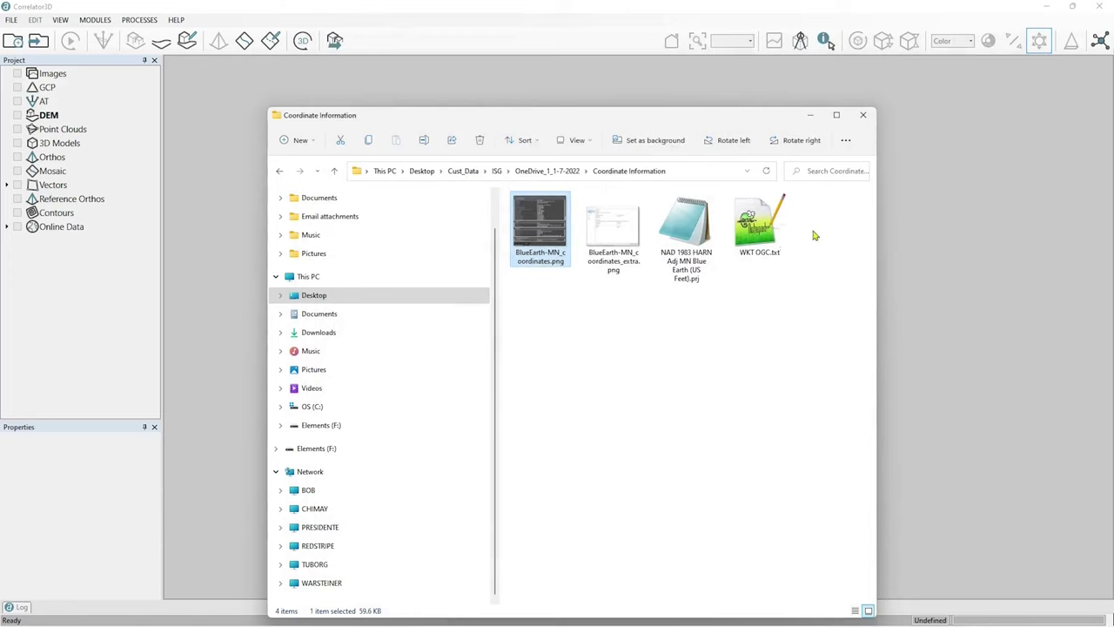
click(548, 173)
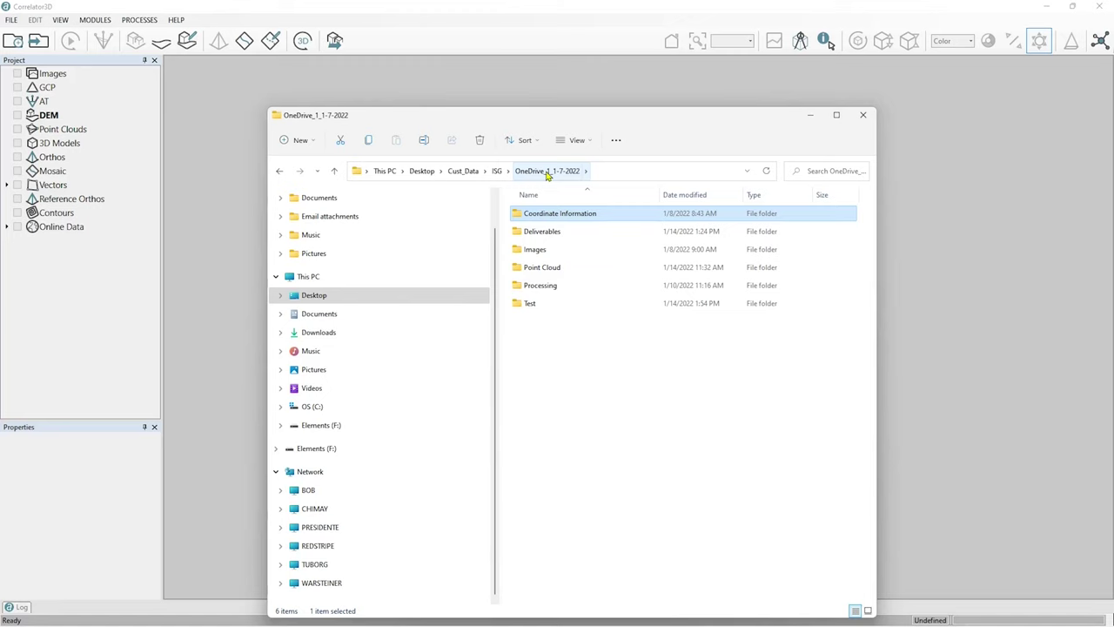
Open the Images folder to reveal Cam_1_Use_159_339, Cam_2_Use_159_339, Camera 1 and Camera 2.
double_click(537, 250)
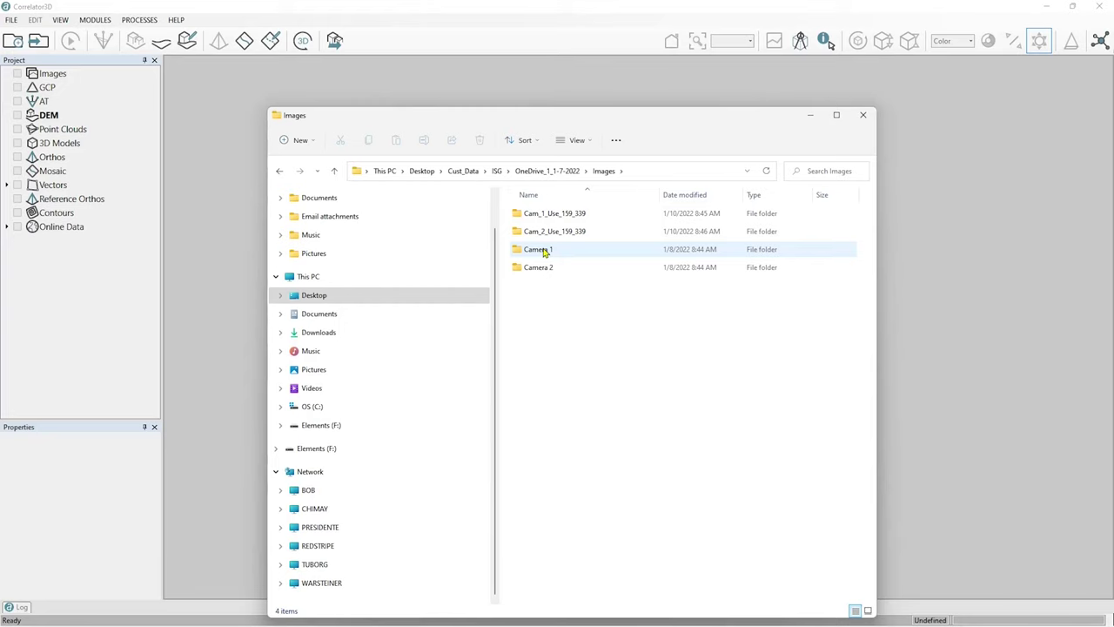
Close File Explorer and start a new Correlator3D project from the File menu.
click(863, 115)
click(11, 20)
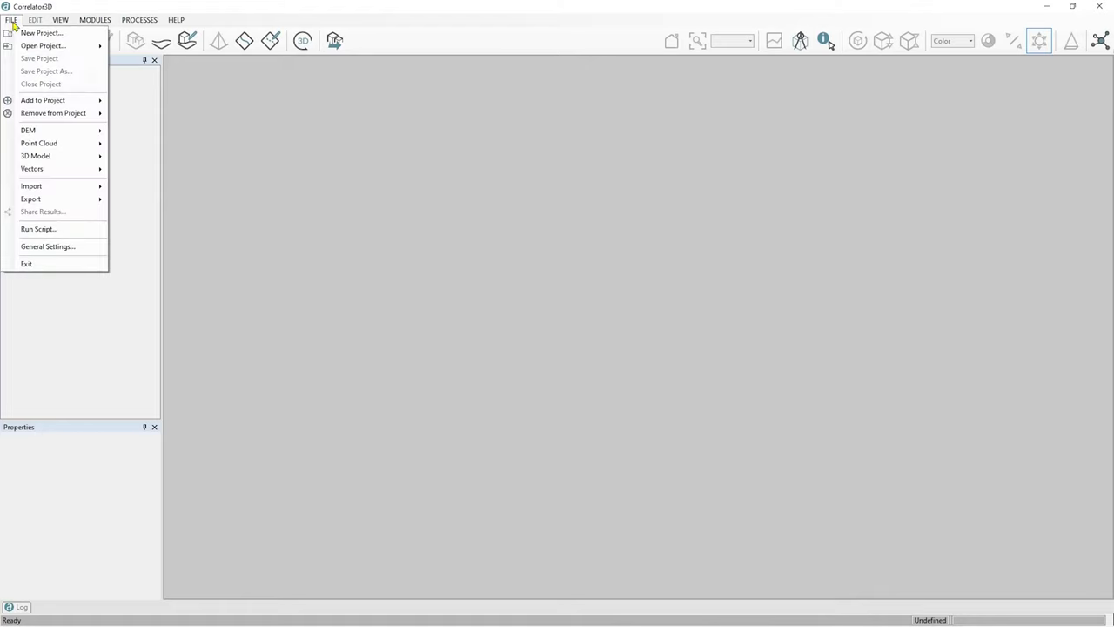
click(41, 32)
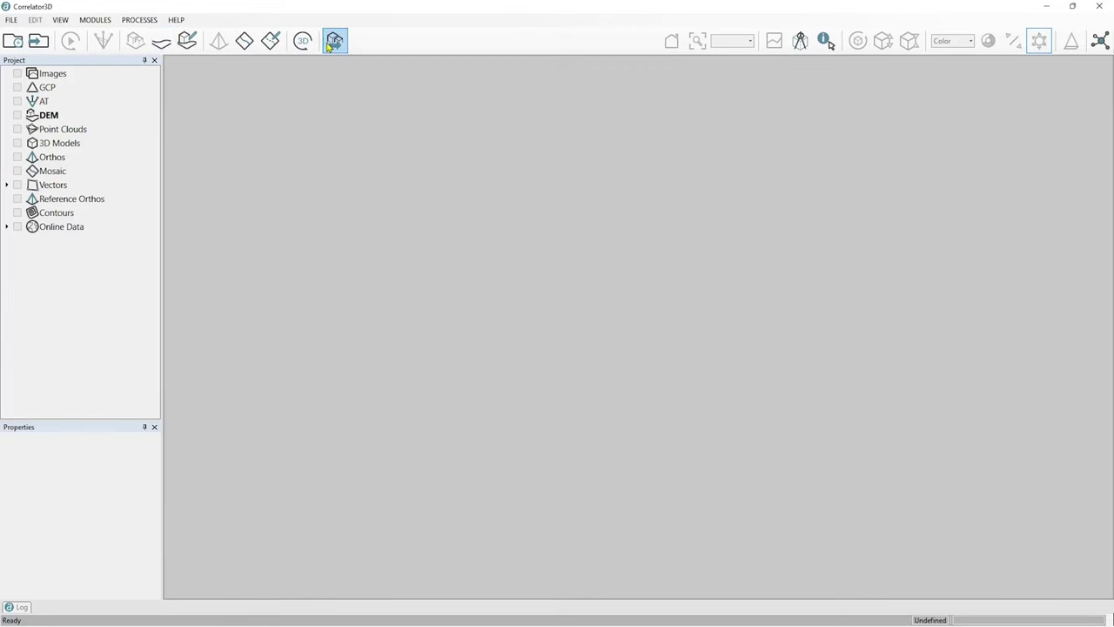
click(11, 19)
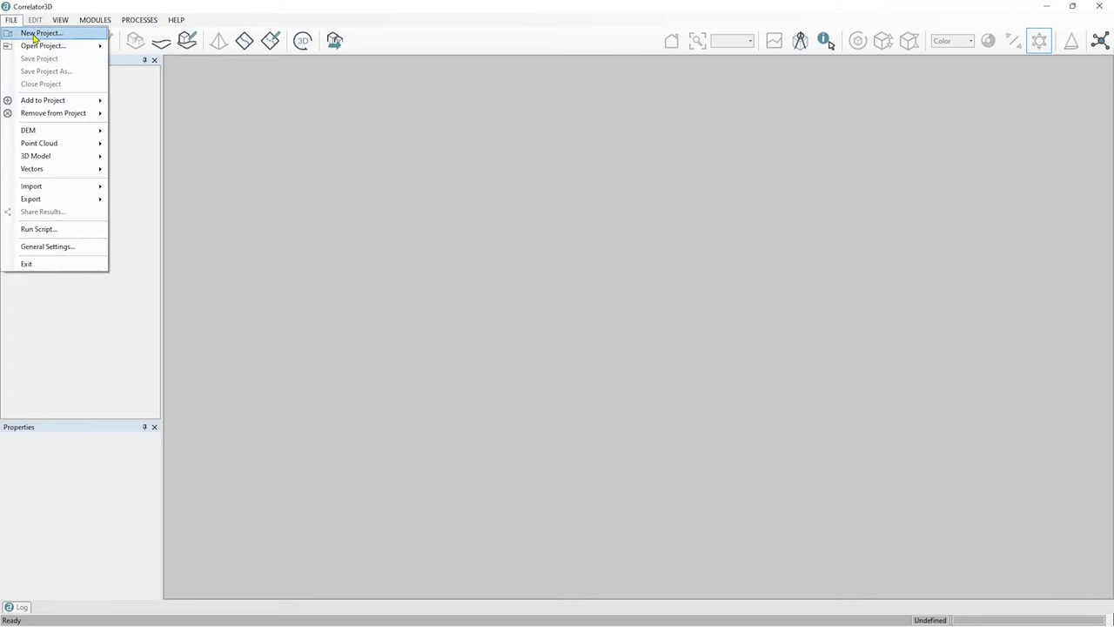
click(40, 32)
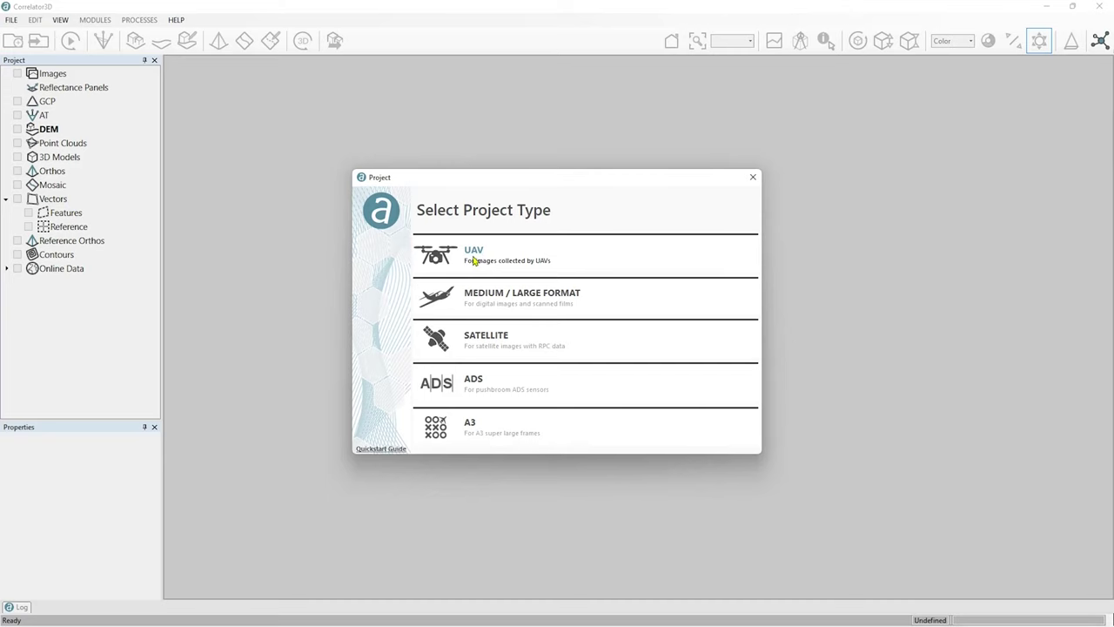
Create a UAV project with 2 cameras and begin adding an input image folder.
click(475, 253)
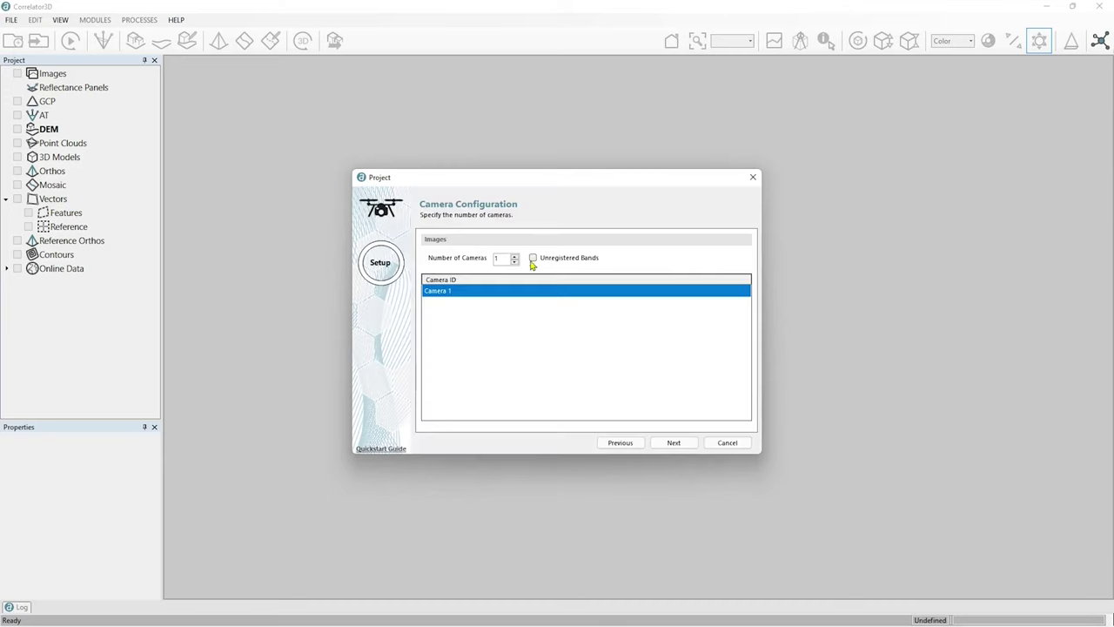
click(515, 256)
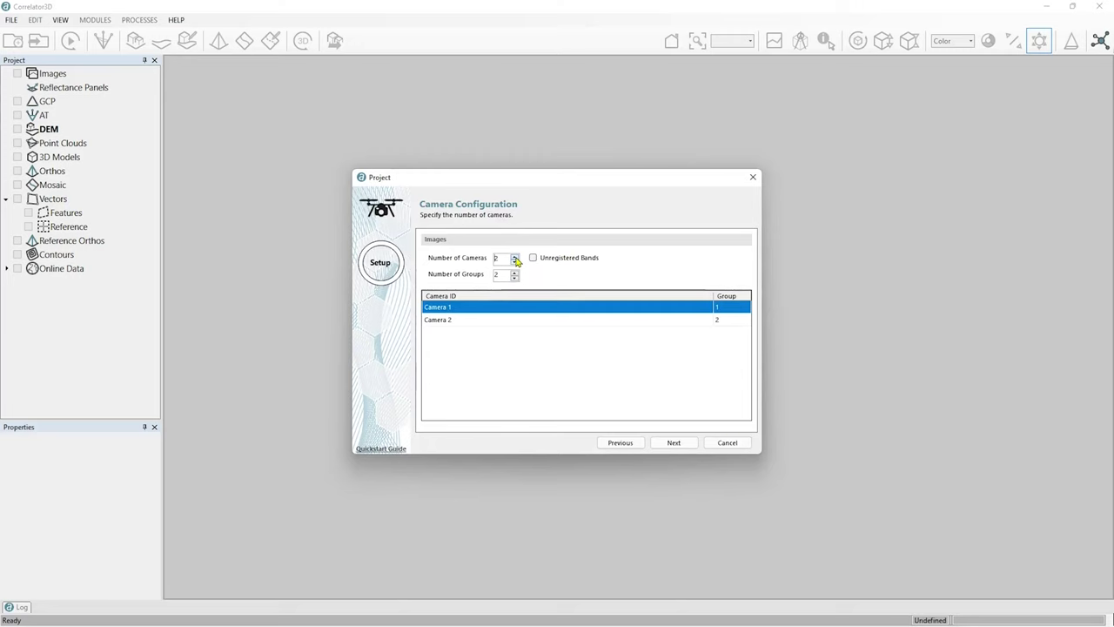
click(678, 445)
click(672, 422)
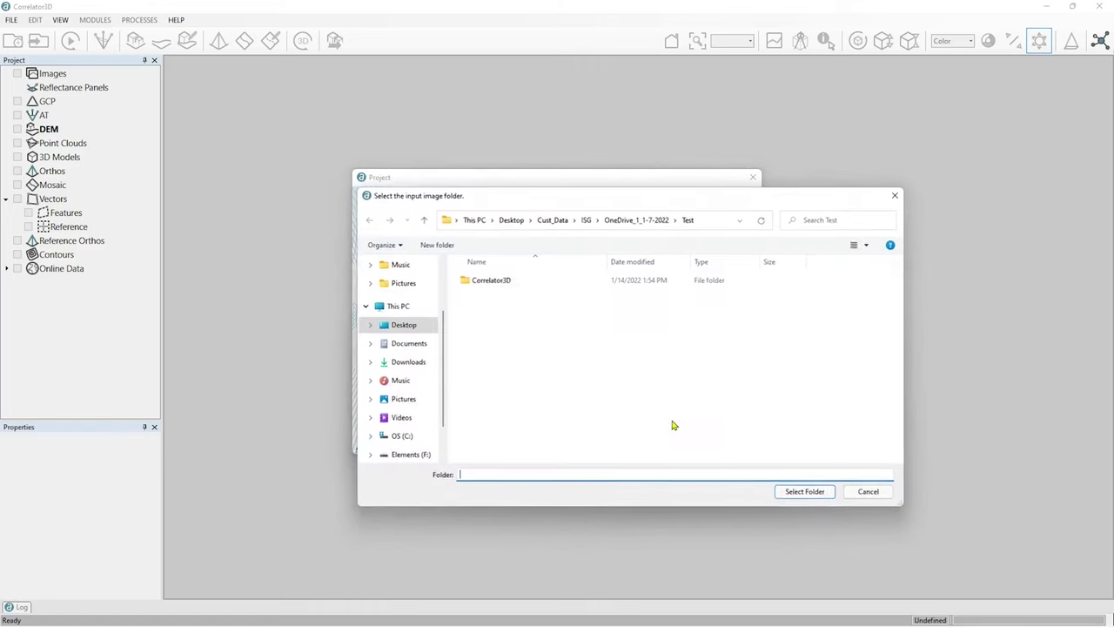
Point the folder picker at OneDrive_1_1-7-2022 > Images after checking Camera 1, then open File Explorer.
click(620, 220)
double_click(510, 321)
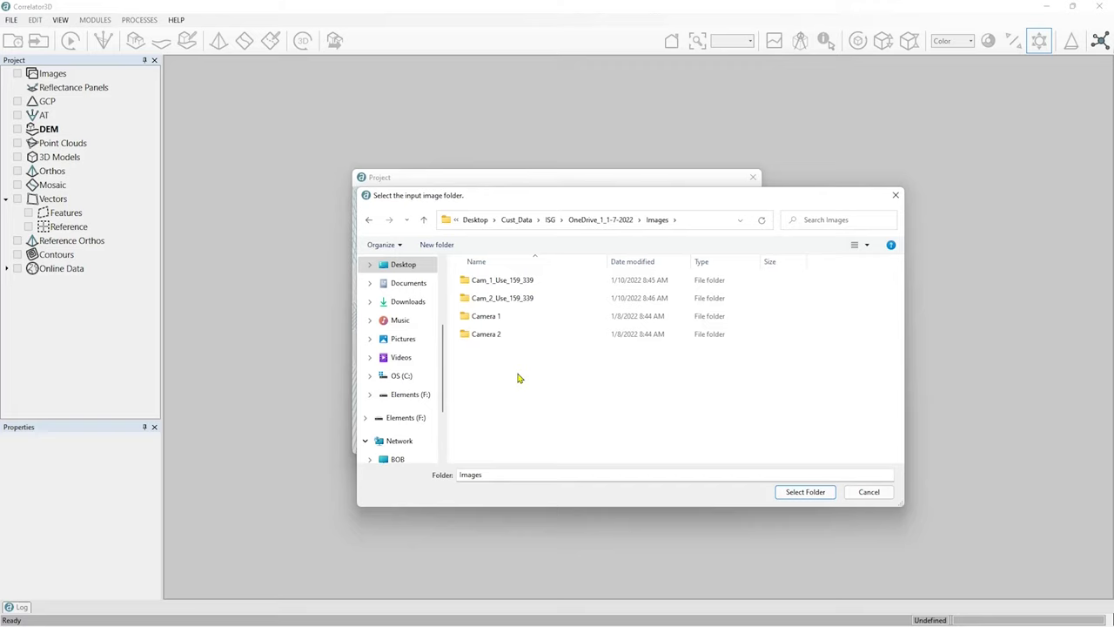
double_click(479, 318)
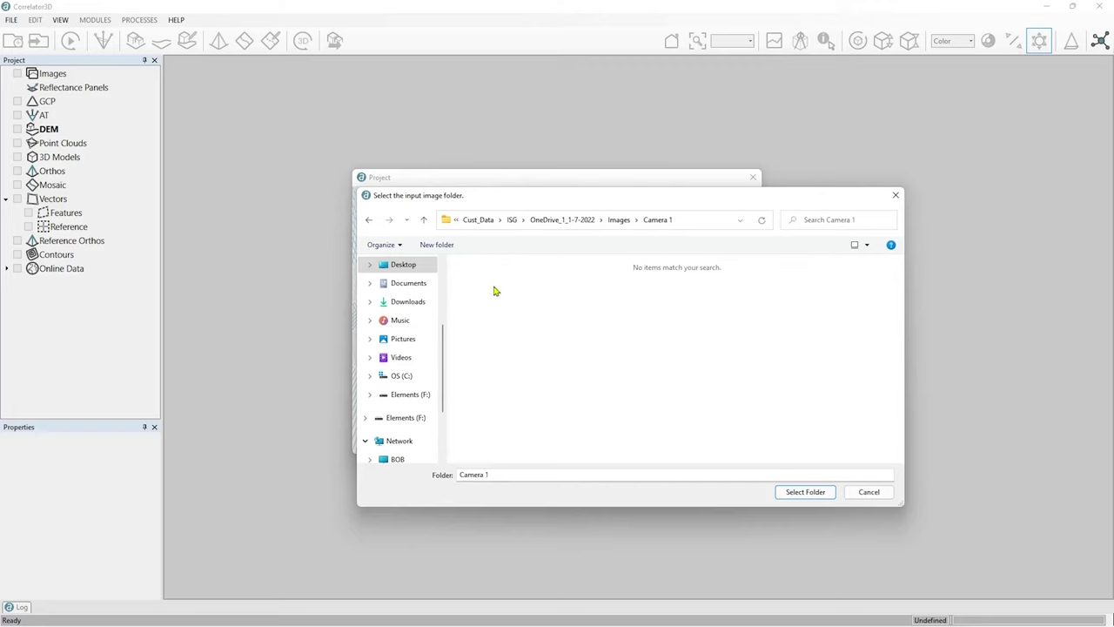
click(612, 220)
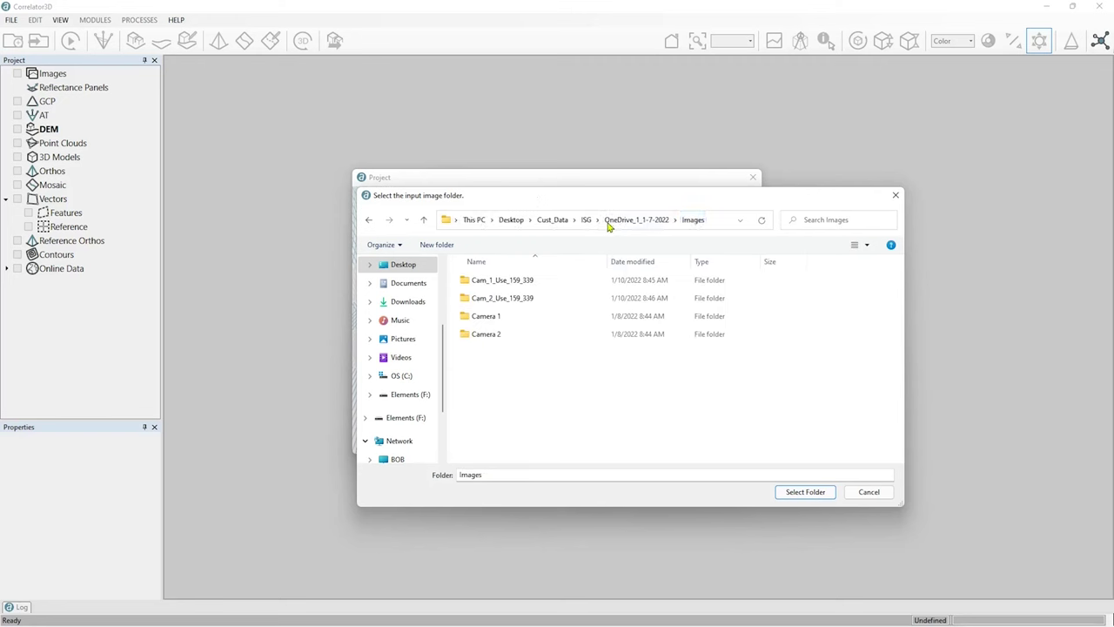
click(147, 614)
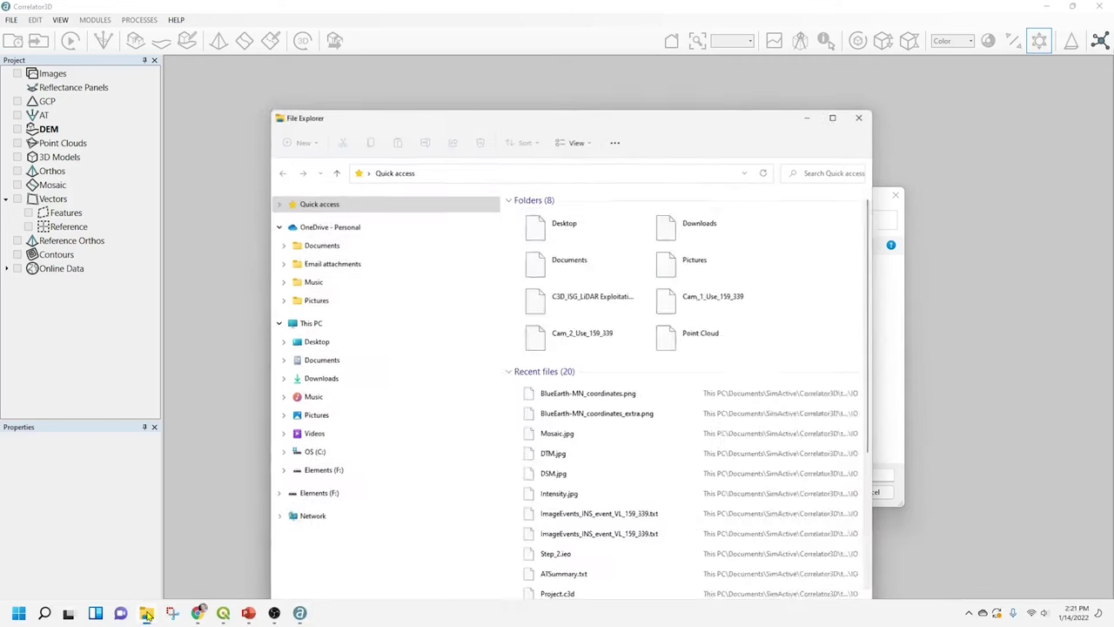
Browse File Explorer to Images > Camera 1, after a brief look into Cam_2_Use_159_339.
double_click(564, 340)
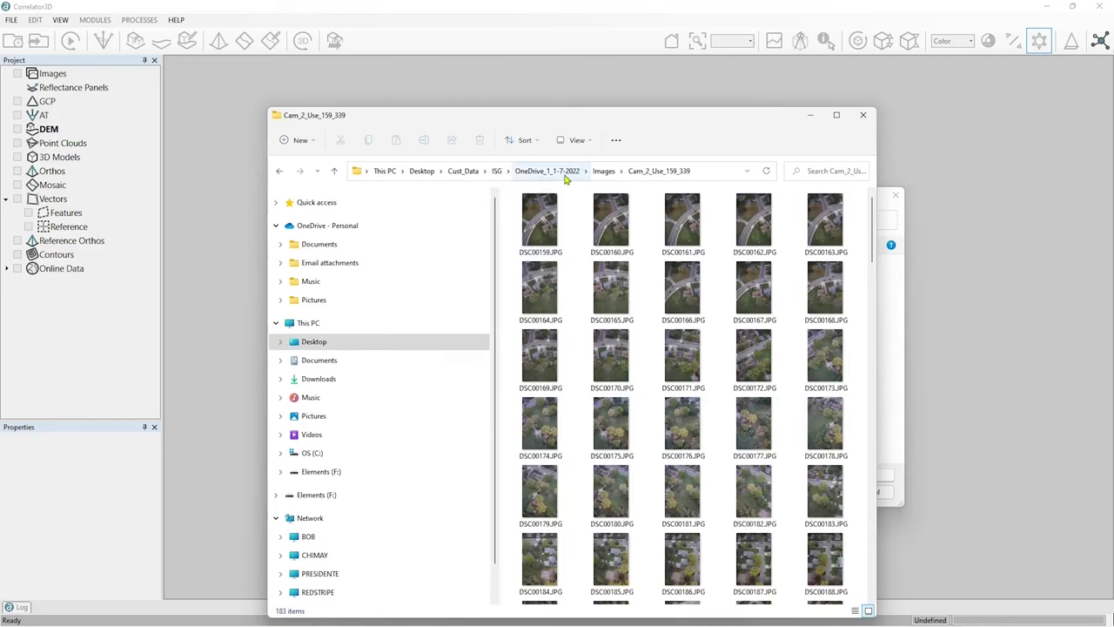
click(531, 177)
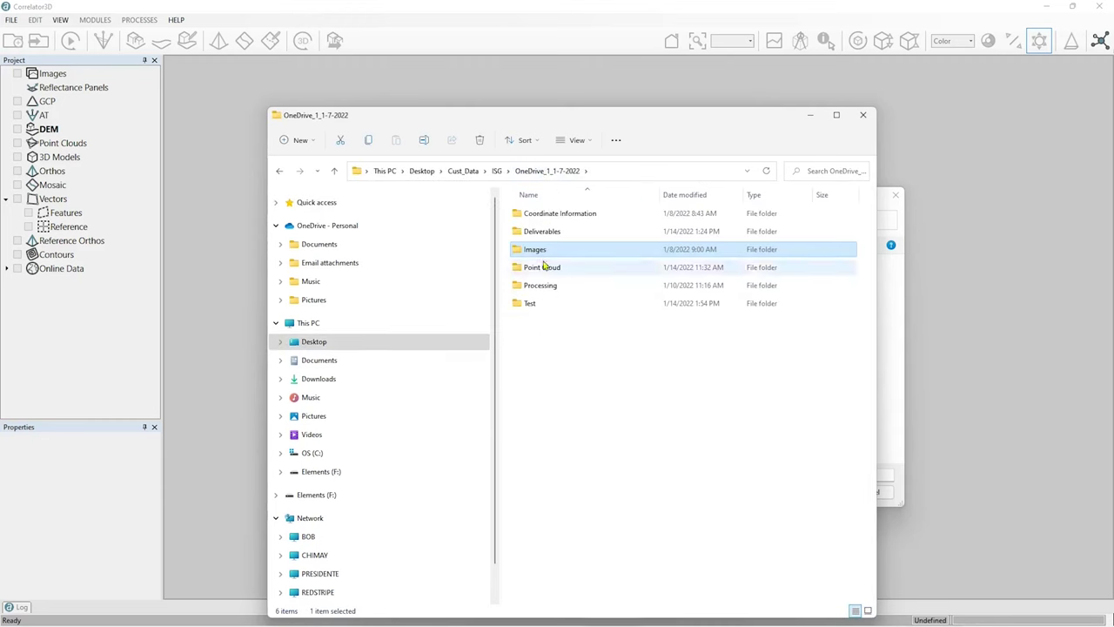
double_click(535, 251)
double_click(544, 252)
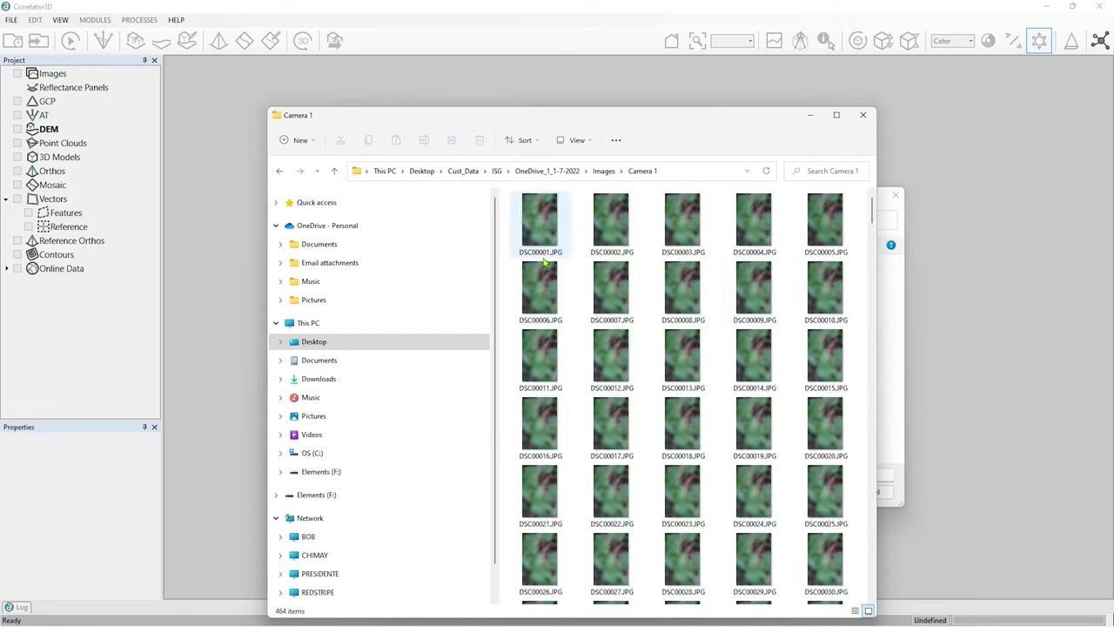
drag(871, 209, 838, 602)
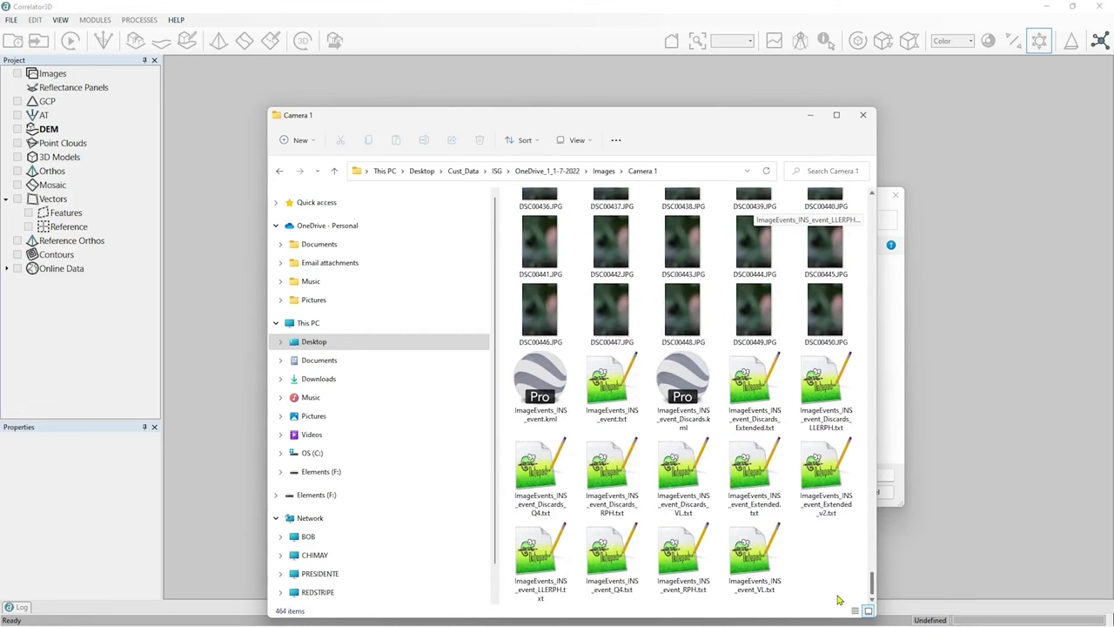
Review ImageEvents_INS_event_VL.txt in Notepad++, then close it and File Explorer.
click(529, 459)
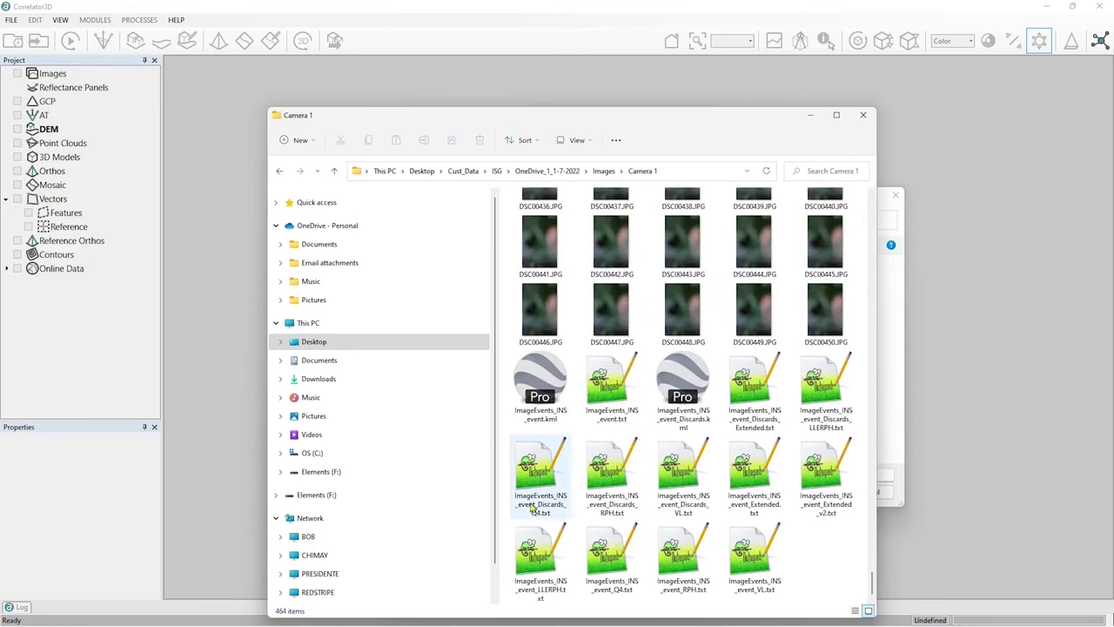
double_click(747, 557)
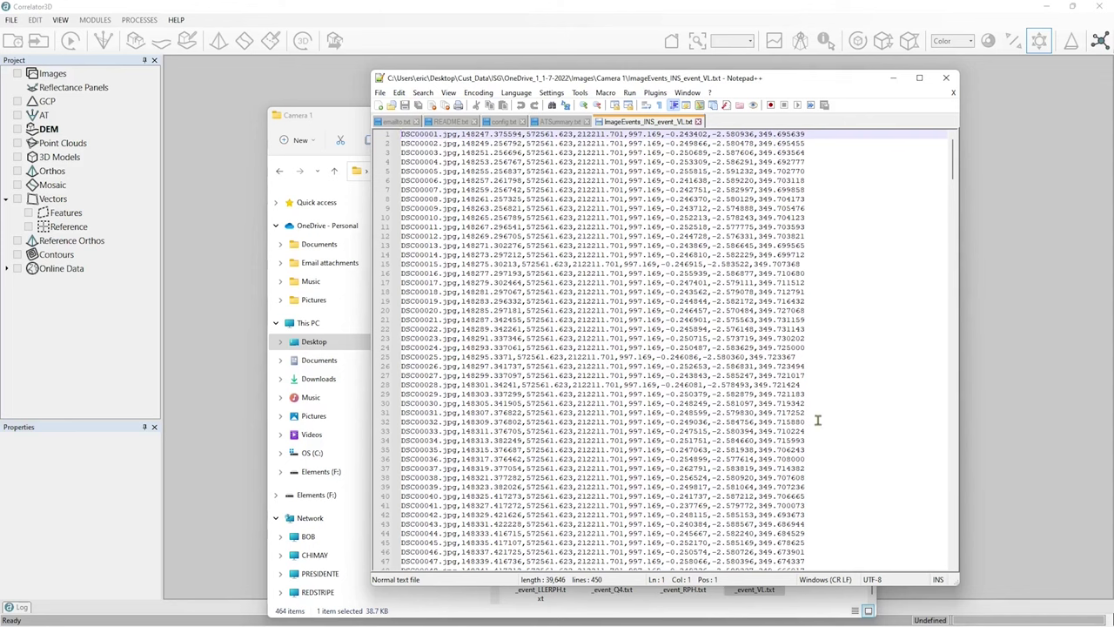
scroll(819, 419, down, 14)
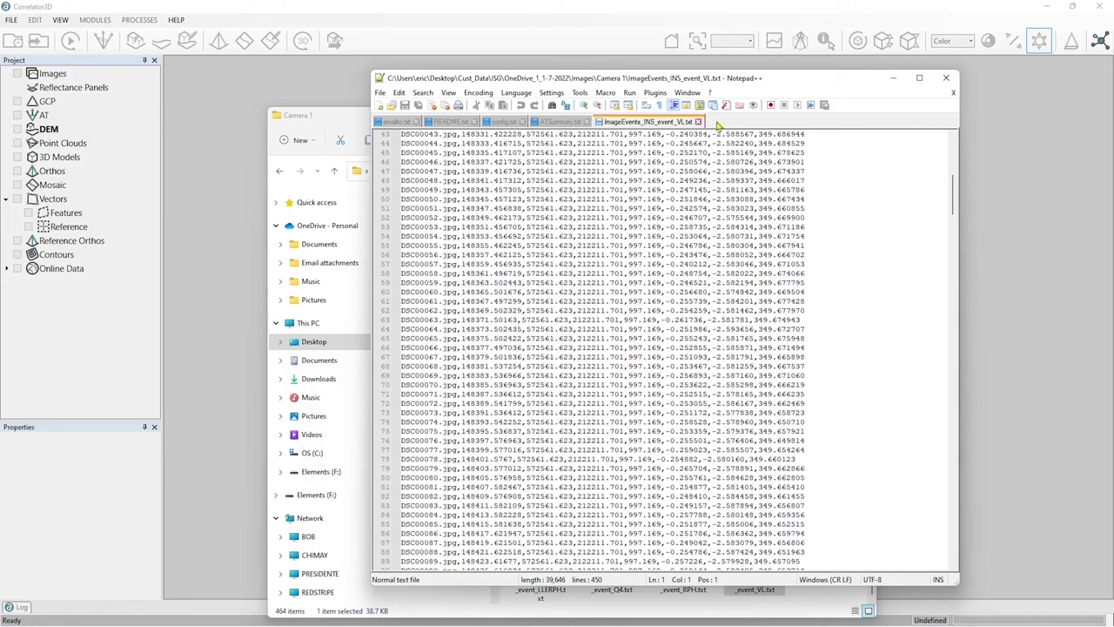
click(946, 80)
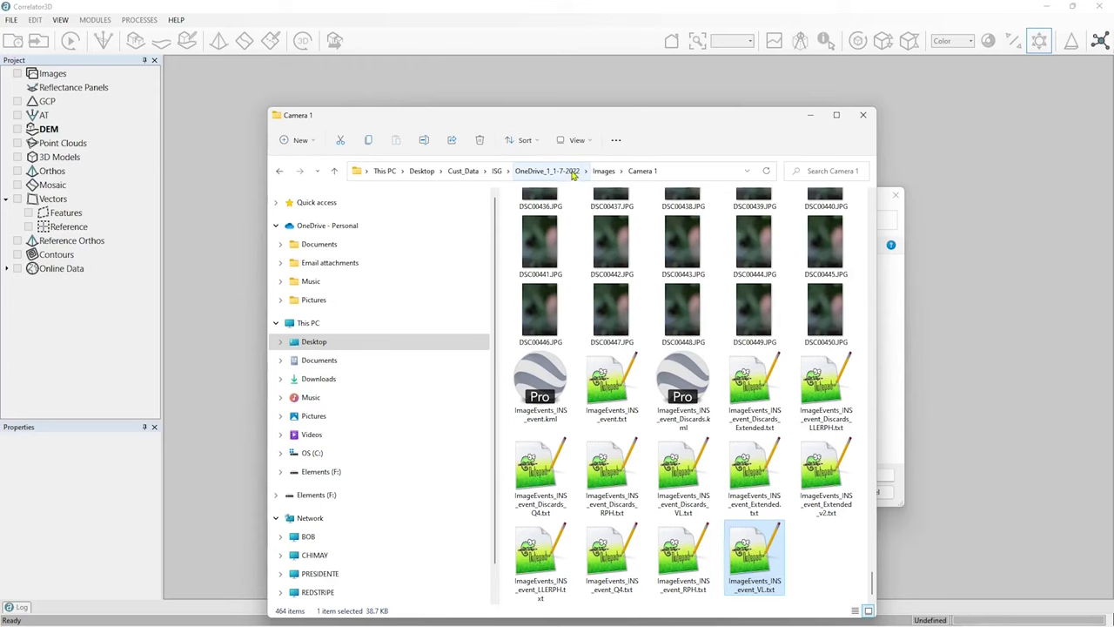
click(564, 171)
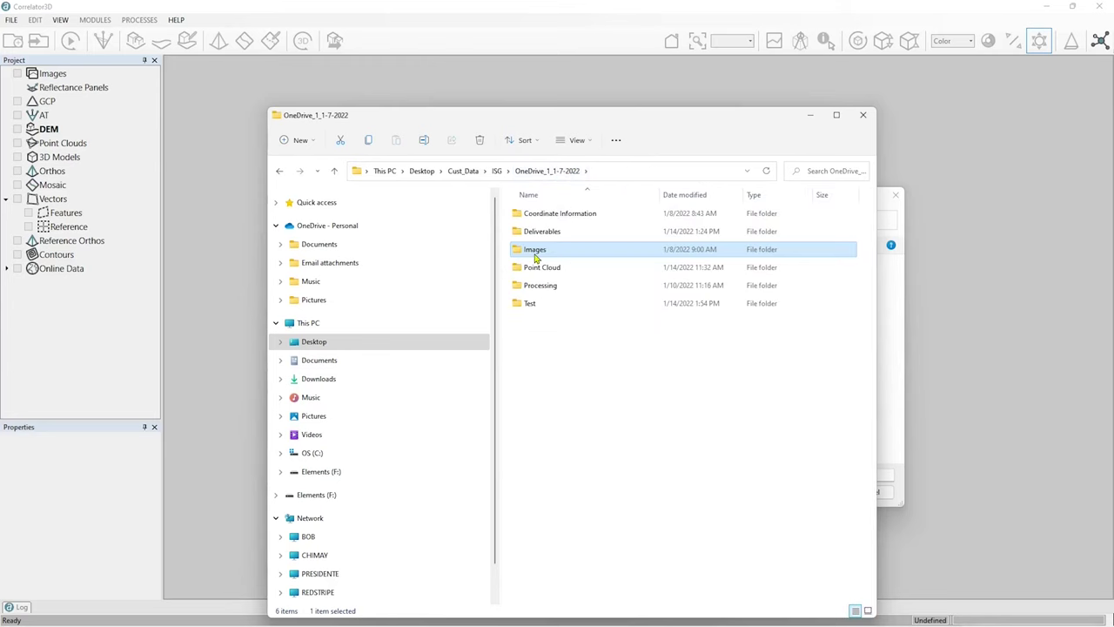
click(863, 114)
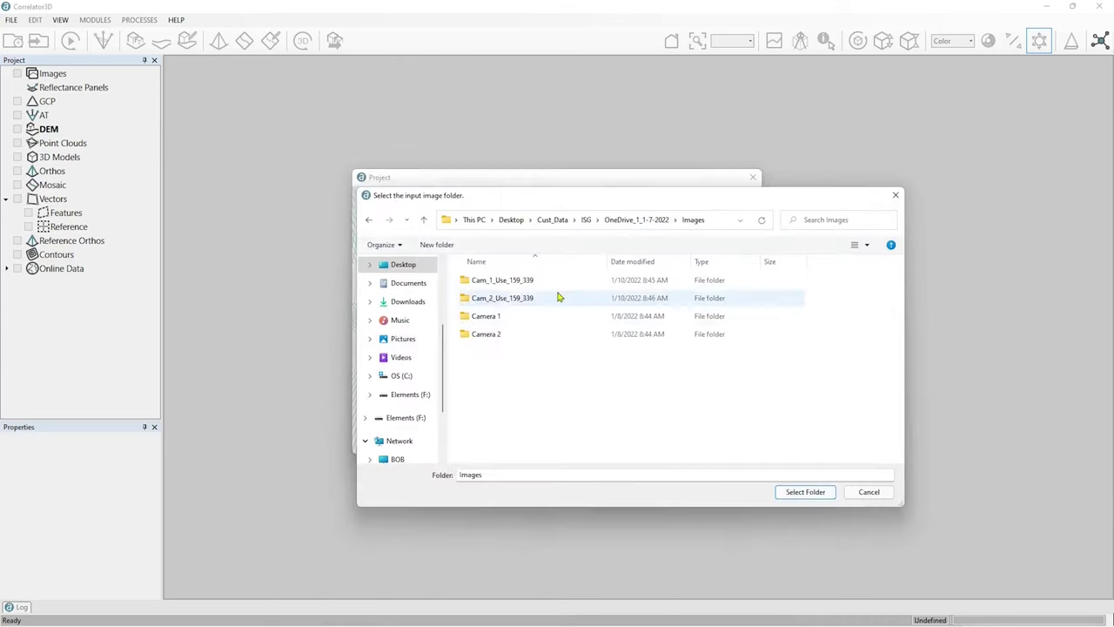
Use Cam_1_Use_159_339 as the image folder, with altitude in Feet and Easting/Northing positions.
click(499, 287)
double_click(498, 287)
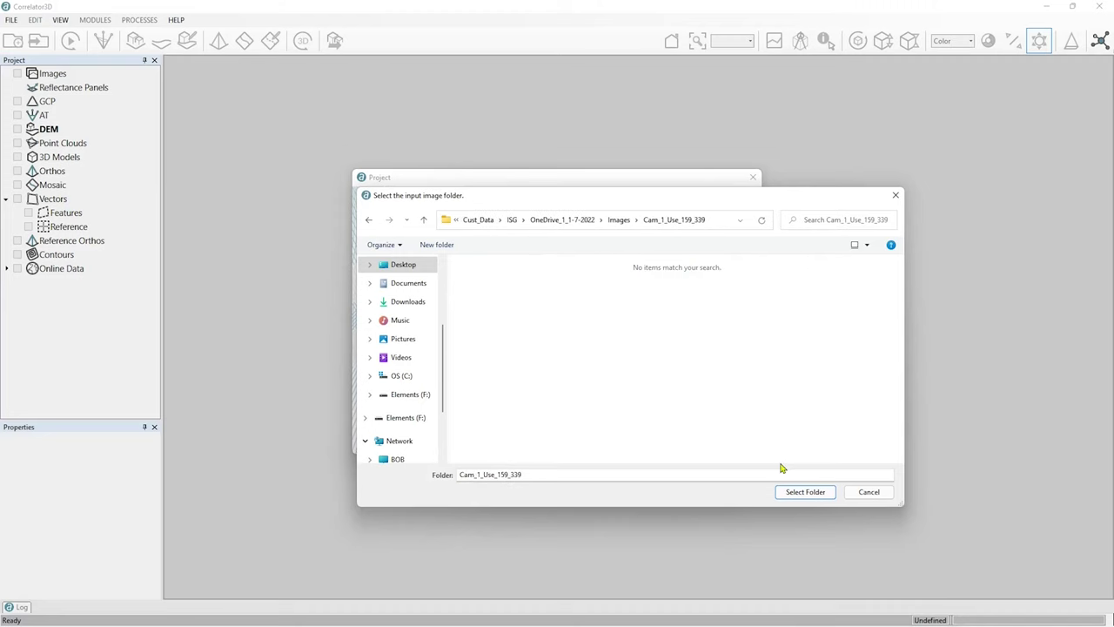
click(801, 498)
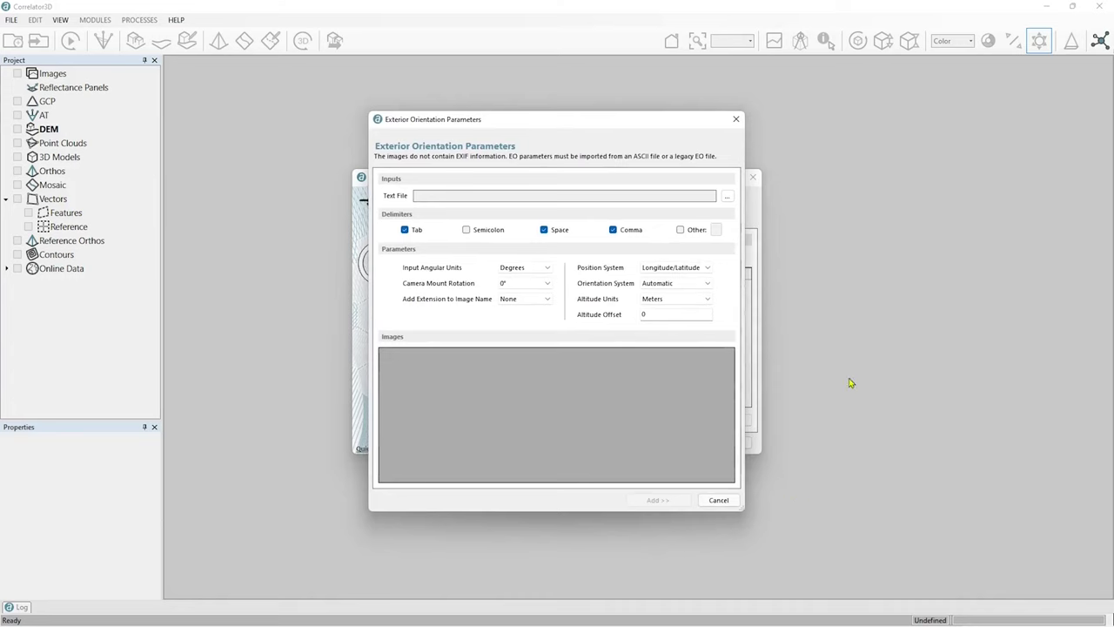
click(678, 303)
click(686, 317)
click(702, 269)
click(710, 282)
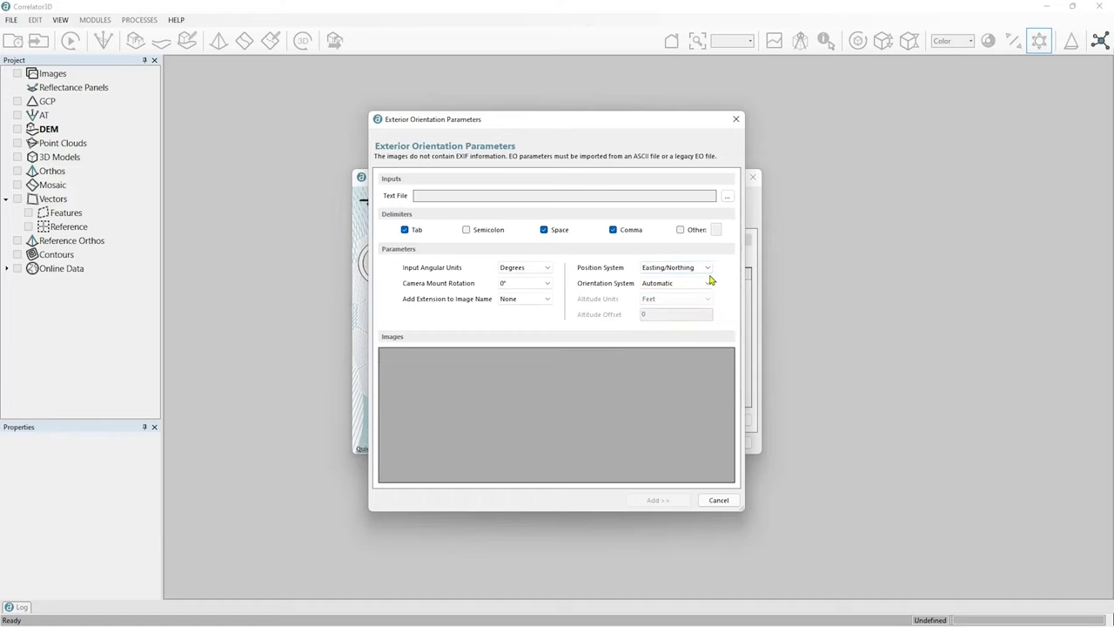
Load ImageEvents_INS_event_VL_159_339.txt as the exterior orientation file.
click(727, 195)
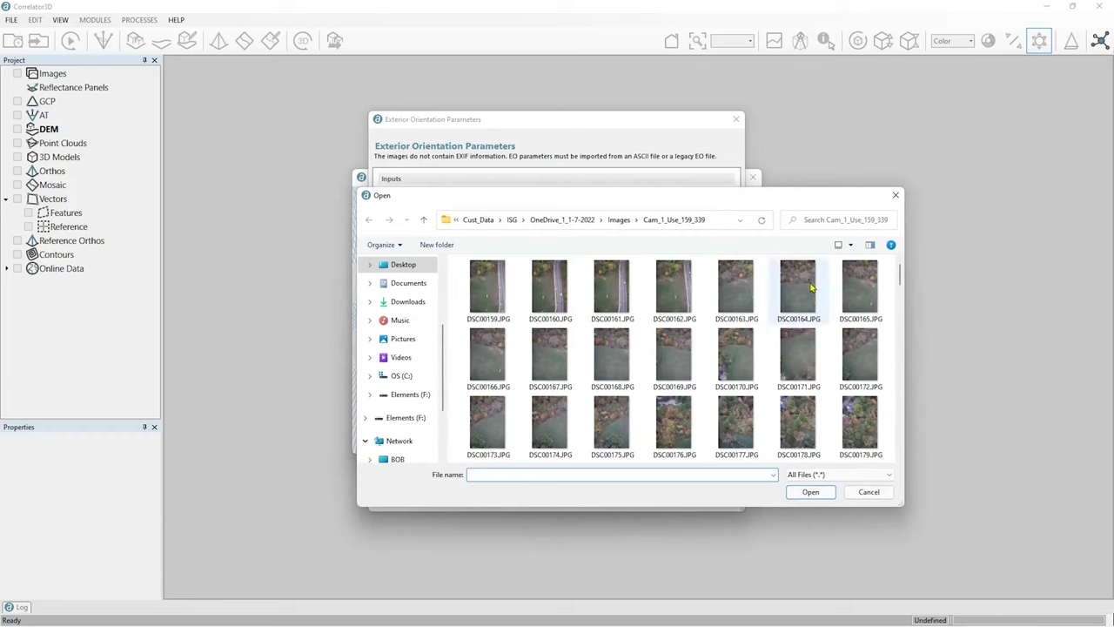
drag(902, 274, 912, 451)
click(501, 420)
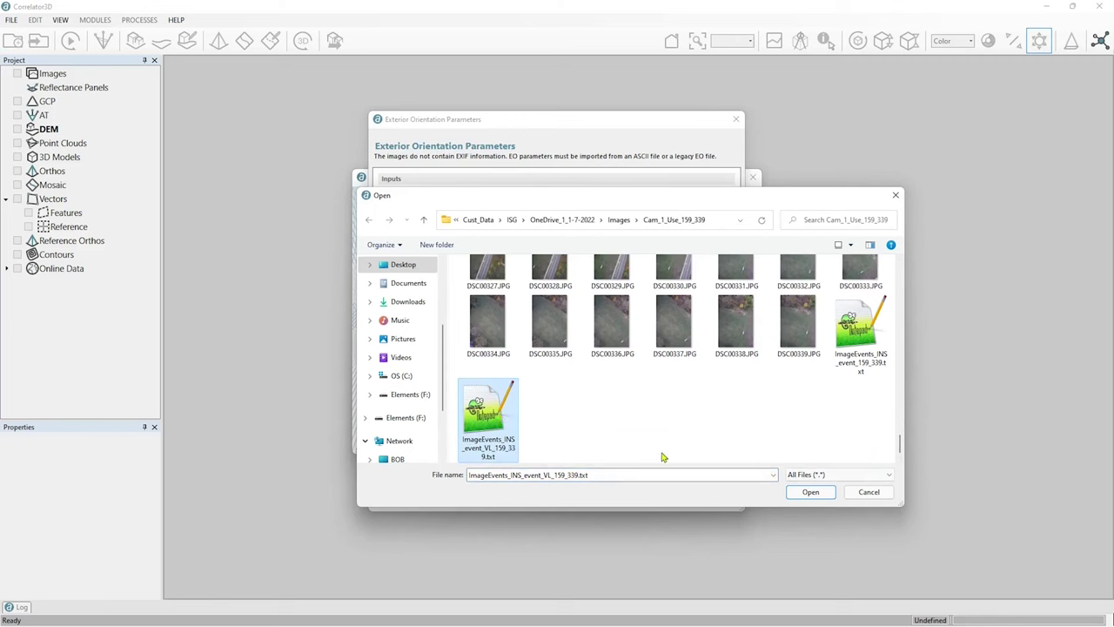
click(814, 493)
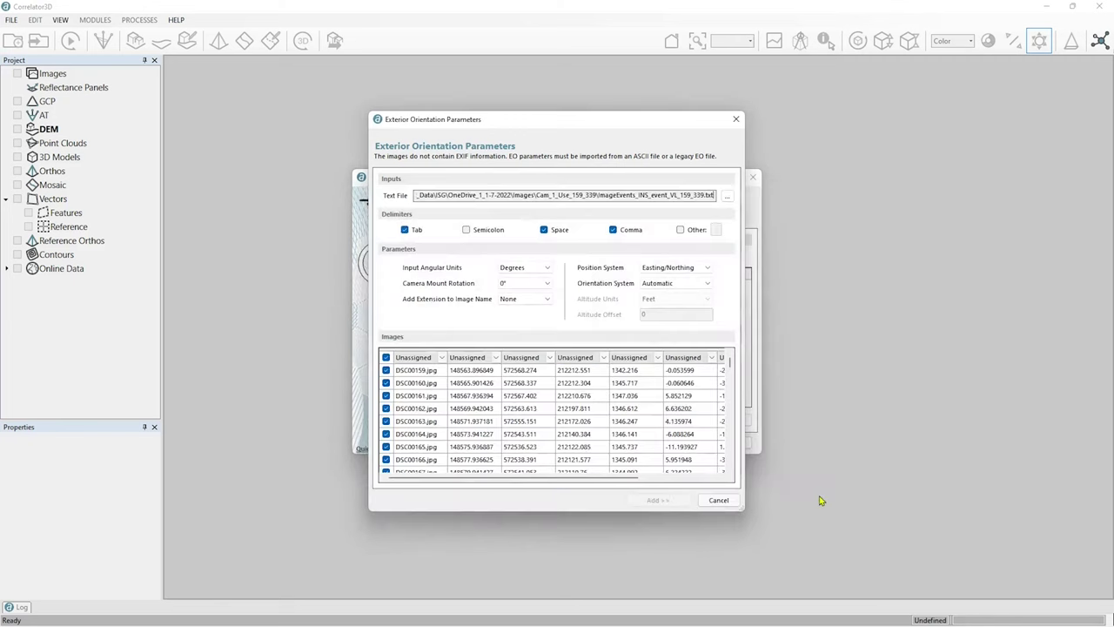
Assign the orientation columns as ImageName, Easting, Northing and Elevation.
click(444, 364)
click(440, 376)
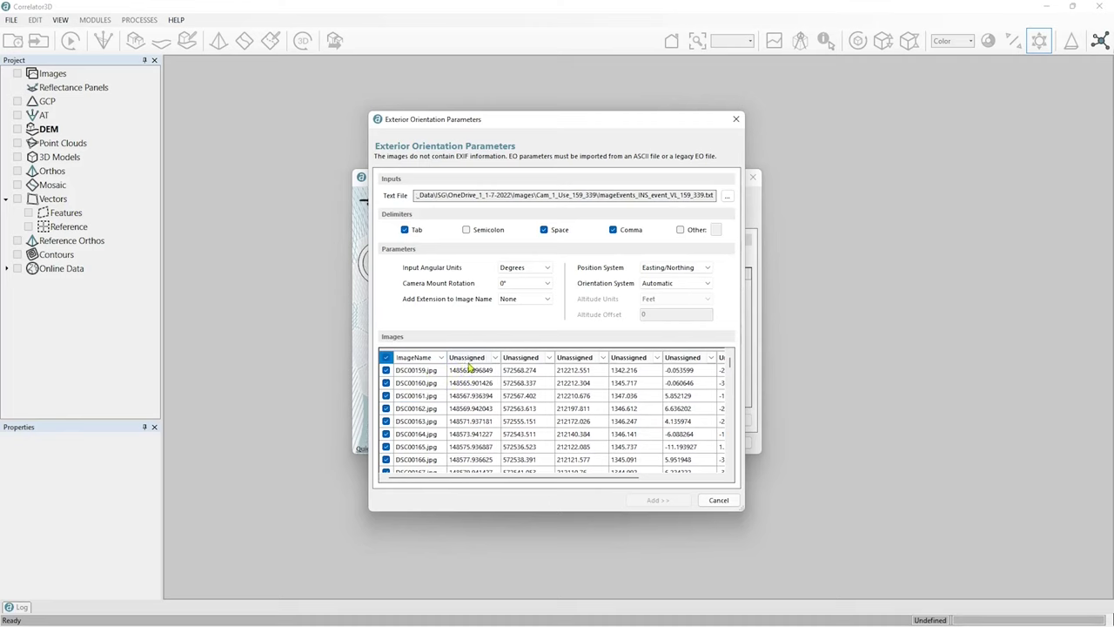
click(546, 360)
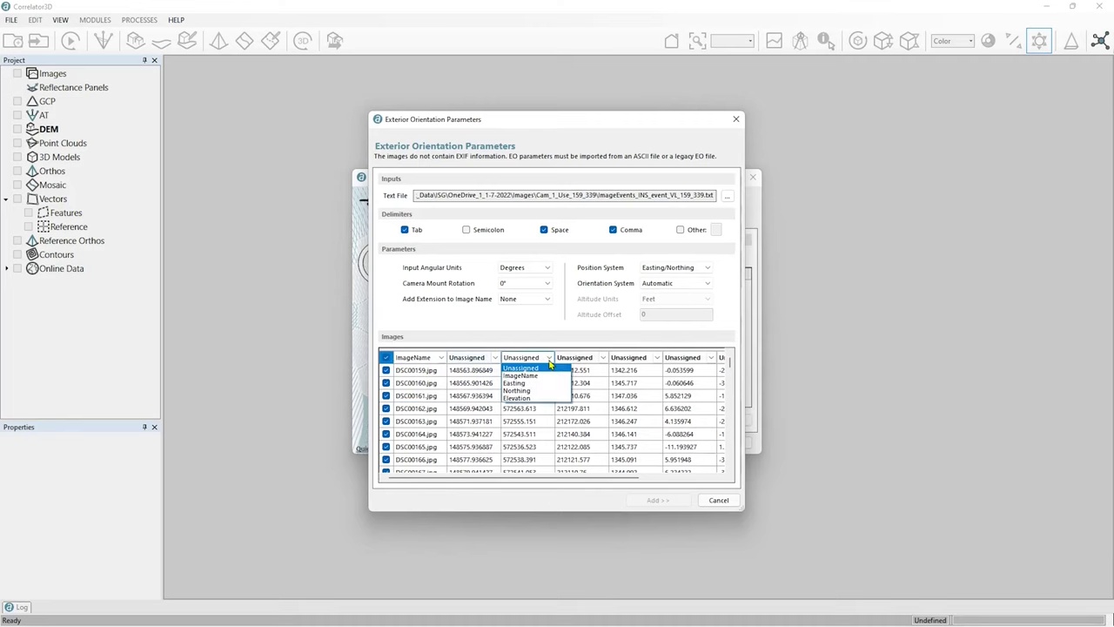
click(546, 383)
click(581, 358)
click(559, 390)
click(635, 359)
click(632, 403)
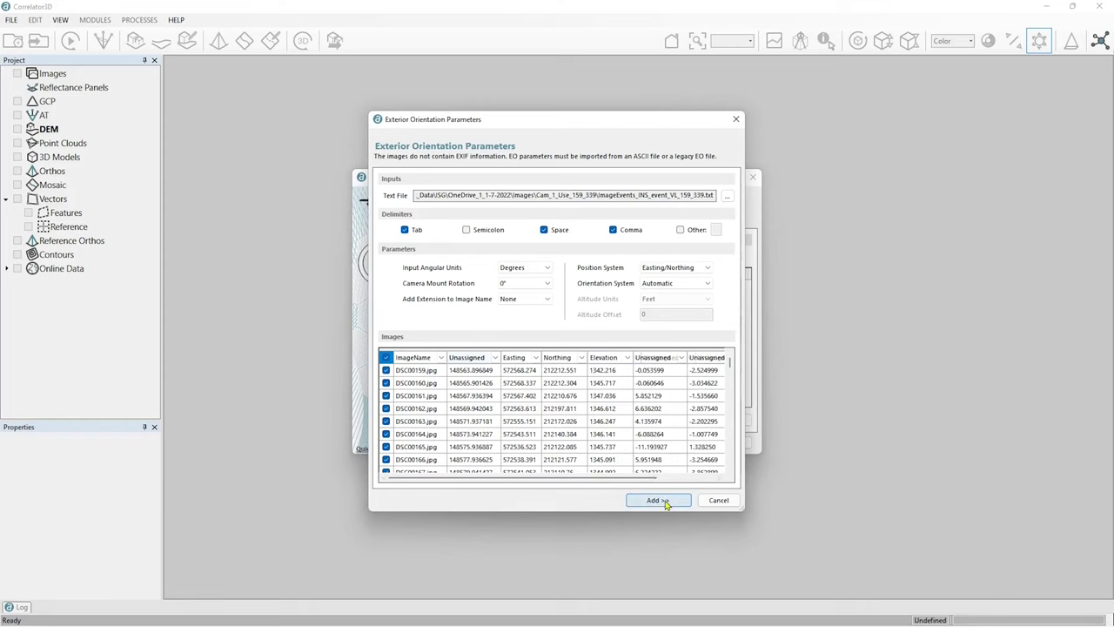
drag(641, 478, 704, 483)
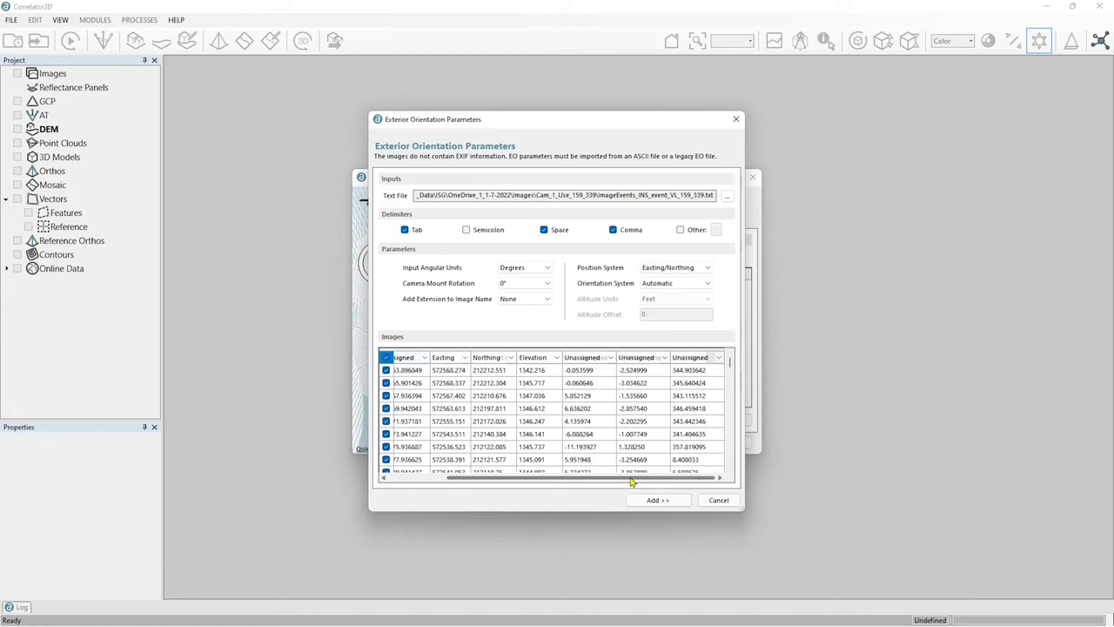
drag(633, 481, 538, 490)
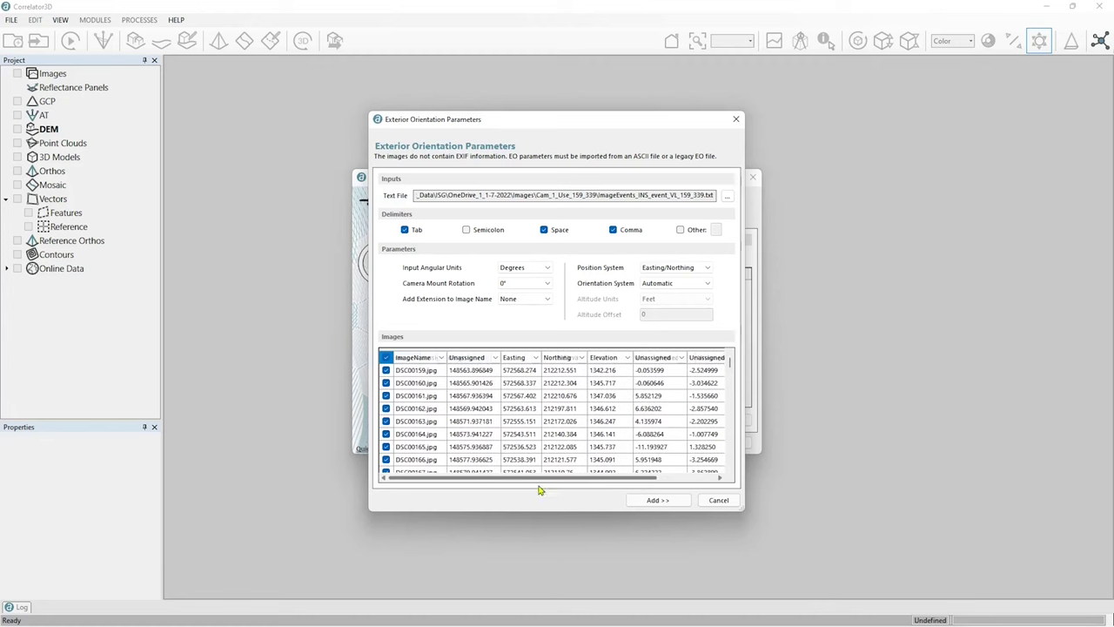
Add the images with these orientations and try a Proj4 projection definition.
click(666, 505)
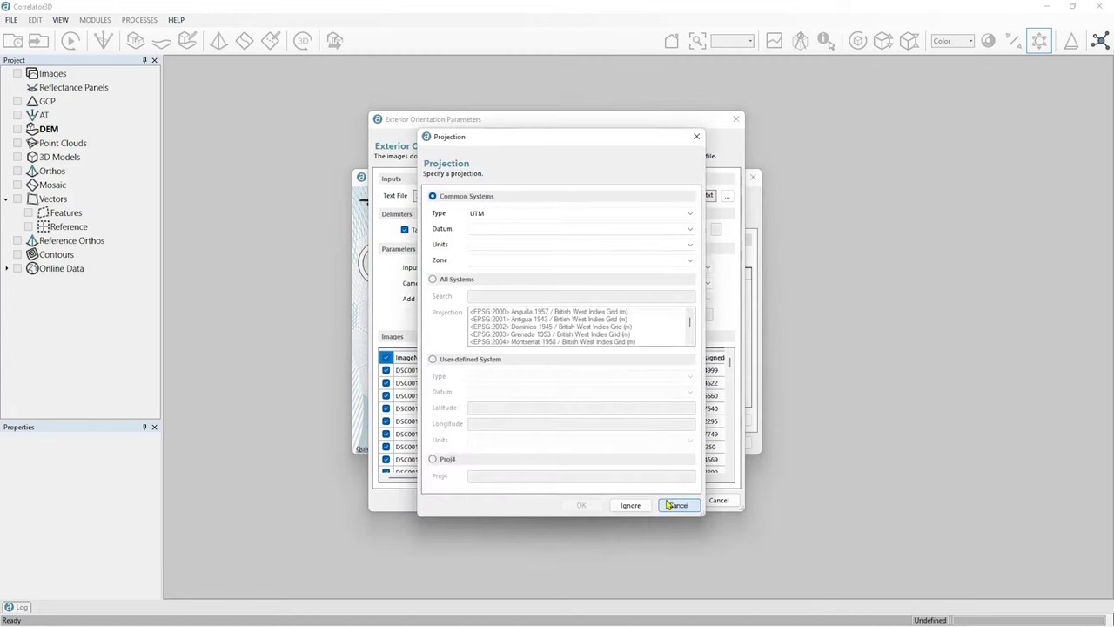
click(433, 459)
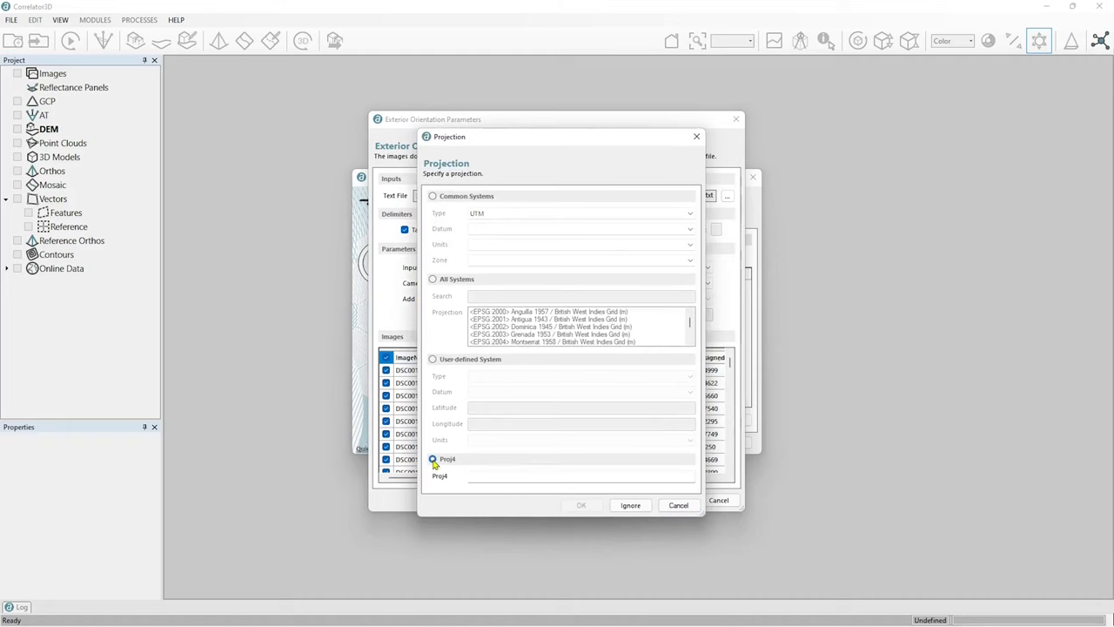
click(476, 475)
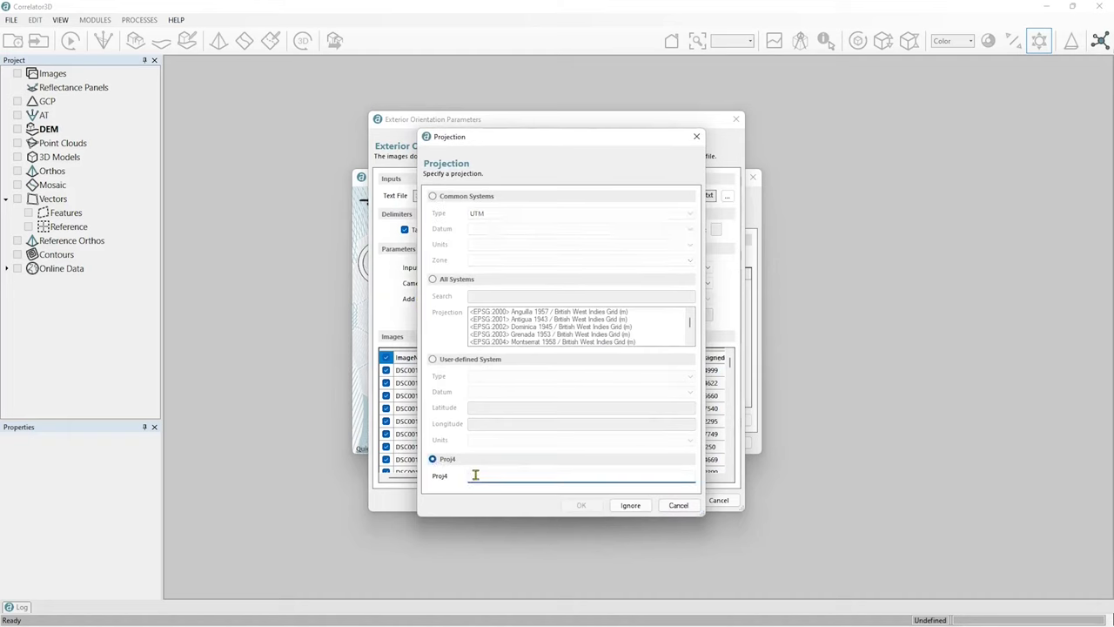
Try State Plane Coordinate System, NAD83, U.S. Surveyor's Foot, leaving the zone unchosen.
click(433, 196)
click(490, 215)
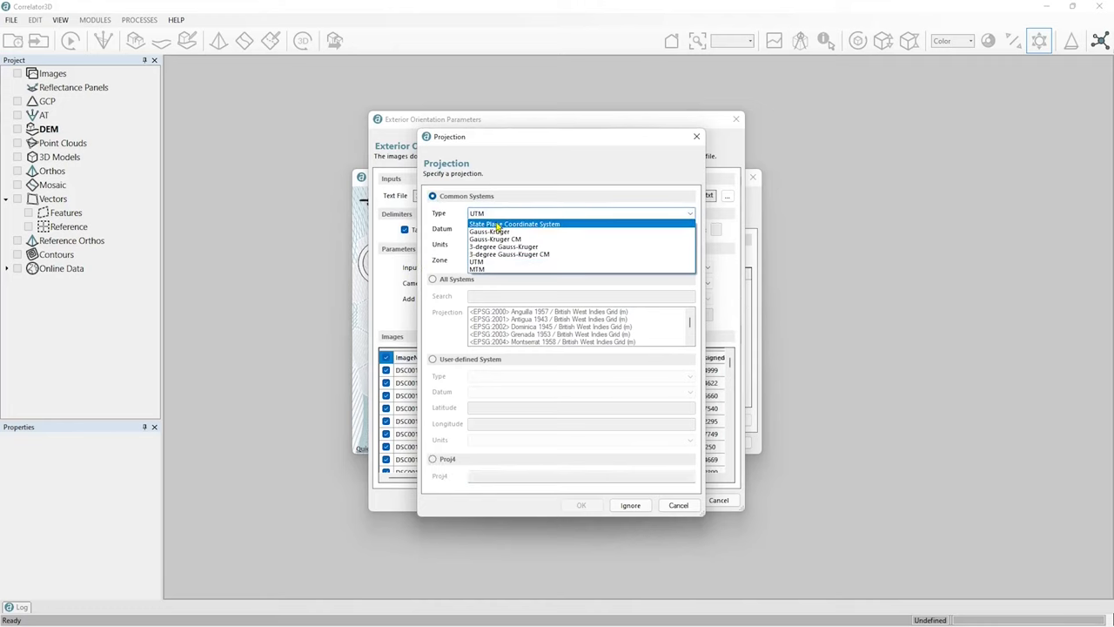
click(497, 229)
click(497, 229)
click(498, 239)
click(497, 245)
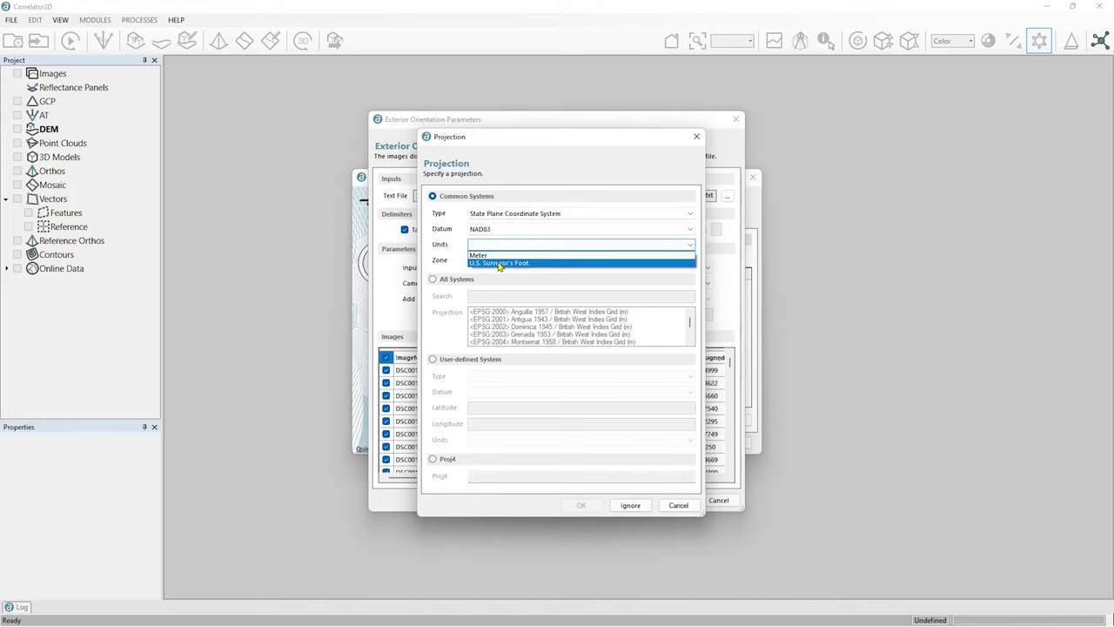
click(501, 260)
click(501, 260)
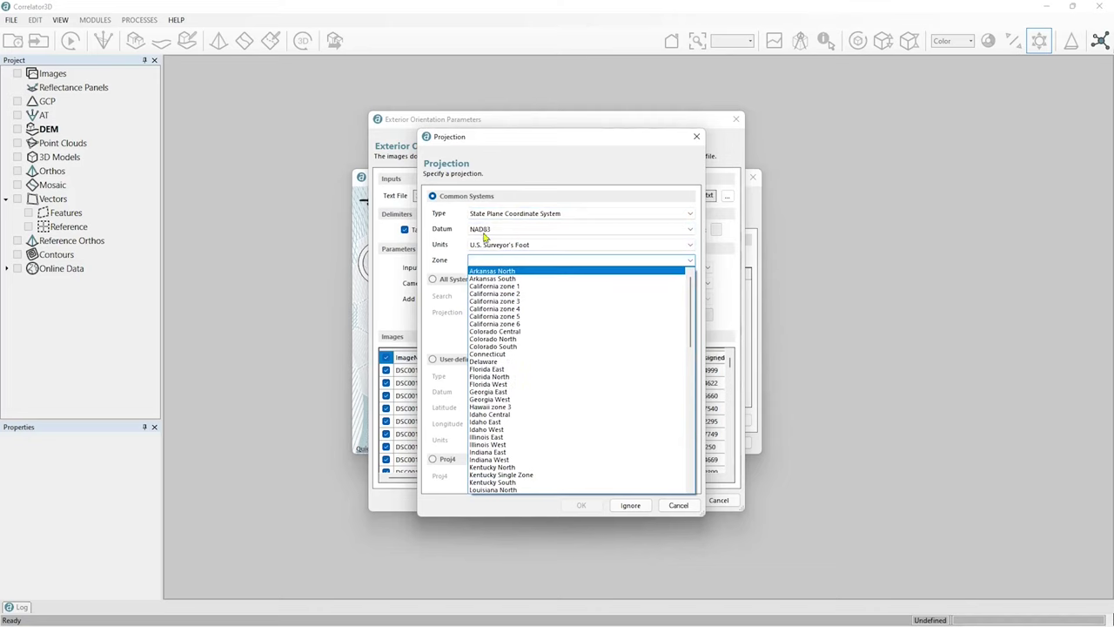
click(461, 201)
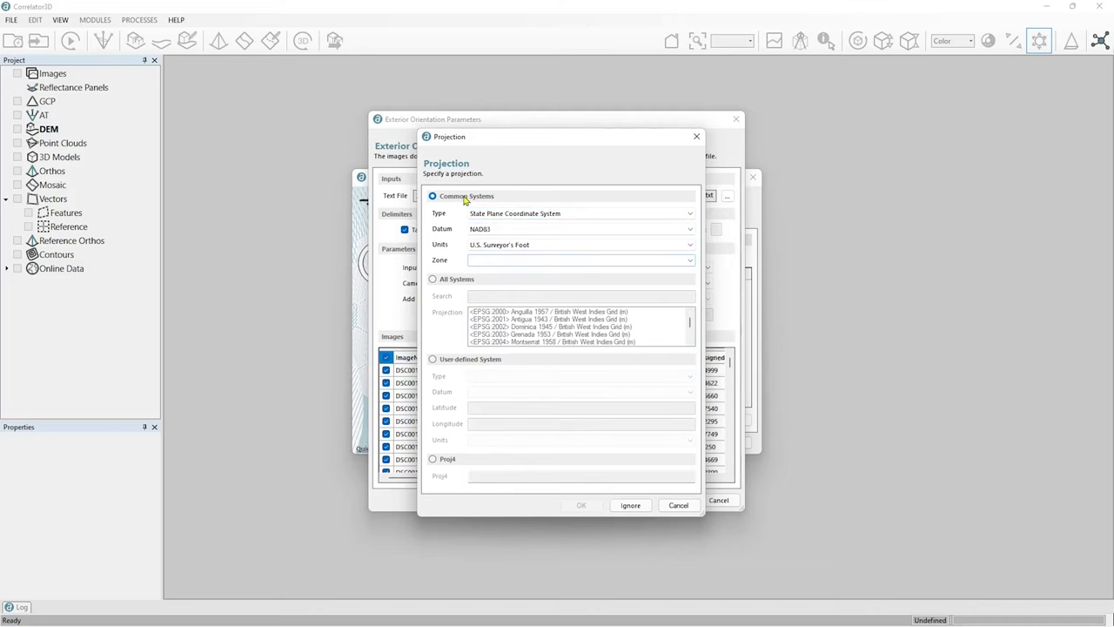
Briefly search all coordinate systems, then settle on Proj4 with its text field ready for entry.
click(433, 279)
click(484, 295)
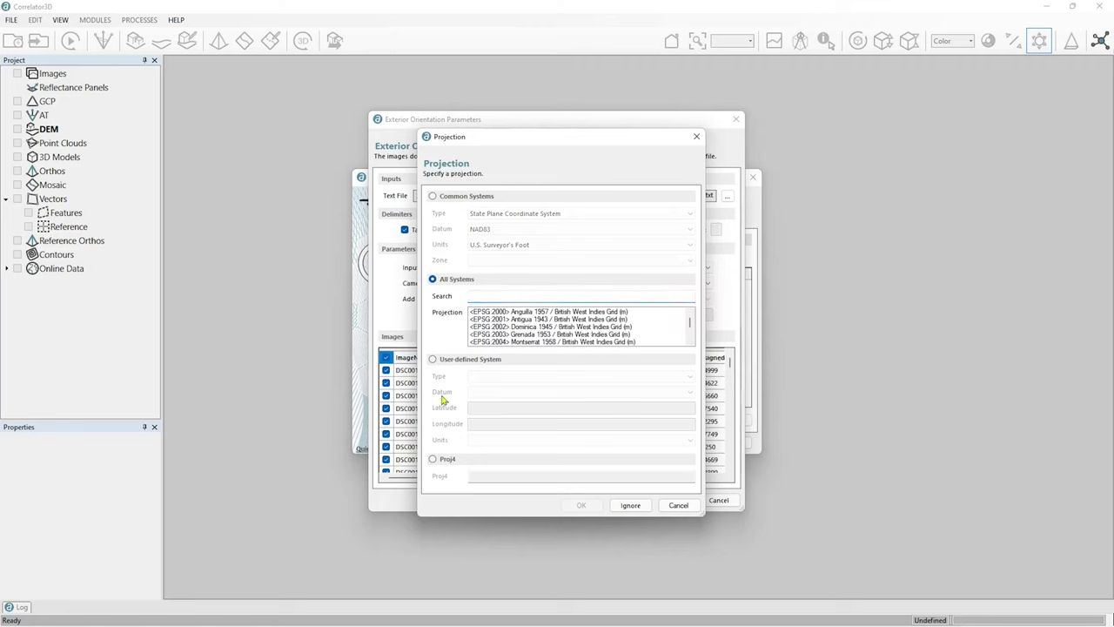
click(434, 459)
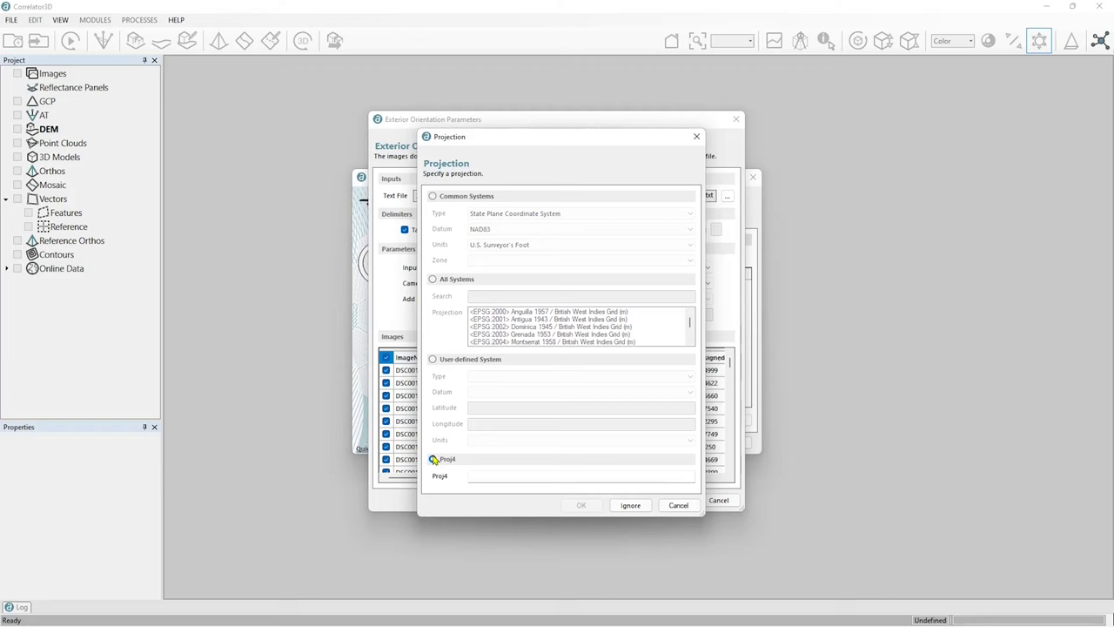
click(507, 478)
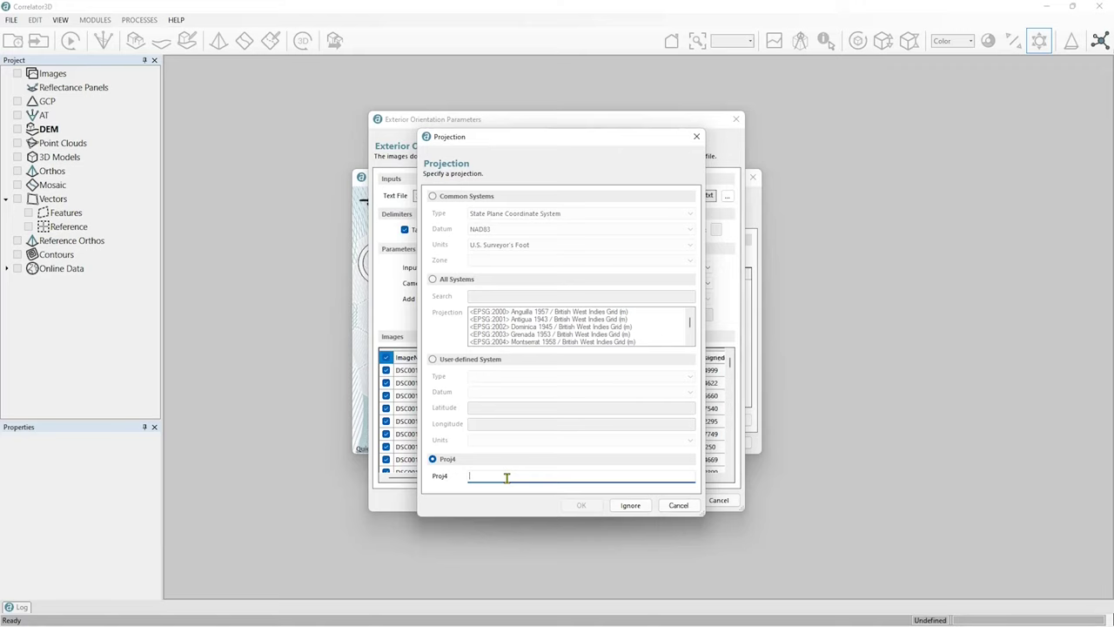
In QGIS, open the CRS chooser from the 25424 layer's properties.
mouse_move(435, 617)
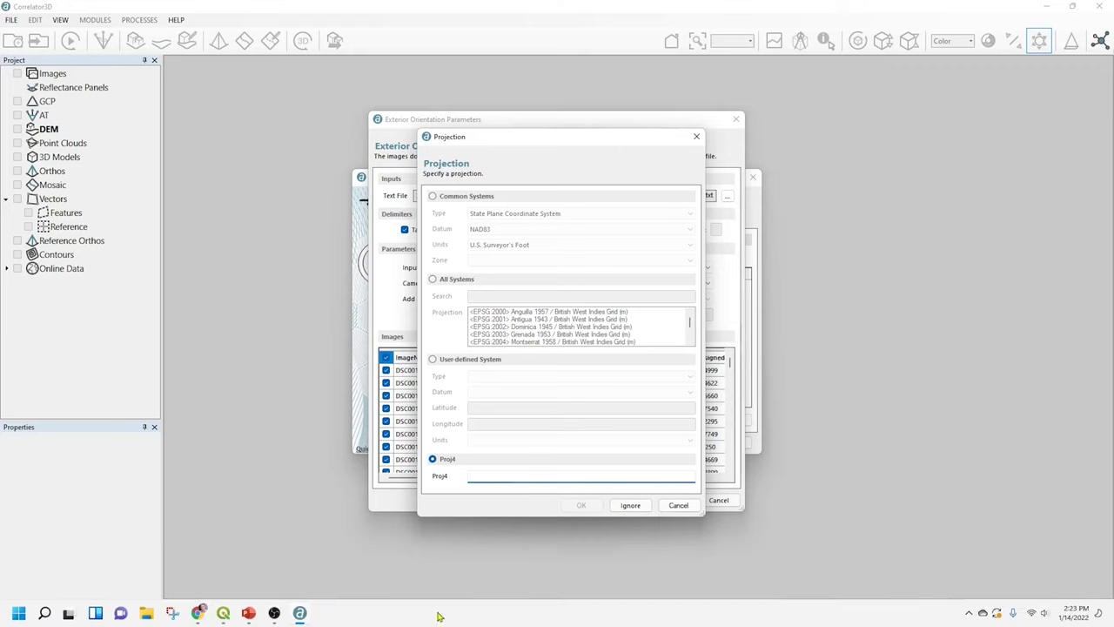
click(223, 613)
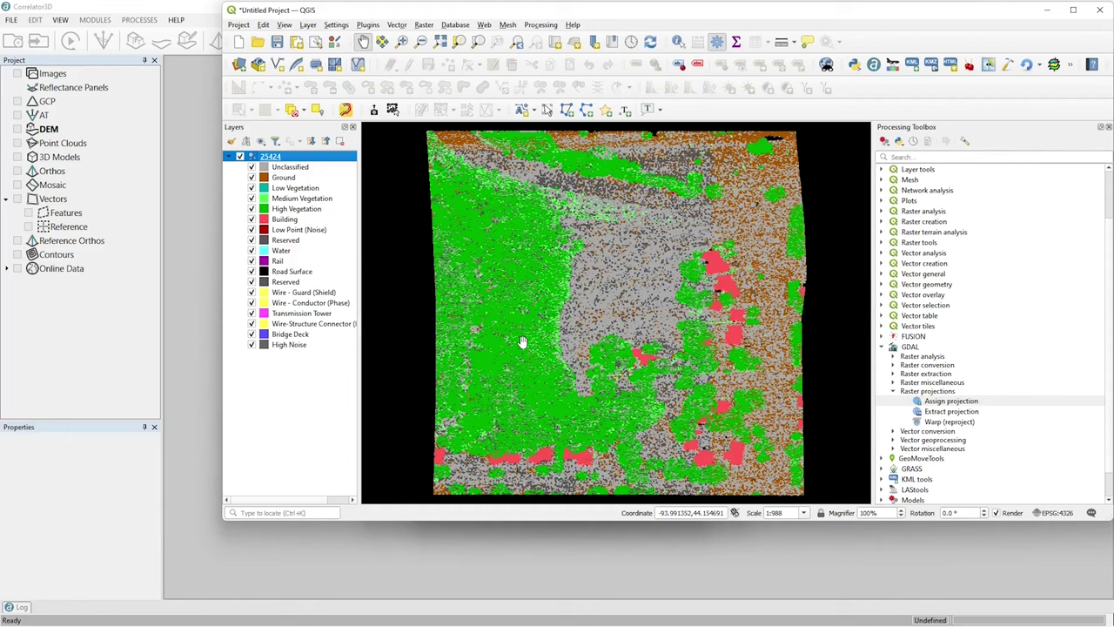
right_click(270, 160)
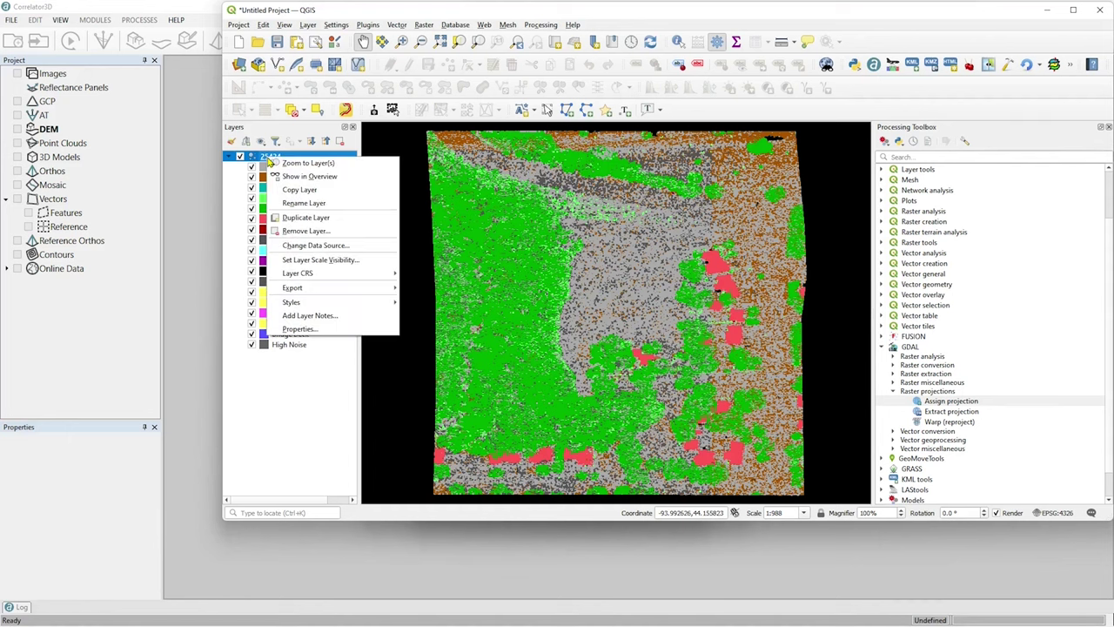
click(299, 329)
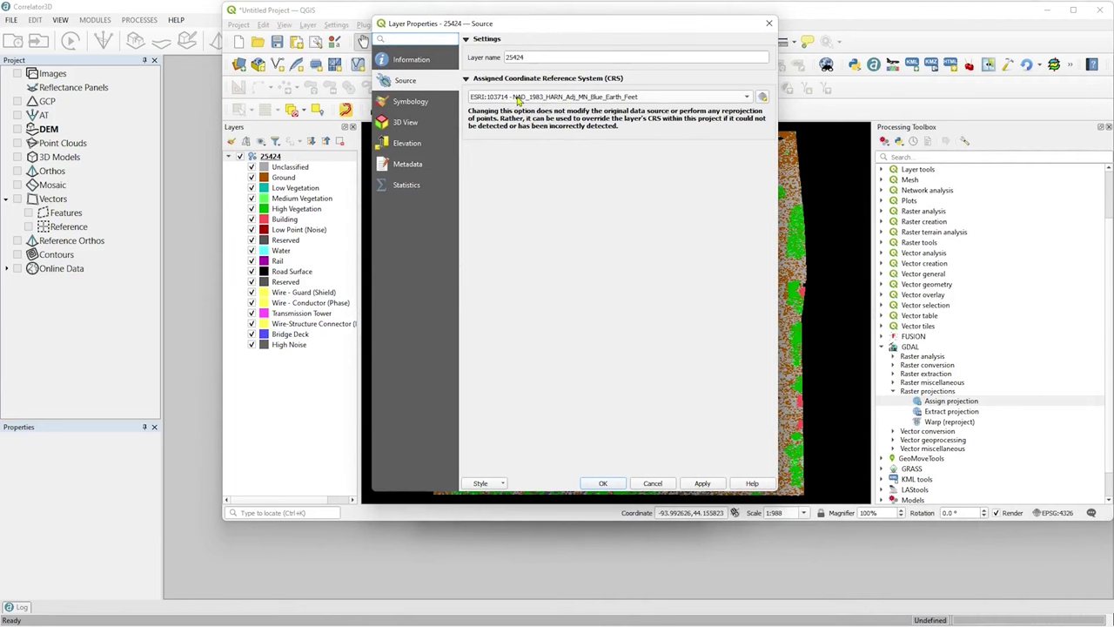
click(762, 98)
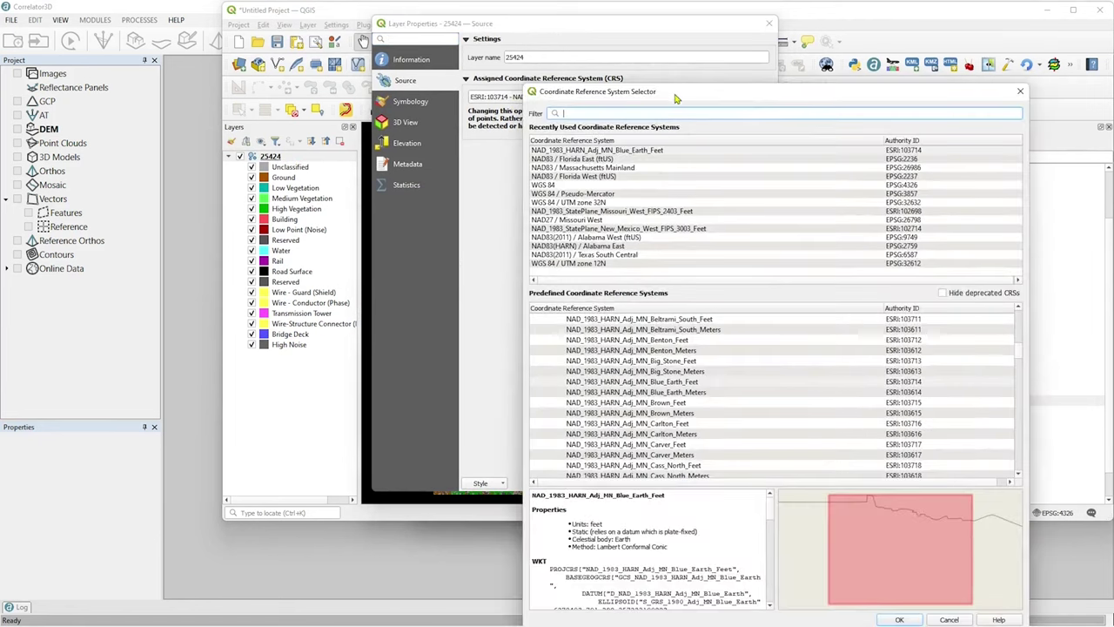
drag(678, 103, 653, 36)
Copy the NAD_1983_HARN_Adj_MN_Blue_Earth_Feet Proj4 string and return to Correlator3D.
scroll(653, 421, right, 1)
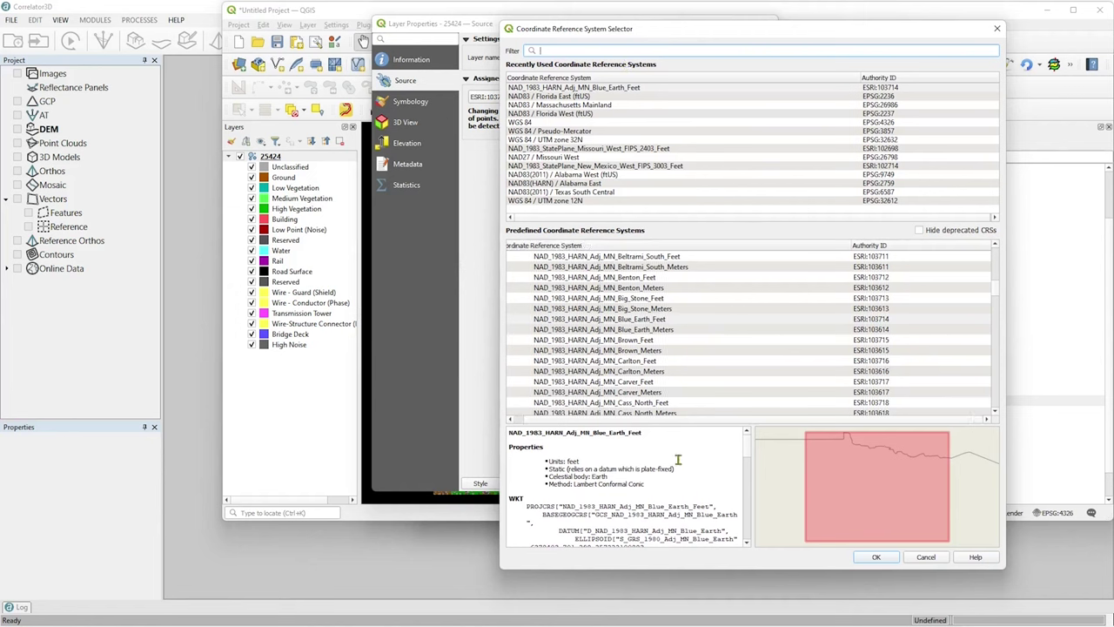
scroll(746, 456, down, 10)
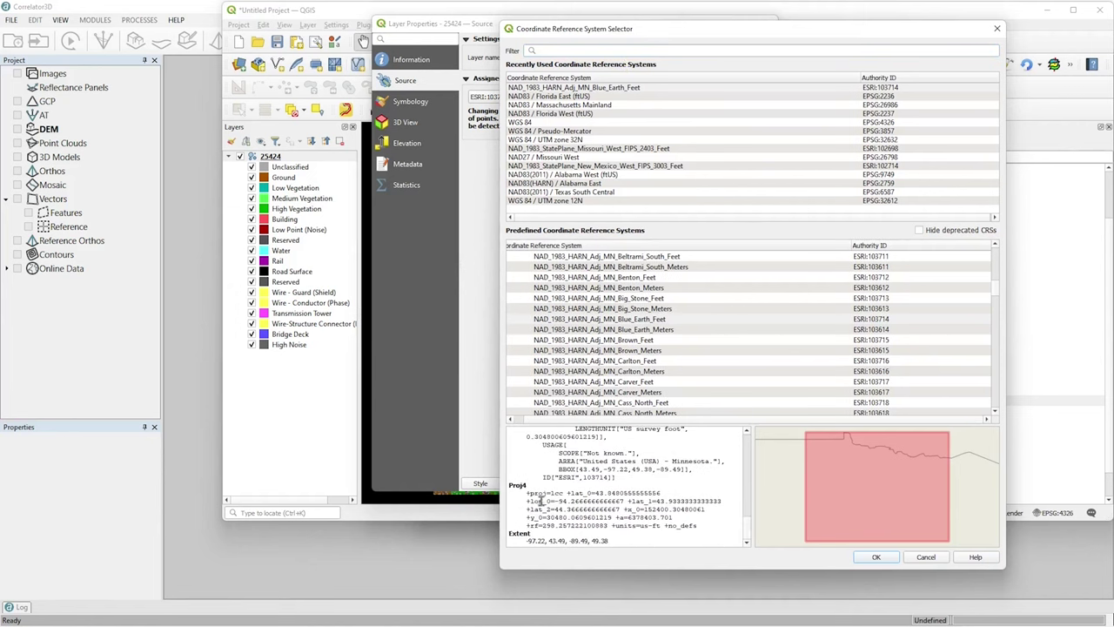
drag(526, 493, 707, 527)
right_click(599, 514)
click(621, 522)
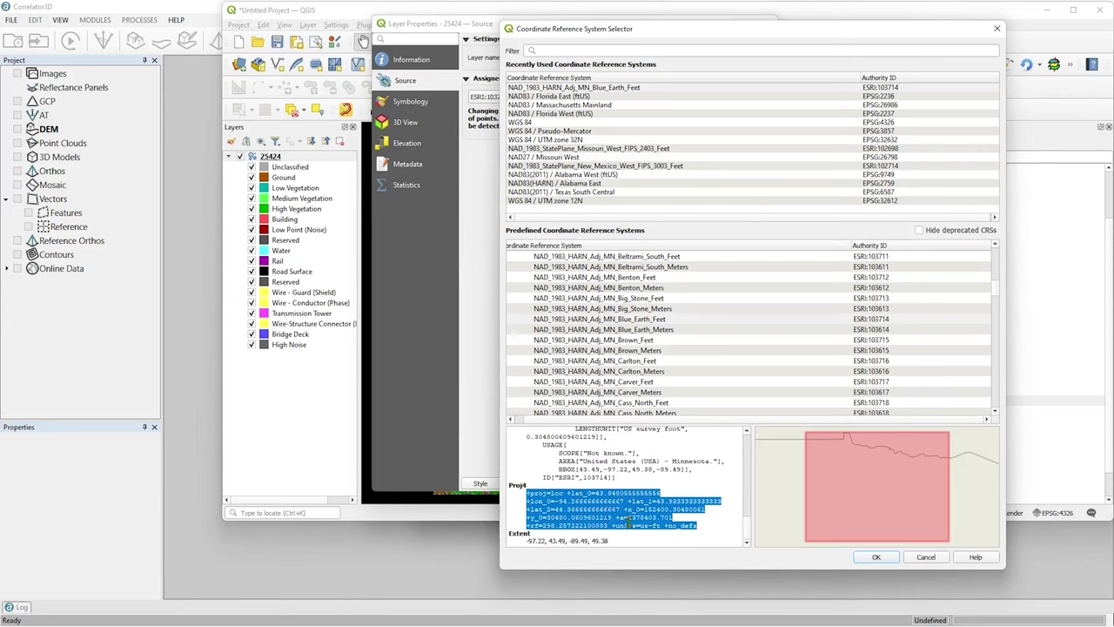
click(172, 8)
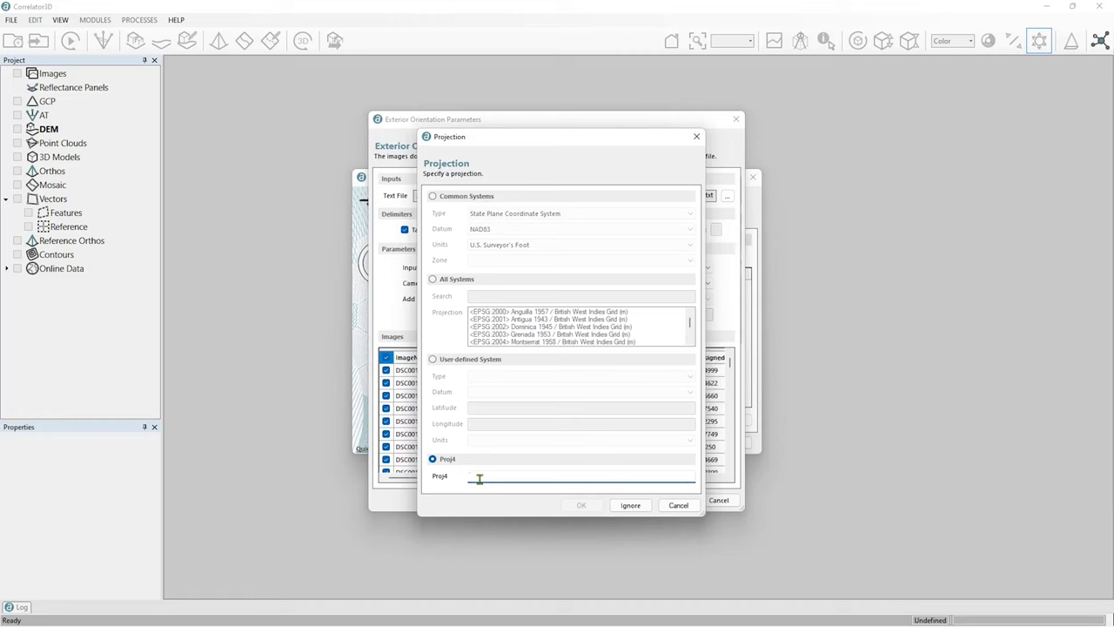
Paste the copied Proj4 string as the first camera's image projection.
right_click(479, 478)
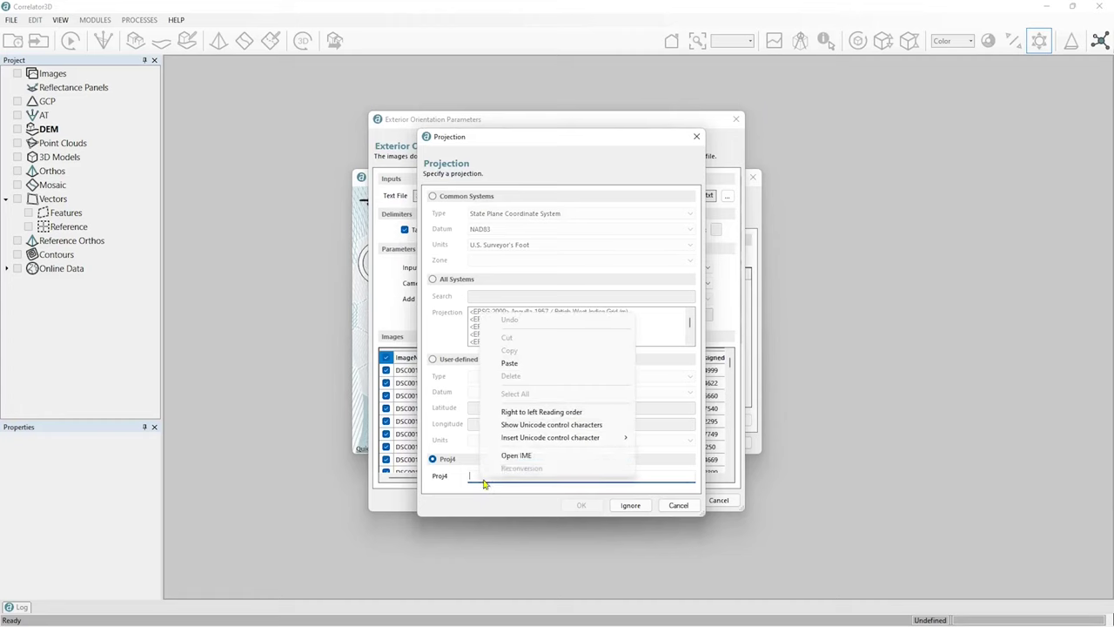
click(512, 372)
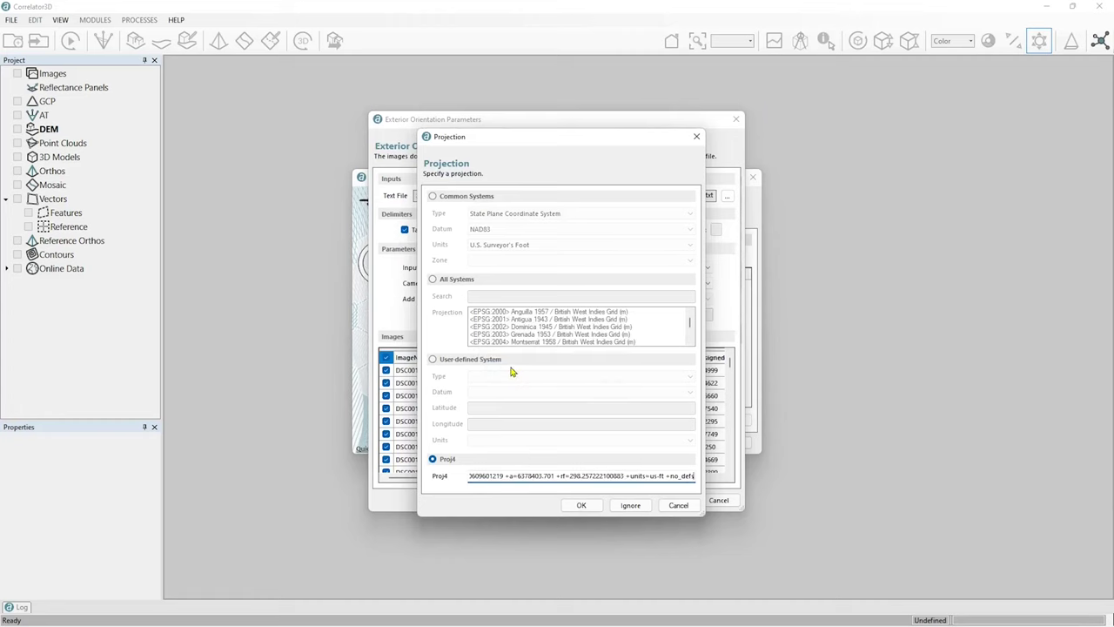
click(582, 506)
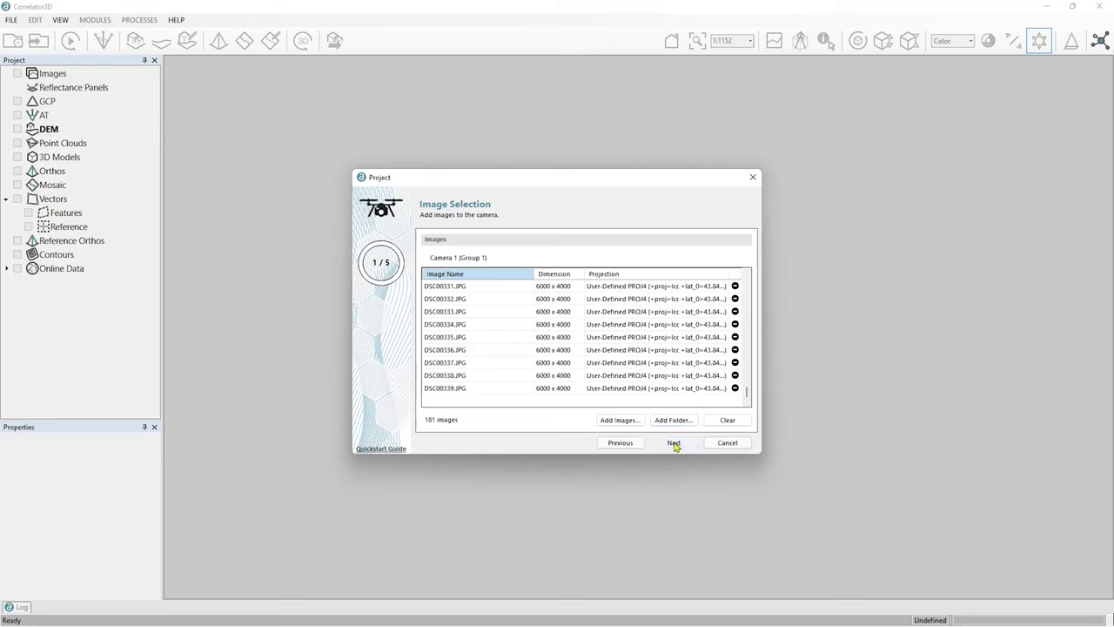
Set the first camera's focal length to 25 mm.
click(674, 443)
double_click(502, 334)
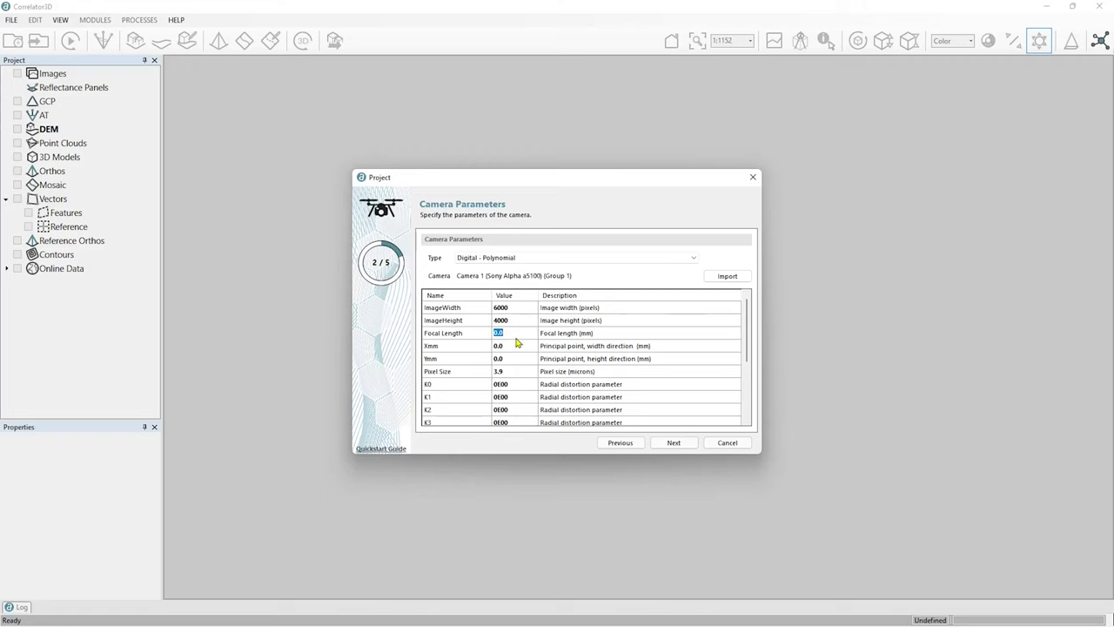
text(25)
Add the Cam_2_Use_159_339 image folder for the second camera.
click(674, 443)
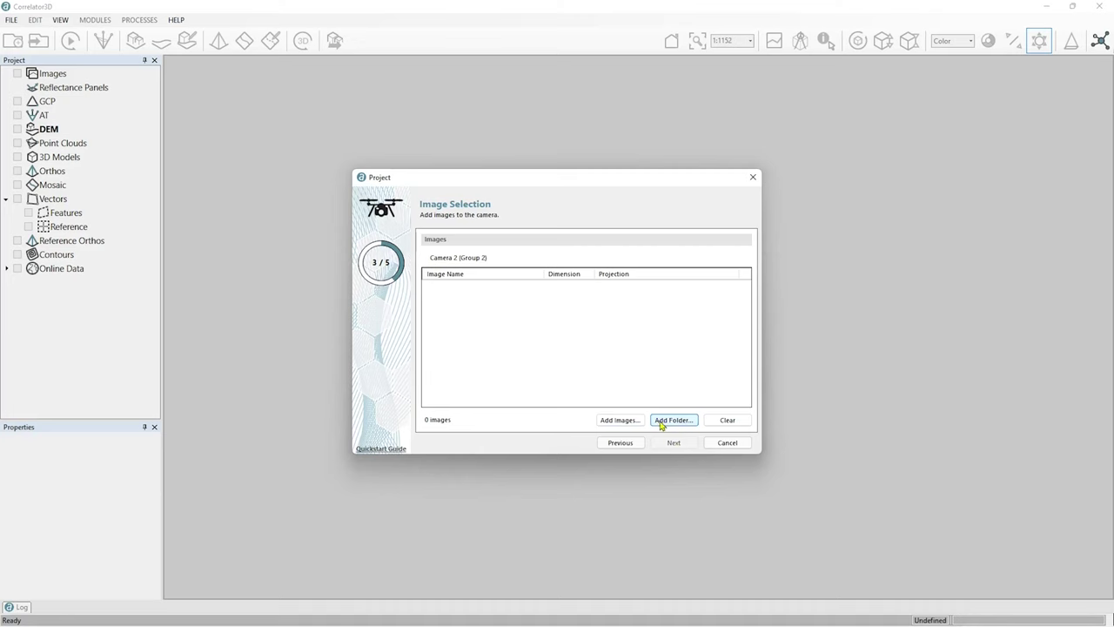
click(658, 421)
click(618, 220)
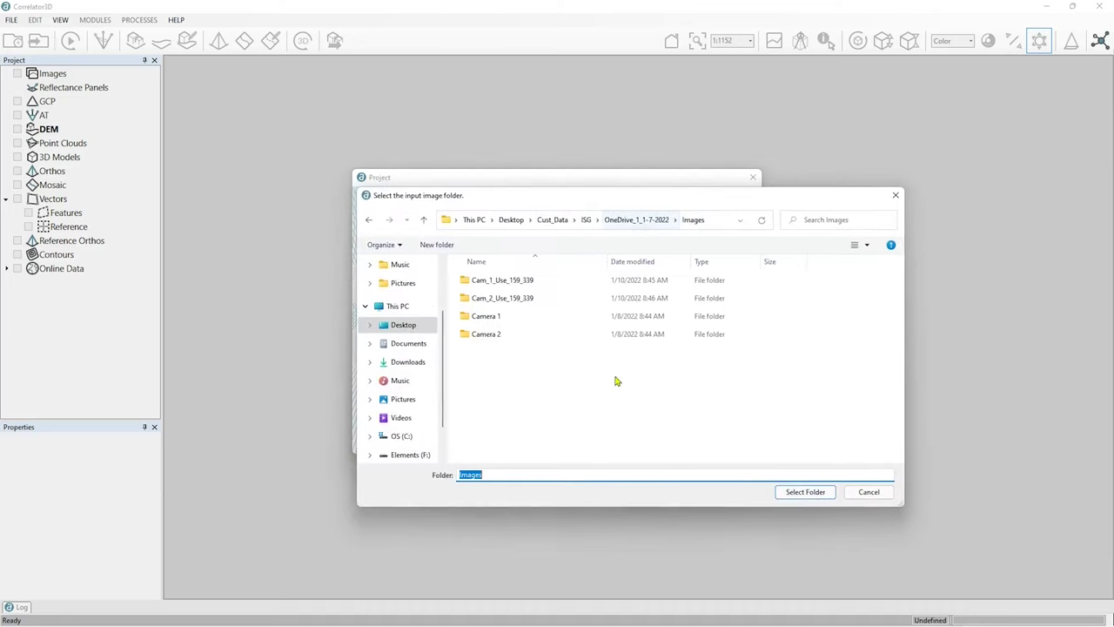
click(491, 299)
double_click(491, 299)
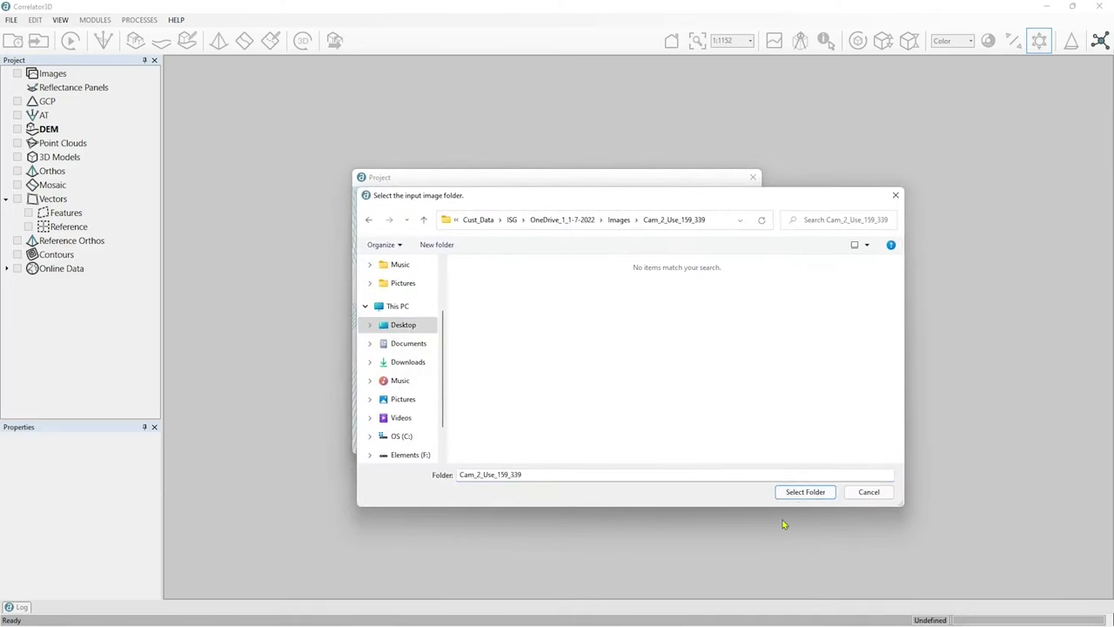
click(807, 493)
Set altitude units to Feet, Easting/Northing positions, and load the ImageEvents text file.
click(694, 298)
click(692, 314)
click(696, 268)
click(670, 285)
click(727, 196)
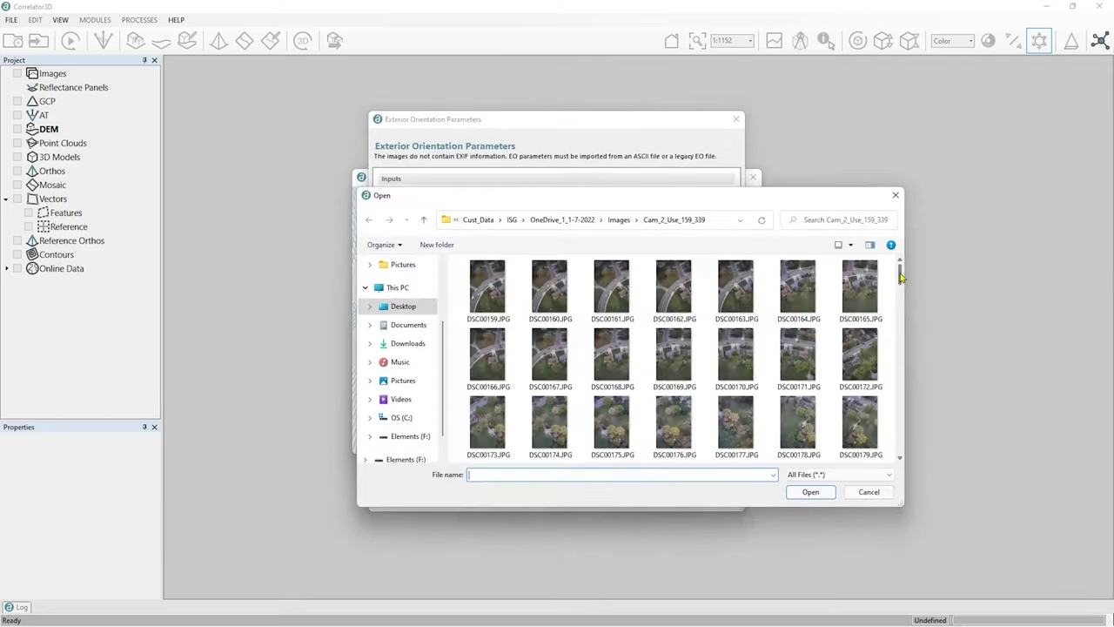
drag(901, 276, 900, 457)
click(488, 409)
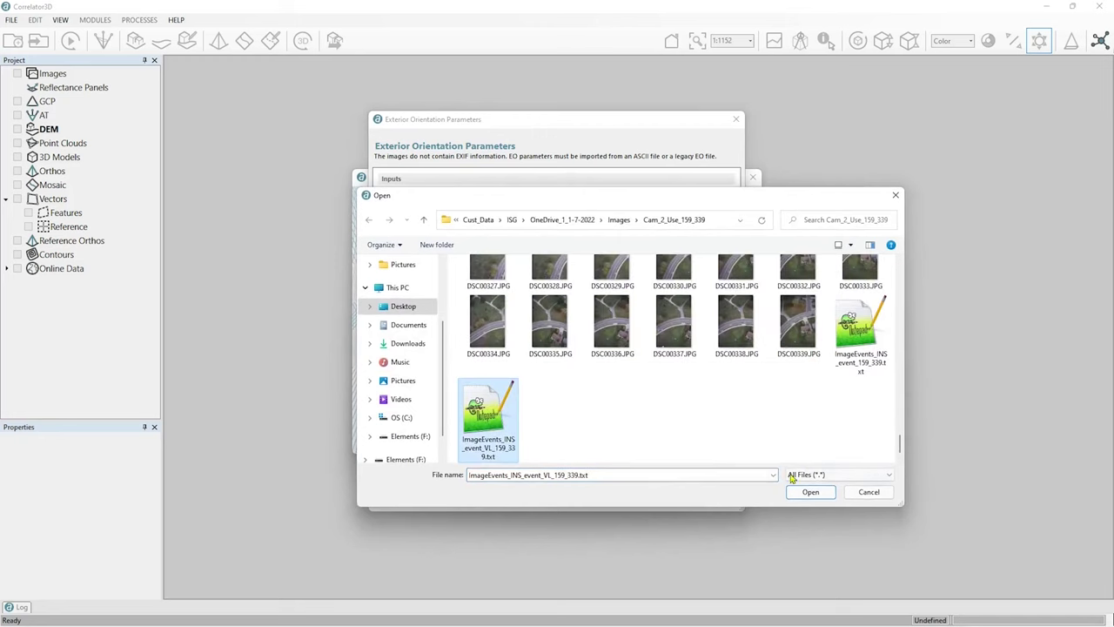
click(810, 492)
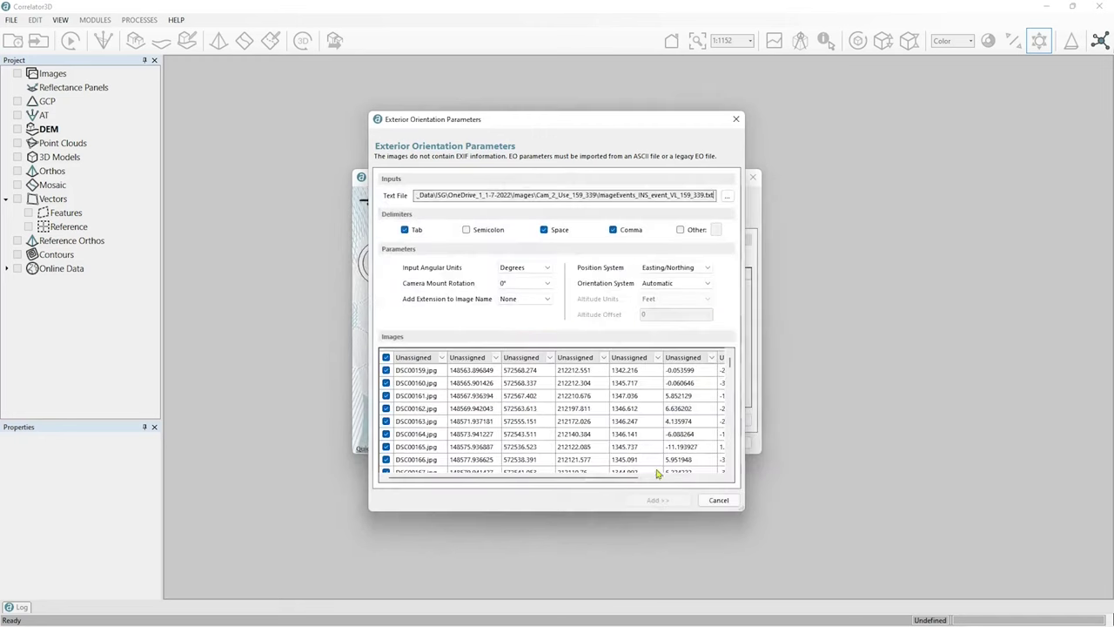
Map columns to ImageName, Easting, Northing and Elevation, then apply with the Proj4 projection.
click(440, 359)
click(443, 376)
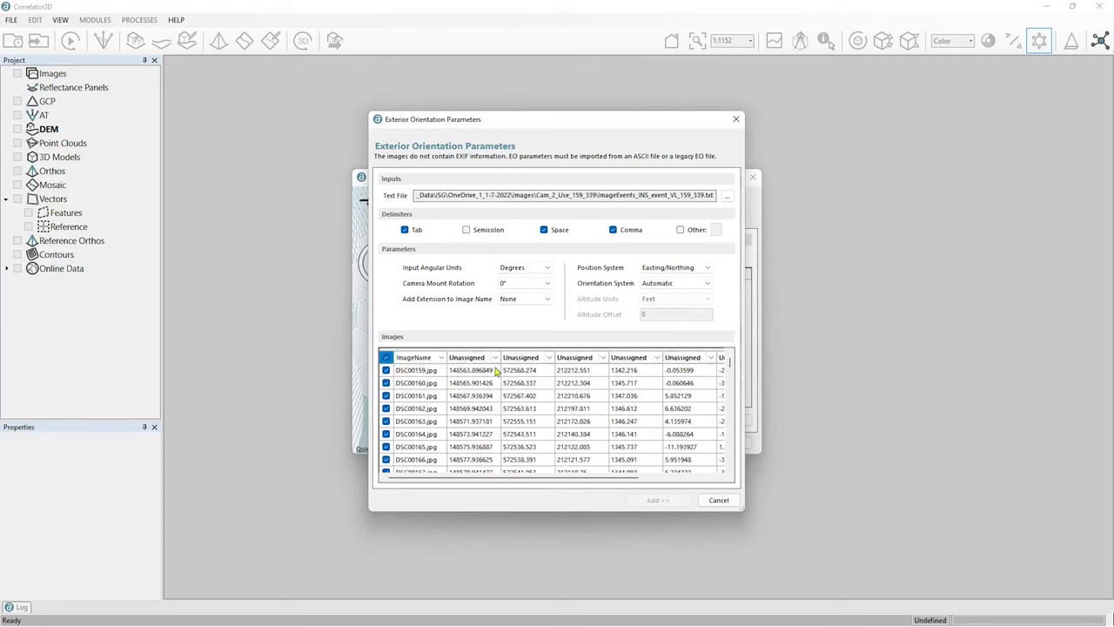
click(550, 360)
click(552, 383)
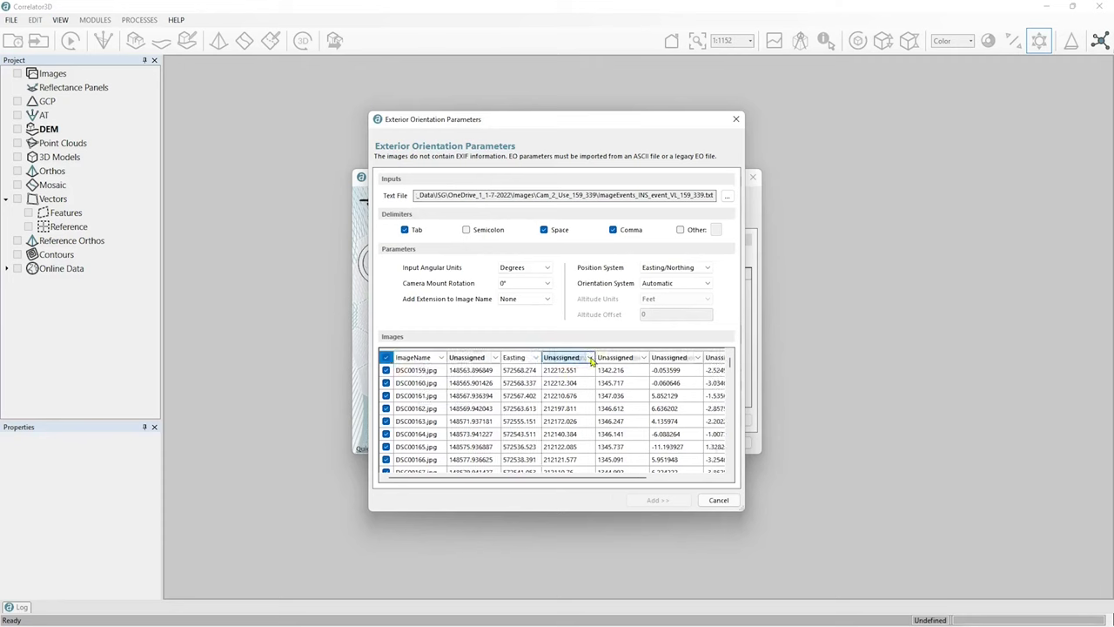
click(581, 358)
click(592, 389)
click(641, 361)
click(613, 396)
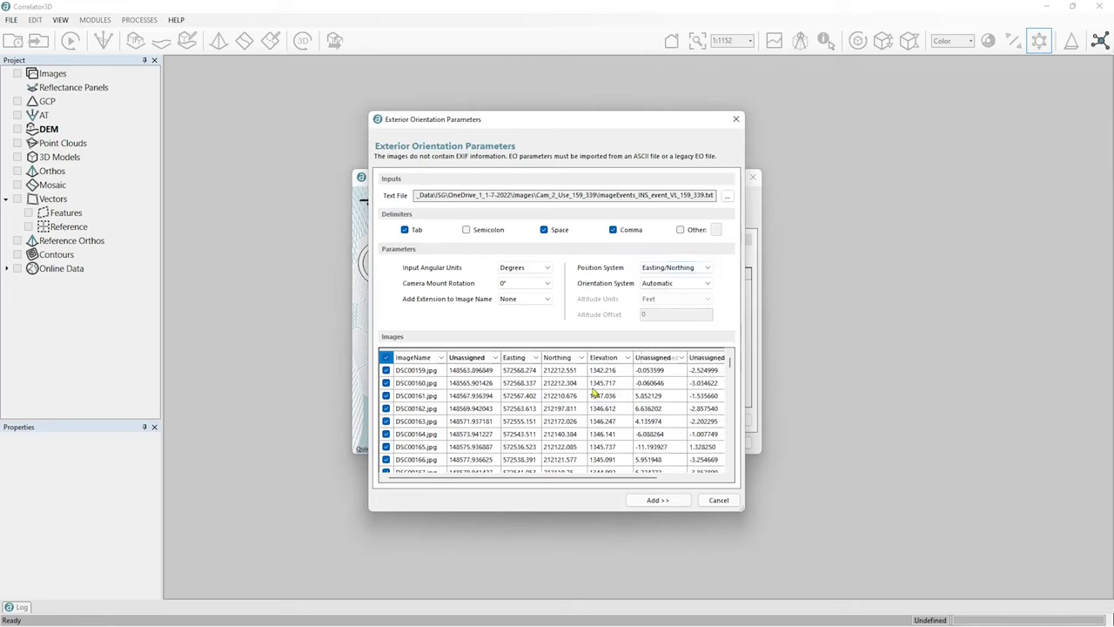
click(653, 502)
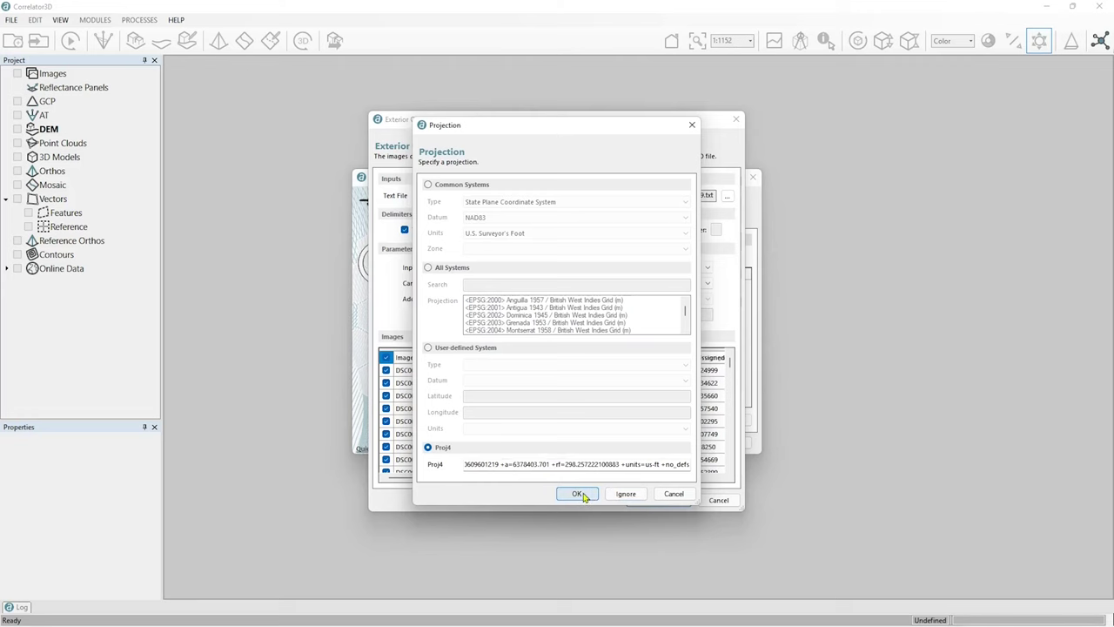
click(577, 494)
Set the second camera's focal length to 25 mm.
click(673, 442)
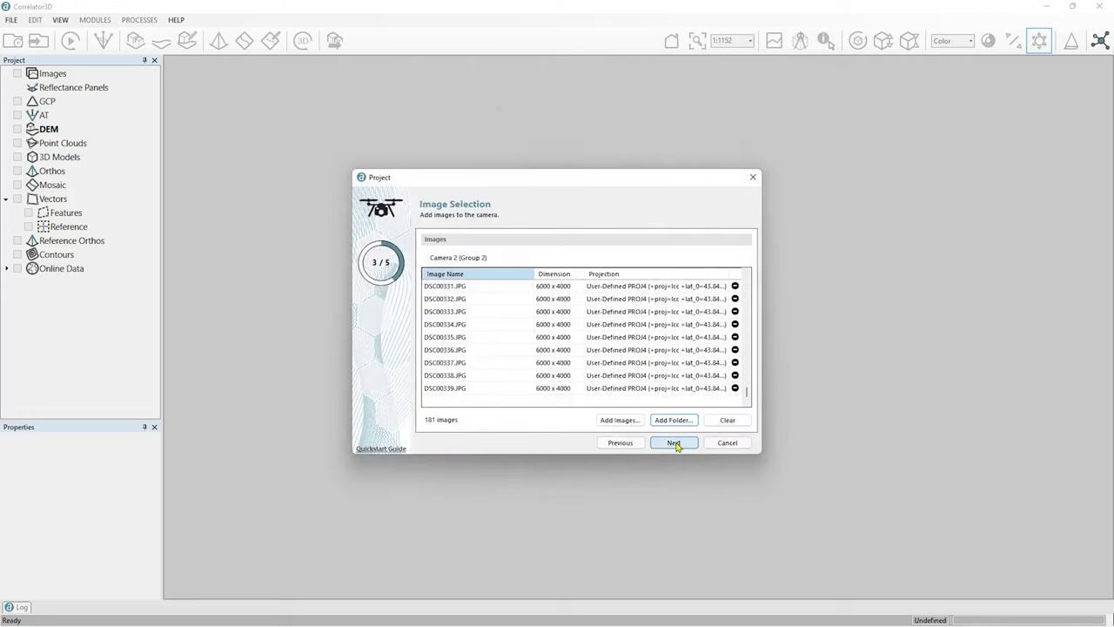
click(498, 340)
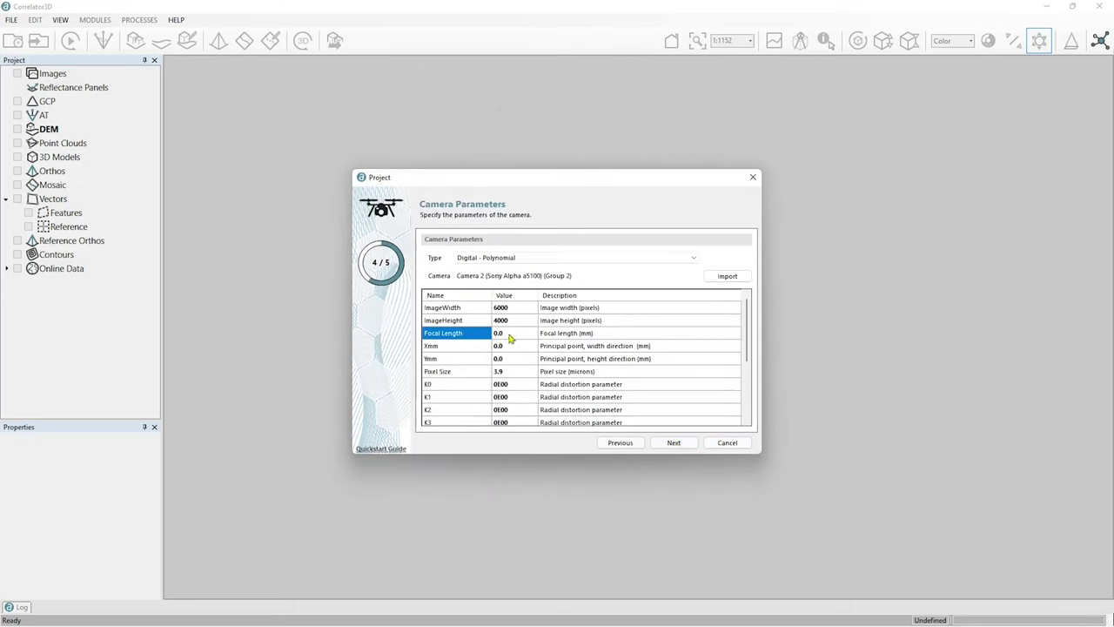
double_click(502, 336)
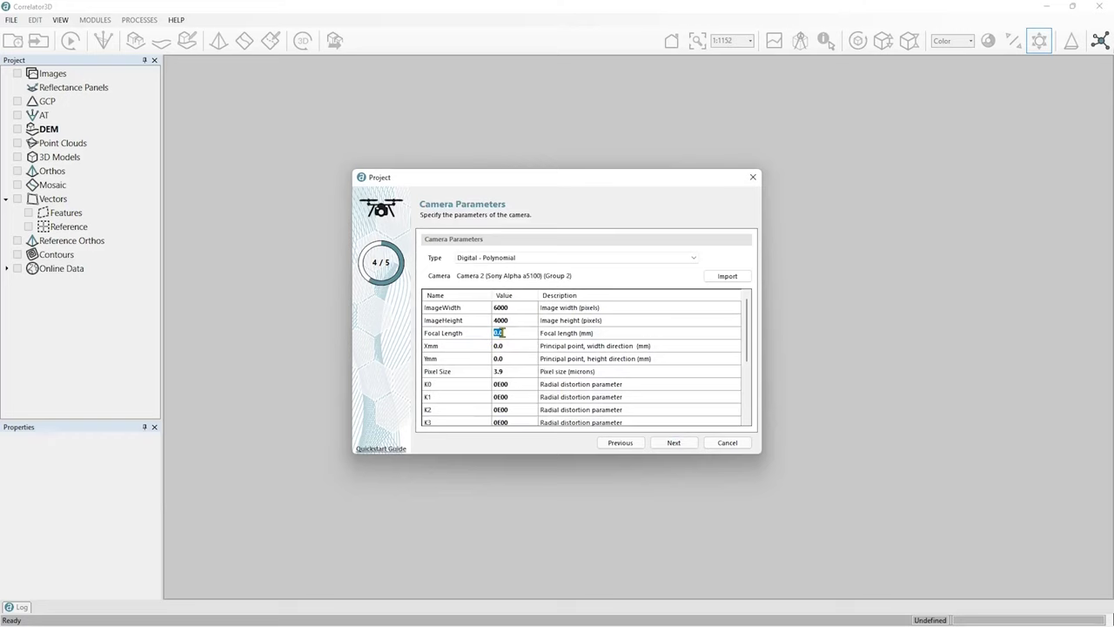
text(25)
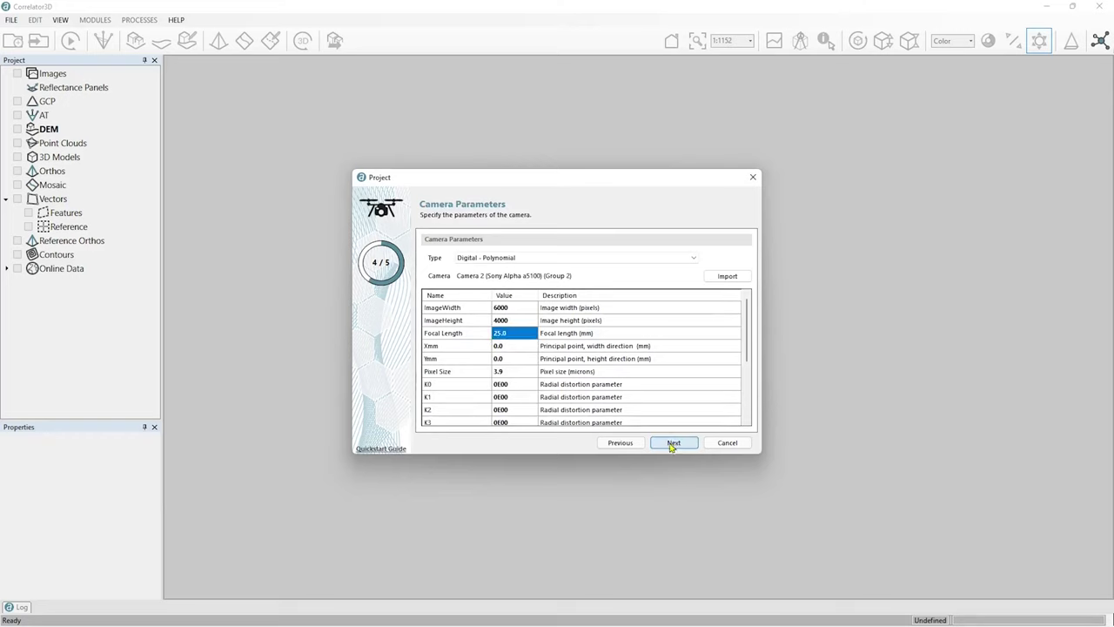
Choose the Test folder under OneDrive_1_1-7-2022, accept overwriting, and finish the project.
click(669, 446)
click(745, 259)
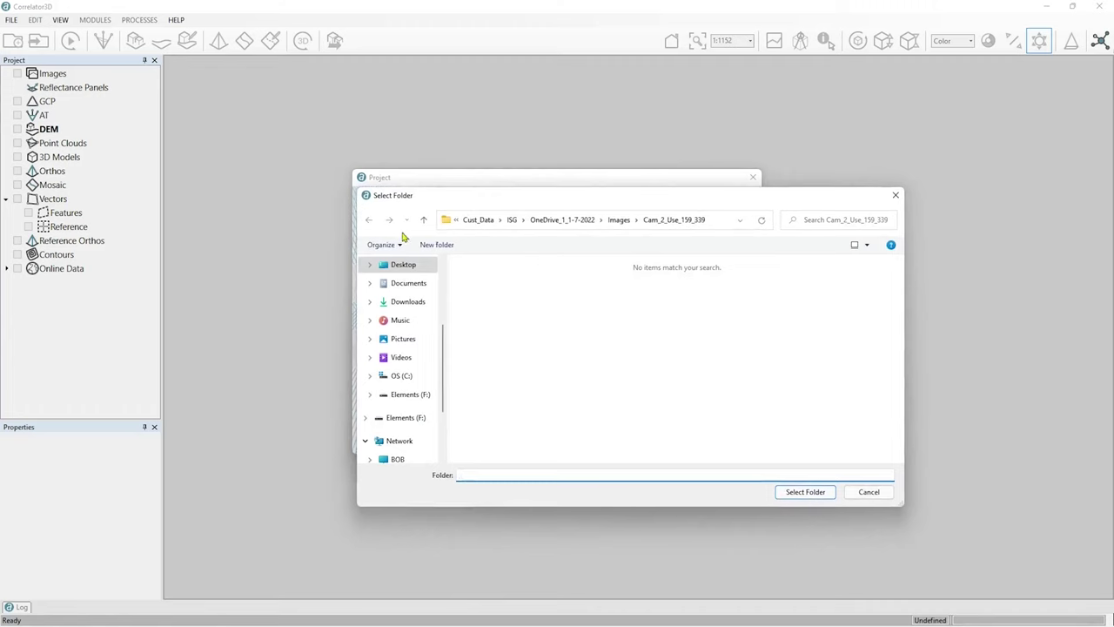
click(570, 222)
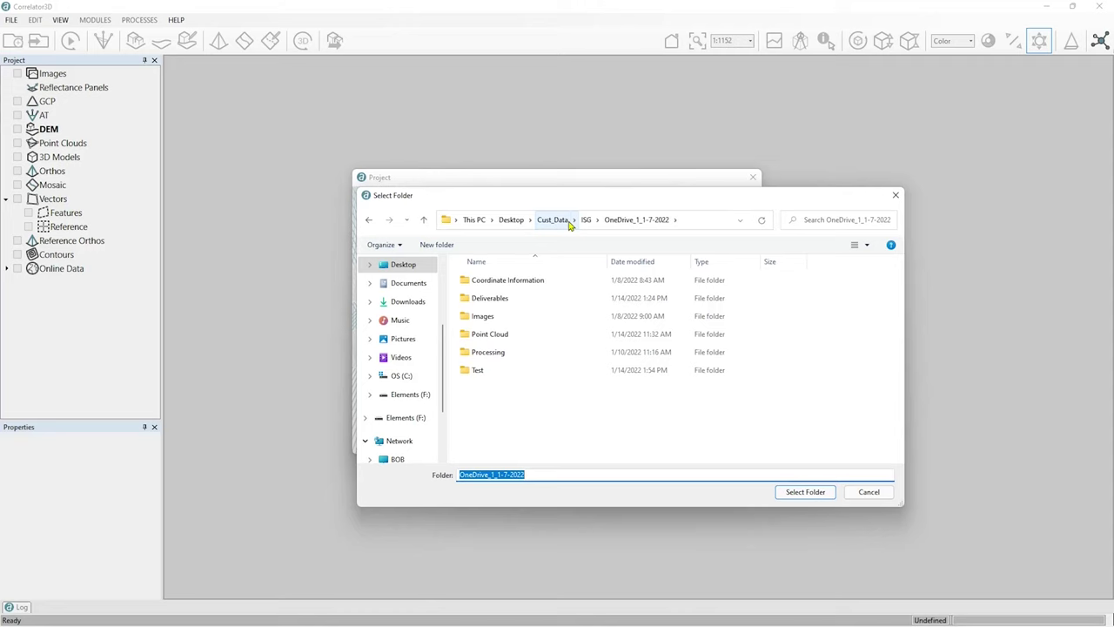
click(480, 373)
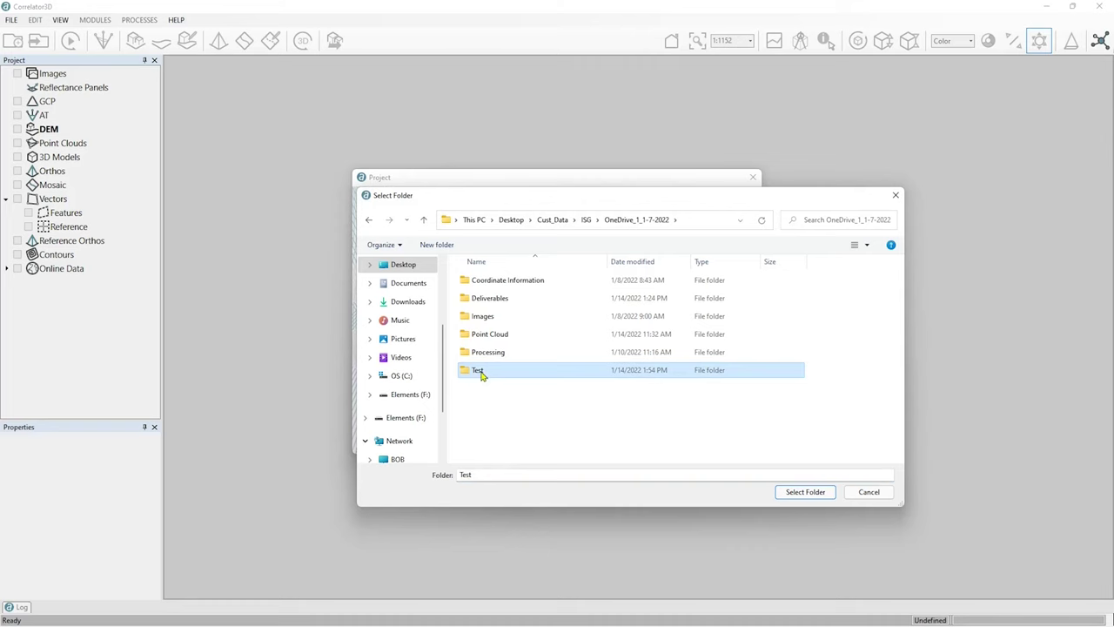
click(796, 493)
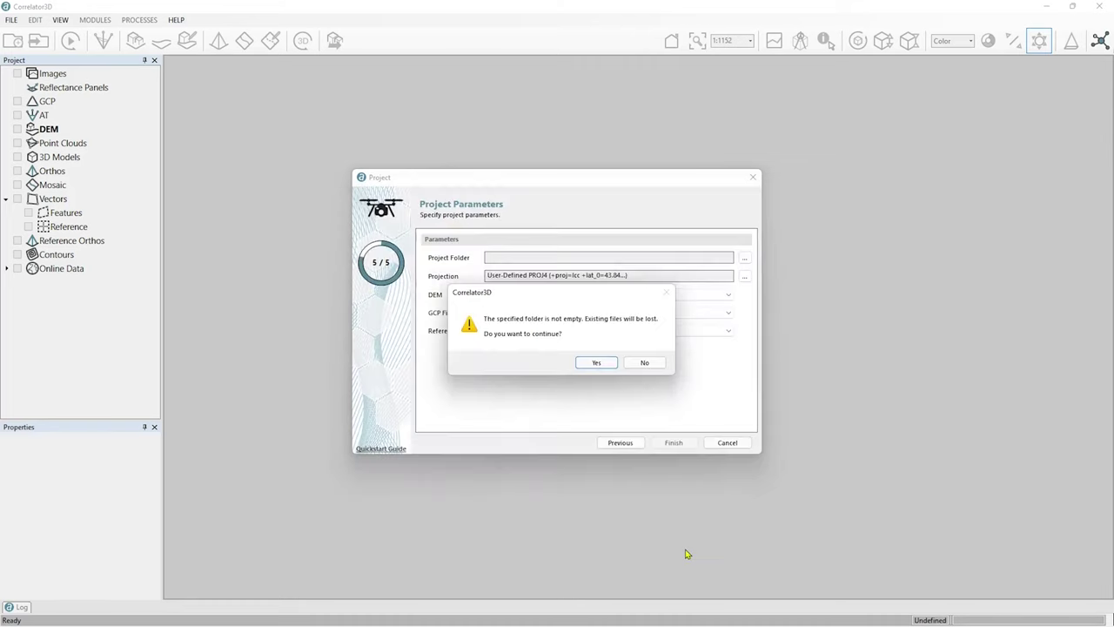
click(598, 363)
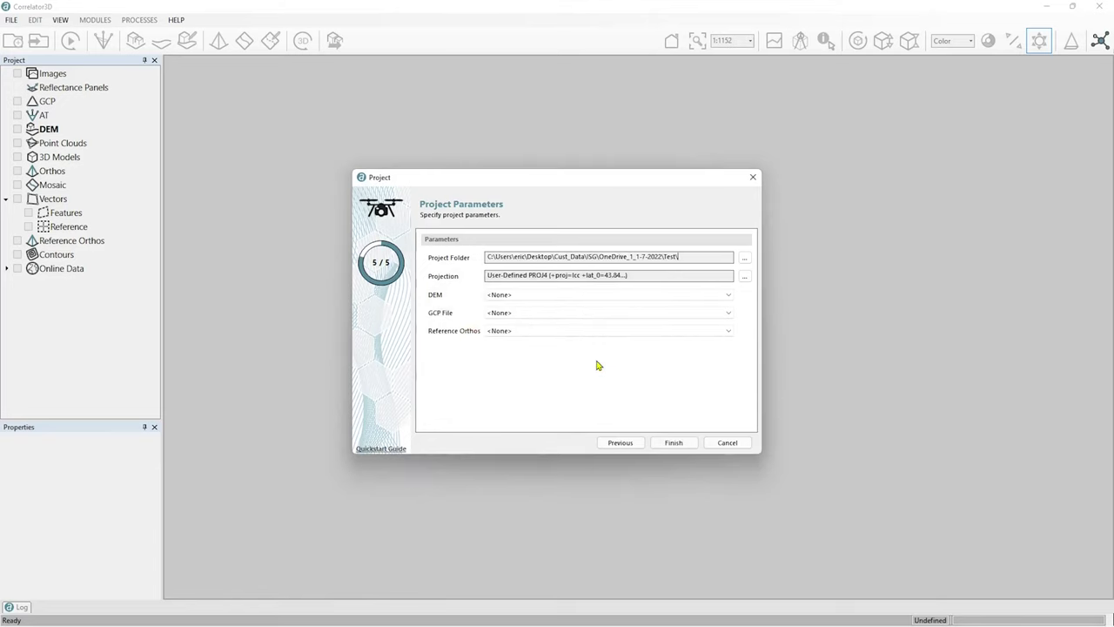
click(675, 444)
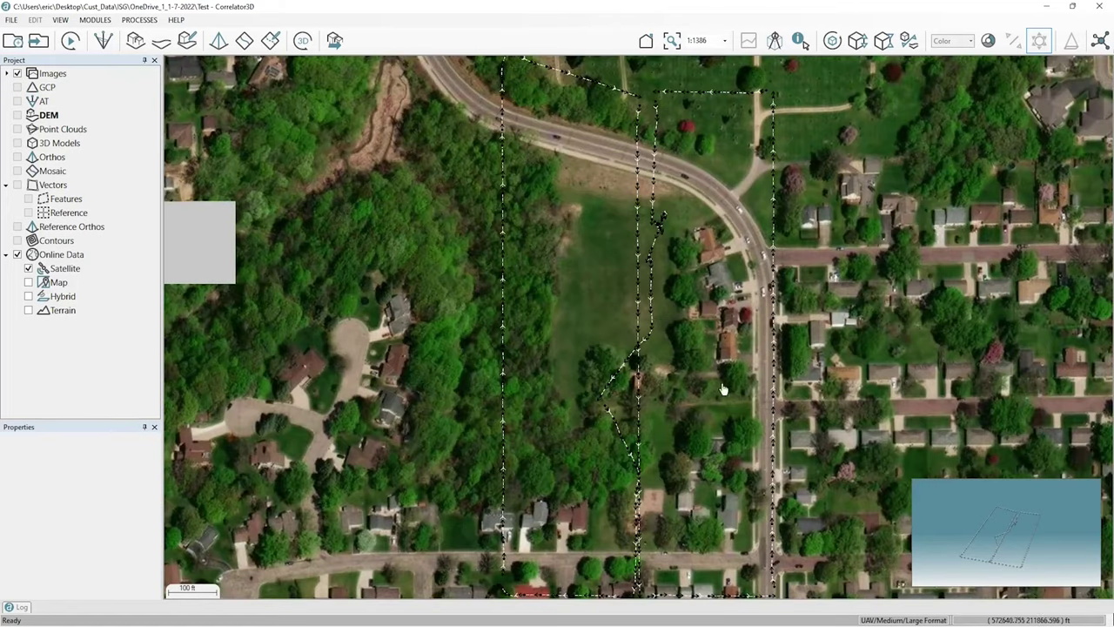
Pan the map slightly to look over the flight lines on the satellite basemap.
drag(871, 347, 847, 352)
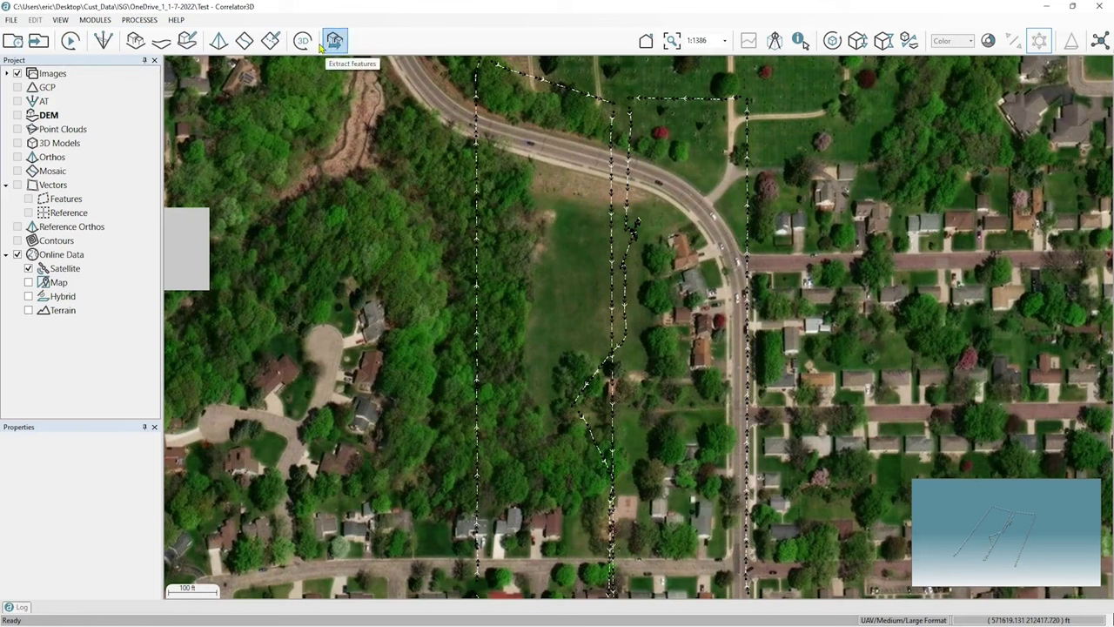
Start Refine IEO parameters, declining tie point extraction for now.
click(70, 41)
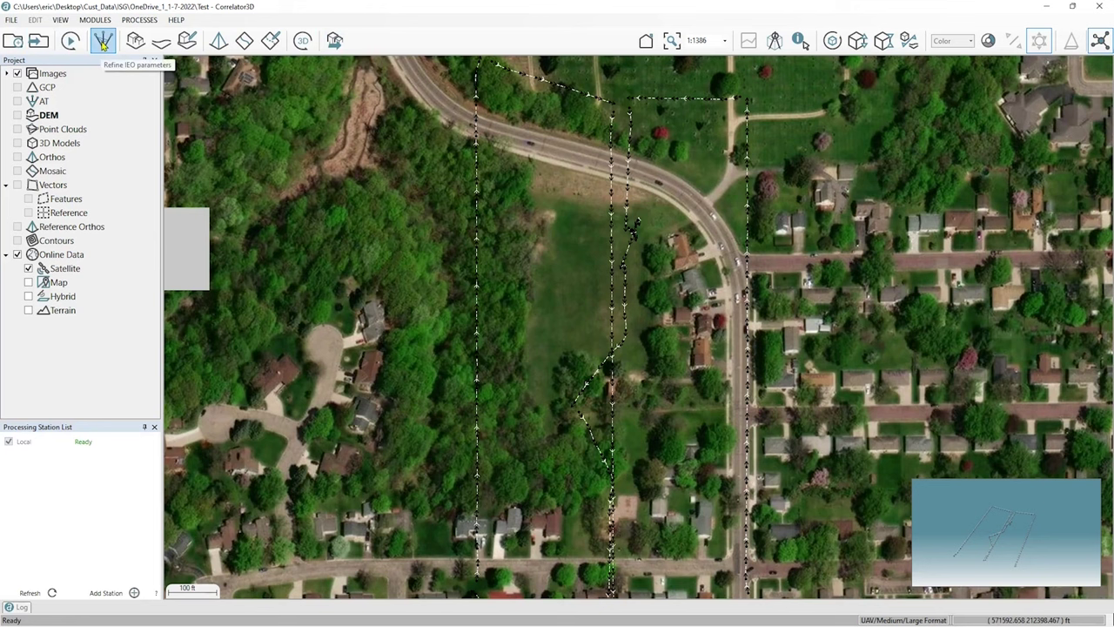
click(102, 41)
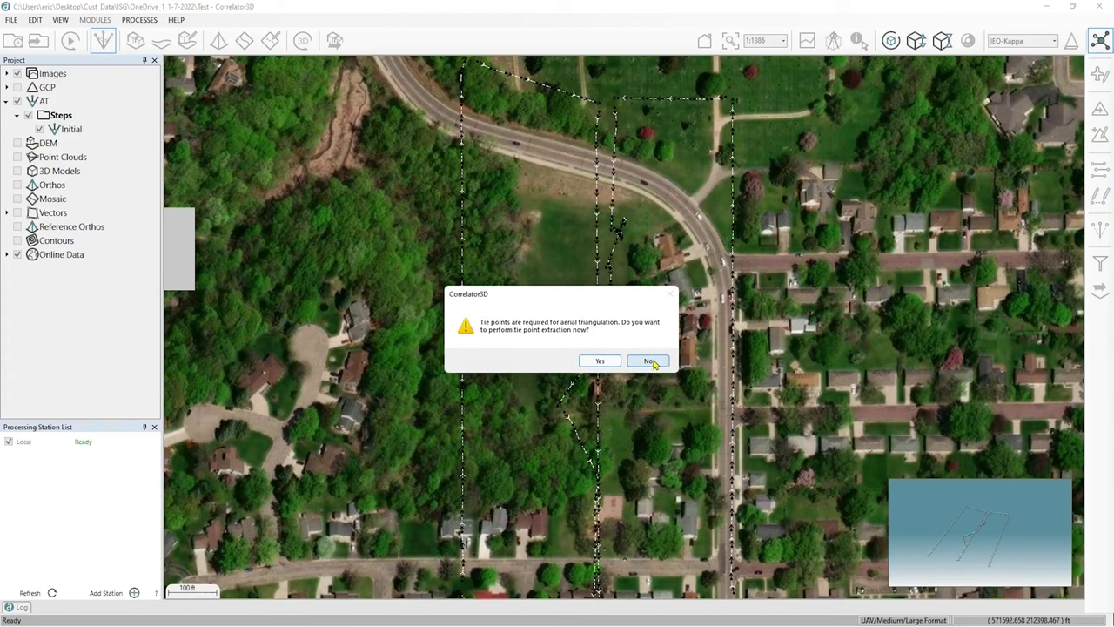
drag(580, 298, 426, 265)
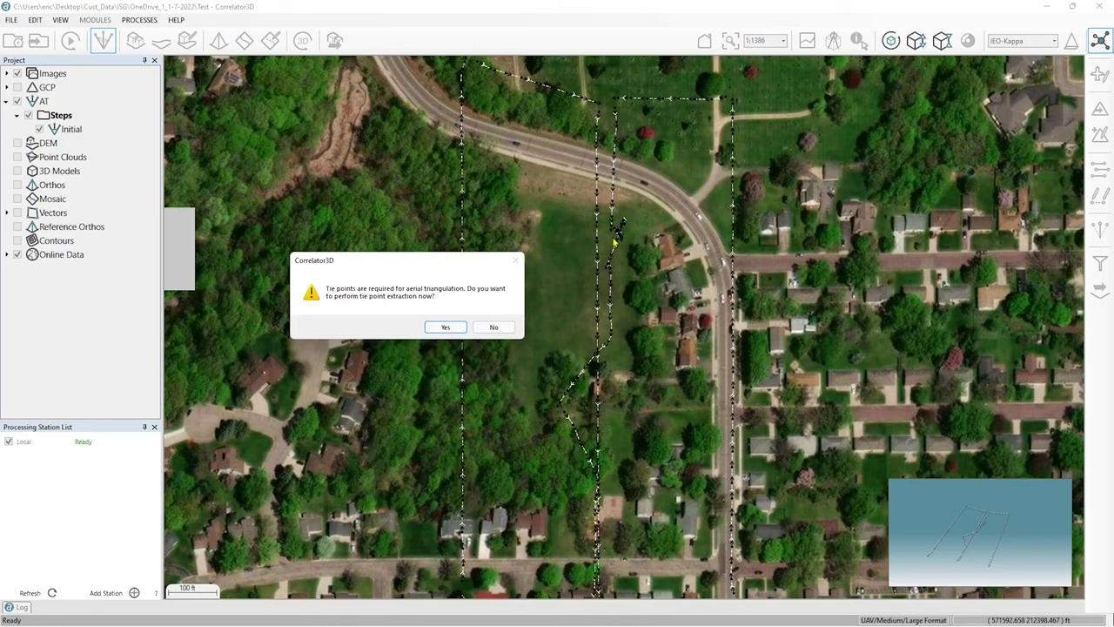
click(490, 327)
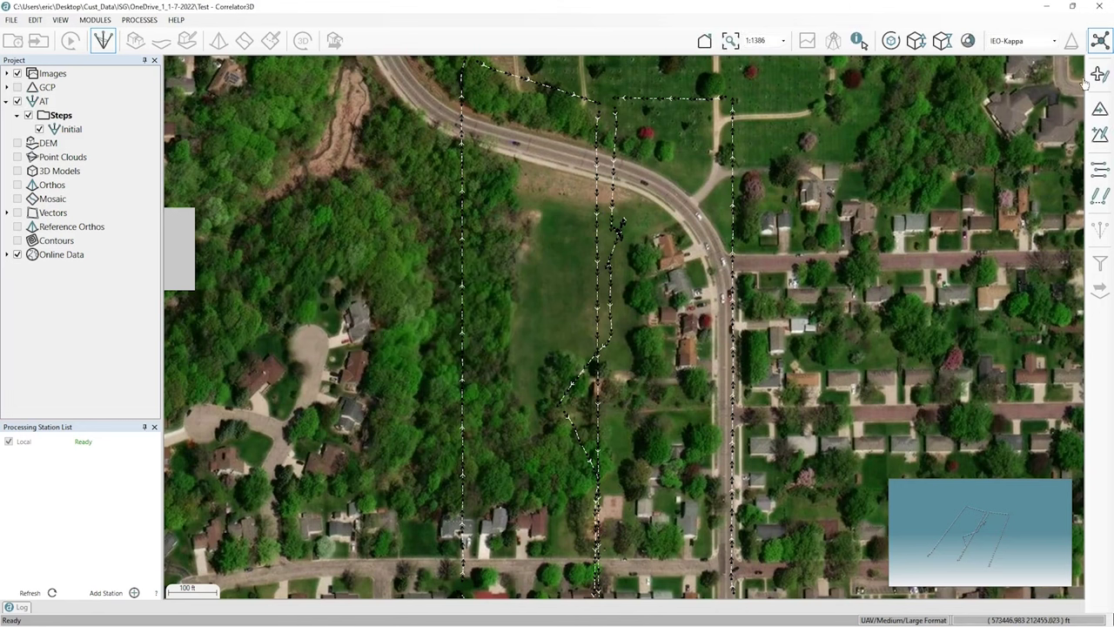
click(101, 40)
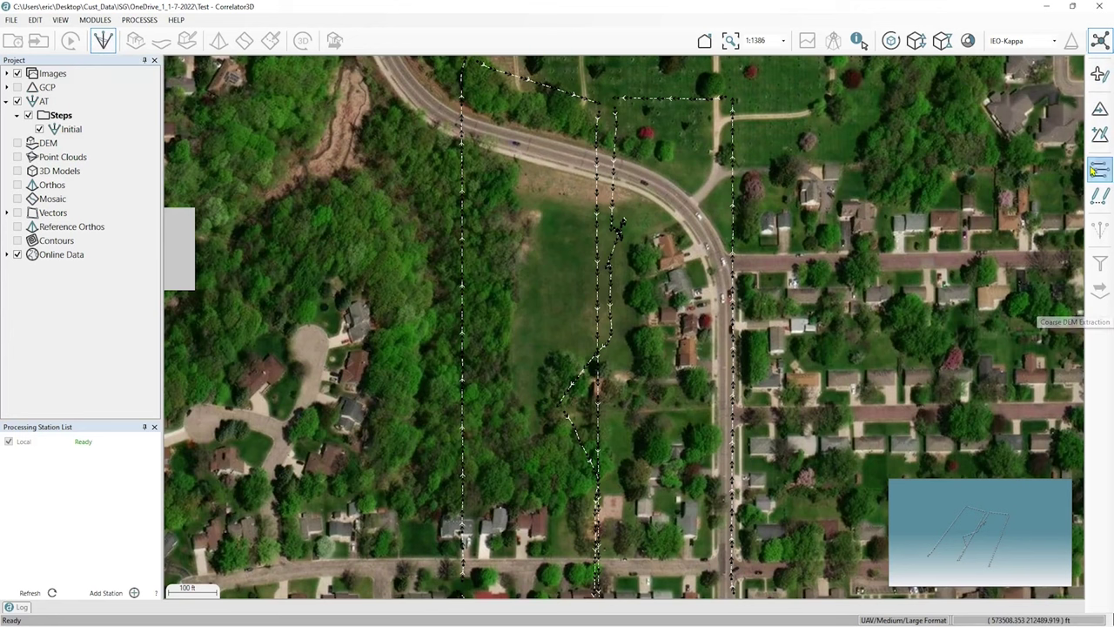
Rectangle-select and delete the stray camera cluster on the middle flight line, then apply the changes.
click(1100, 76)
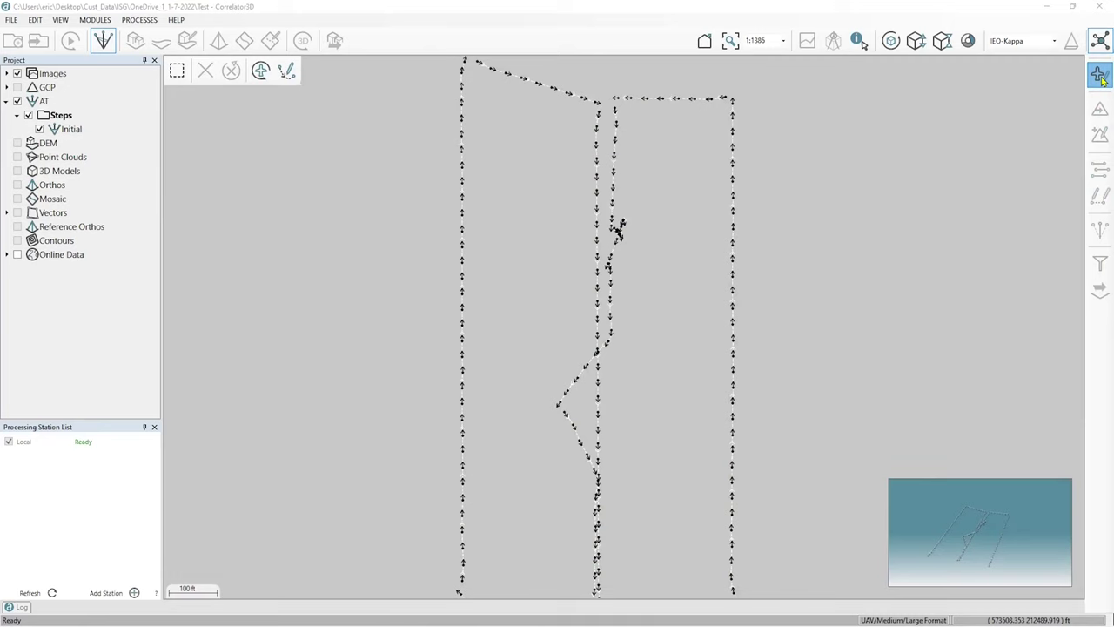
click(176, 69)
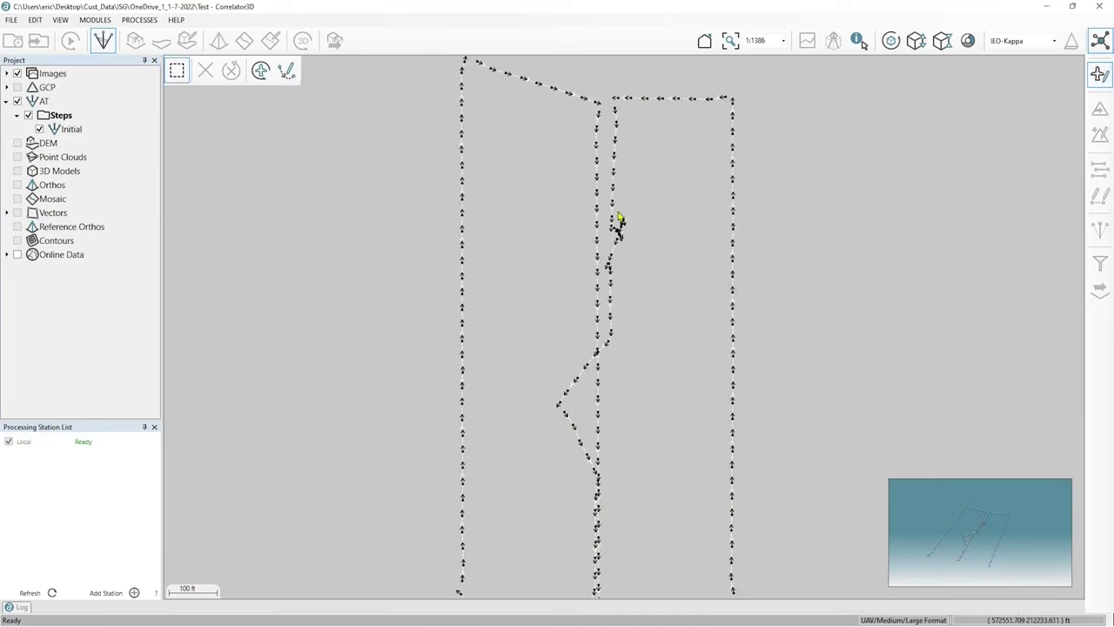
drag(614, 214, 641, 259)
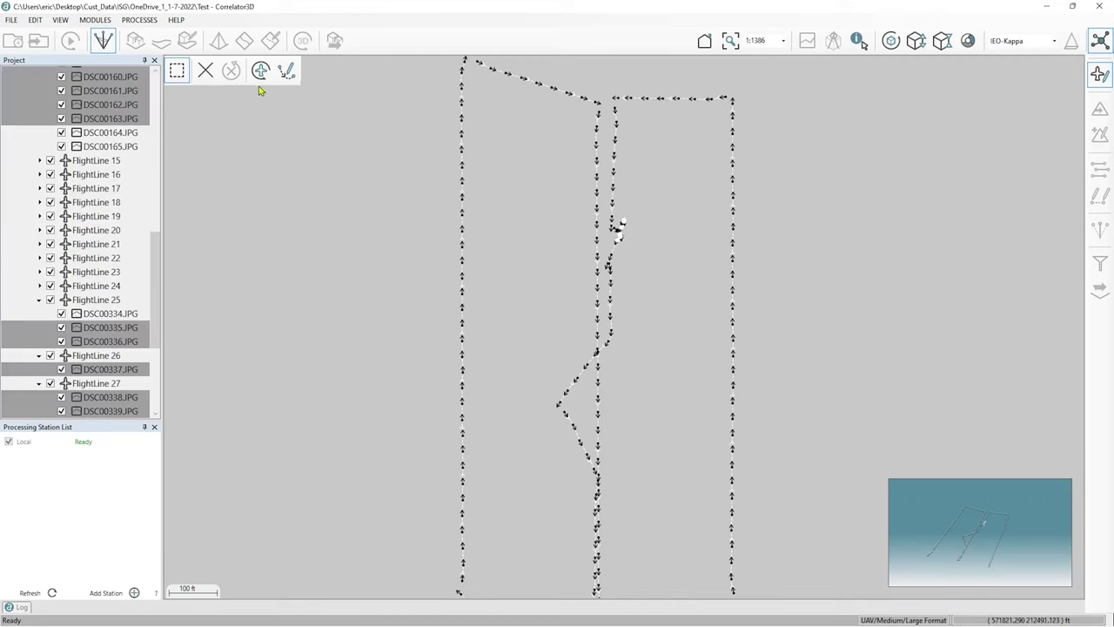
click(208, 74)
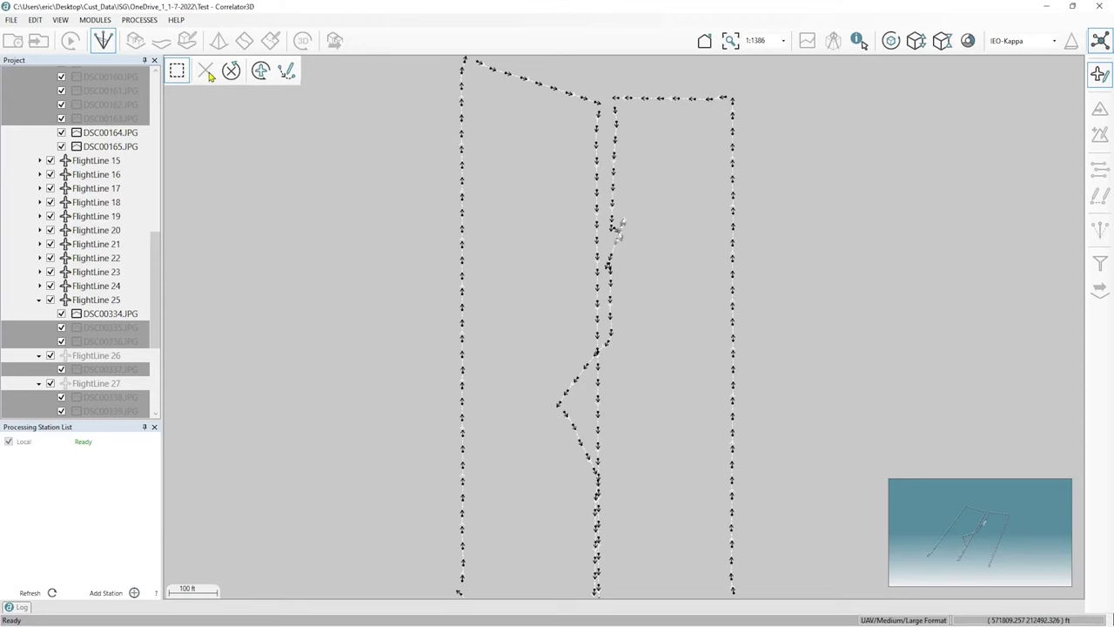
click(179, 73)
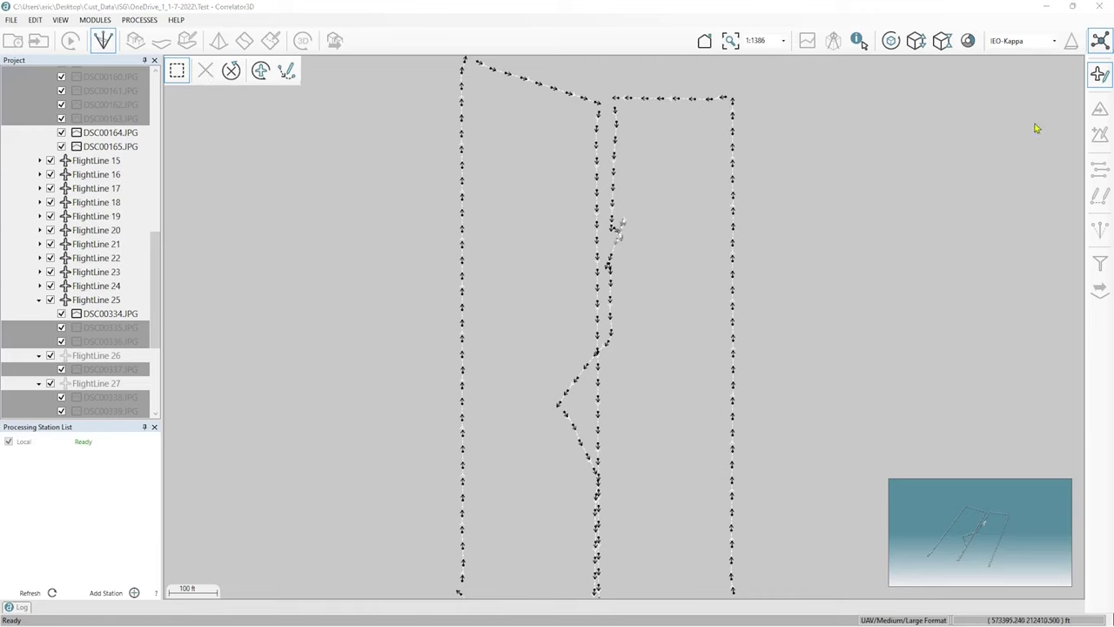
click(1099, 77)
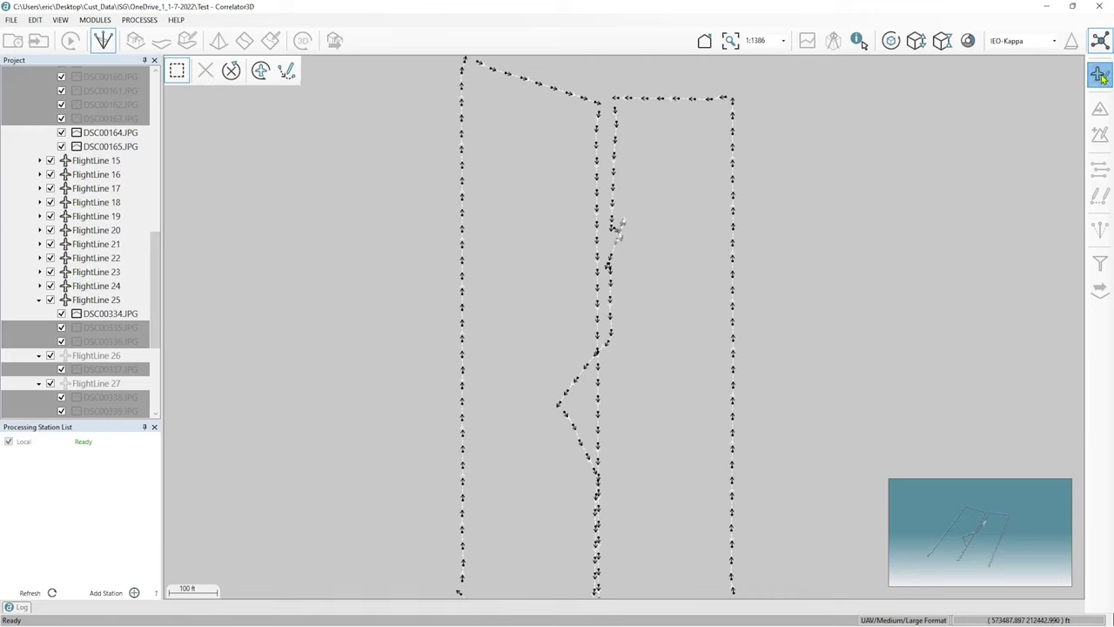
click(135, 41)
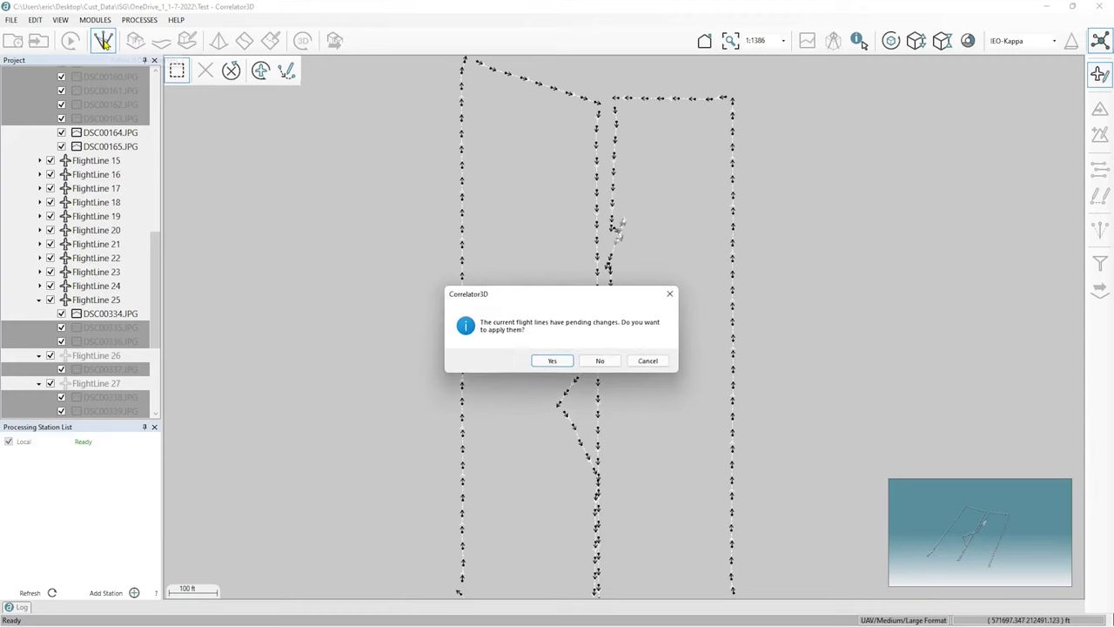
click(552, 363)
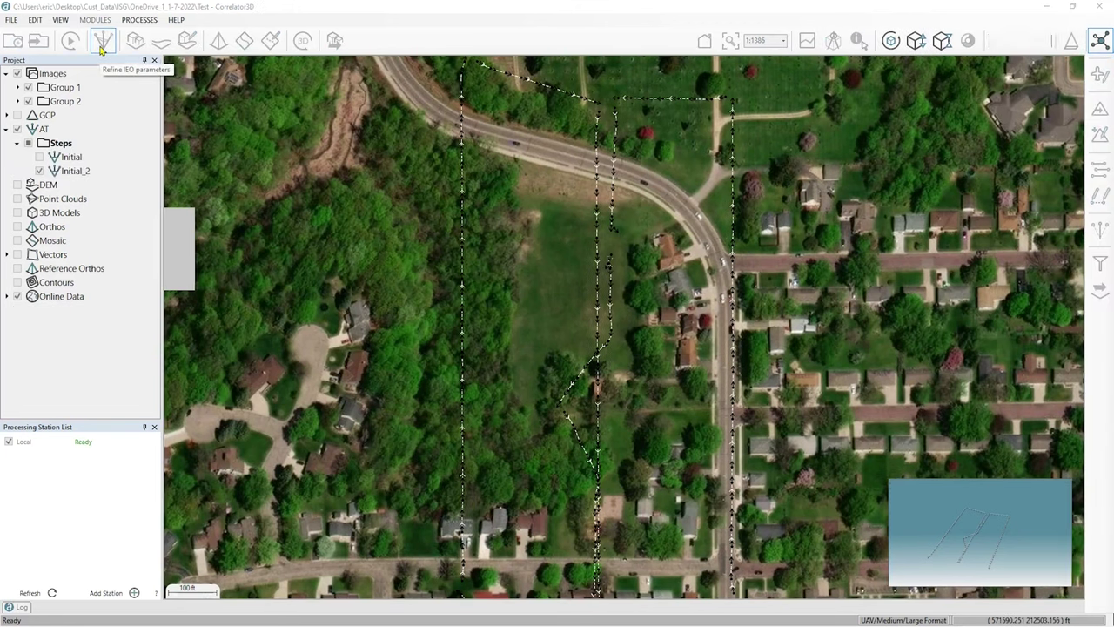
Rerun Refine IEO parameters and process Standard tie point extraction.
click(100, 48)
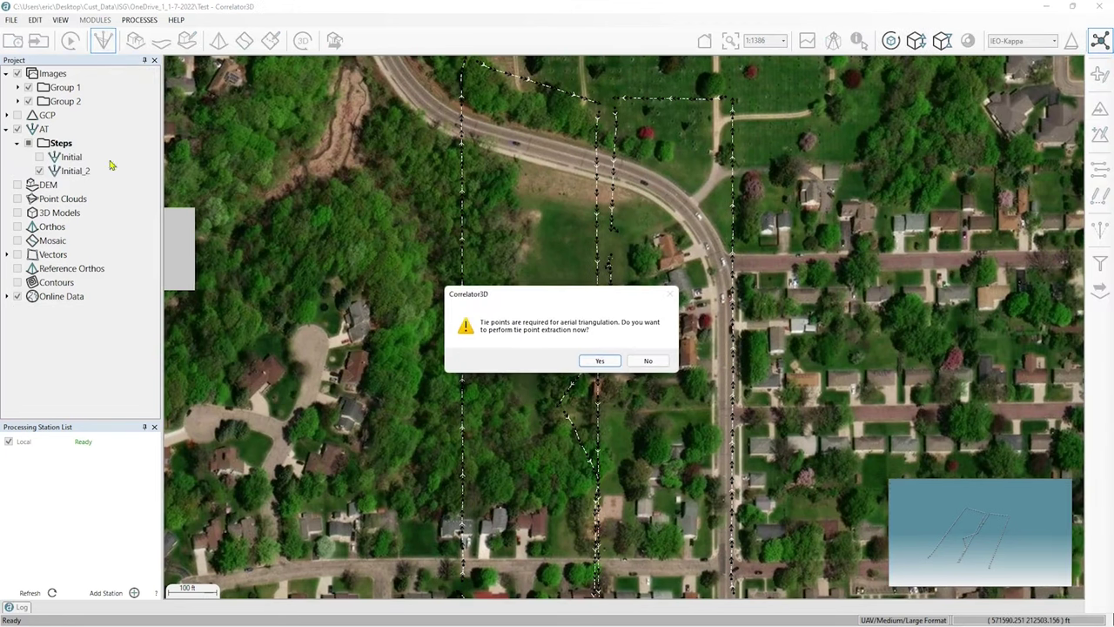
click(601, 363)
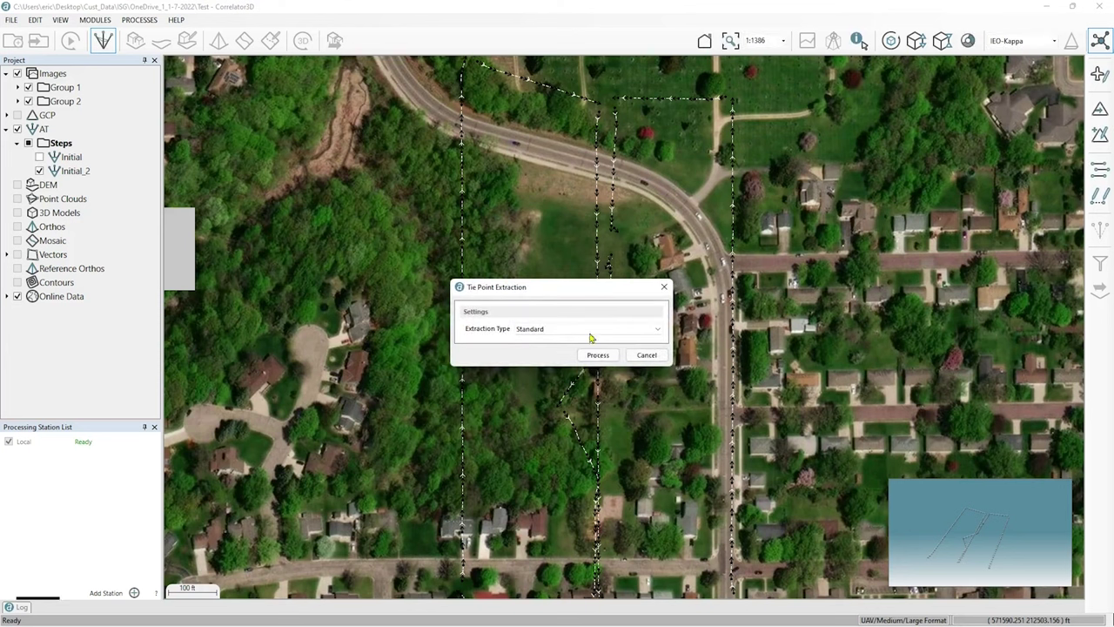
click(579, 329)
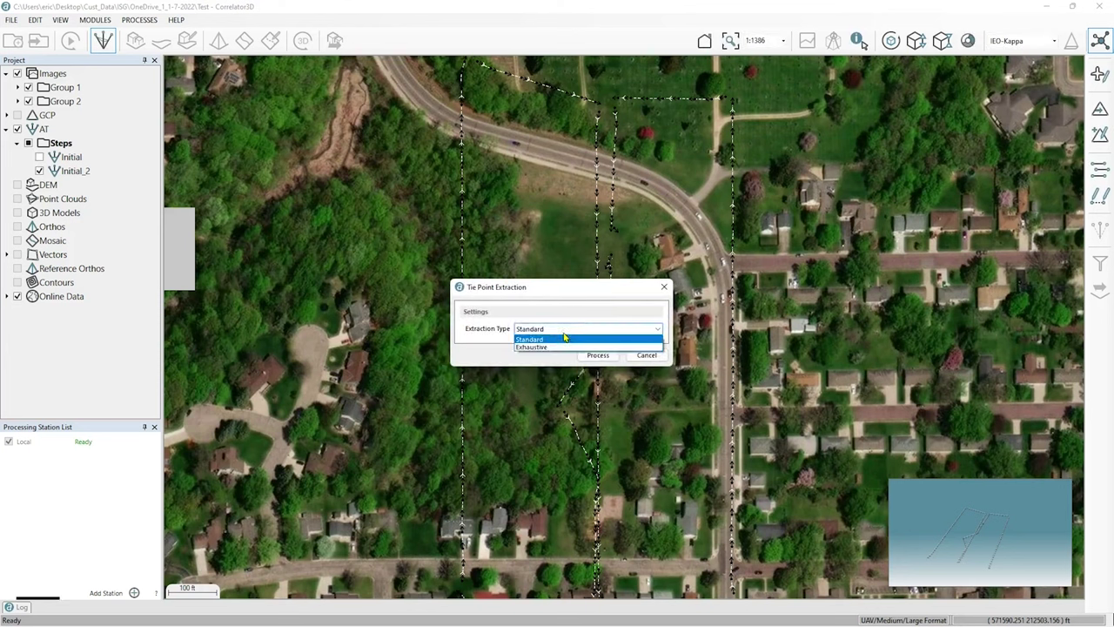
click(564, 339)
click(597, 355)
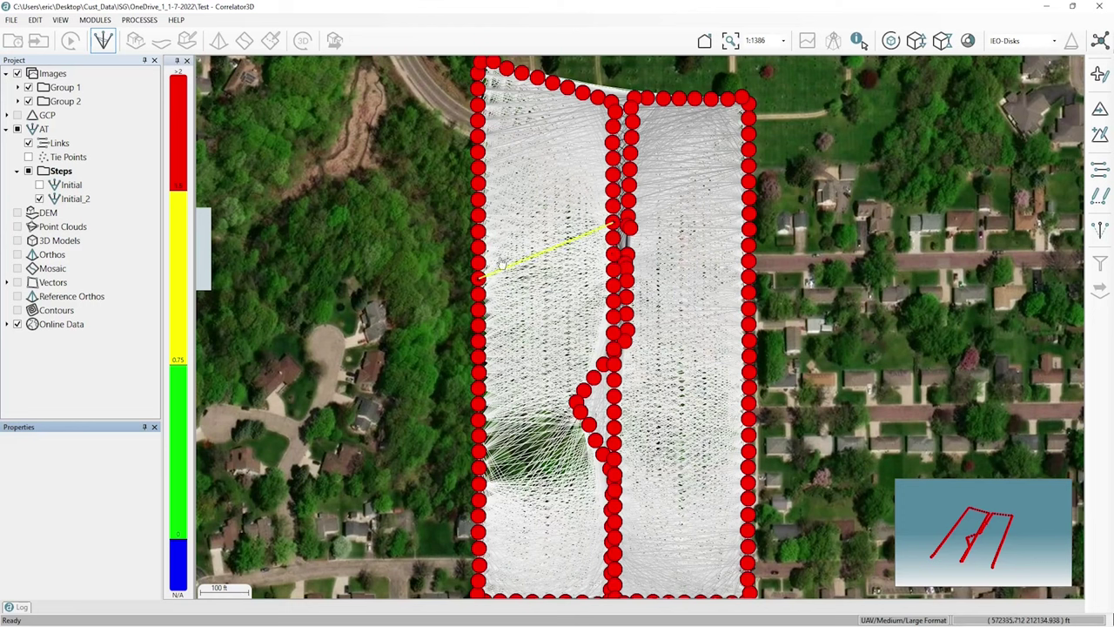
Toggle off Refine IEO parameters to hide the triangulation links on the map.
click(1098, 230)
click(747, 277)
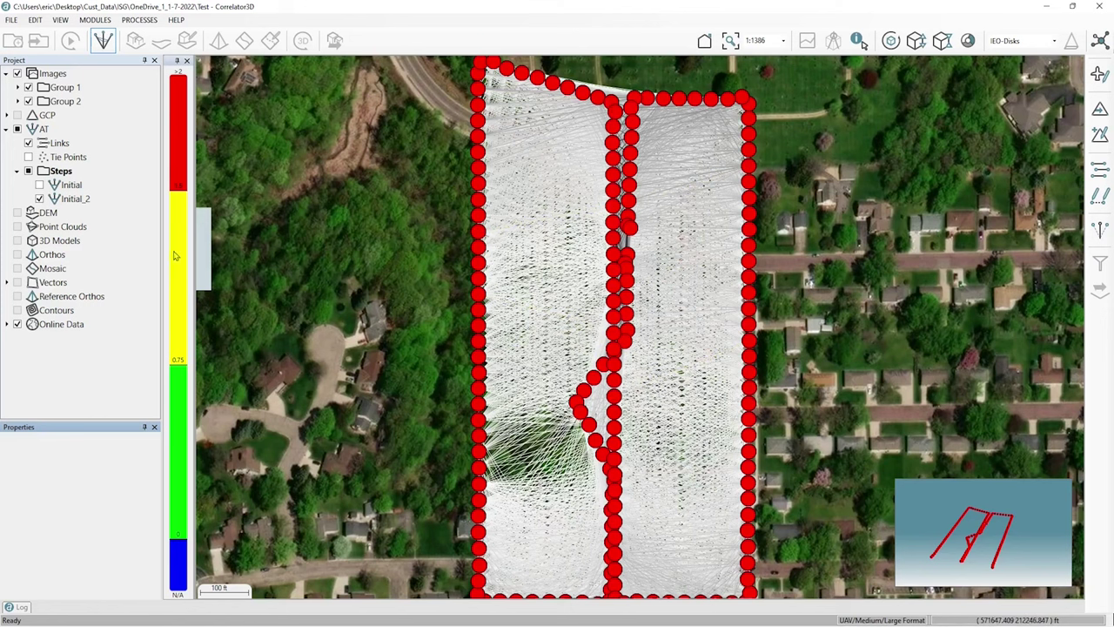
click(11, 20)
click(222, 21)
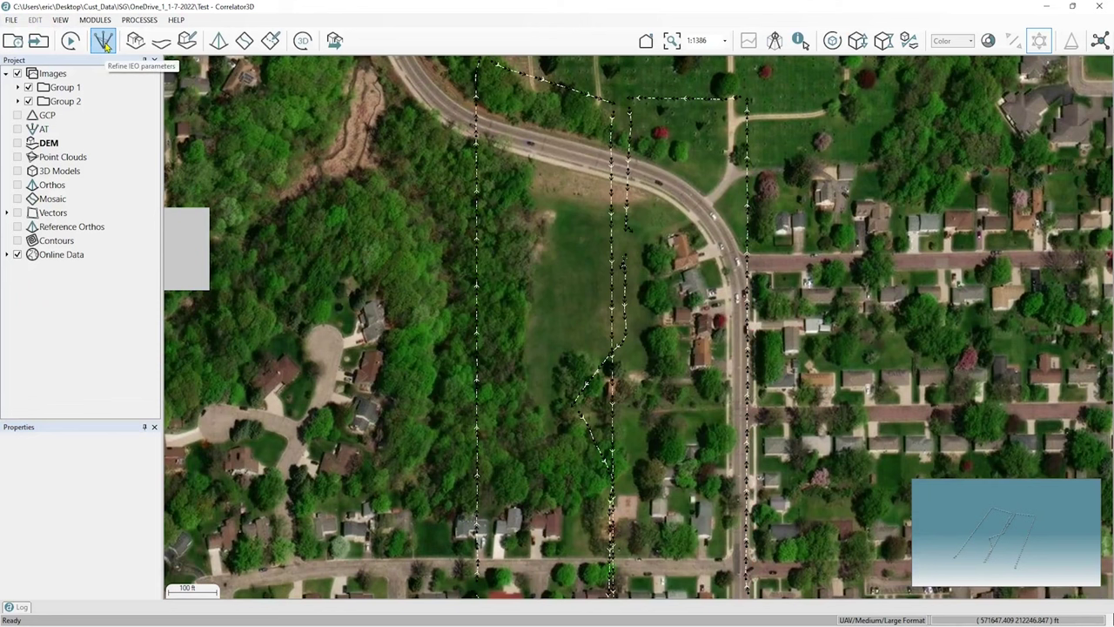
Open Import LIDAR LAS and browse to Cust_Data > ISG > OneDrive_1_1-7-2022 > Point Cloud.
click(11, 20)
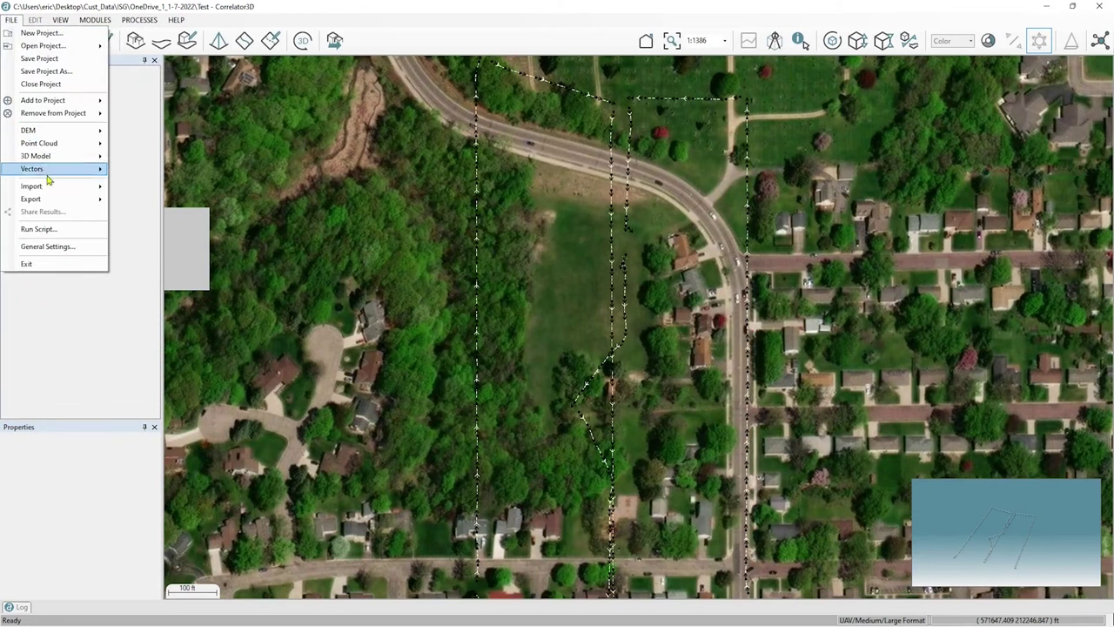
mouse_move(49, 188)
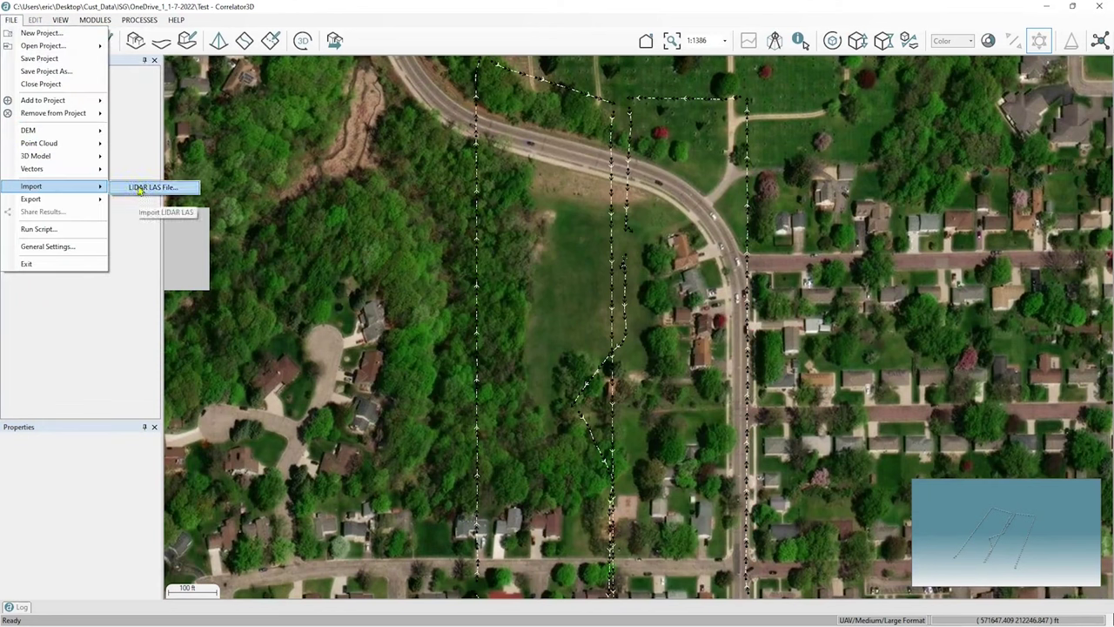
click(140, 189)
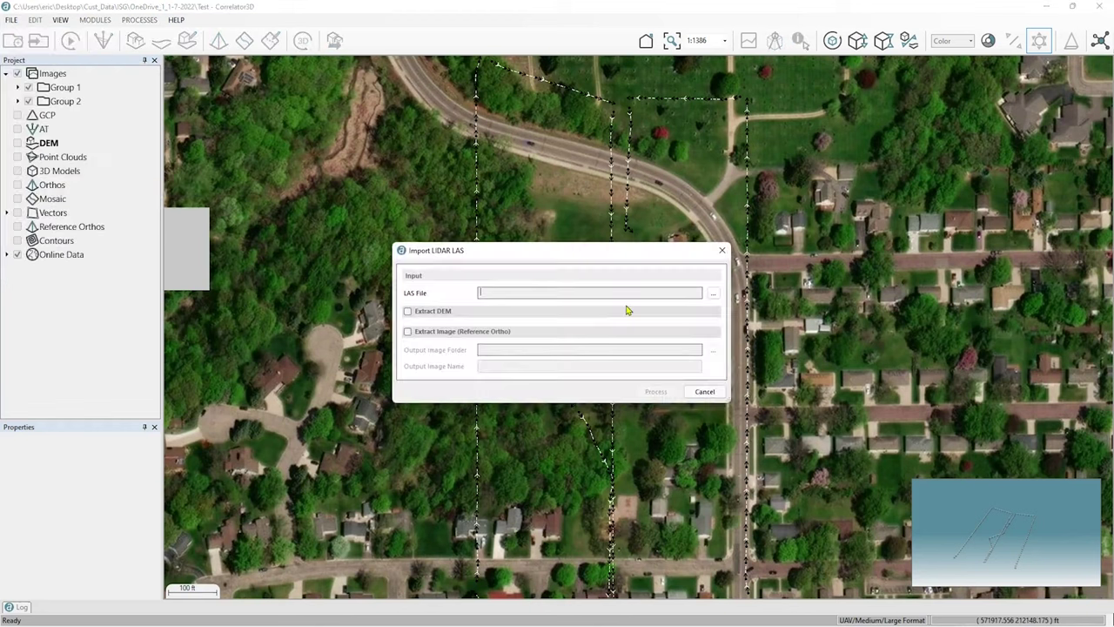
click(711, 296)
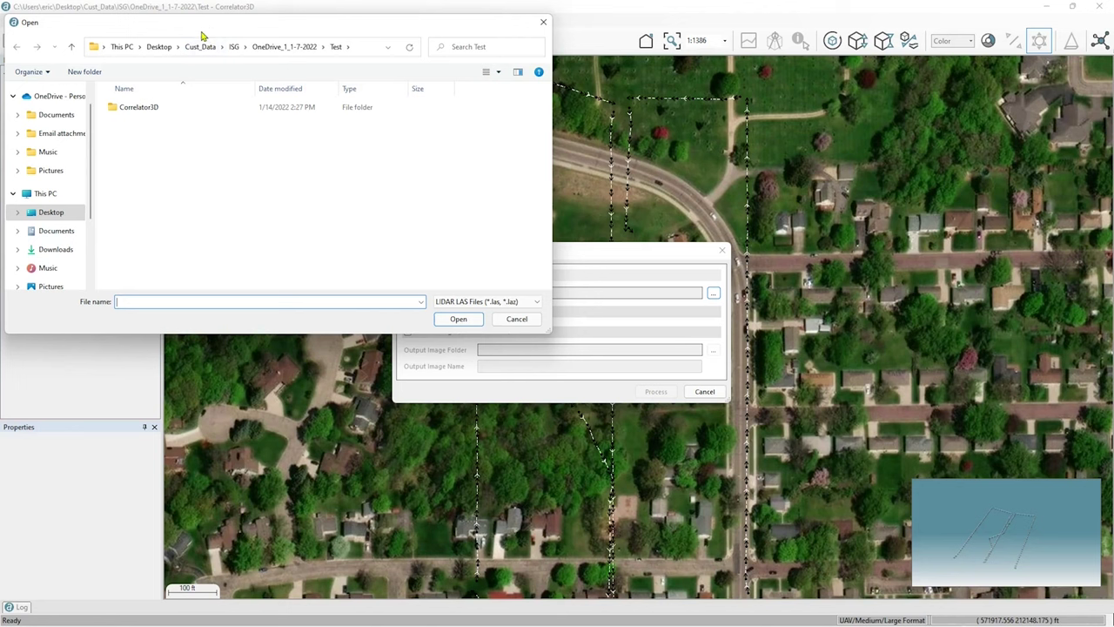
click(200, 46)
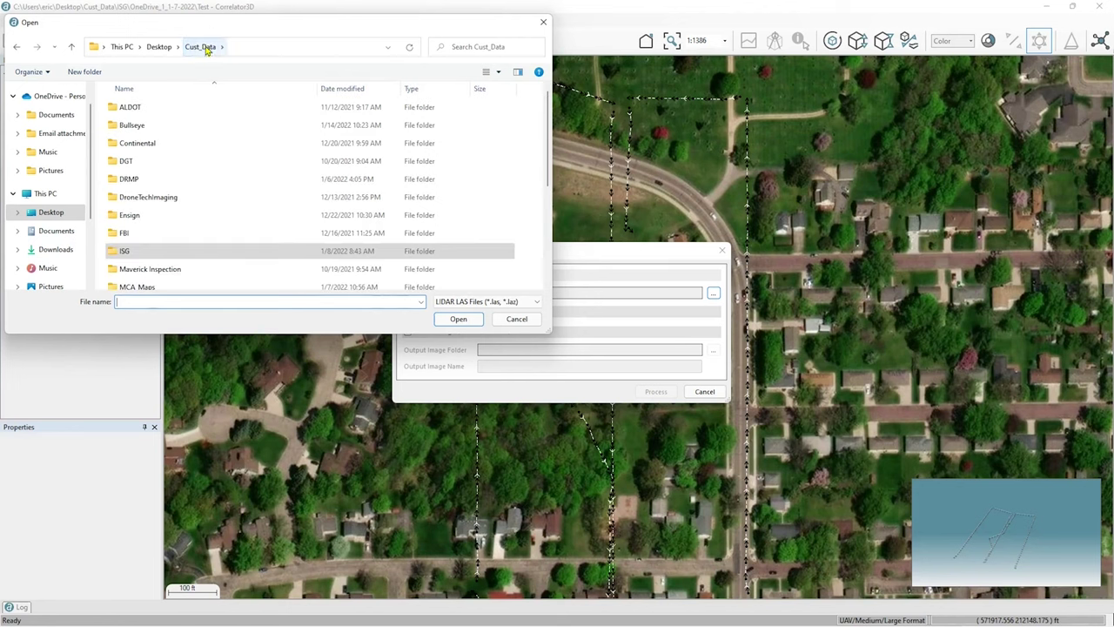
double_click(127, 251)
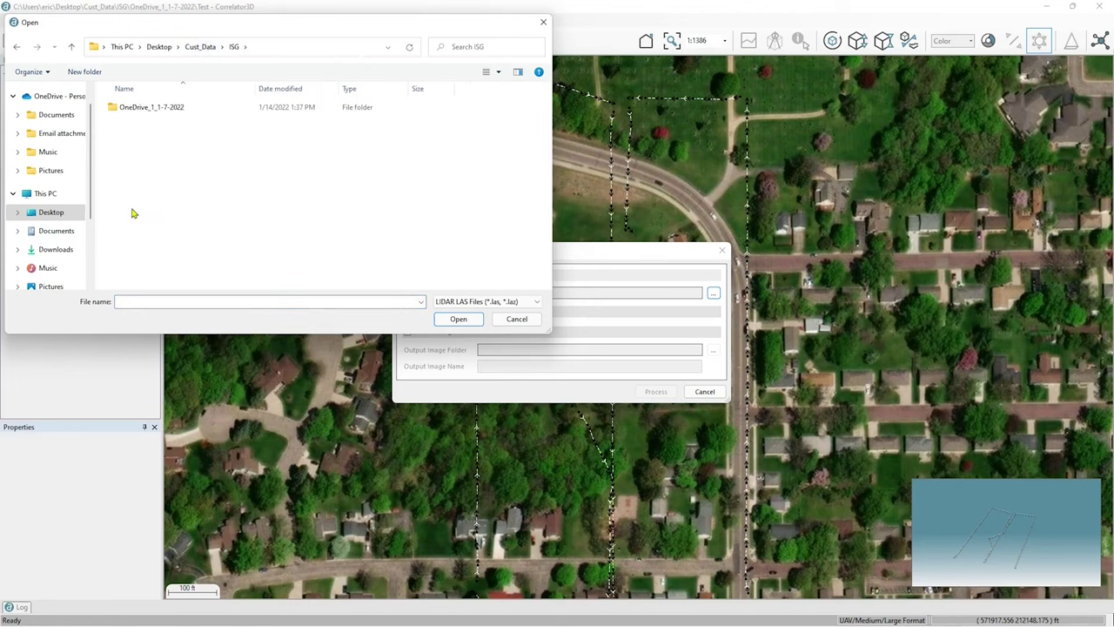
double_click(150, 108)
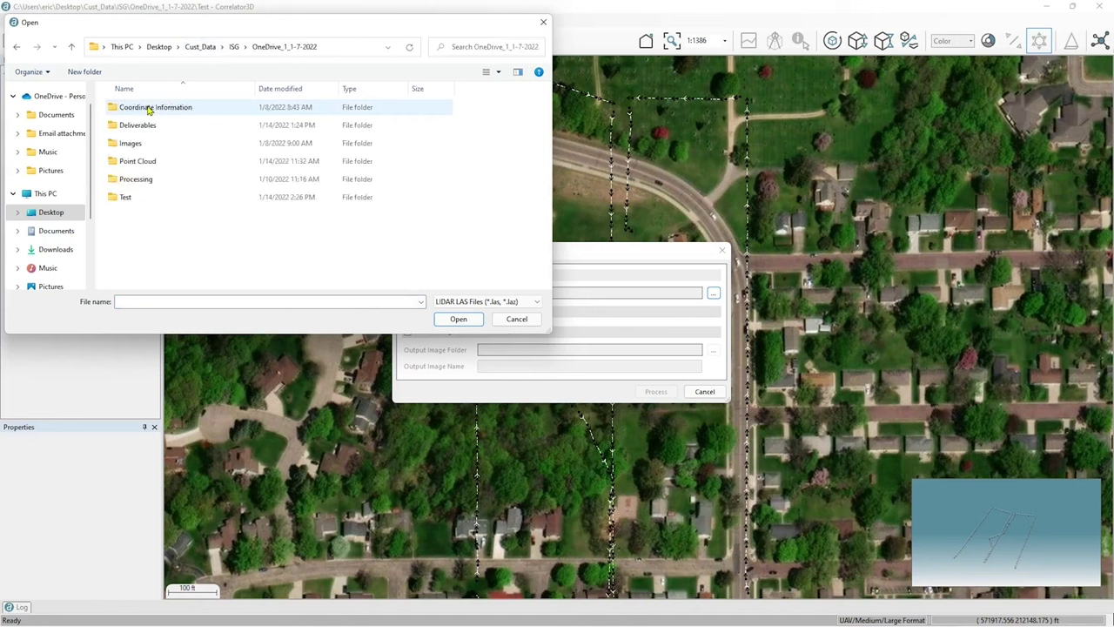
double_click(155, 162)
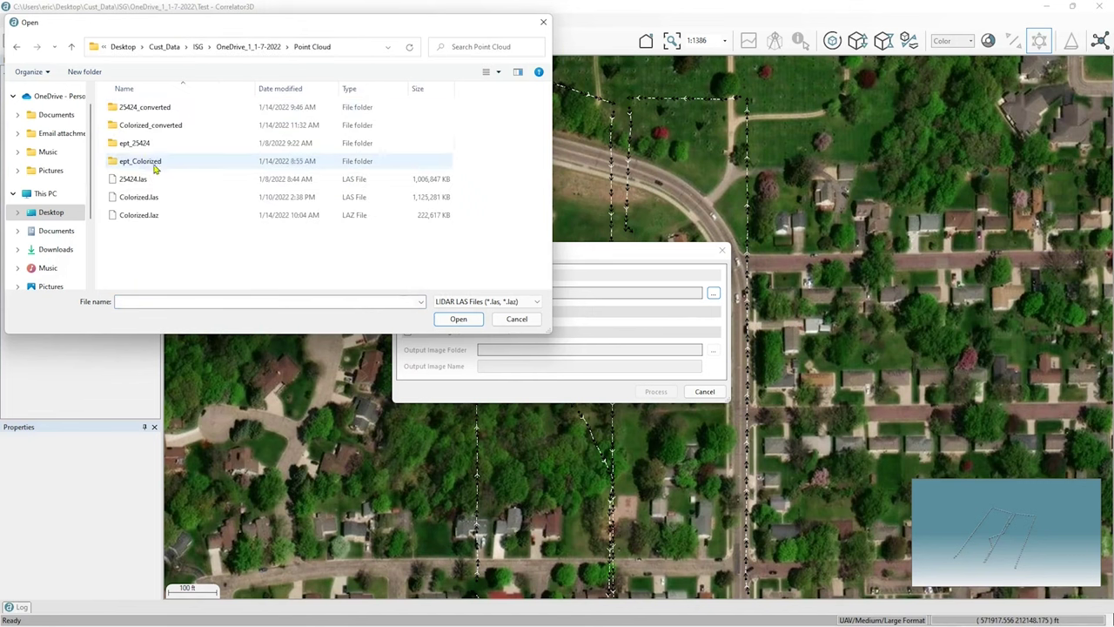
Select 25424.las and enable Extract DEM and Extract Image (Reference Ortho).
click(135, 179)
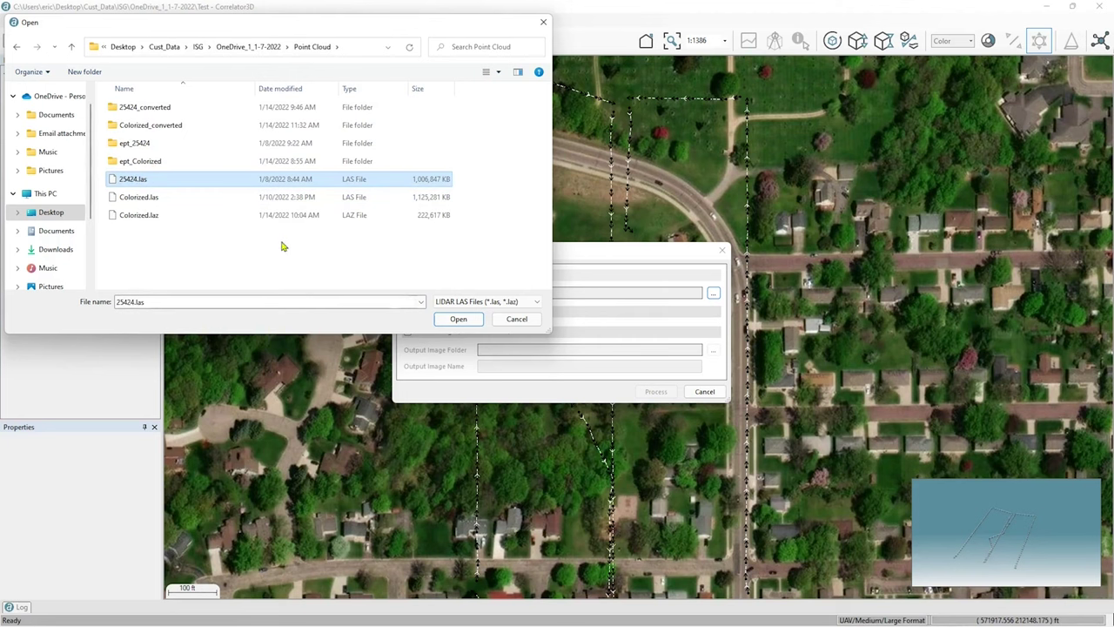
click(444, 319)
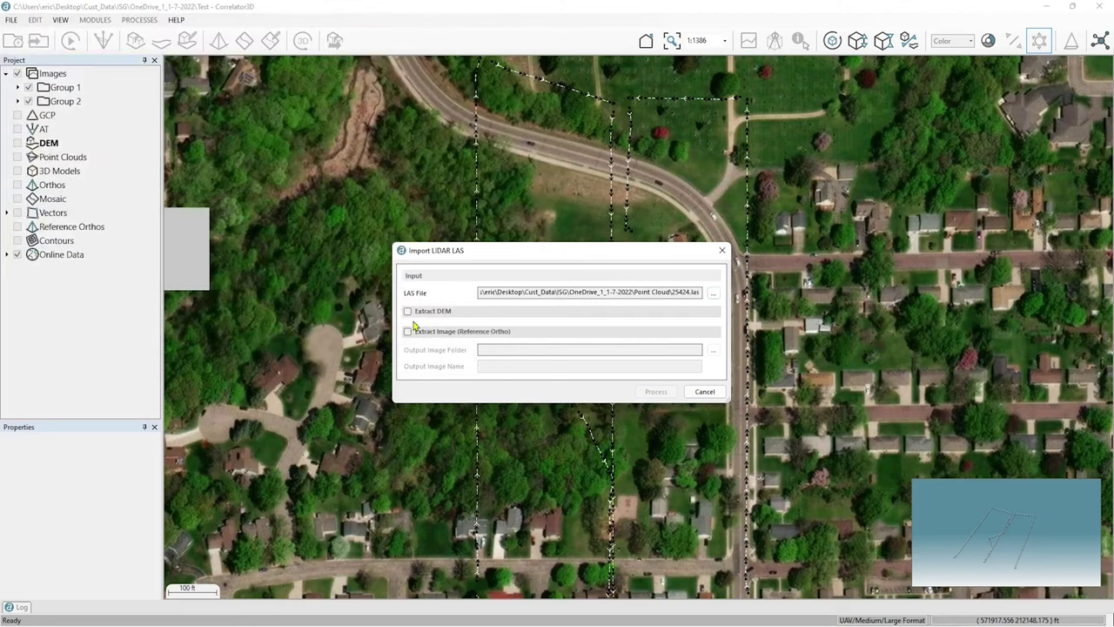
click(408, 314)
click(407, 333)
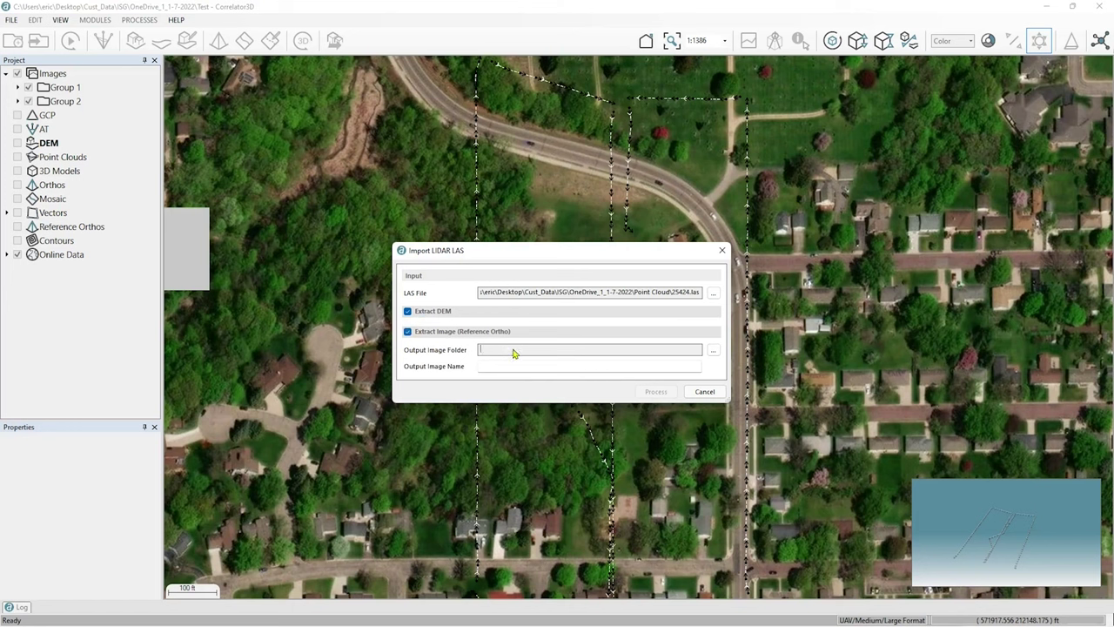
Create a new Intensity folder in OneDrive_1_1-7-2022 and make it the output image folder.
click(713, 350)
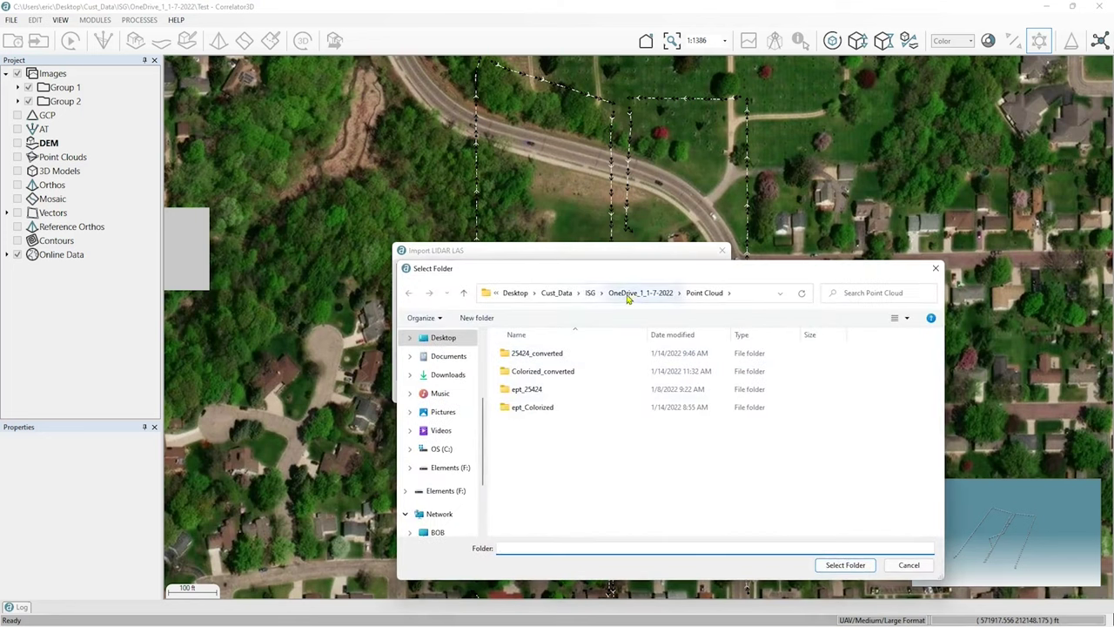
click(629, 296)
right_click(520, 467)
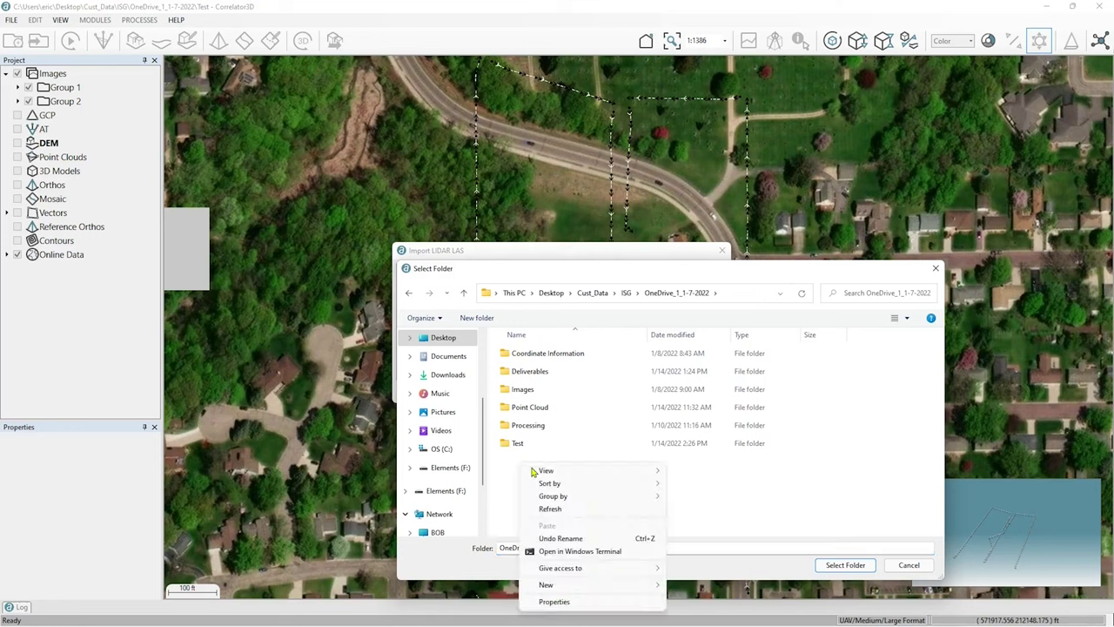
mouse_move(651, 592)
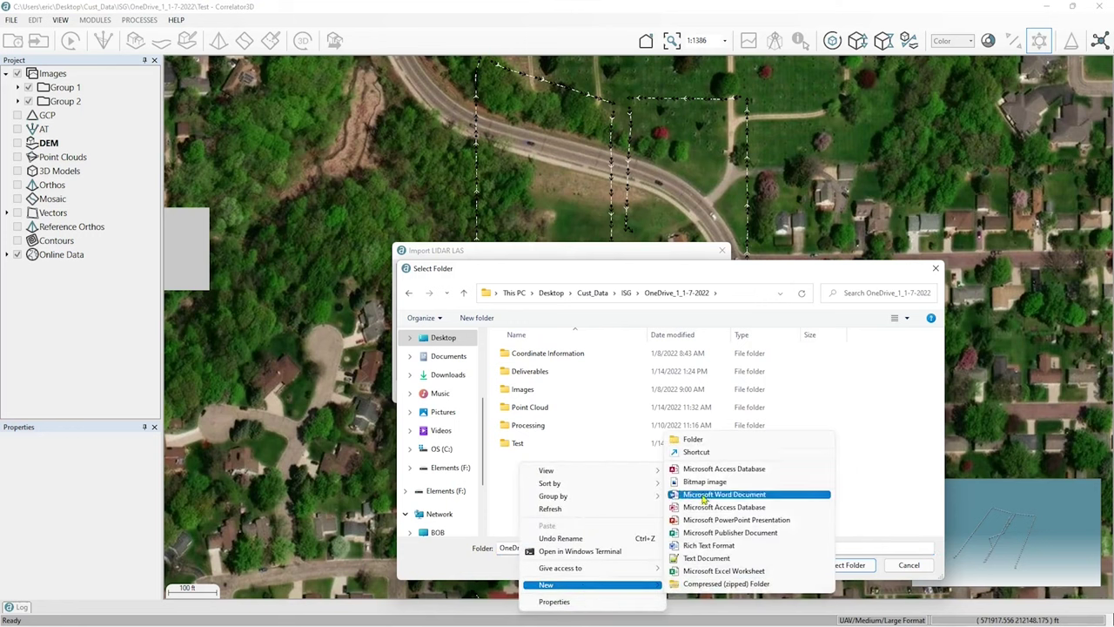
click(694, 440)
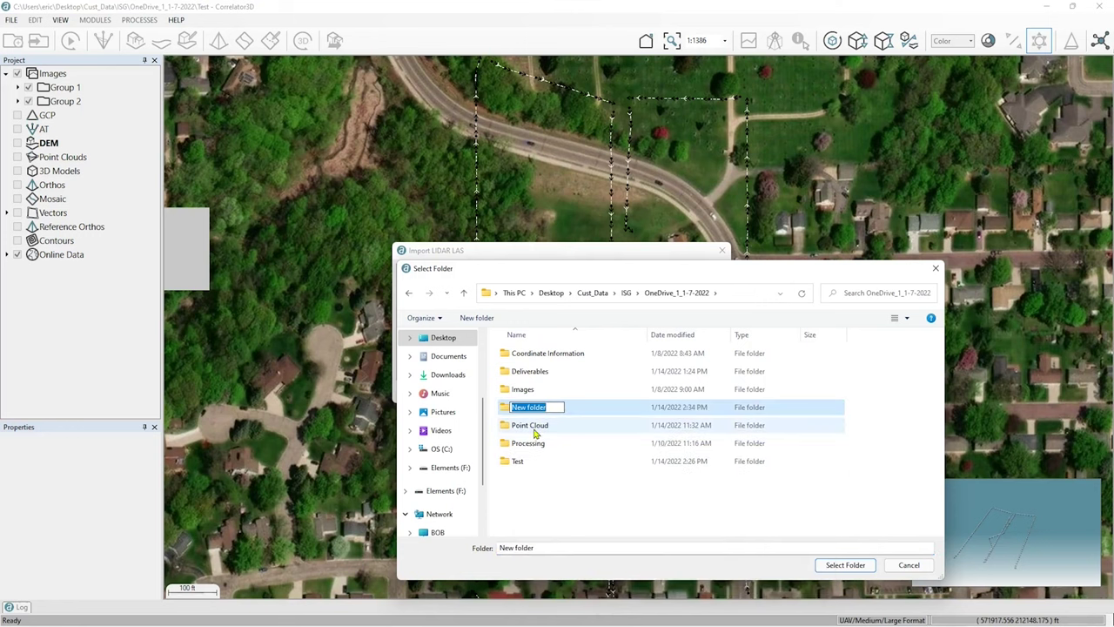
text(Intensity)
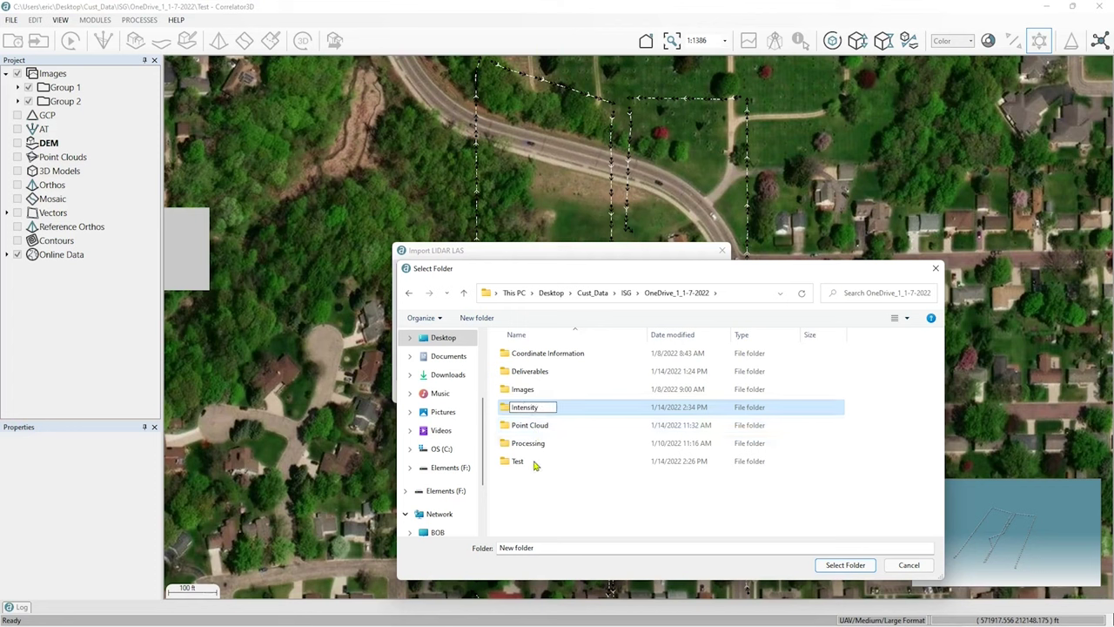
key(Return)
click(838, 565)
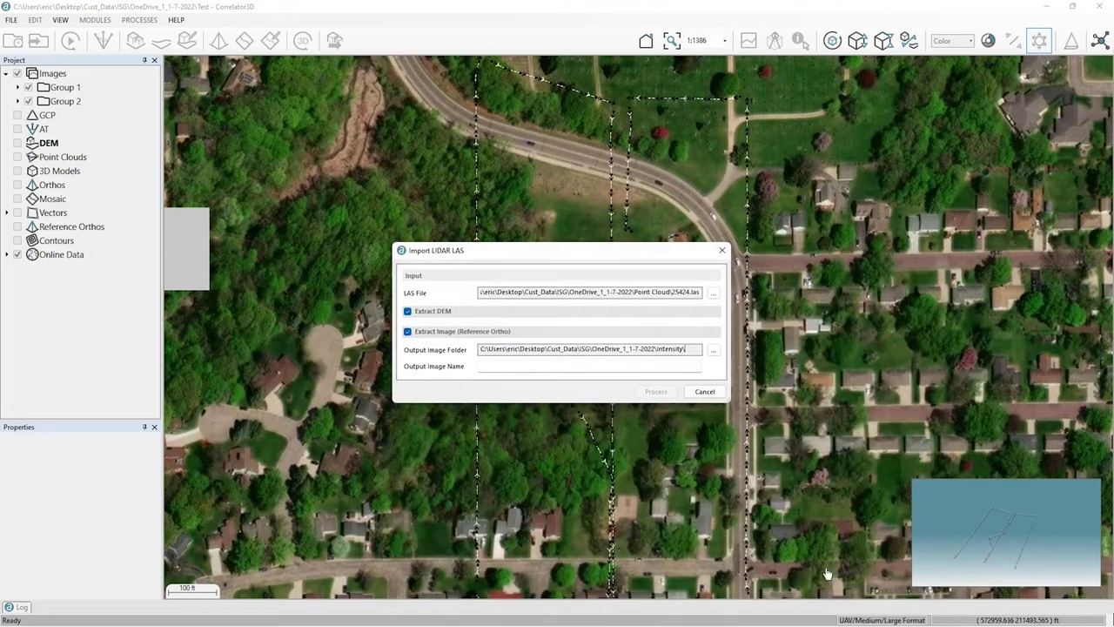
click(488, 366)
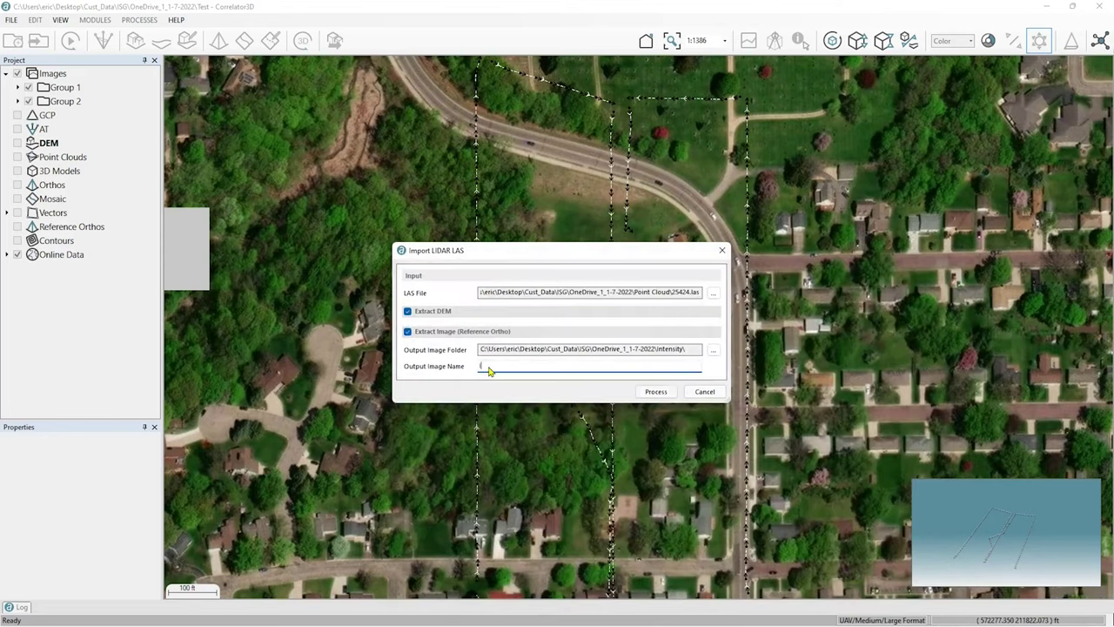
Enter 'INtens' as the output image name and run the LiDAR LAS import.
text(INtensity)
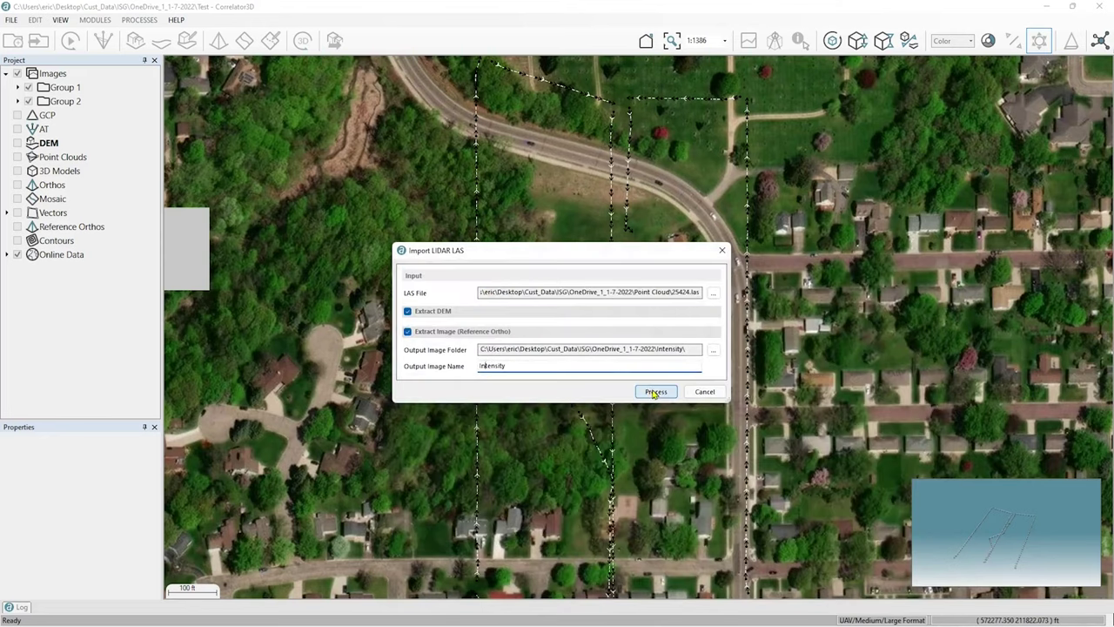
click(653, 392)
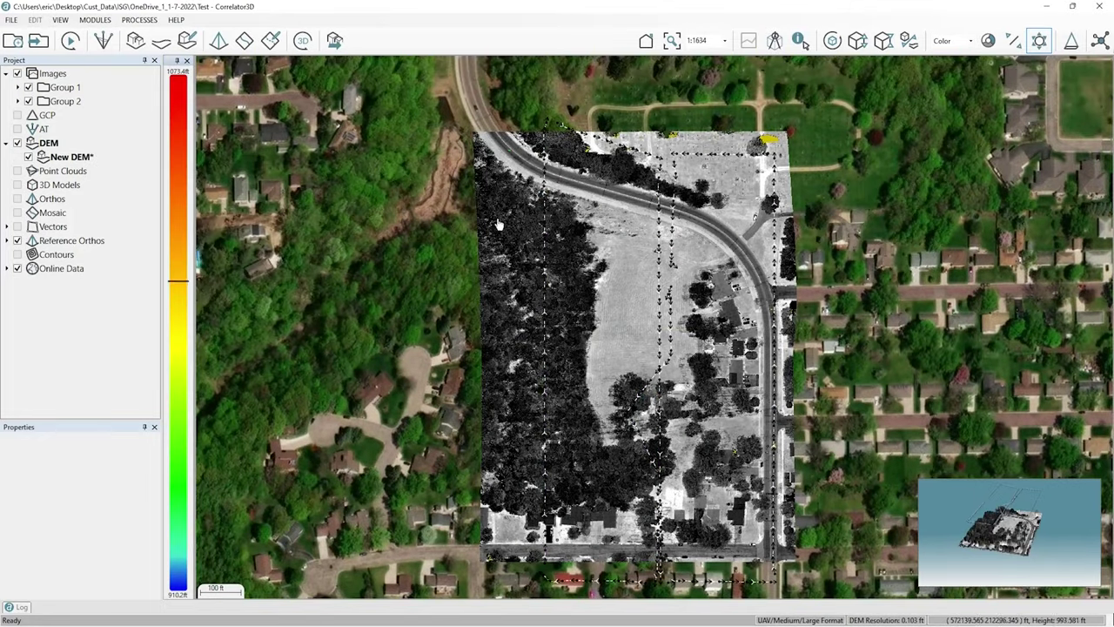
Hide the Images layer and zoom in on the road north of the field.
click(18, 73)
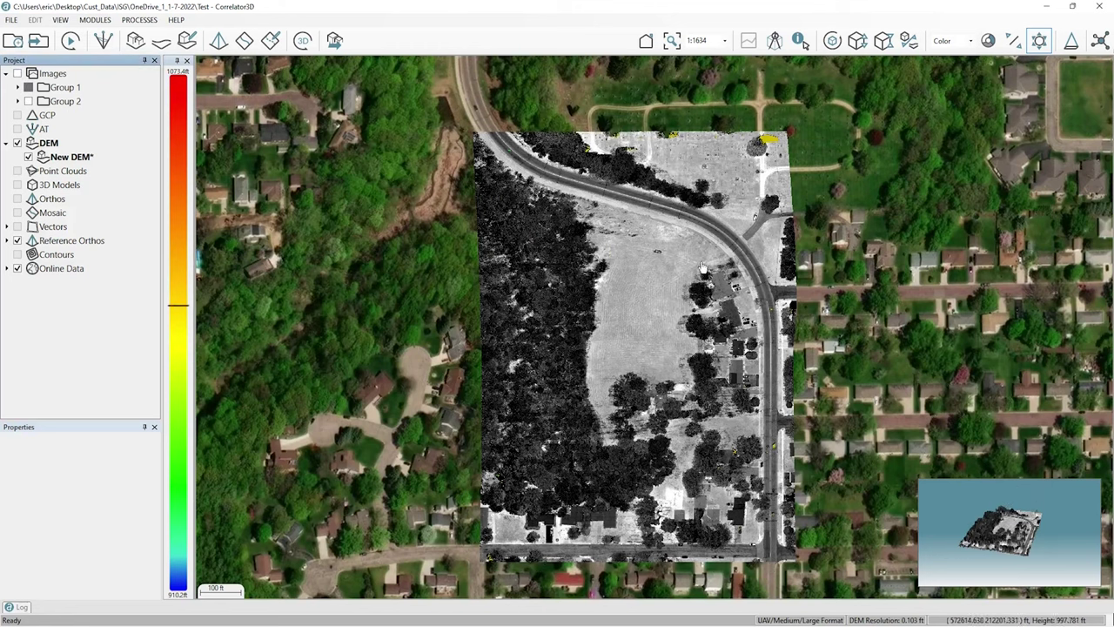
scroll(734, 241, up, 3)
scroll(600, 424, up, 2)
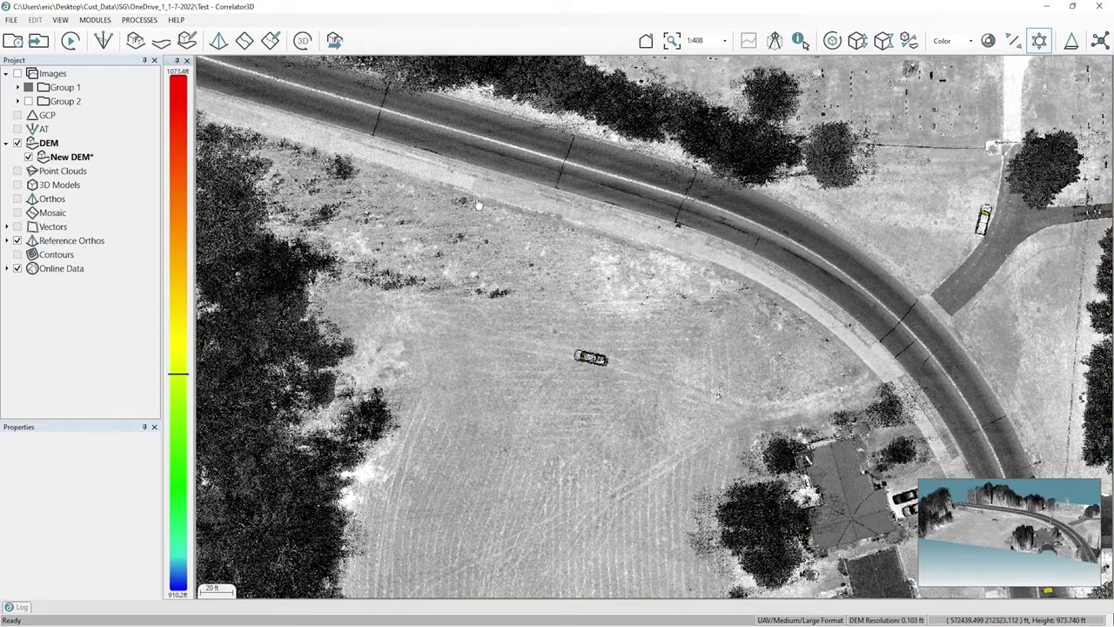
drag(479, 205, 529, 331)
scroll(529, 330, up, 1)
scroll(505, 329, up, 2)
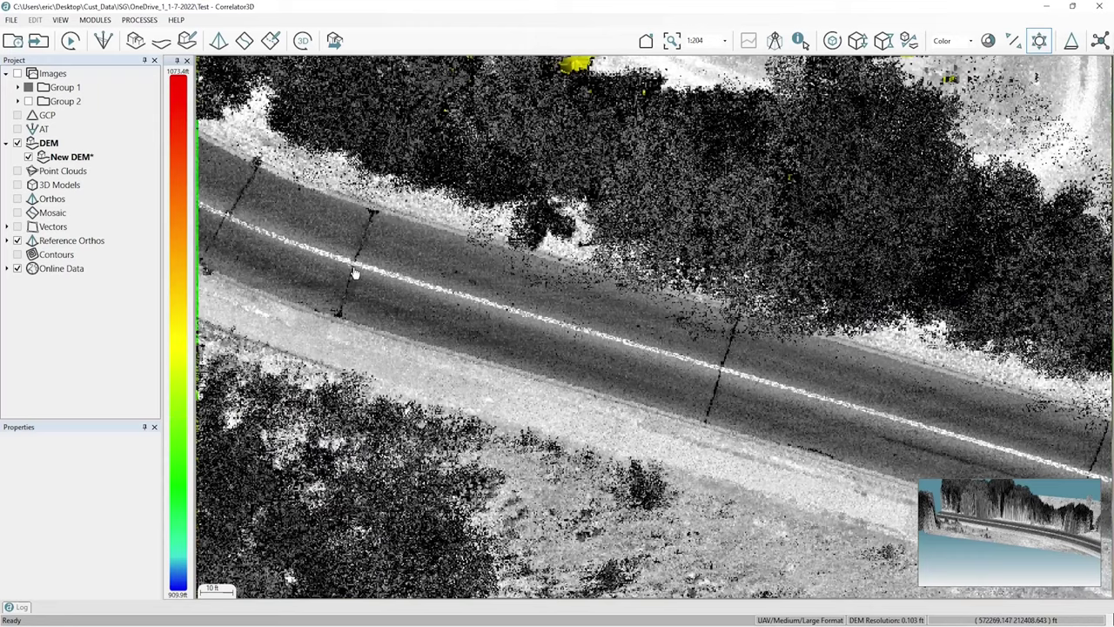
scroll(356, 269, up, 1)
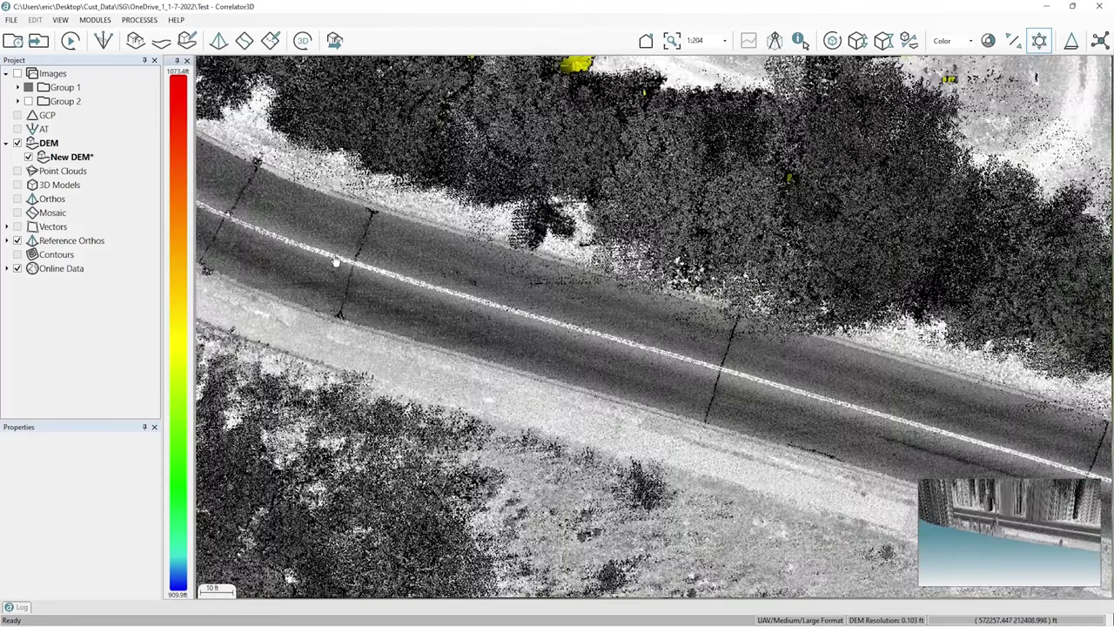
scroll(327, 261, down, 4)
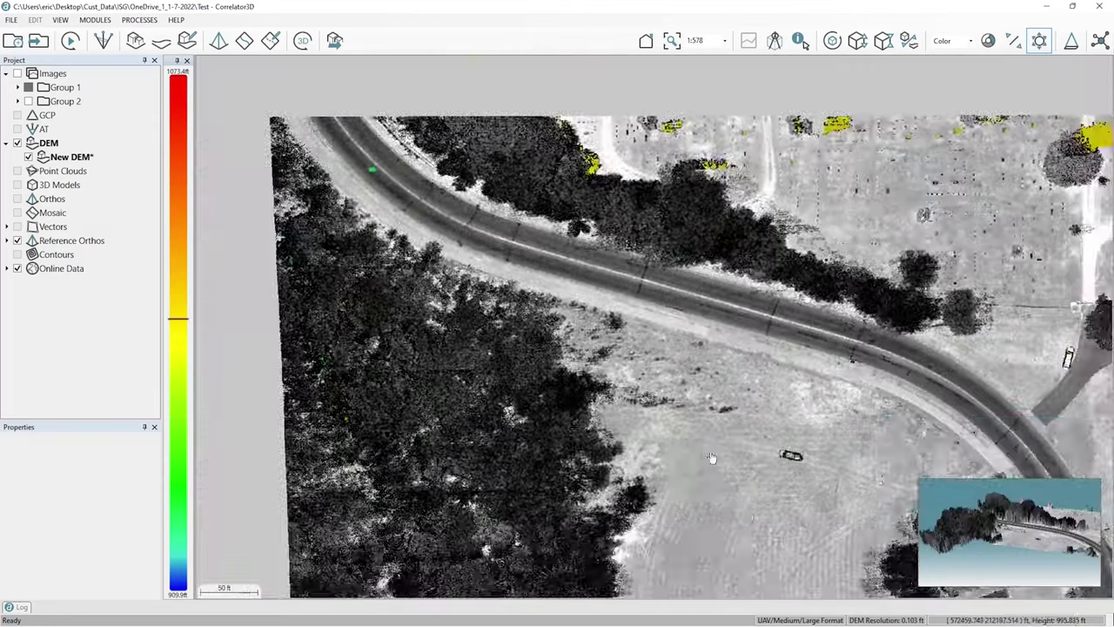
Pan across the intensity image over the field, houses and road curve.
drag(712, 459, 642, 341)
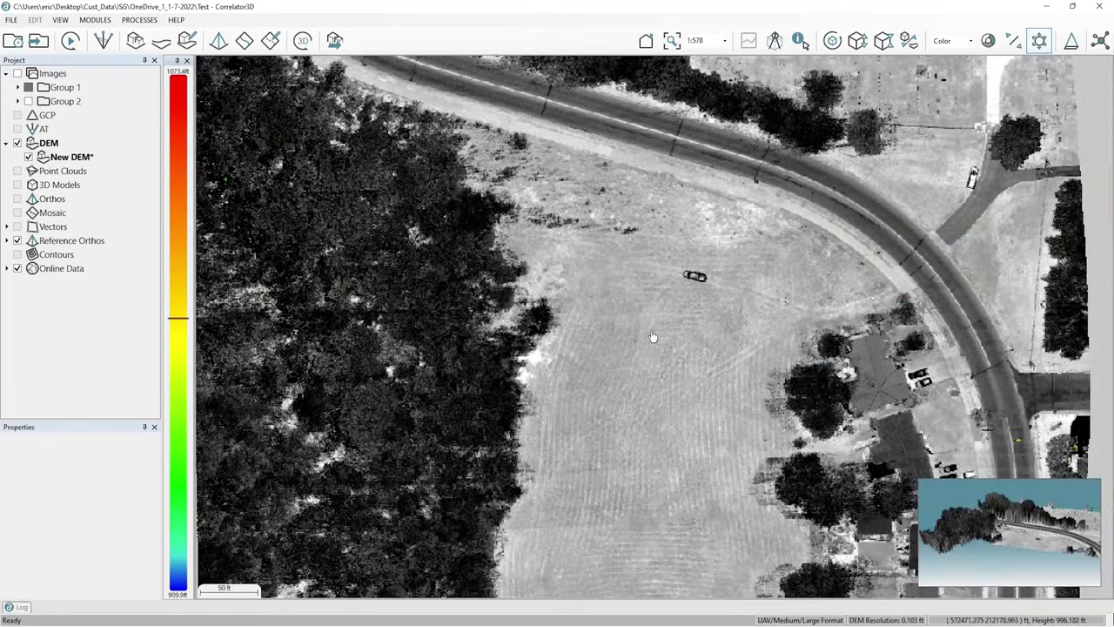
scroll(652, 365, down, 1)
drag(668, 461, 655, 284)
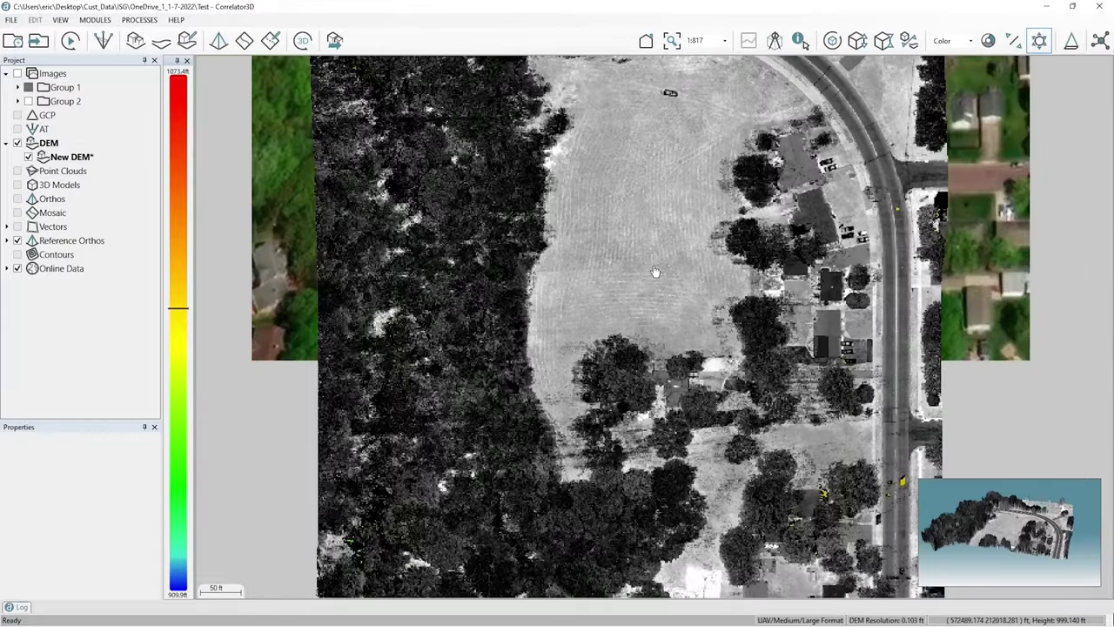
scroll(653, 323, down, 1)
drag(688, 449, 636, 357)
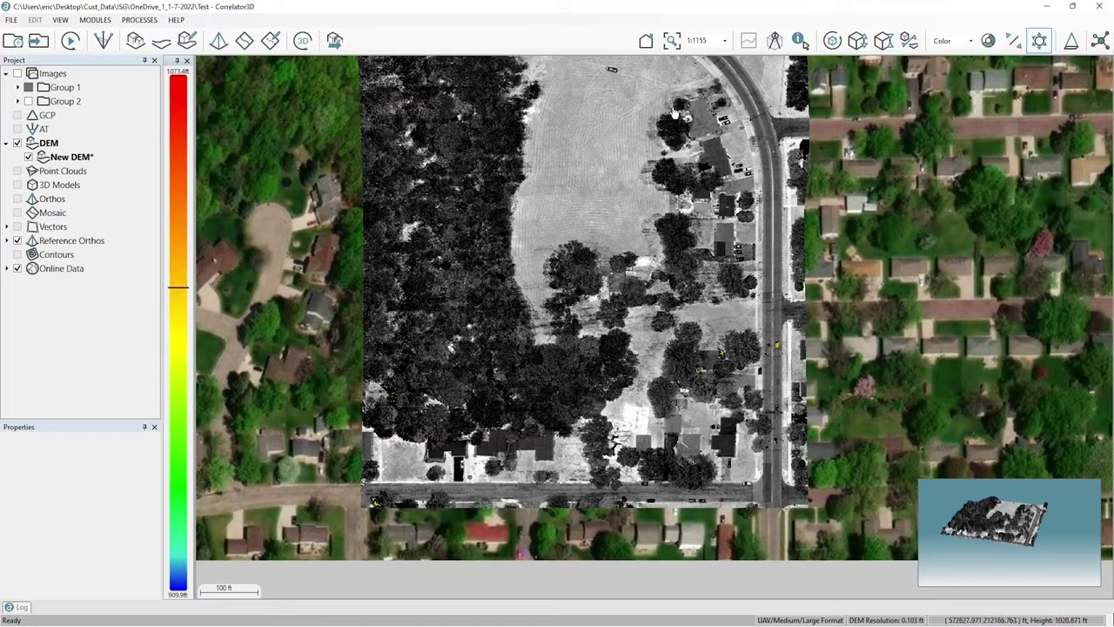
drag(617, 135, 593, 279)
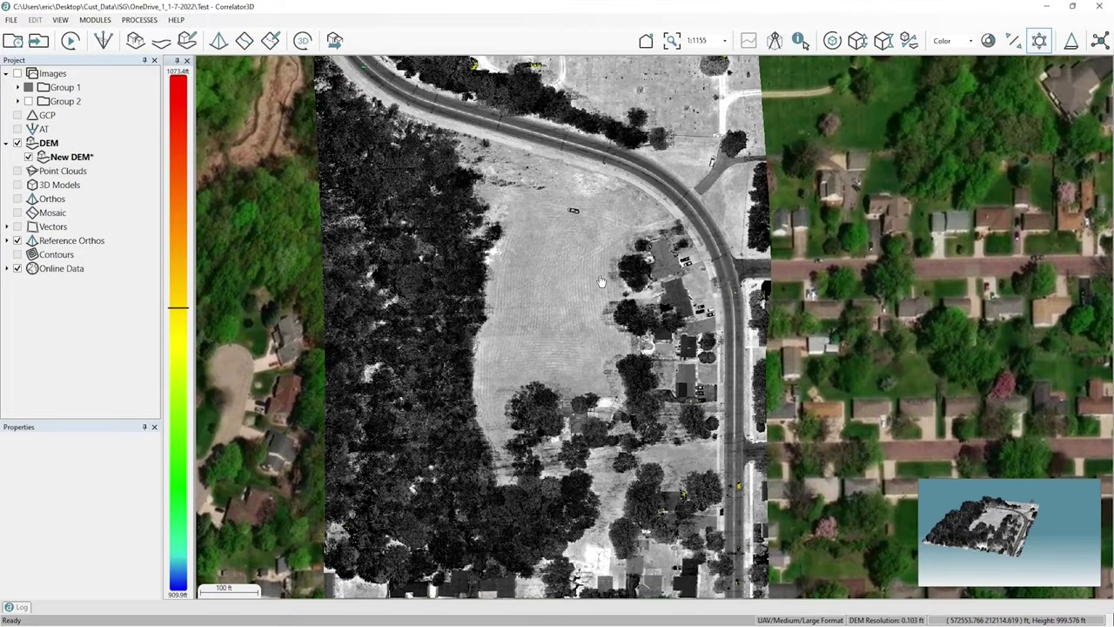
drag(572, 279, 623, 292)
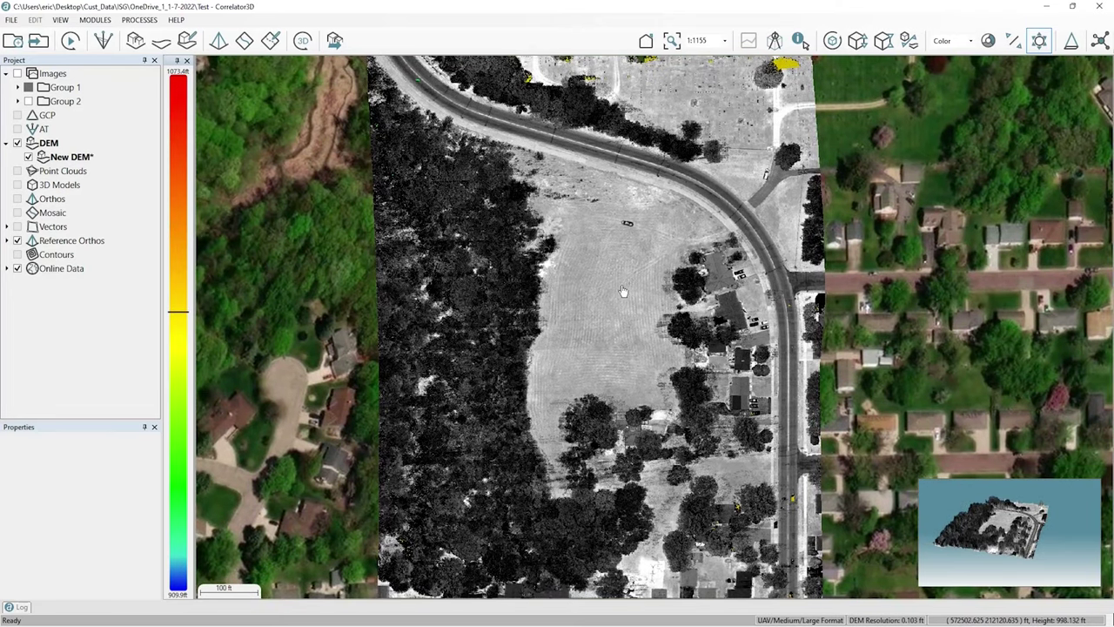
scroll(623, 292, down, 2)
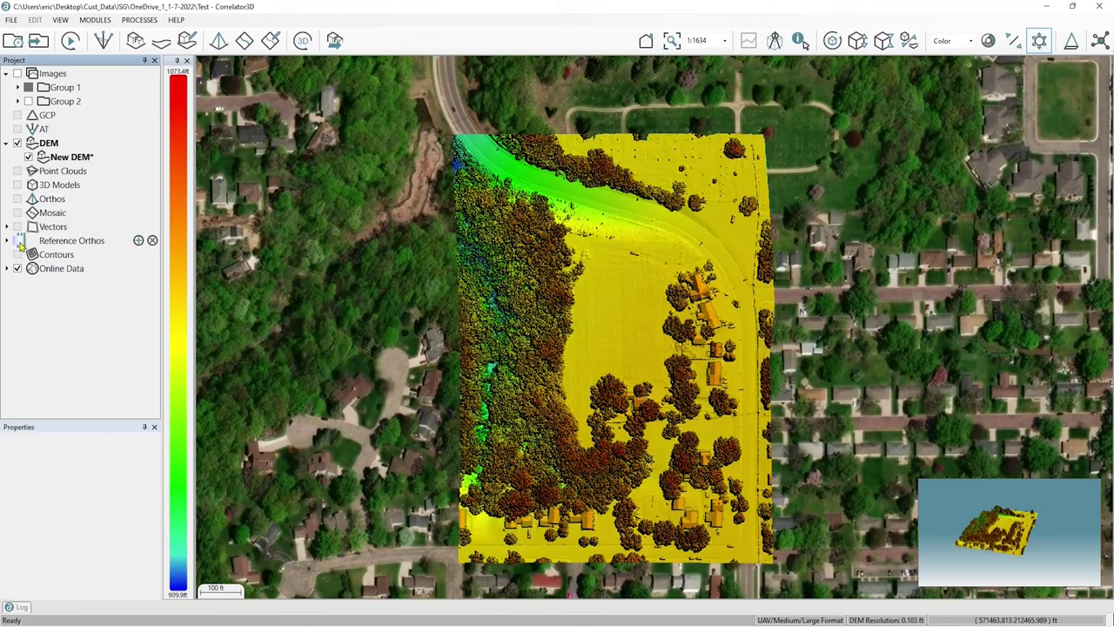
Frame the whole DEM and turn on the Reference Orthos layer to show the grayscale ortho.
drag(737, 377, 769, 331)
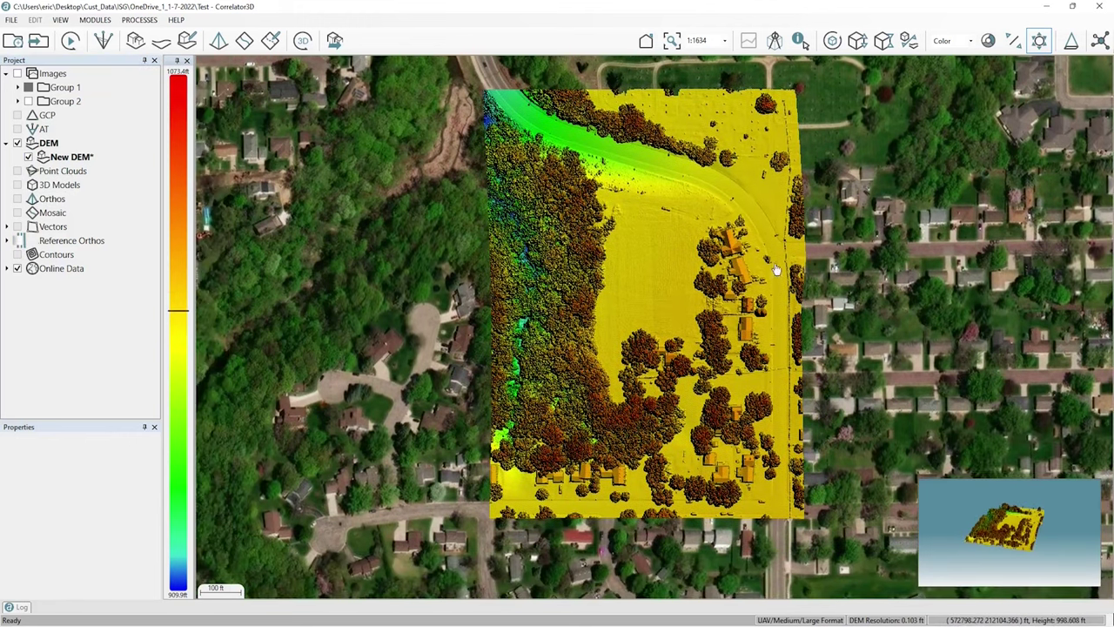
scroll(642, 274, up, 1)
scroll(643, 274, up, 5)
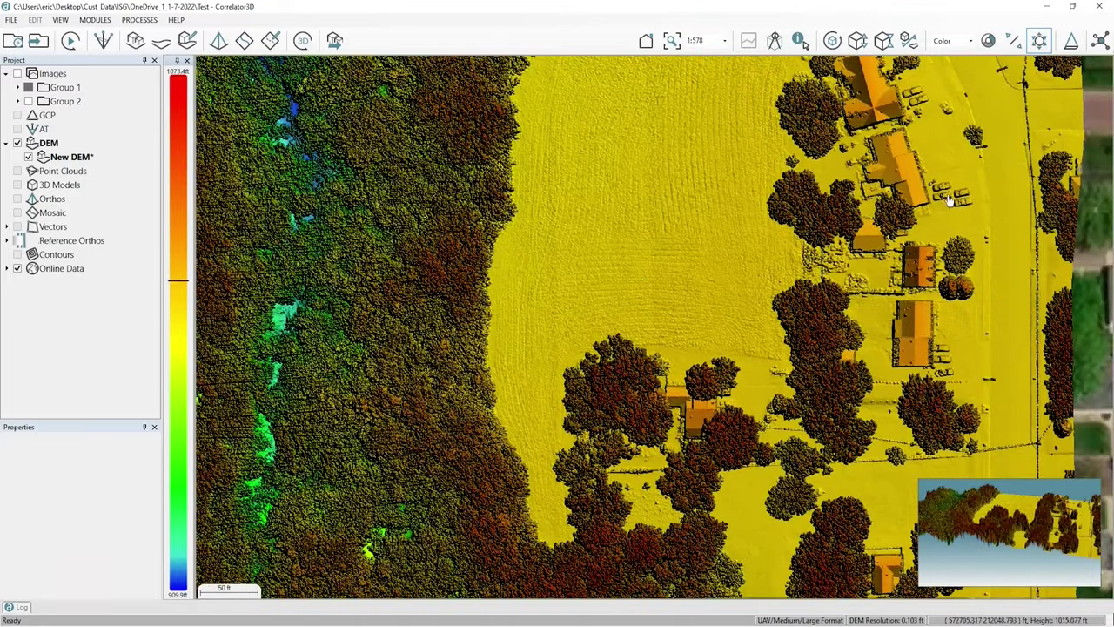
scroll(608, 210, down, 3)
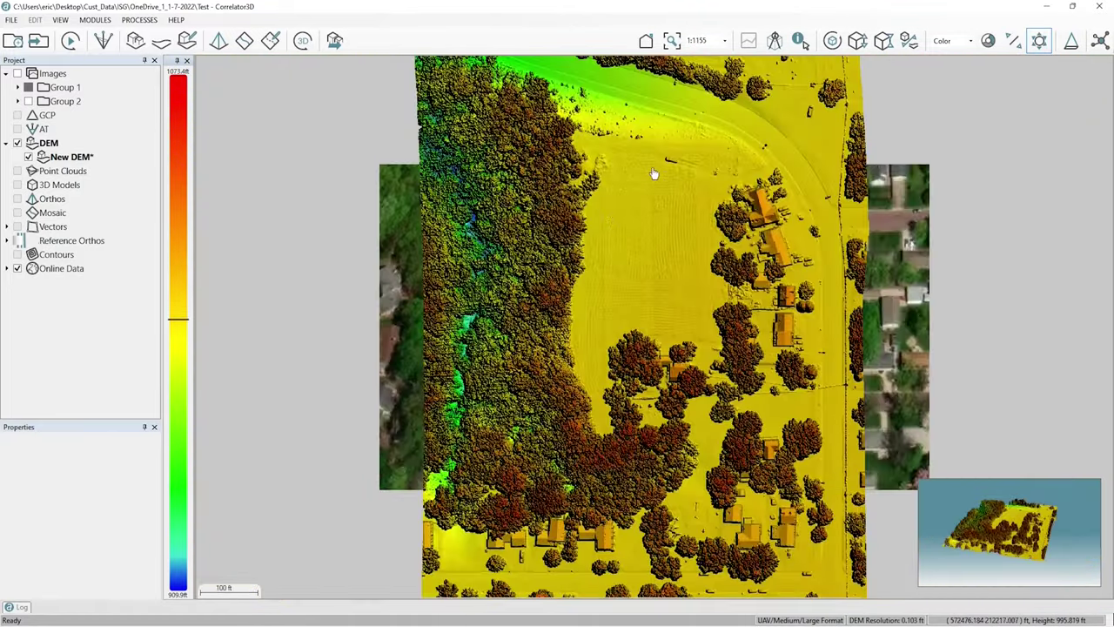
drag(654, 174, 638, 187)
scroll(638, 185, down, 2)
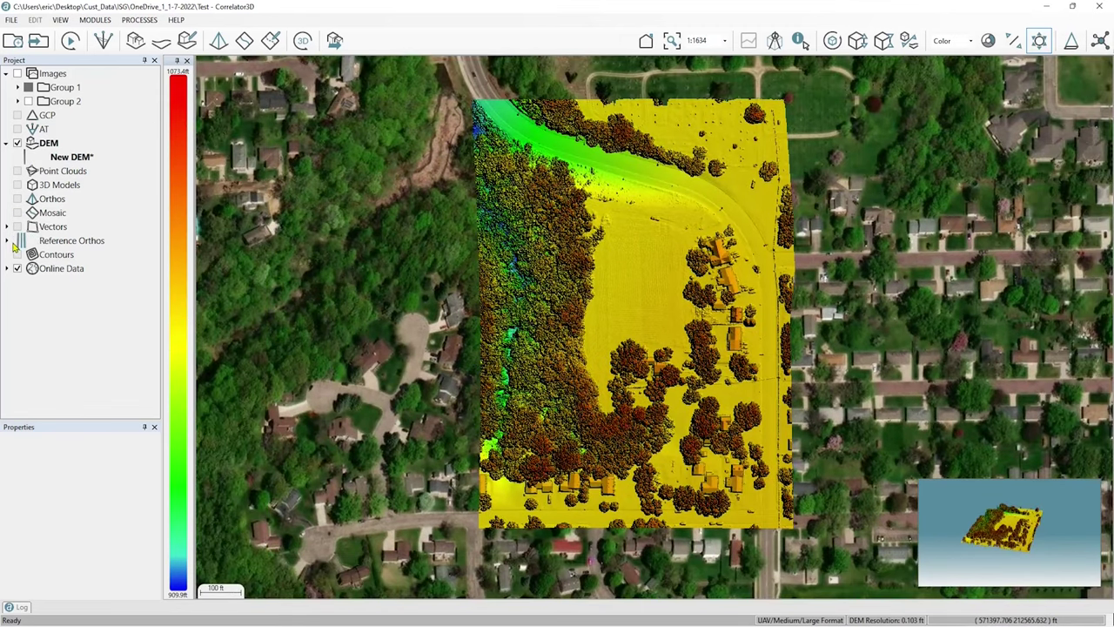
click(18, 242)
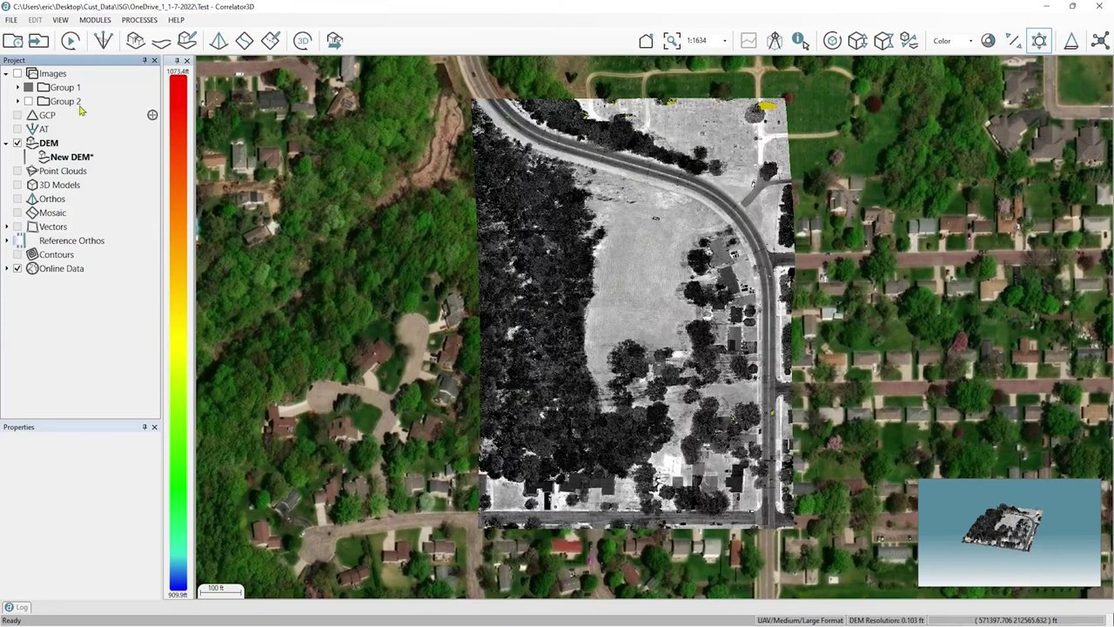
Enter AT editing with Create GCP, hide Images and Links, and zoom to the curving road.
click(106, 41)
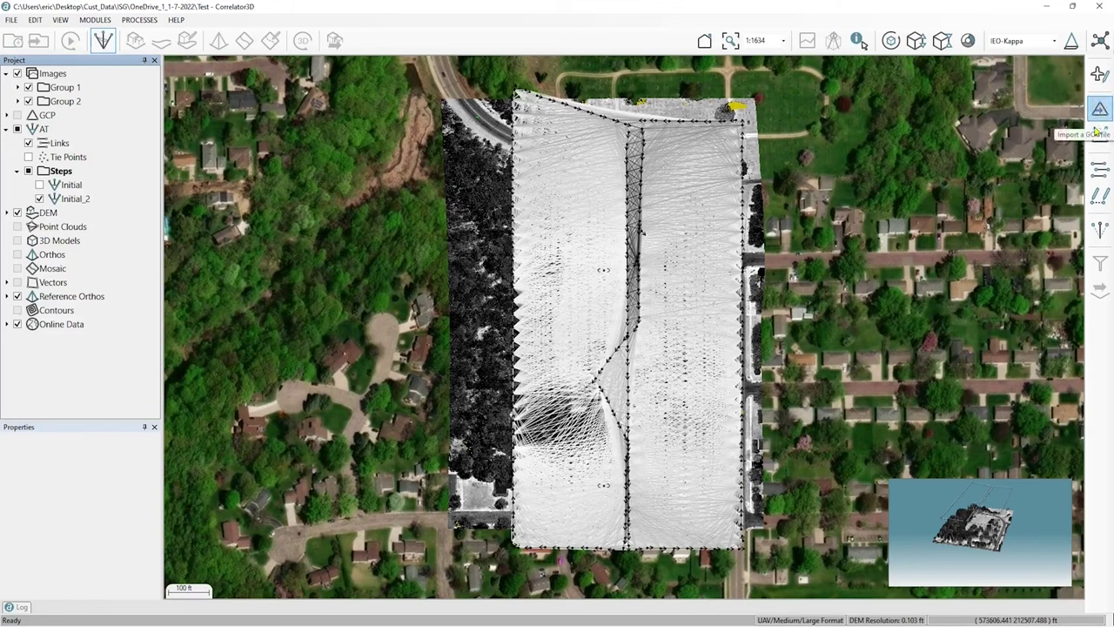
click(1102, 137)
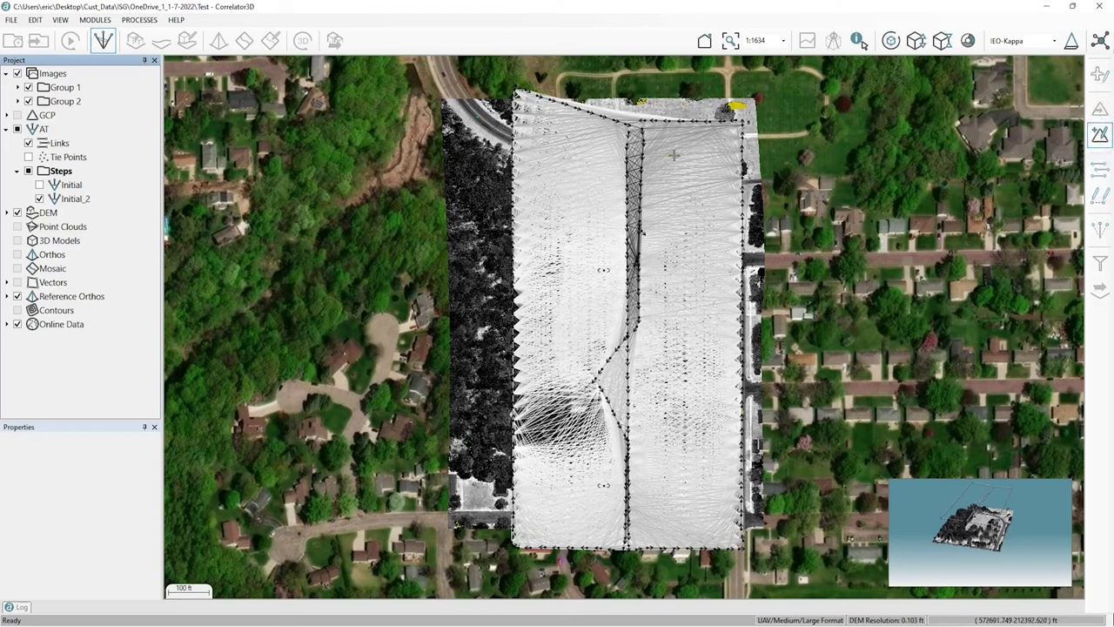
click(18, 75)
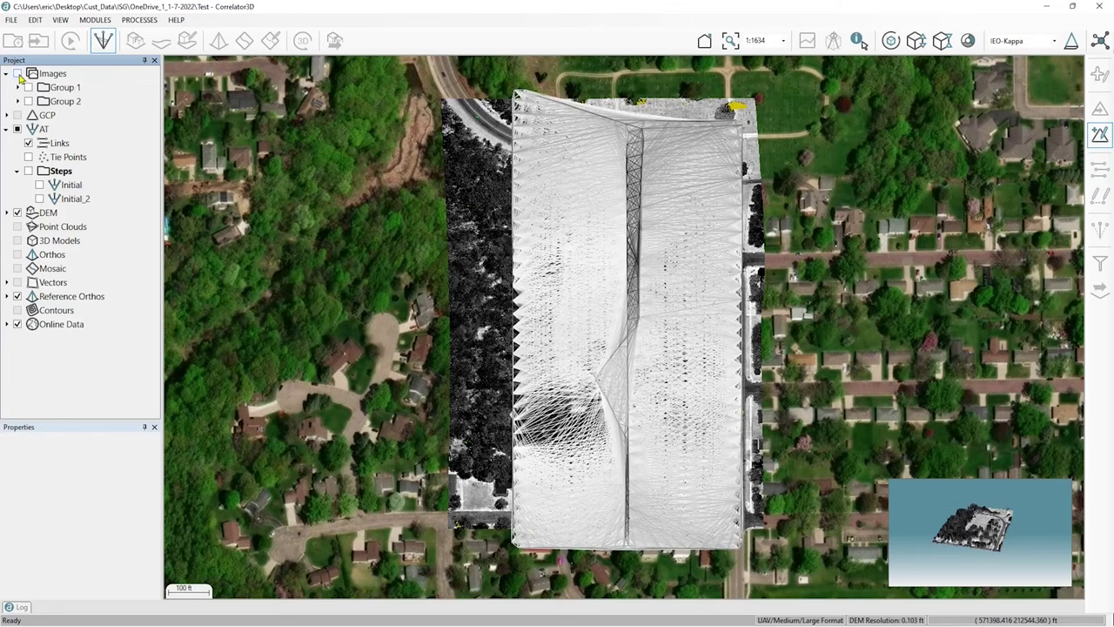
click(28, 143)
scroll(266, 154, up, 1)
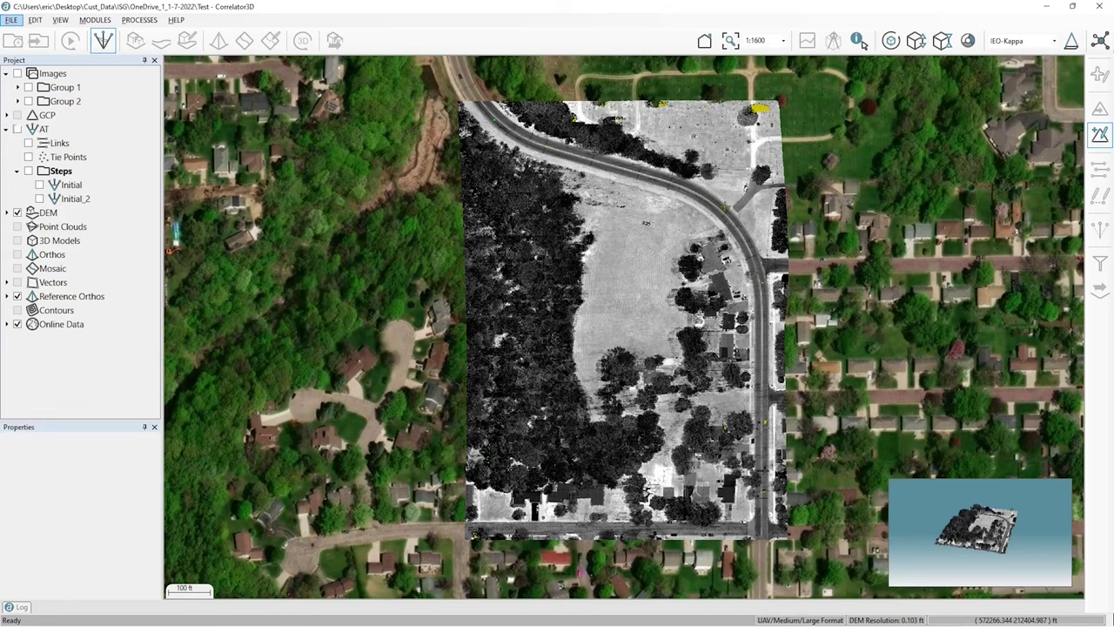
scroll(730, 209, up, 3)
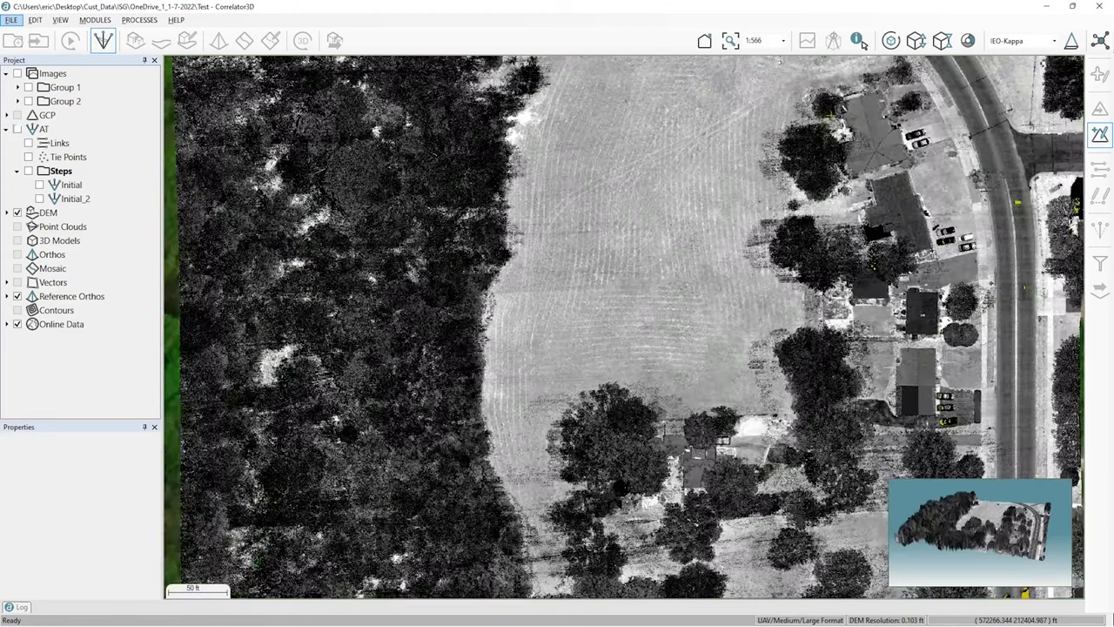
drag(729, 209, 468, 496)
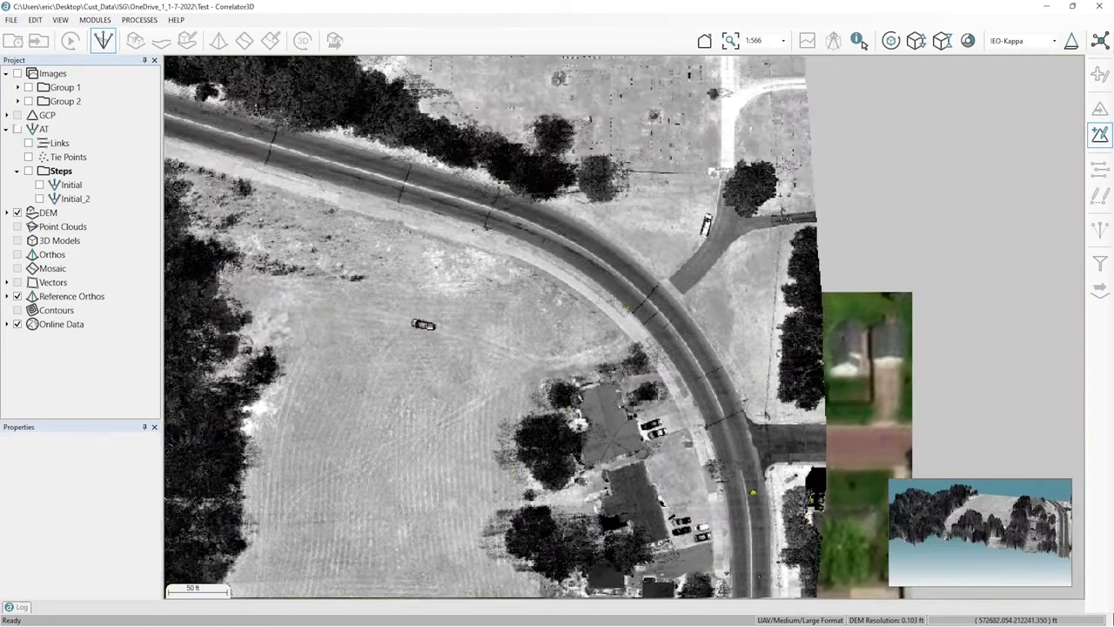
scroll(625, 330, up, 1)
Place UserGCP_1 on the road's yellow centre lines and accept the preliminary bundle adjustment.
click(659, 291)
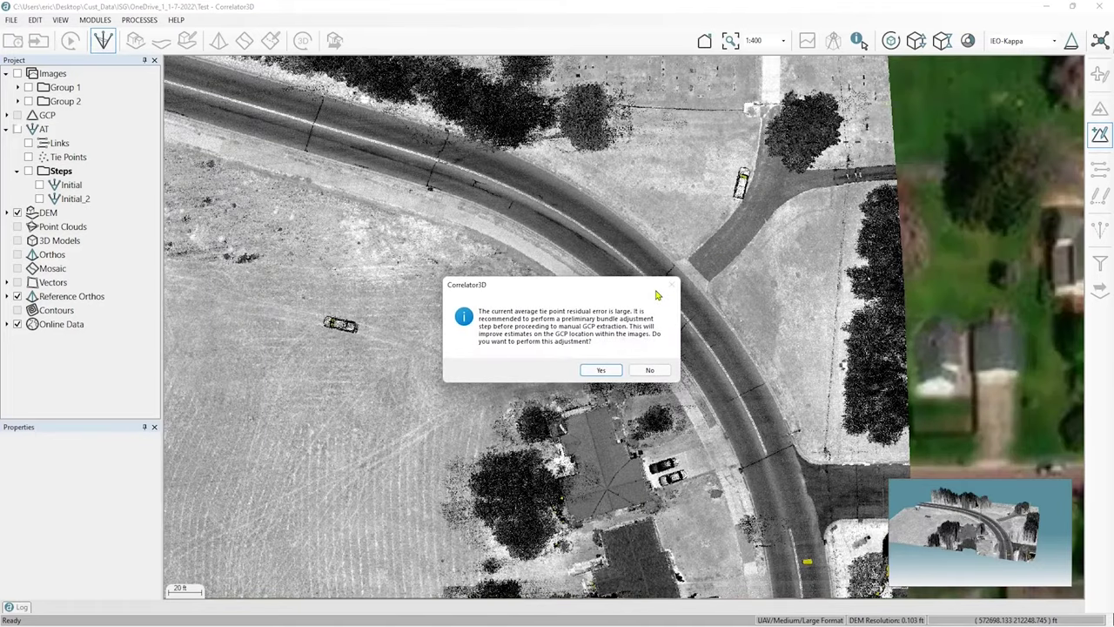
click(602, 371)
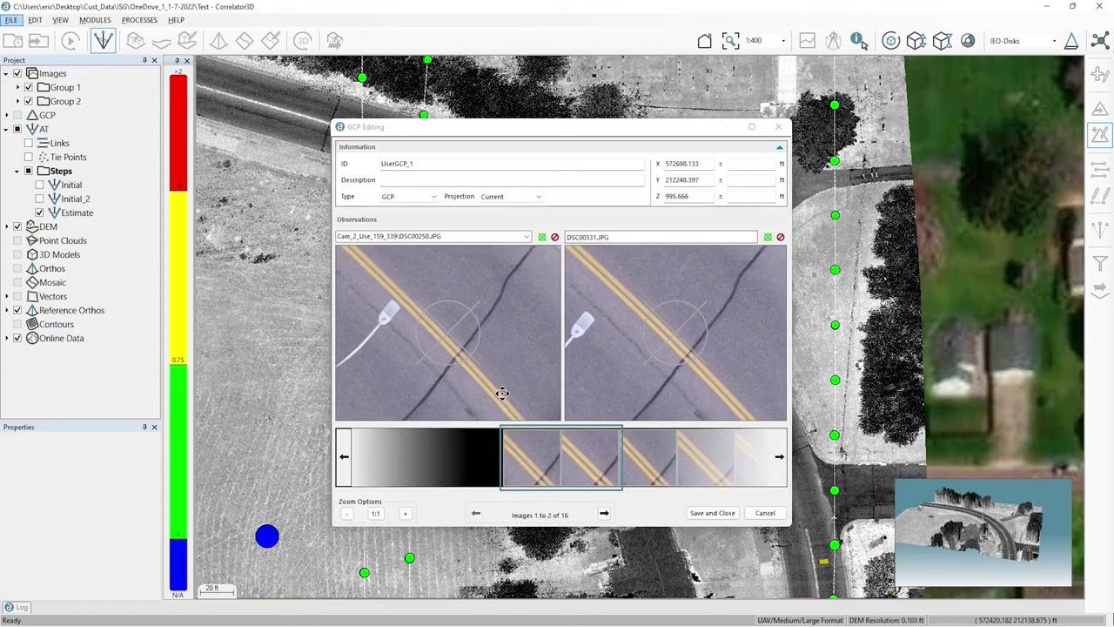
Mark UserGCP_1 on the centre-line crack in photos 2 through 7.
drag(499, 394, 485, 371)
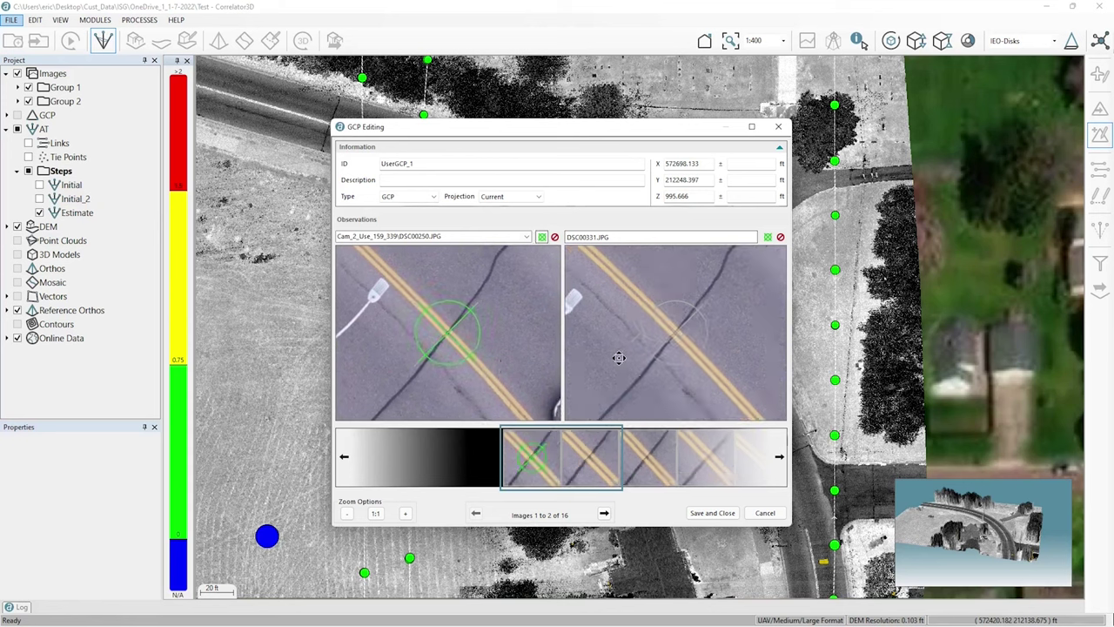
click(661, 380)
click(604, 513)
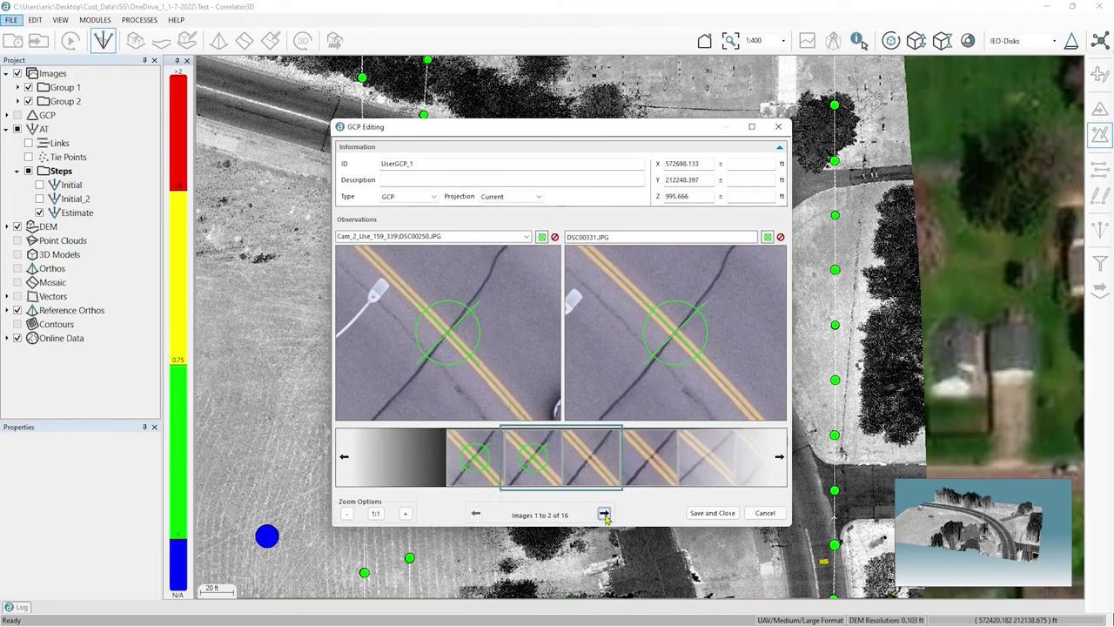
click(659, 389)
click(604, 513)
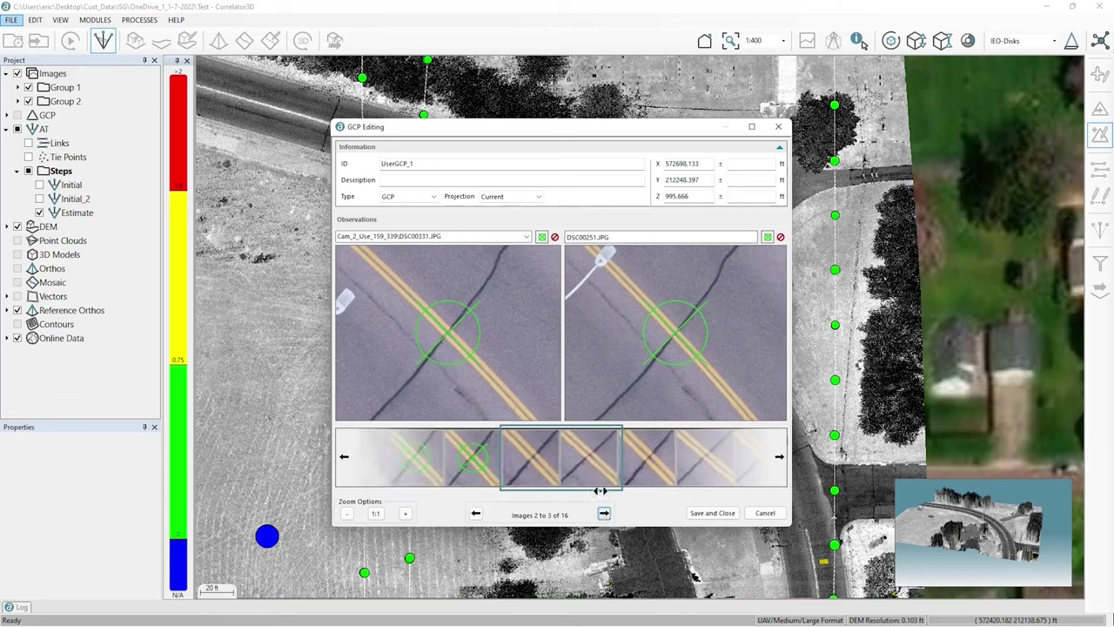
click(515, 398)
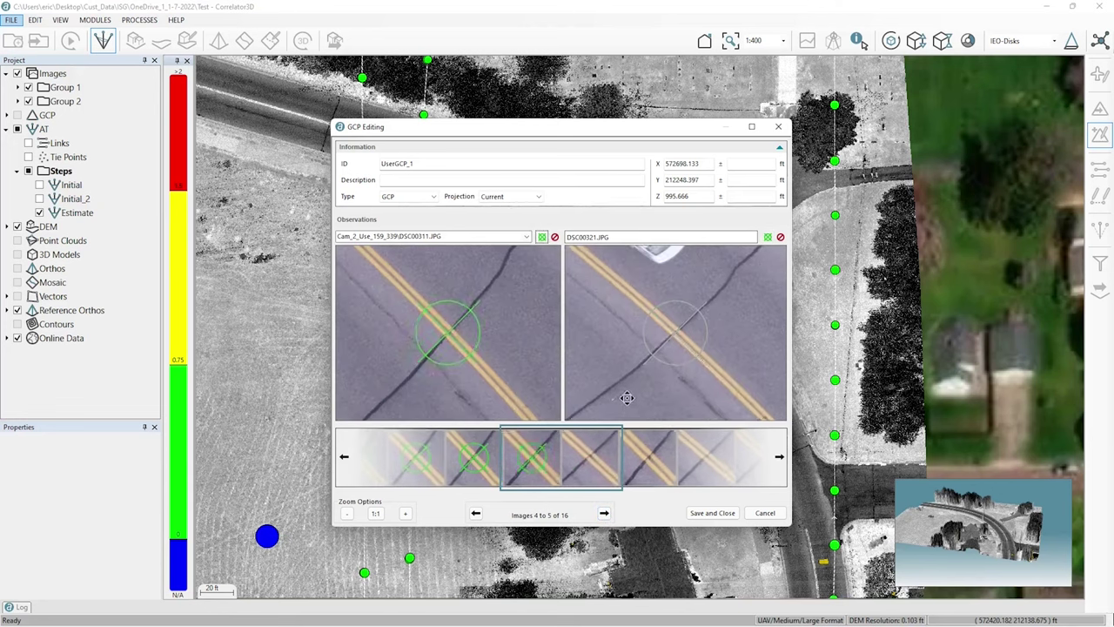
click(604, 512)
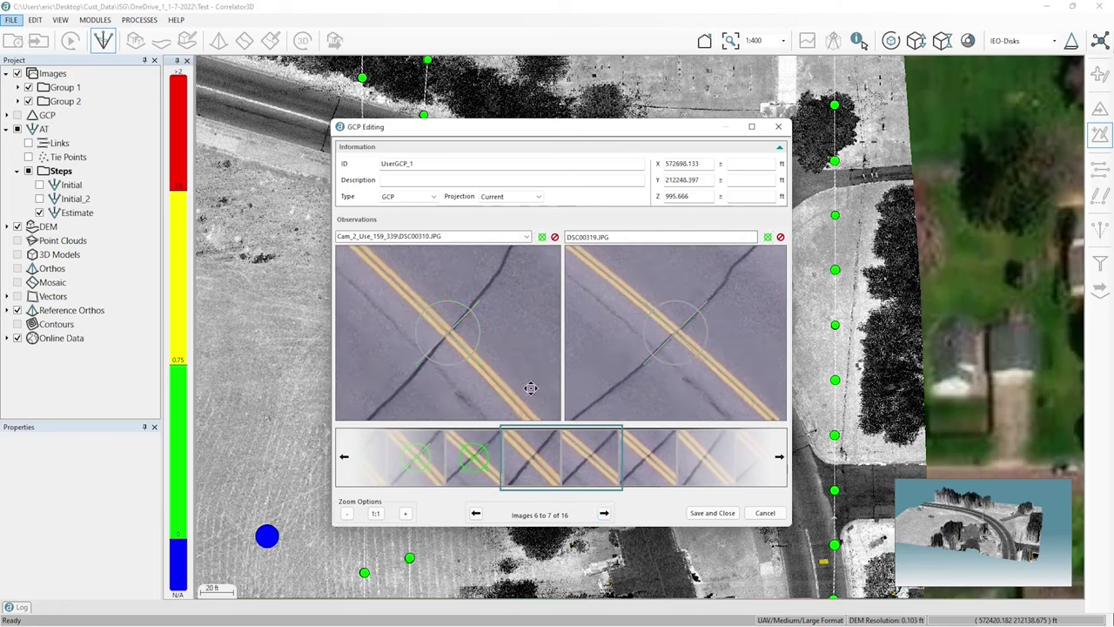
click(529, 388)
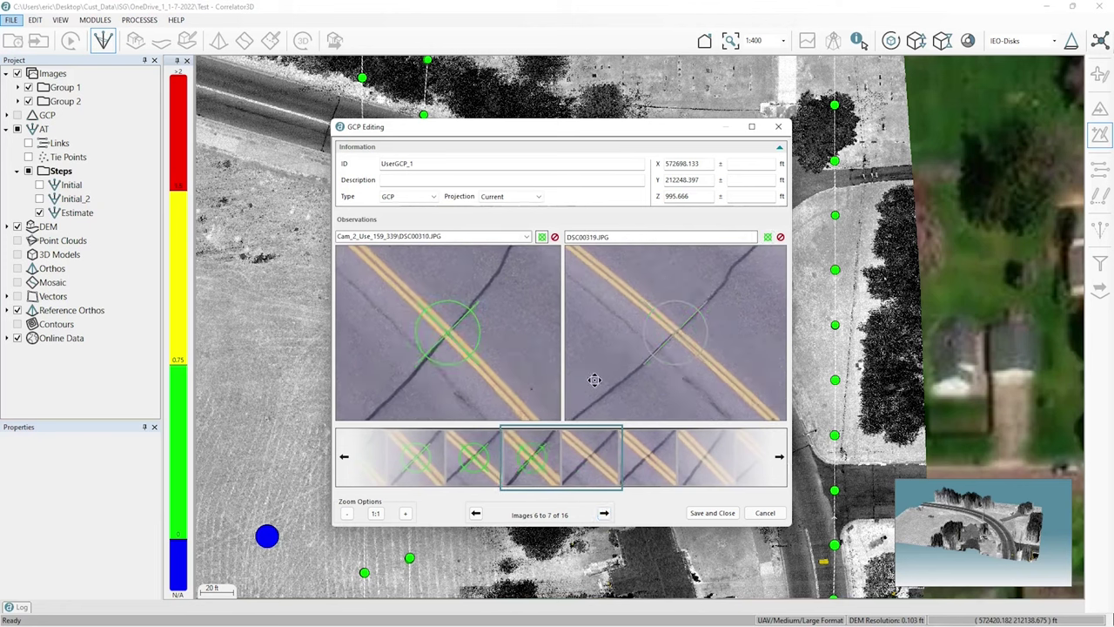
click(656, 389)
Mark UserGCP_1 on the crack in photos 8 through 13 and move to the remaining photos.
click(604, 514)
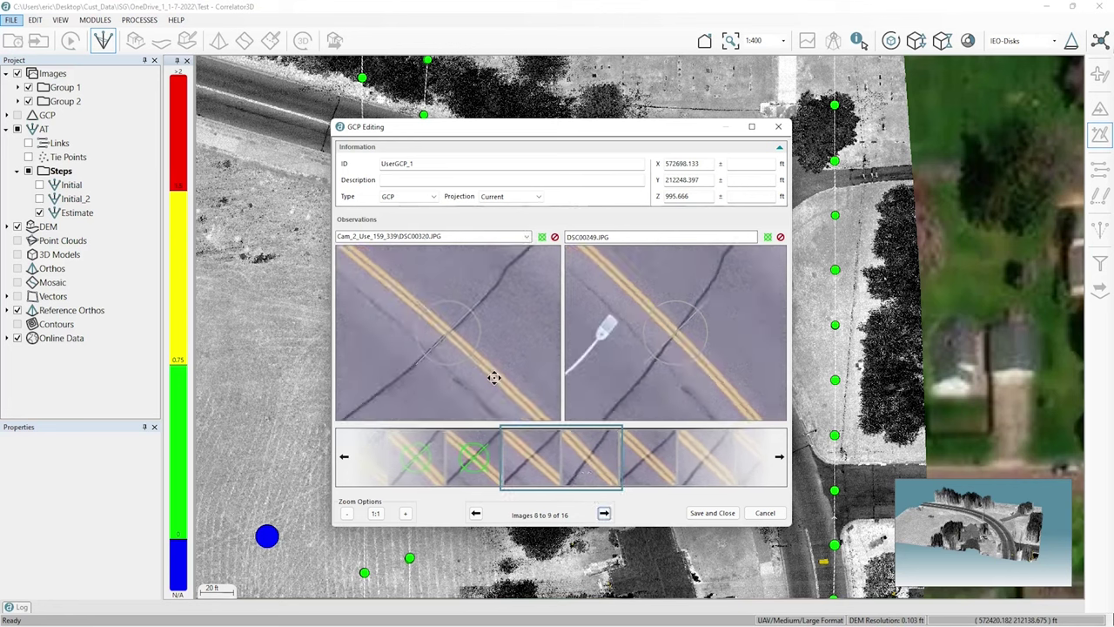
click(497, 385)
click(669, 380)
click(604, 514)
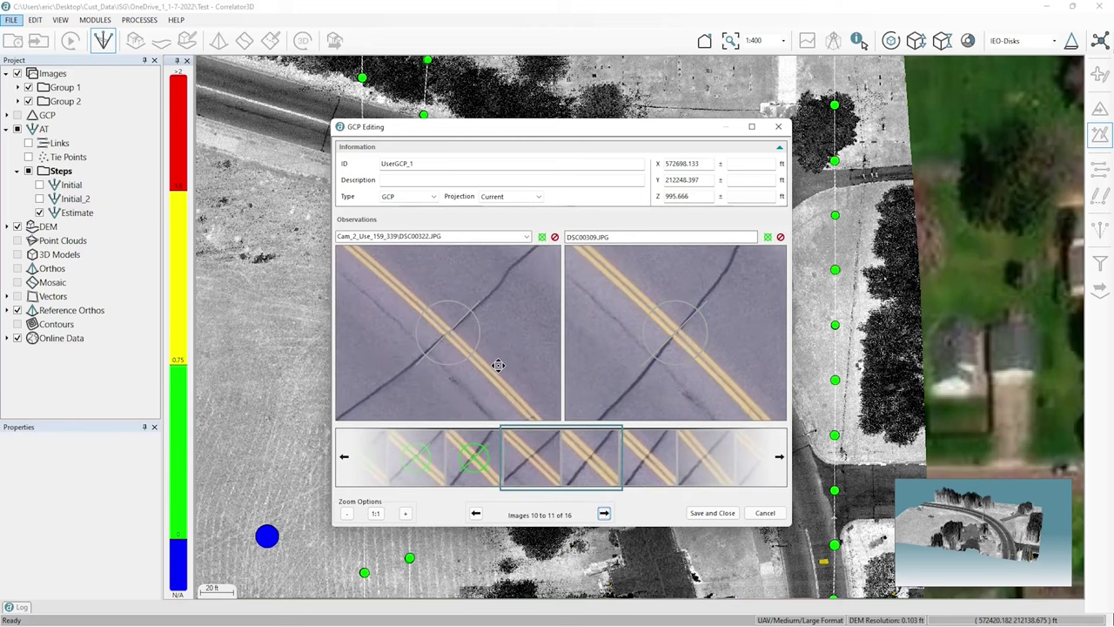
click(497, 370)
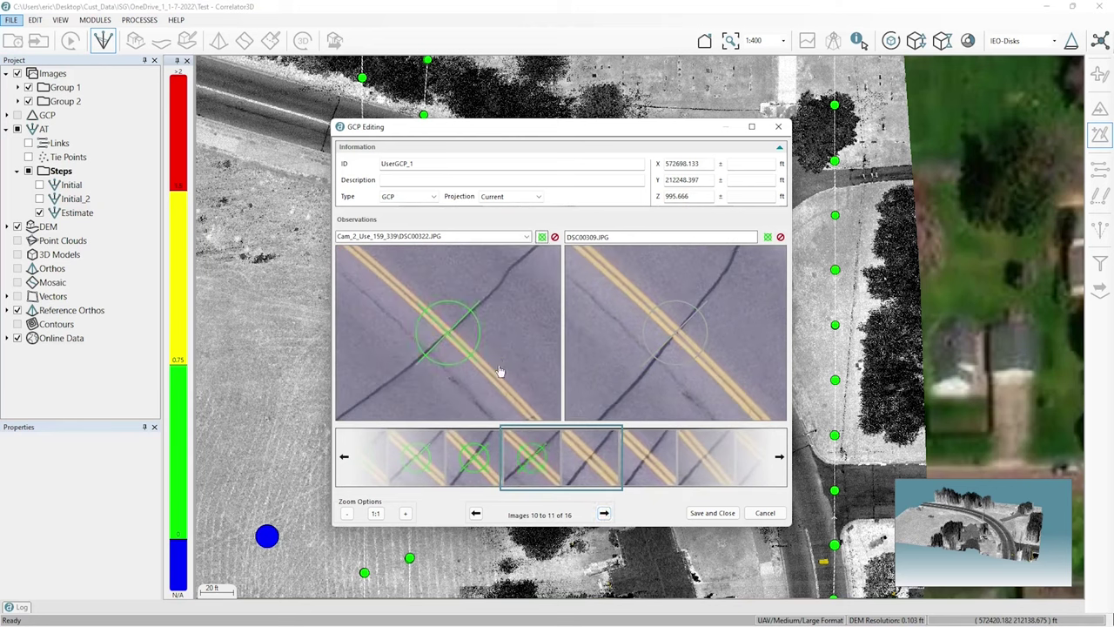
click(652, 388)
click(603, 514)
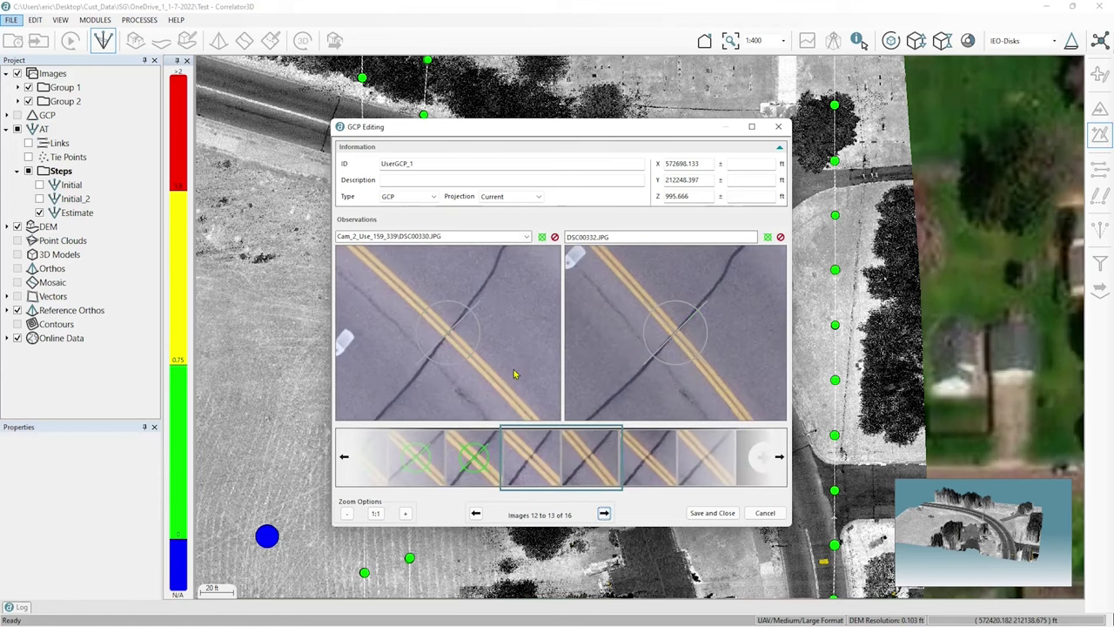
click(652, 388)
click(604, 513)
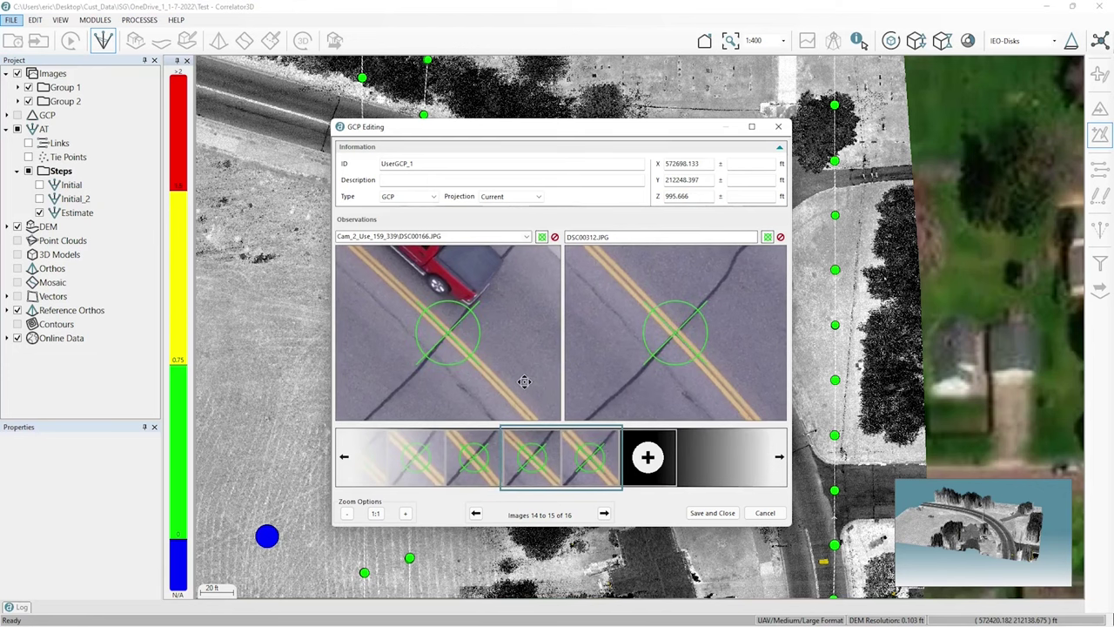
Save and close UserGCP_1, then zoom in on the road beside the northern tree line.
click(706, 513)
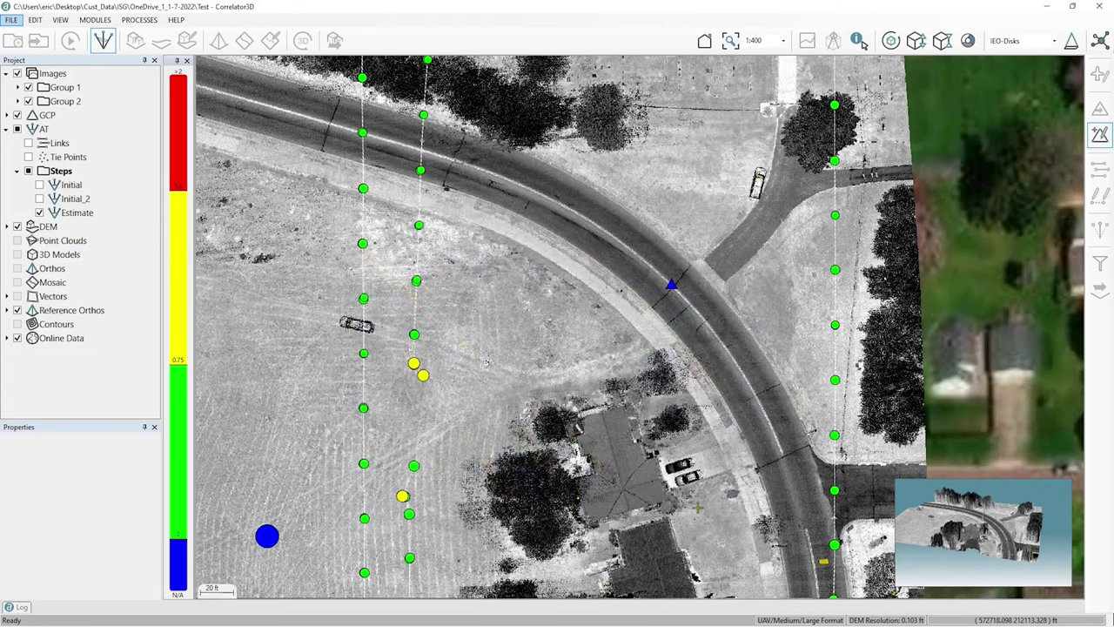
scroll(626, 466, down, 1)
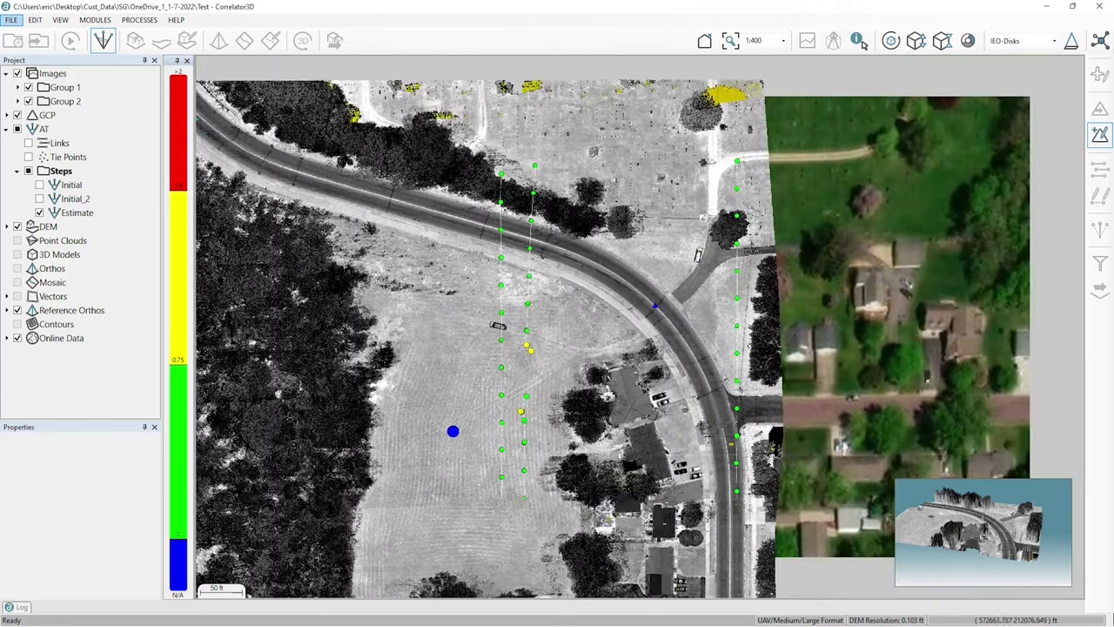
drag(626, 467, 746, 523)
drag(662, 435, 741, 531)
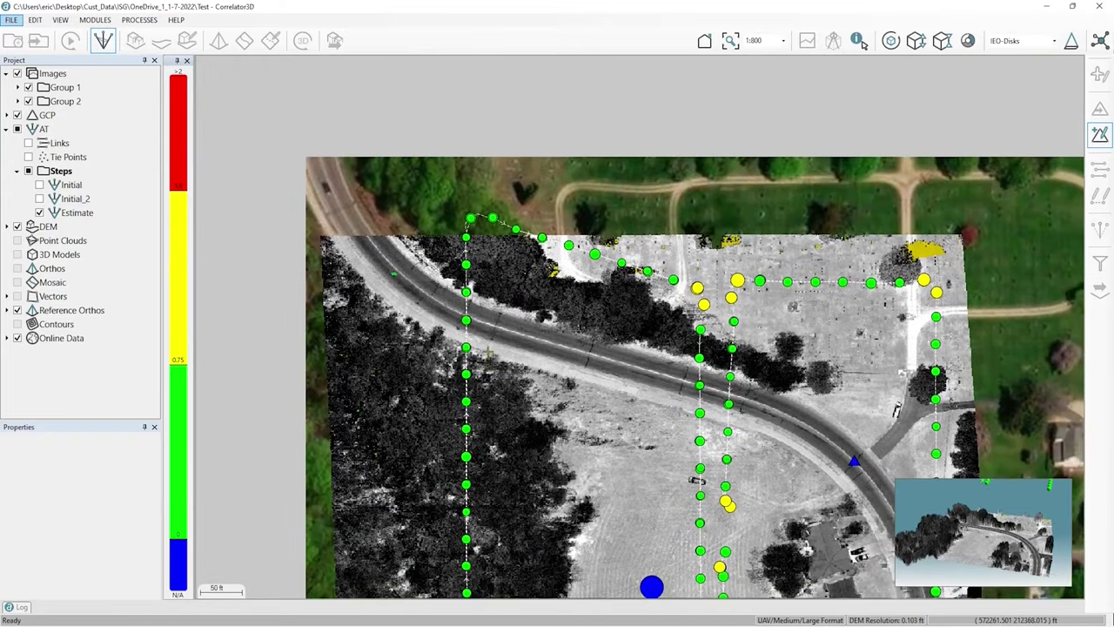
scroll(648, 344, up, 1)
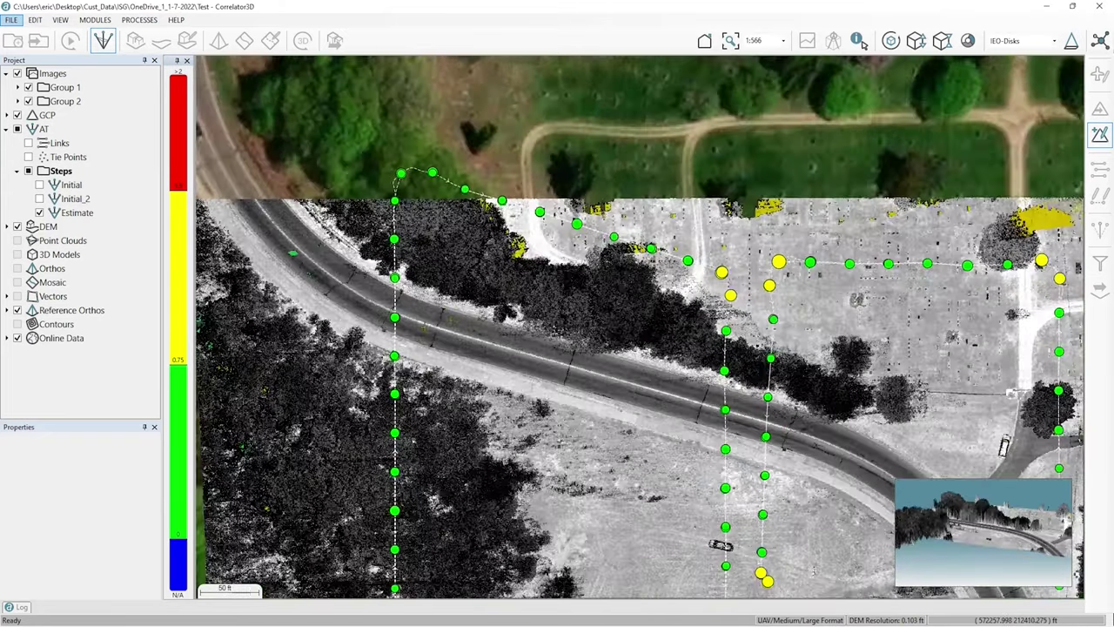
scroll(649, 344, up, 2)
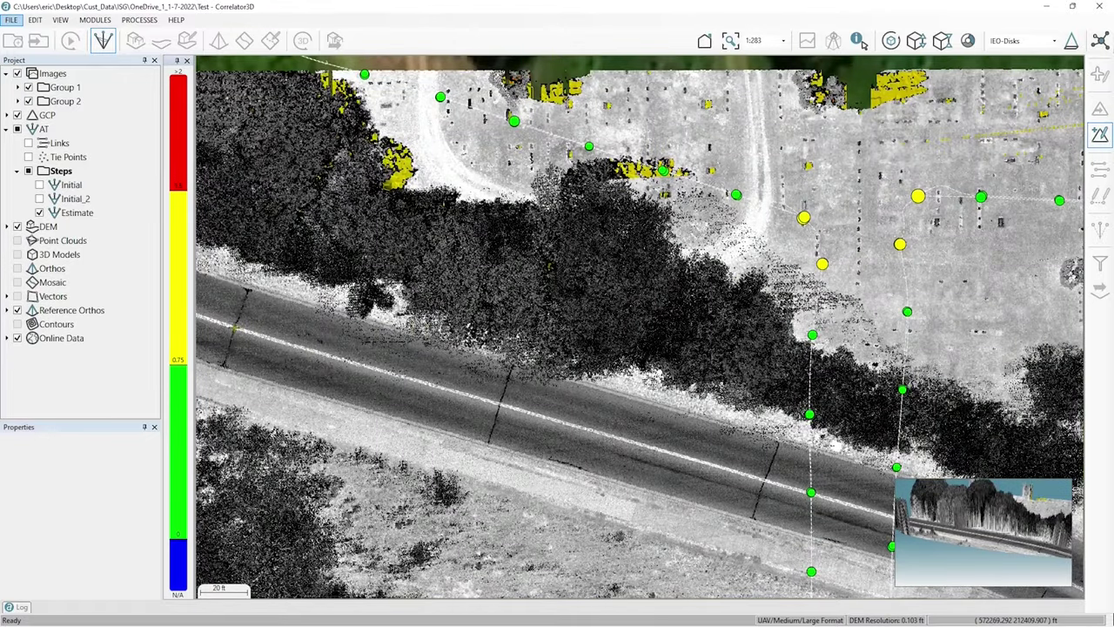
Place UserGCP_2 on the road crack and mark it in the first observation images.
click(234, 329)
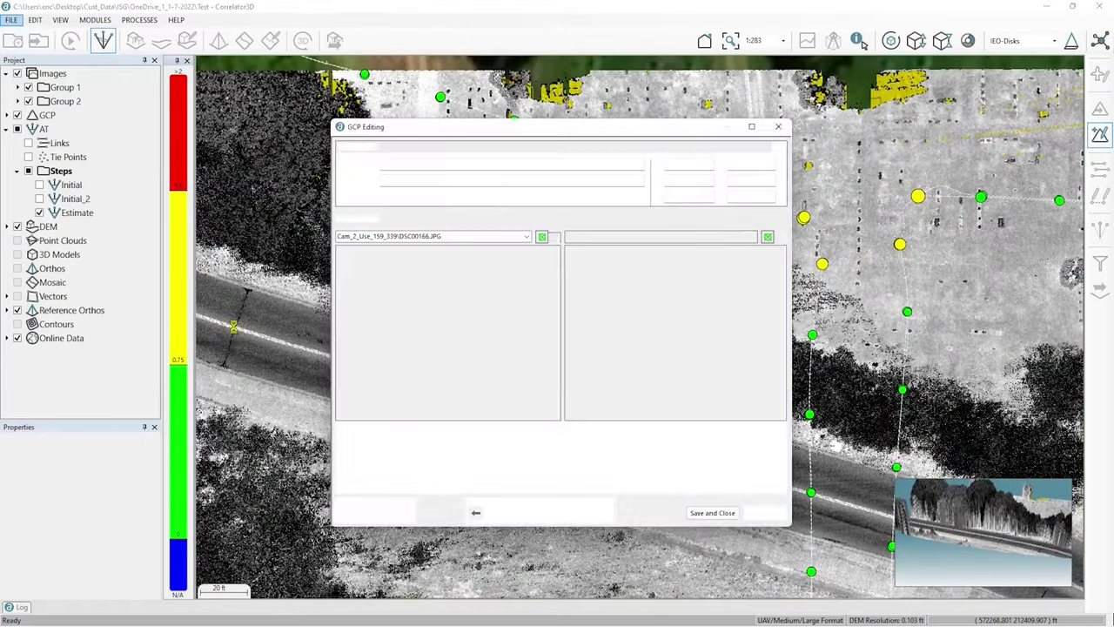
drag(525, 366, 525, 373)
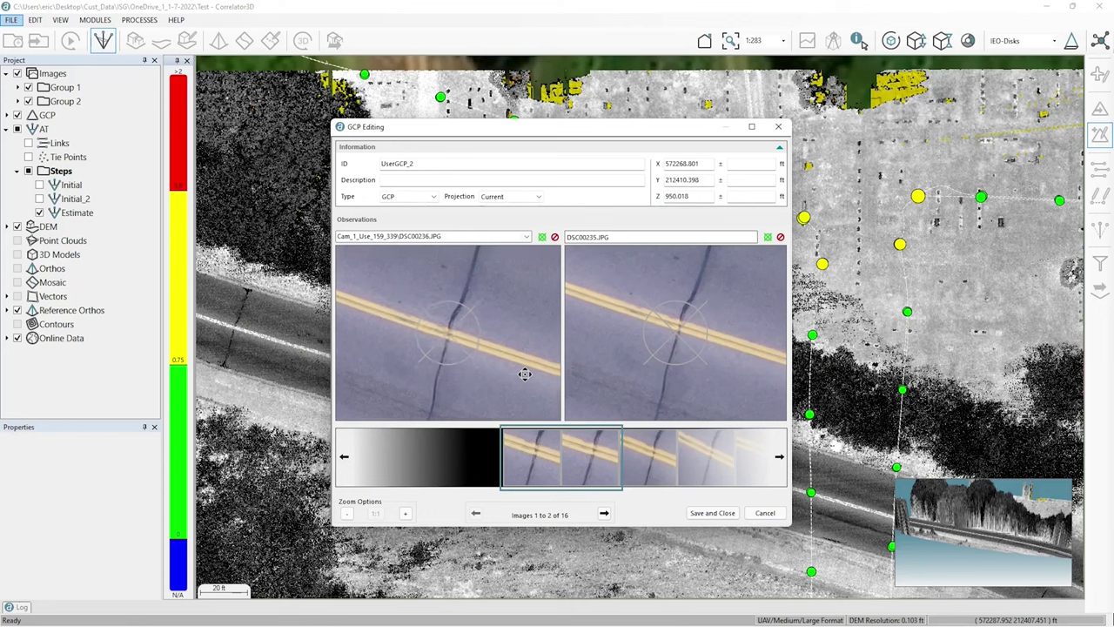
click(525, 373)
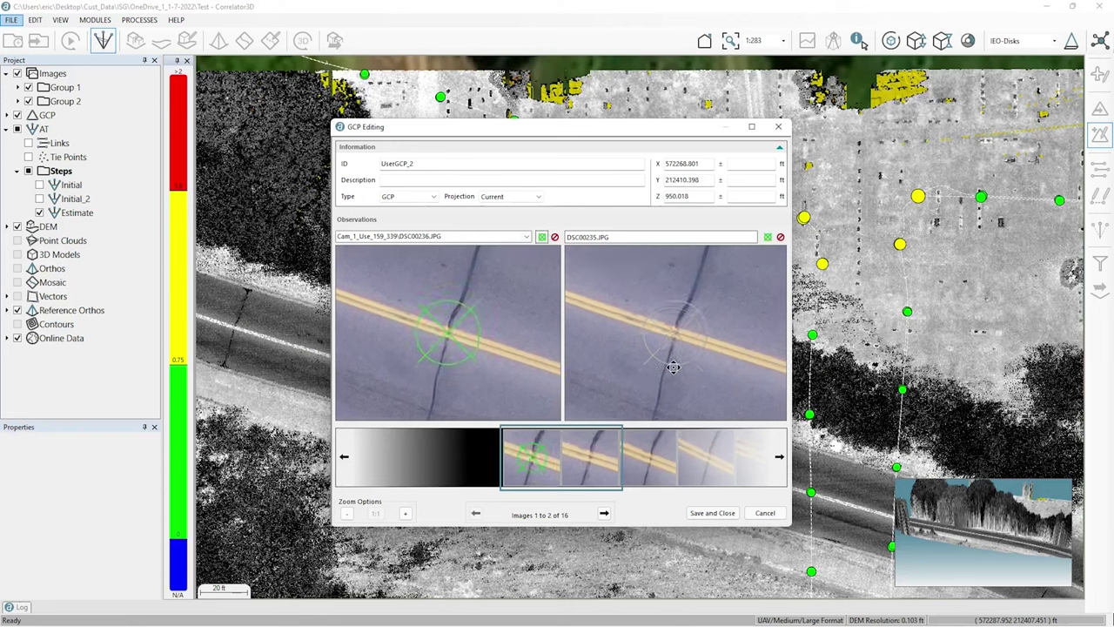
click(605, 513)
drag(661, 384, 656, 373)
click(655, 373)
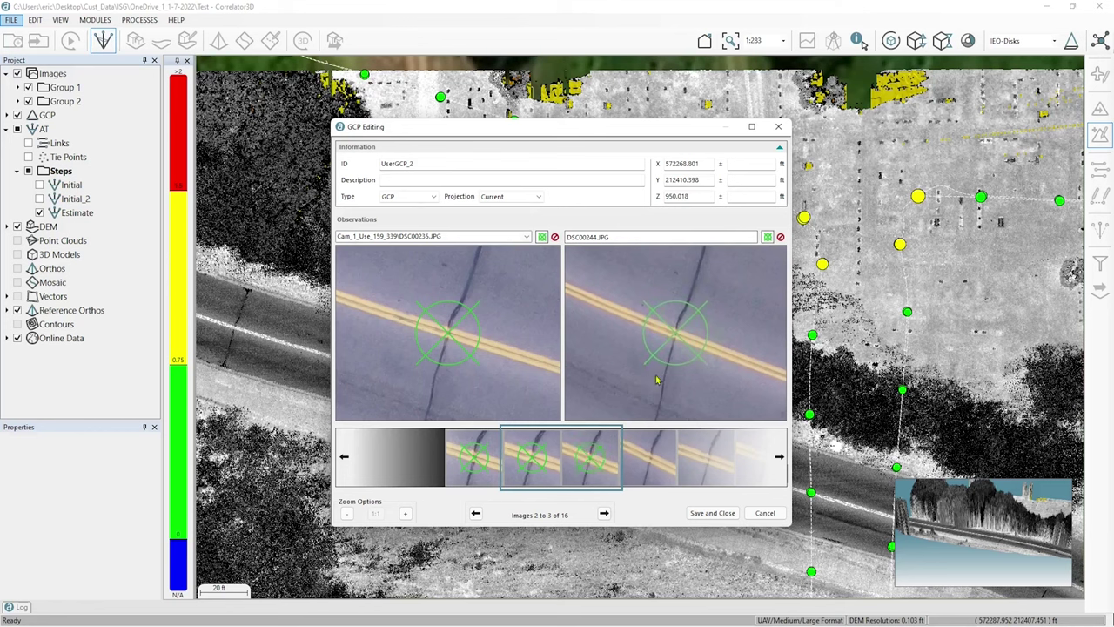
click(604, 513)
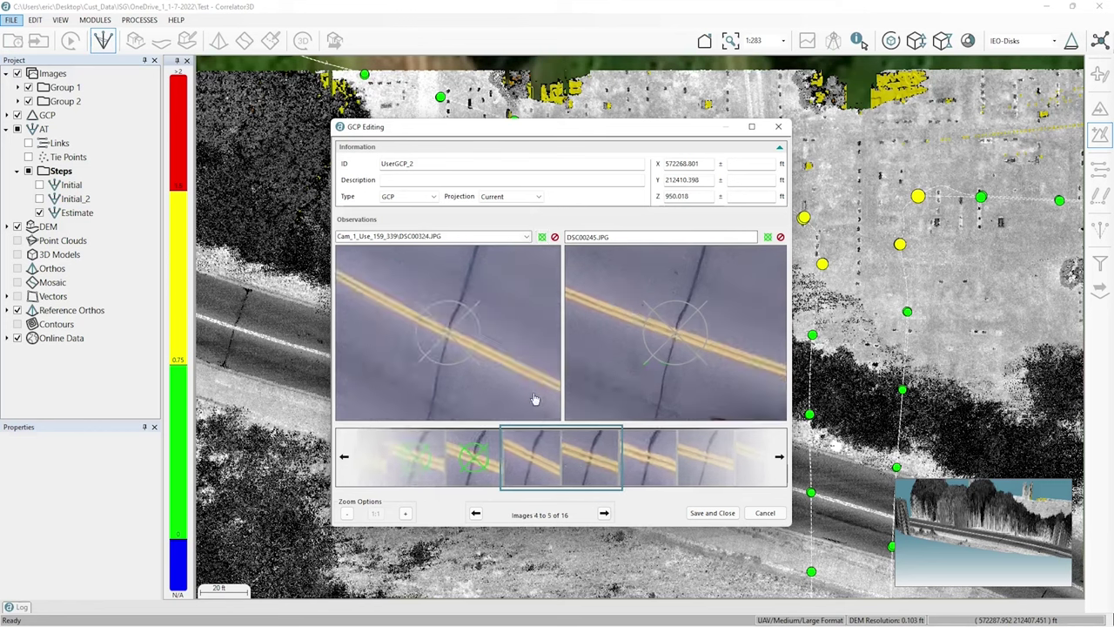
click(604, 513)
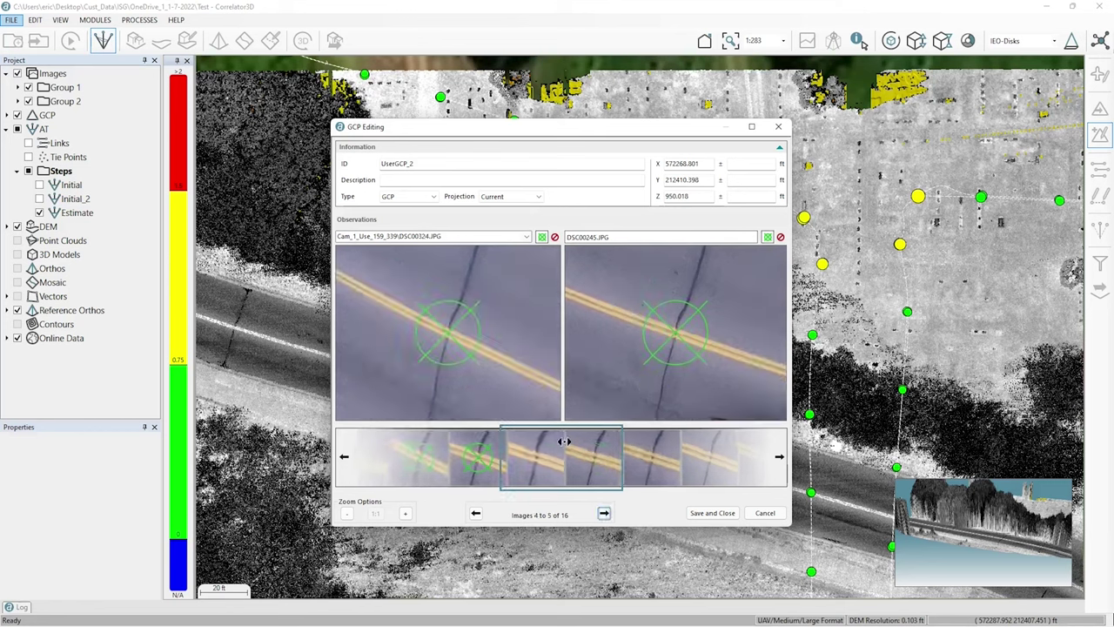
click(662, 374)
Mark UserGCP_2 in observation images 8 through 15, then save and close it.
click(604, 514)
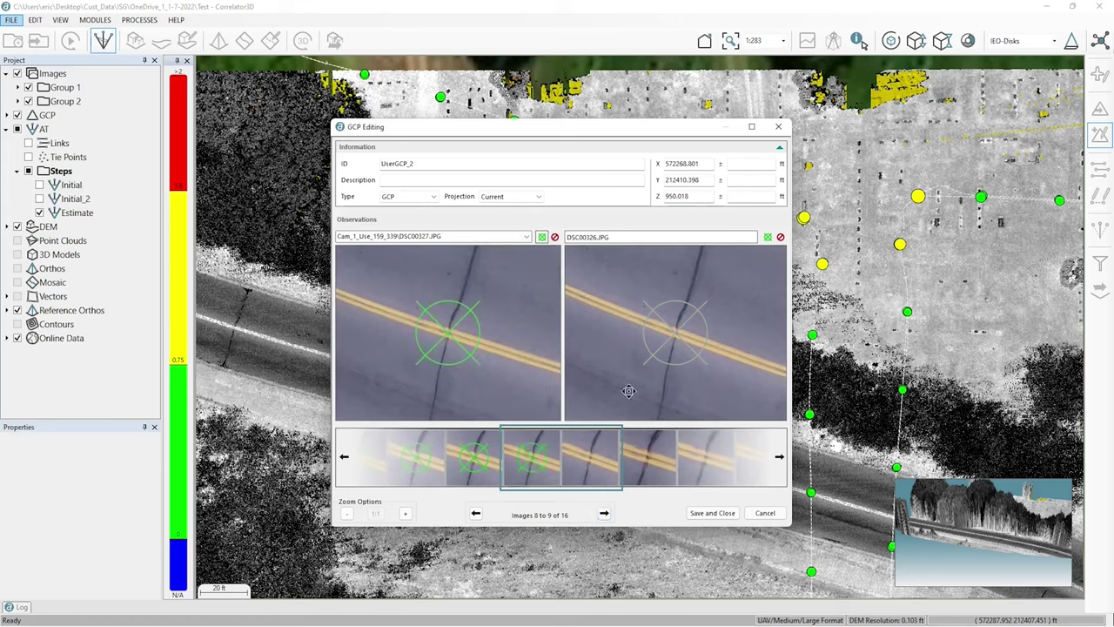
click(659, 392)
click(605, 513)
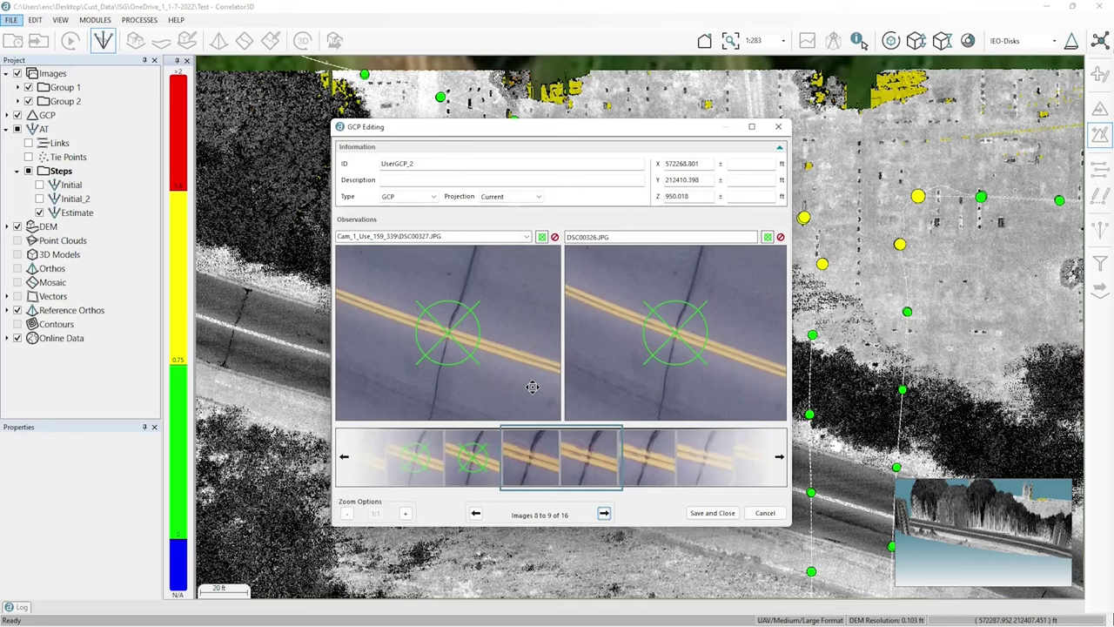
click(534, 391)
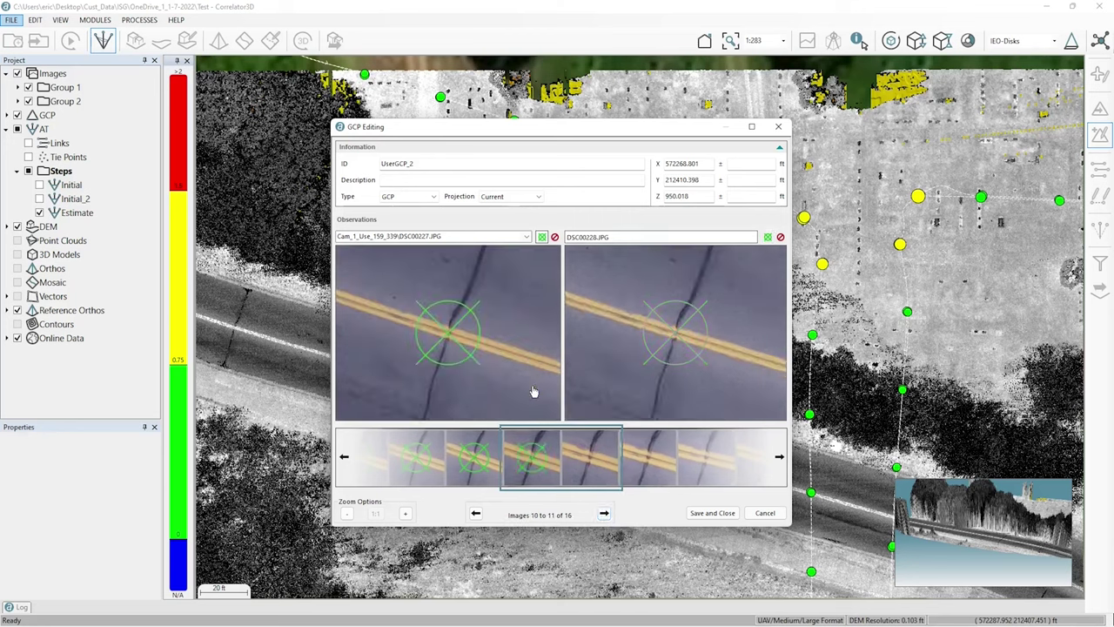
click(644, 386)
click(605, 514)
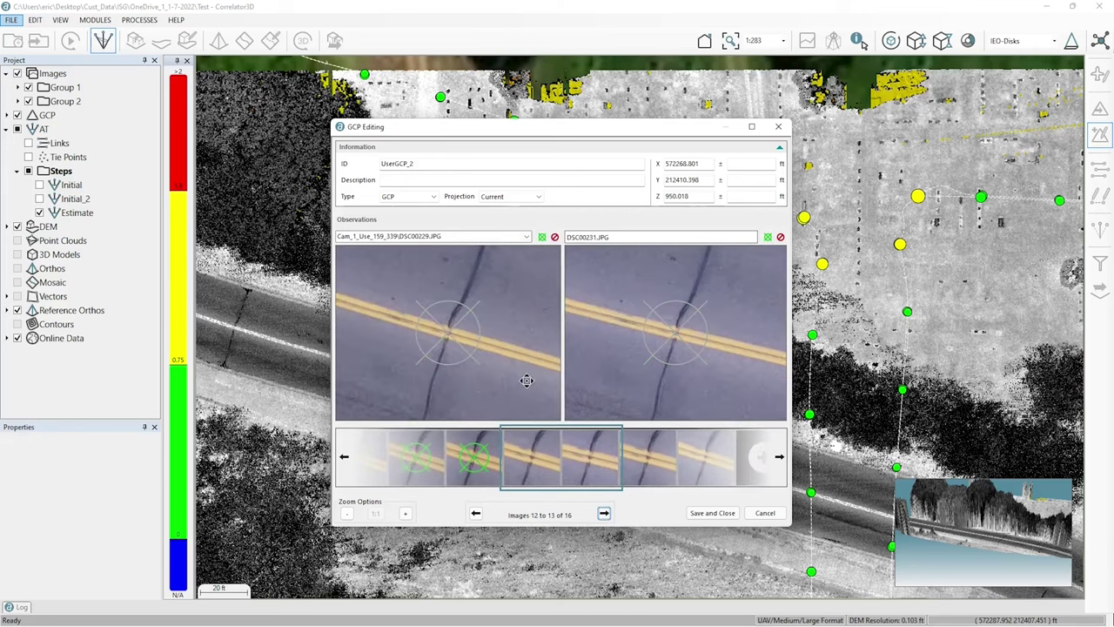
click(664, 383)
click(605, 513)
click(547, 390)
click(649, 390)
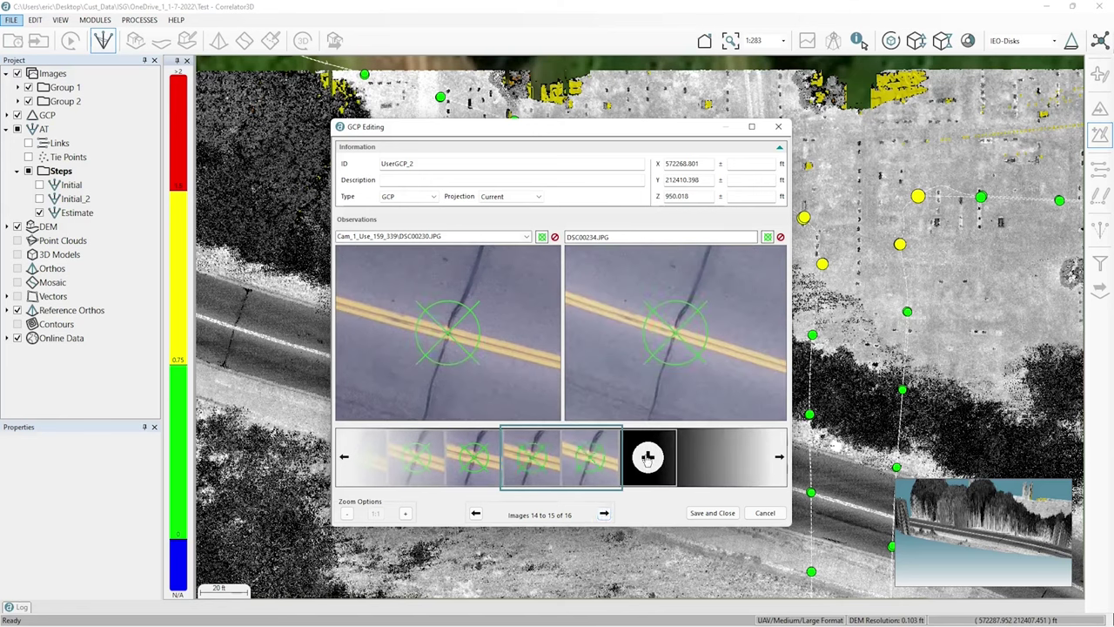
click(713, 512)
Pan to the south road and zoom in to about 1:283 on the row of houses.
scroll(640, 328, down, 2)
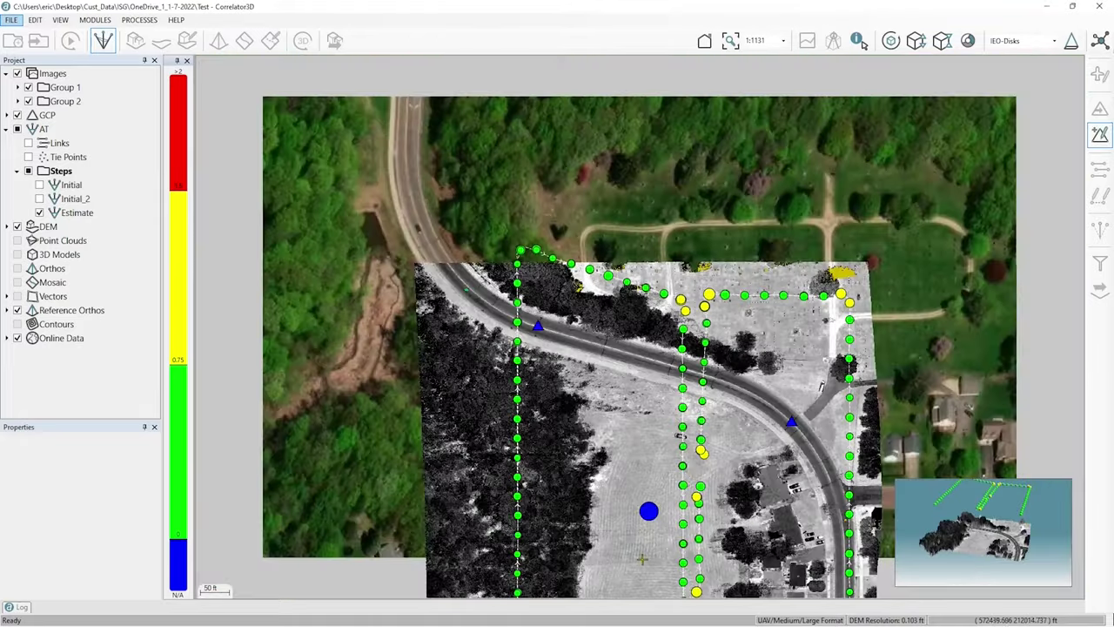
drag(641, 462, 598, 194)
drag(590, 273, 558, 191)
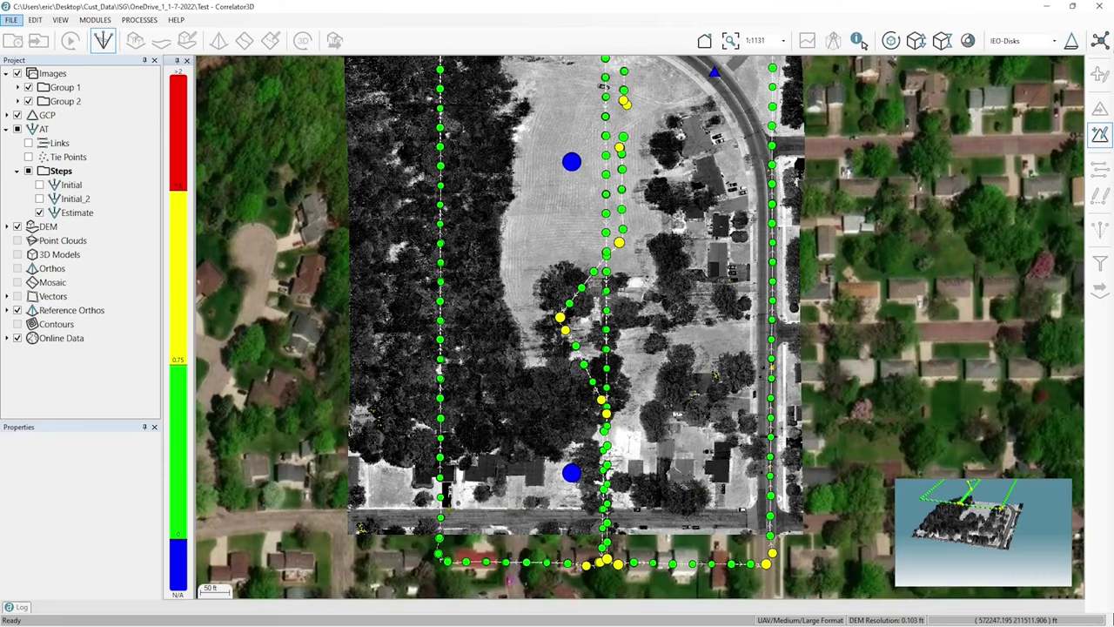
scroll(644, 330, up, 3)
drag(472, 509, 766, 178)
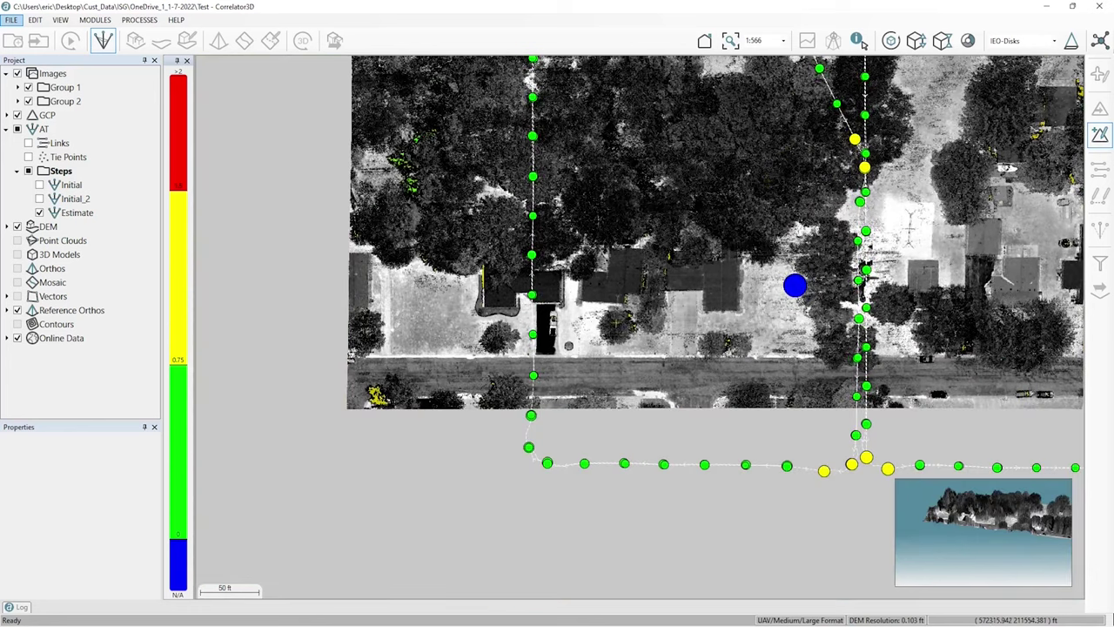
scroll(638, 323, up, 1)
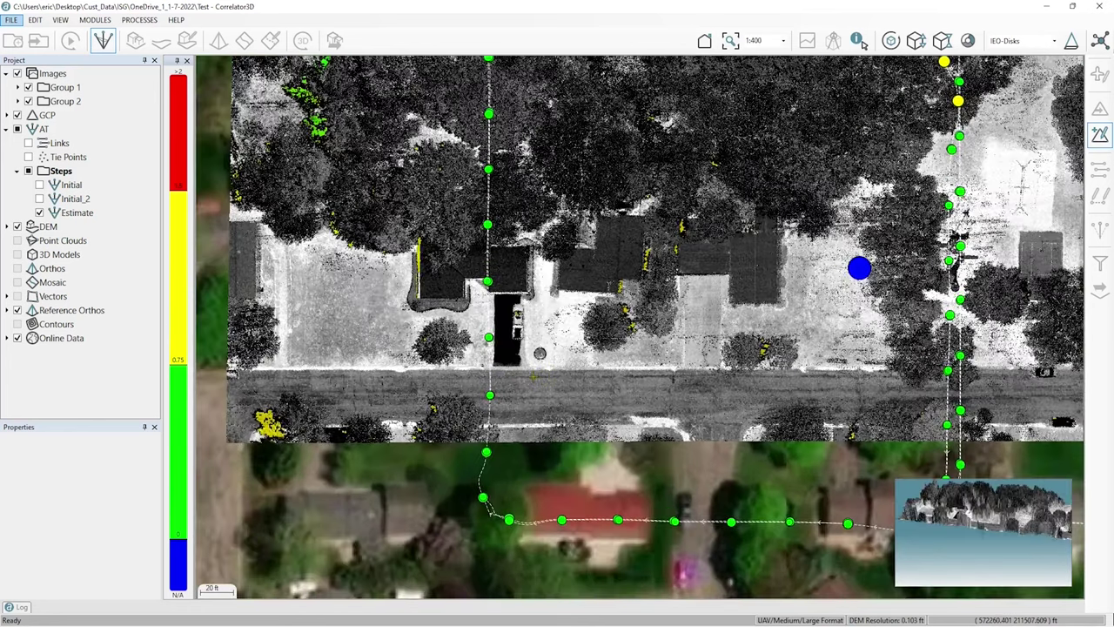
drag(533, 376, 681, 371)
scroll(645, 368, up, 1)
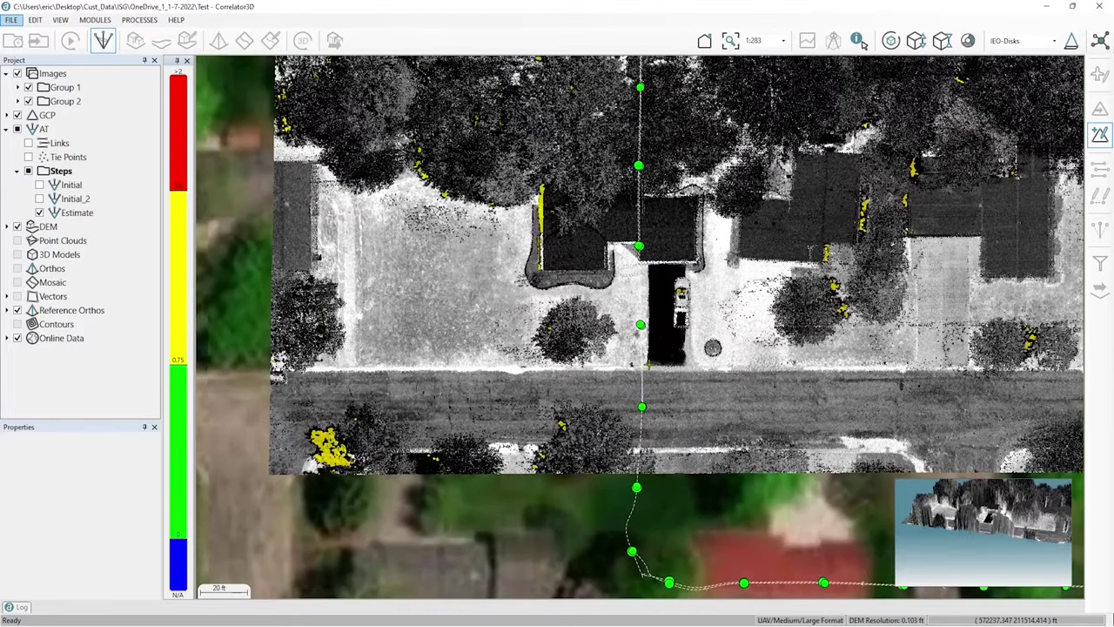
Open UserGCP_3's editor and mark the curb target in the first two observation image pairs.
double_click(648, 366)
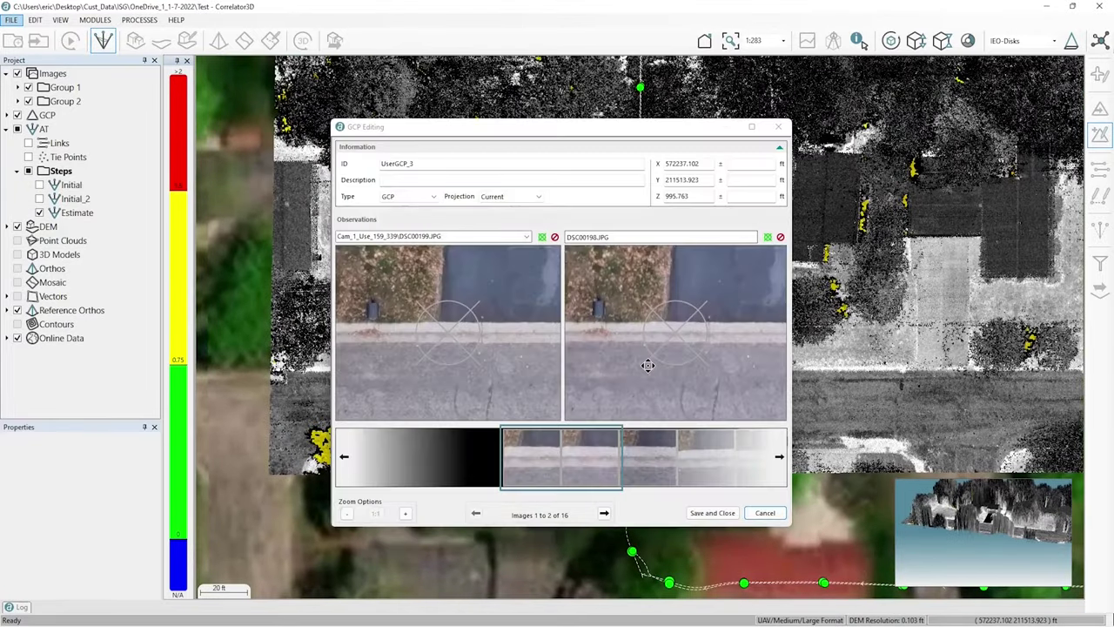
drag(525, 348, 530, 361)
click(529, 361)
drag(659, 376, 659, 370)
click(659, 370)
click(605, 512)
click(633, 378)
Mark UserGCP_3 on the curb target in observation images 4 through 9.
click(605, 513)
click(605, 513)
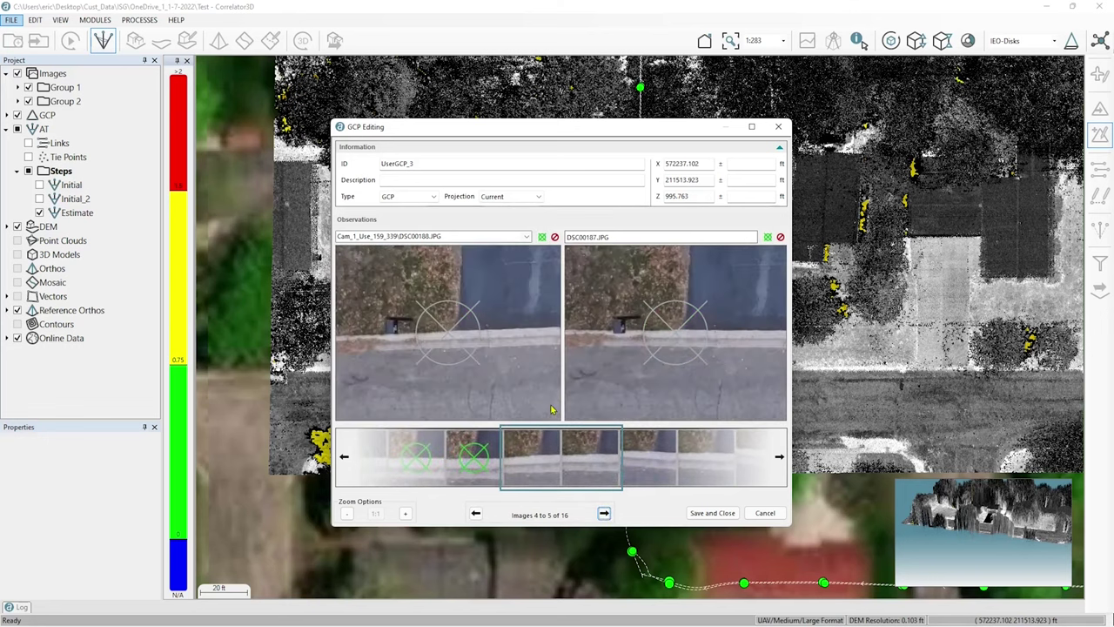
drag(534, 372, 524, 366)
click(522, 367)
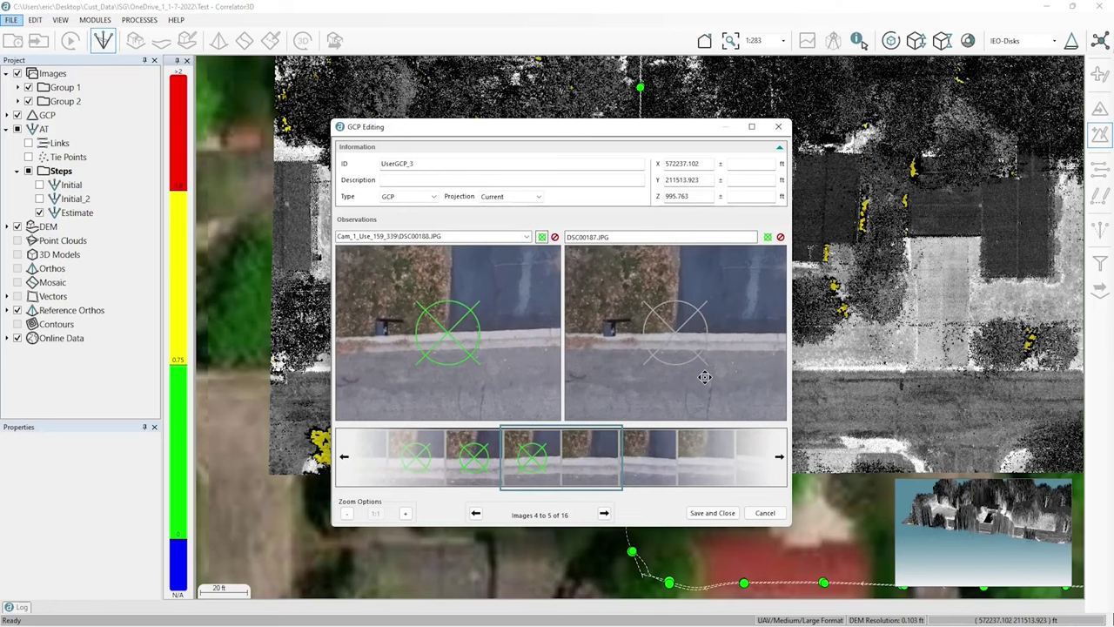
click(709, 385)
click(604, 513)
click(605, 513)
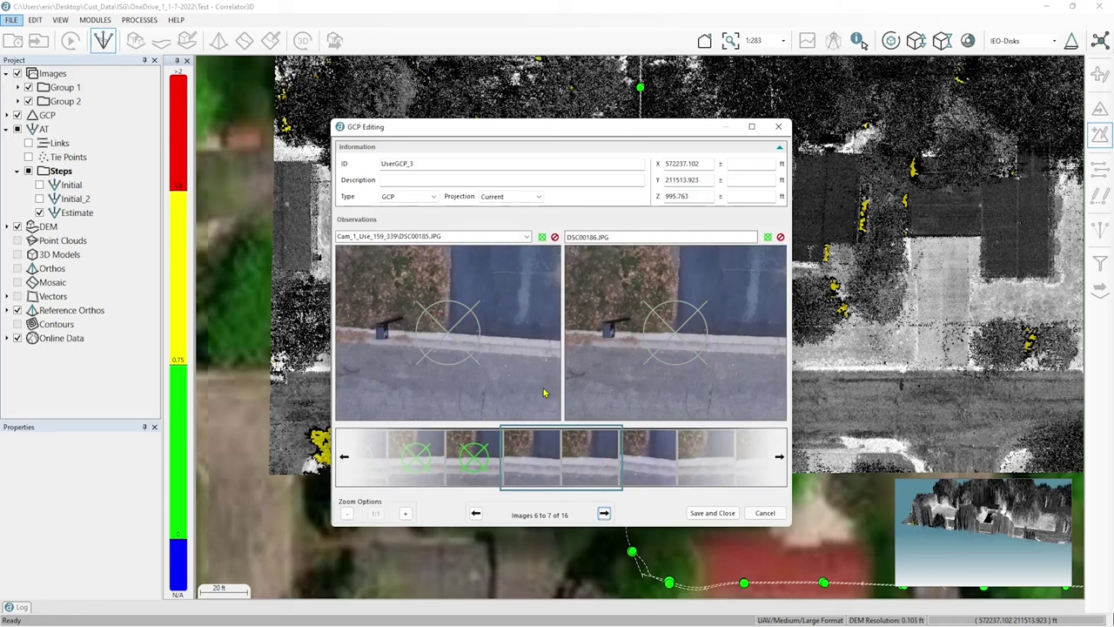
click(666, 386)
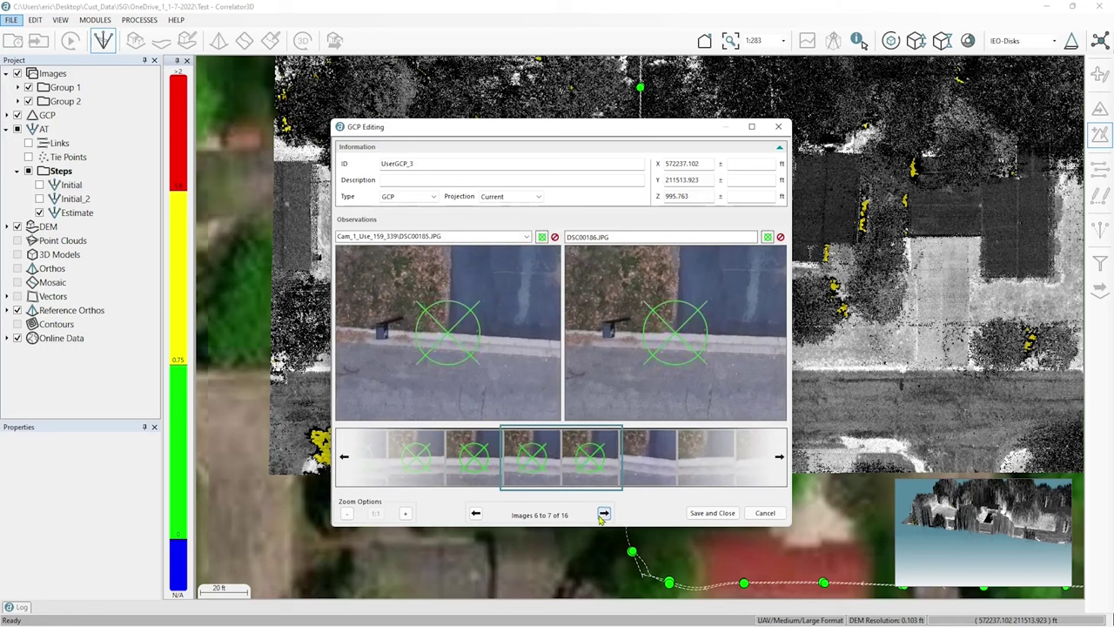
click(604, 512)
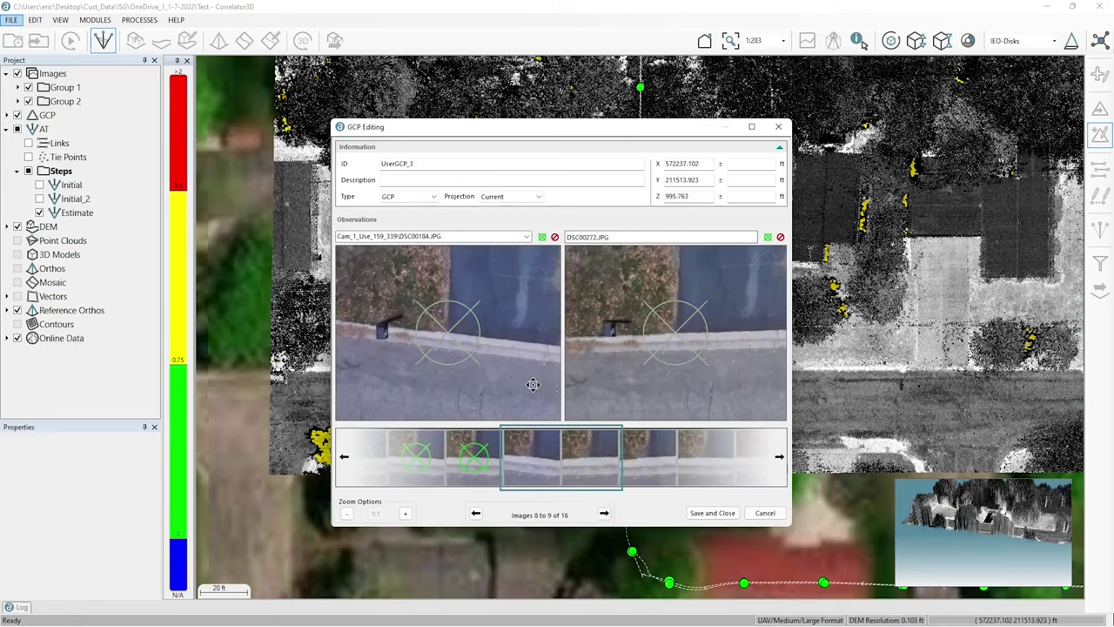
click(533, 385)
click(683, 393)
Mark UserGCP_3 on the curb target in observation images 10 through 15.
click(604, 515)
click(545, 401)
click(657, 400)
click(604, 514)
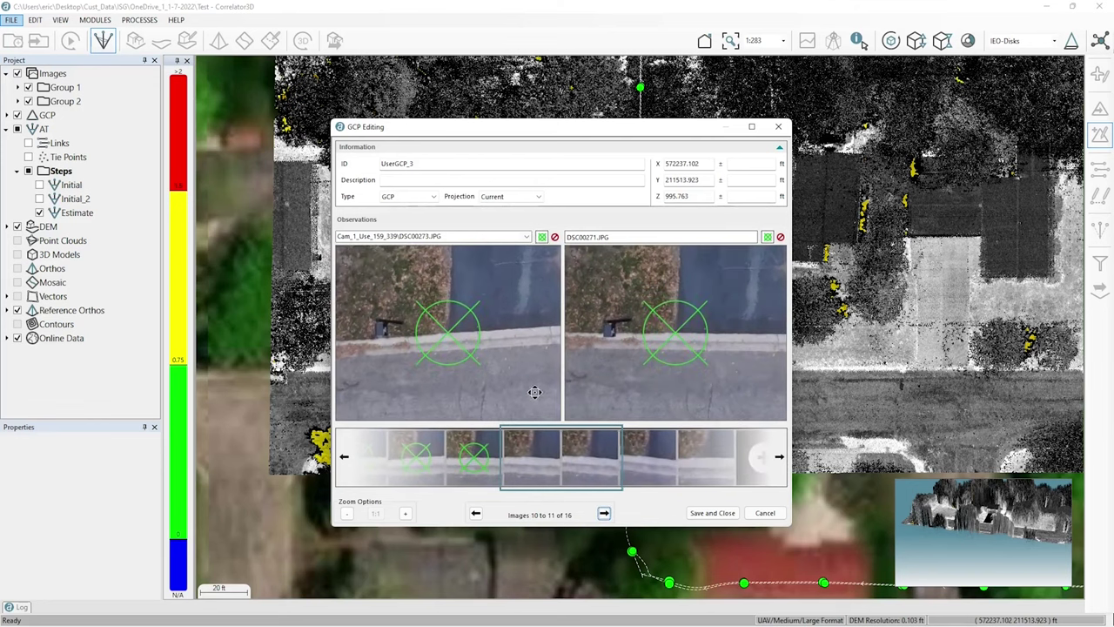
click(536, 398)
click(661, 391)
click(604, 515)
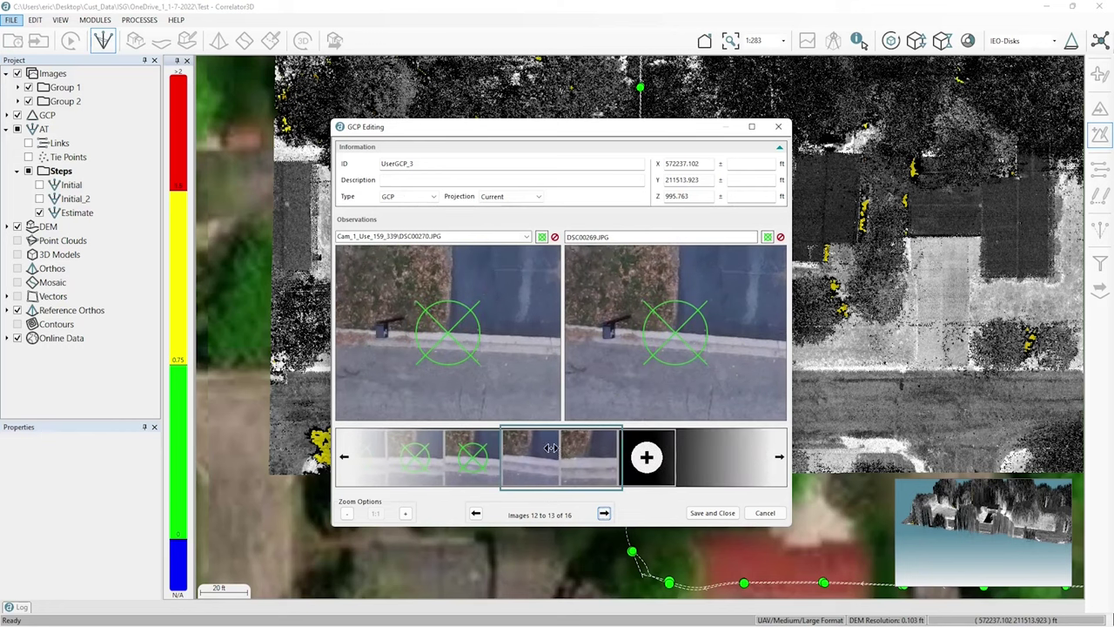
click(529, 397)
click(665, 407)
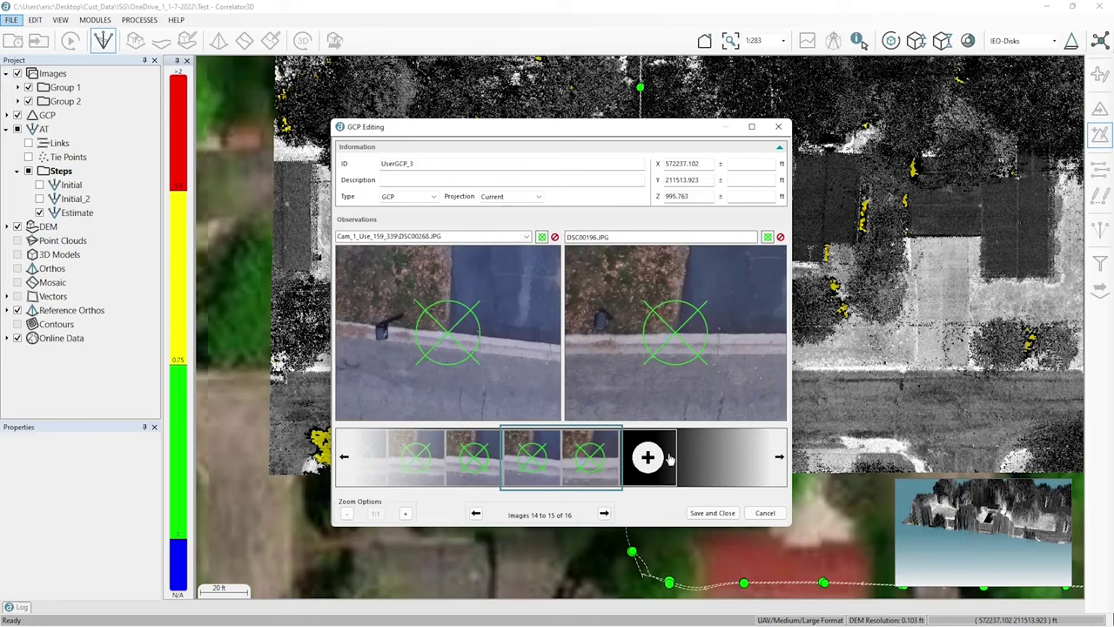
Save UserGCP_3, then place UserGCP_4 at the intersection's sidewalk corner.
click(711, 513)
scroll(838, 421, down, 2)
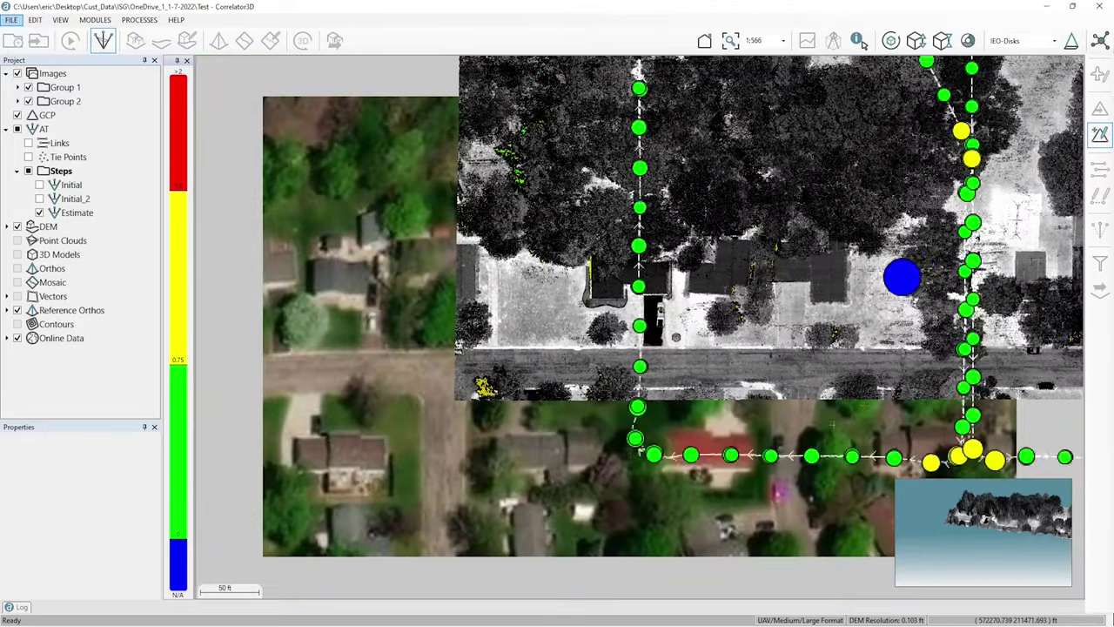
middle_drag(870, 331, 429, 316)
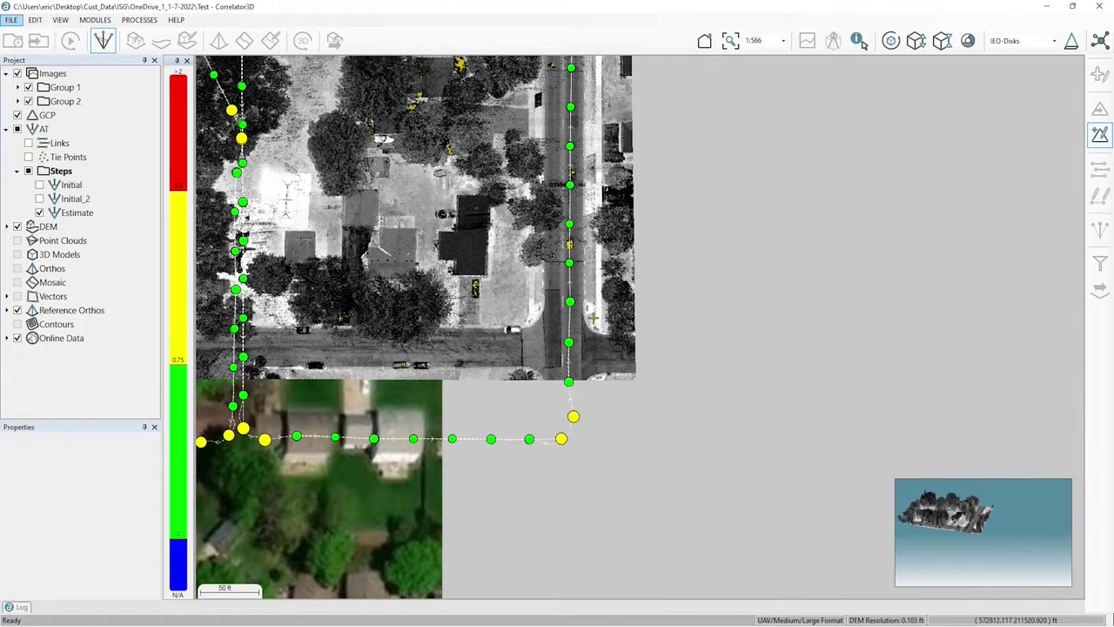
scroll(595, 322, up, 2)
scroll(552, 328, up, 1)
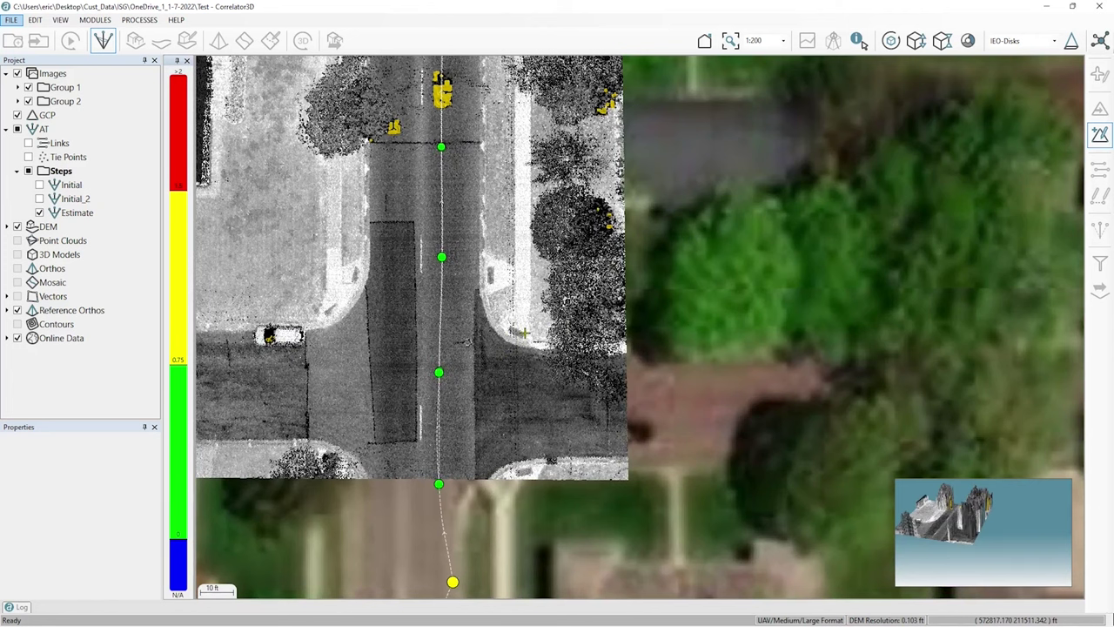
click(524, 333)
drag(503, 345, 505, 350)
Mark UserGCP_4 in its first observation images, reaching images 4 to 5.
click(505, 350)
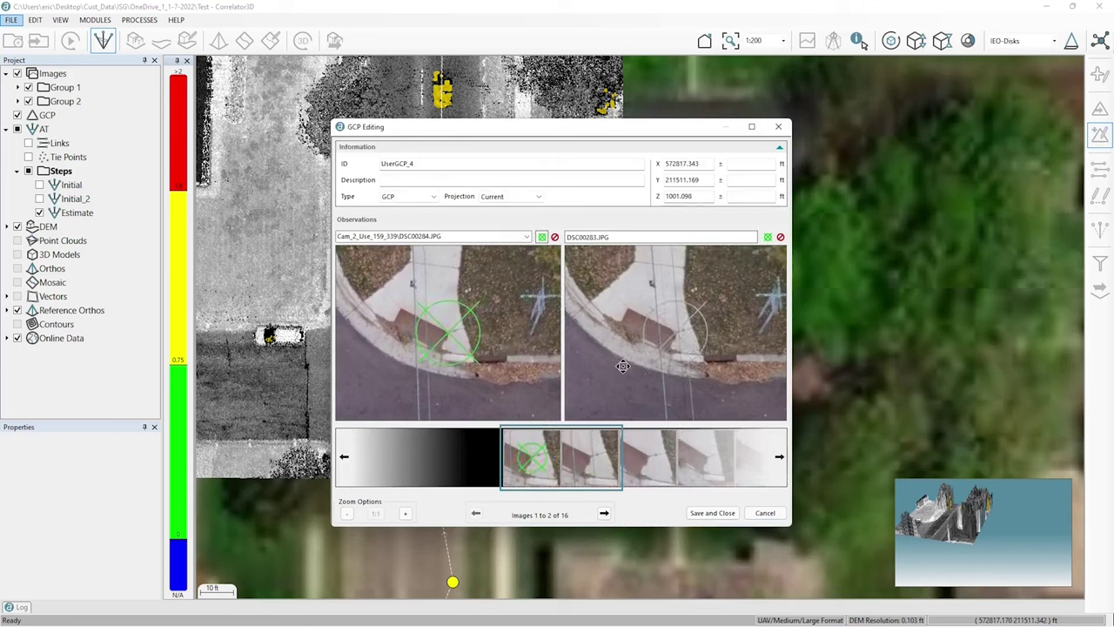
click(604, 514)
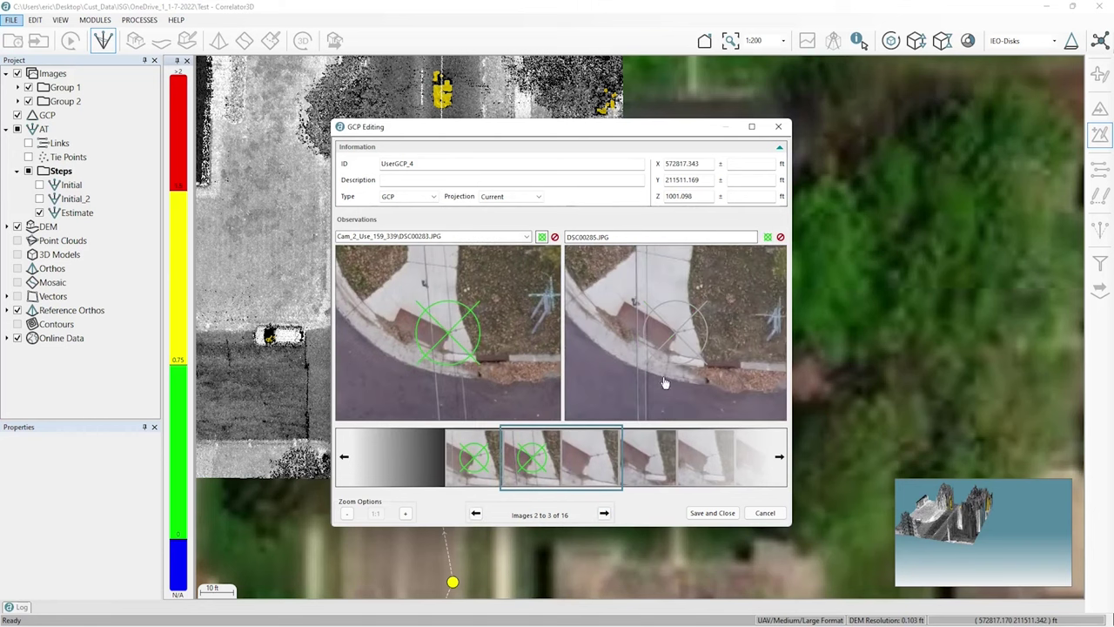
scroll(662, 377, down, 1)
click(605, 514)
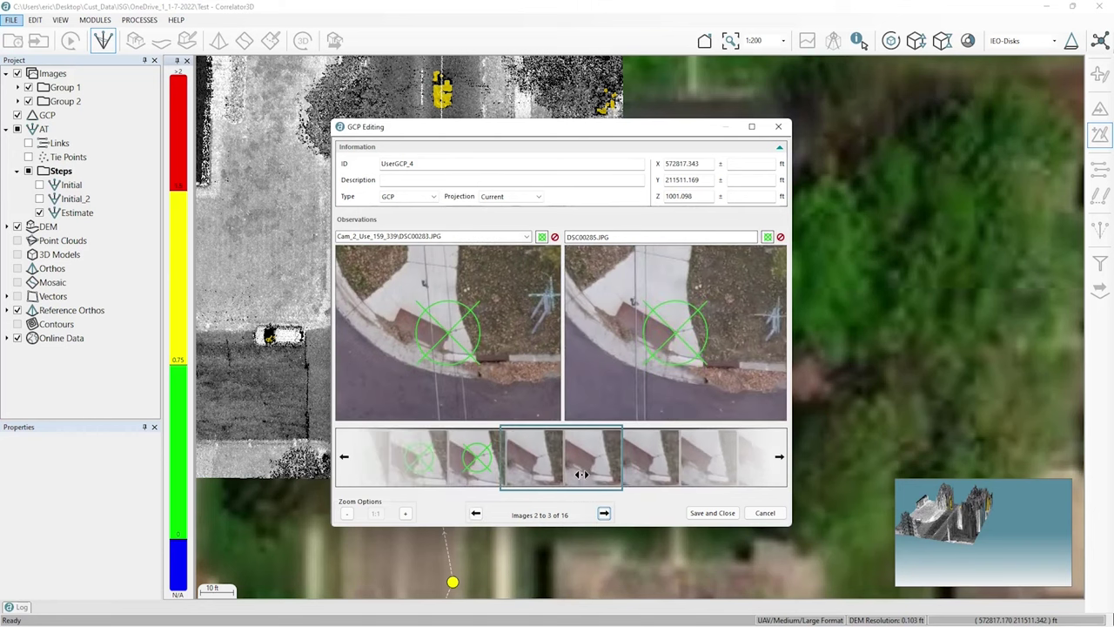
click(604, 513)
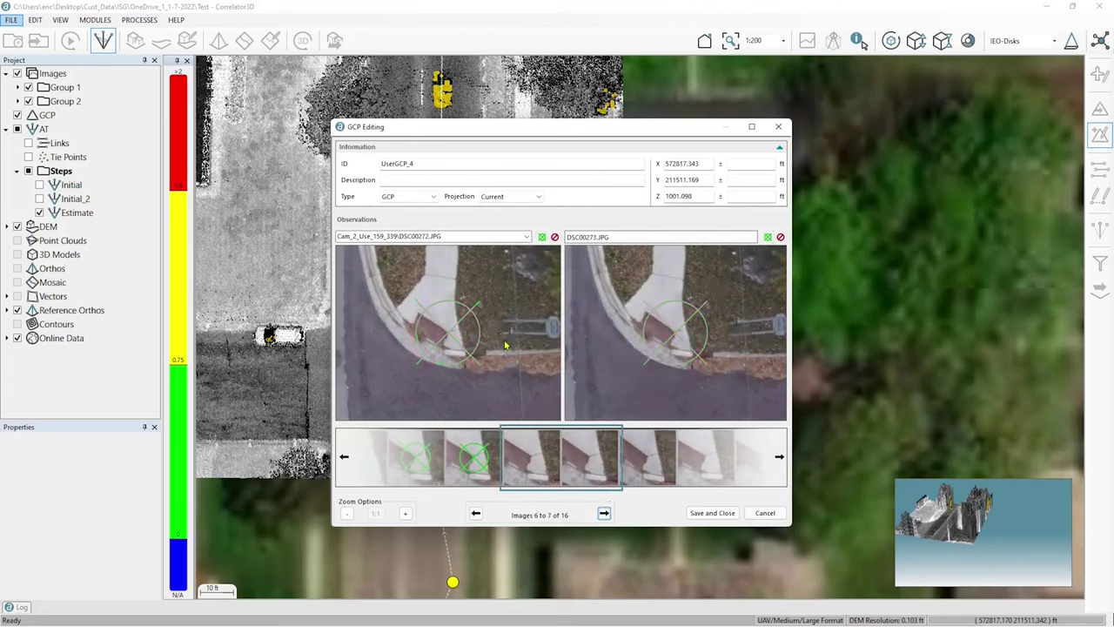
Step UserGCP_4 through image pairs up to 14–15 of 16 and save the GCP edits.
click(604, 512)
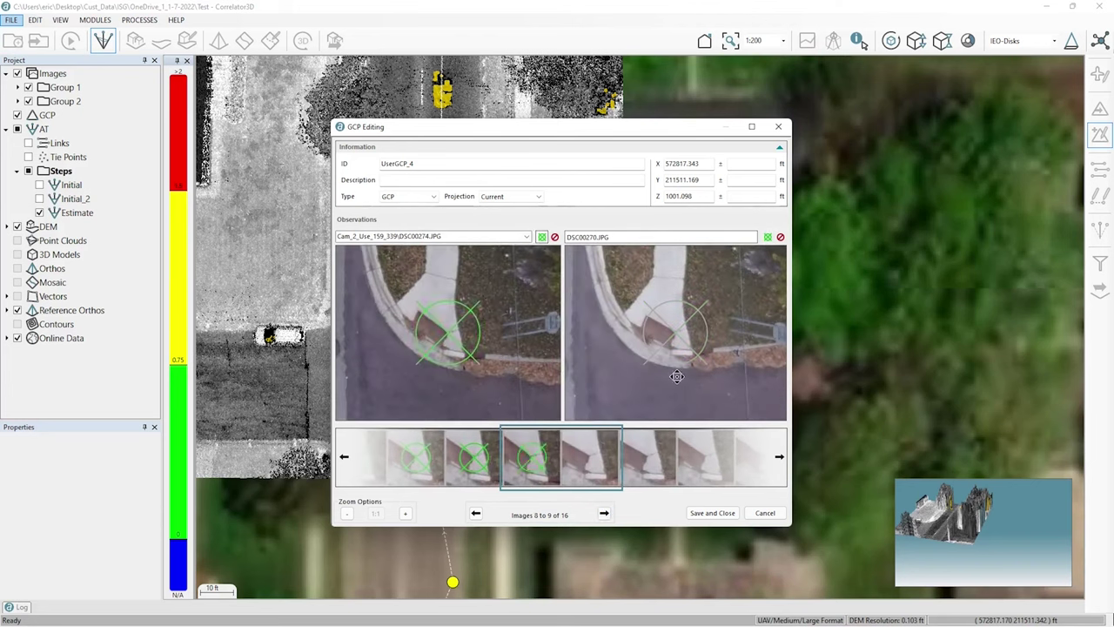
click(604, 513)
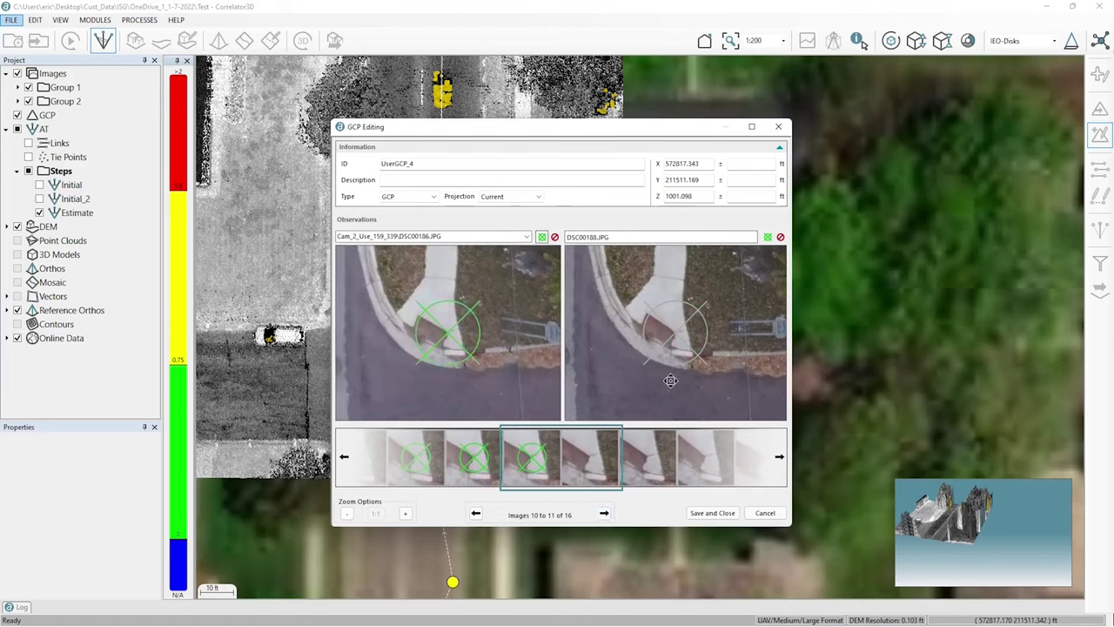
click(605, 513)
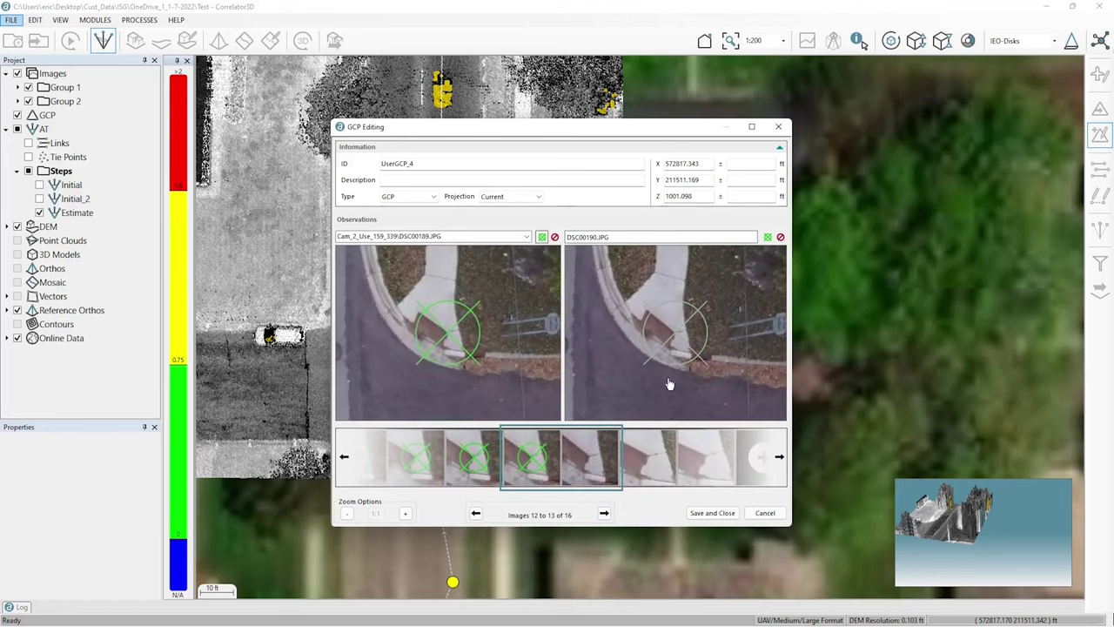
click(604, 513)
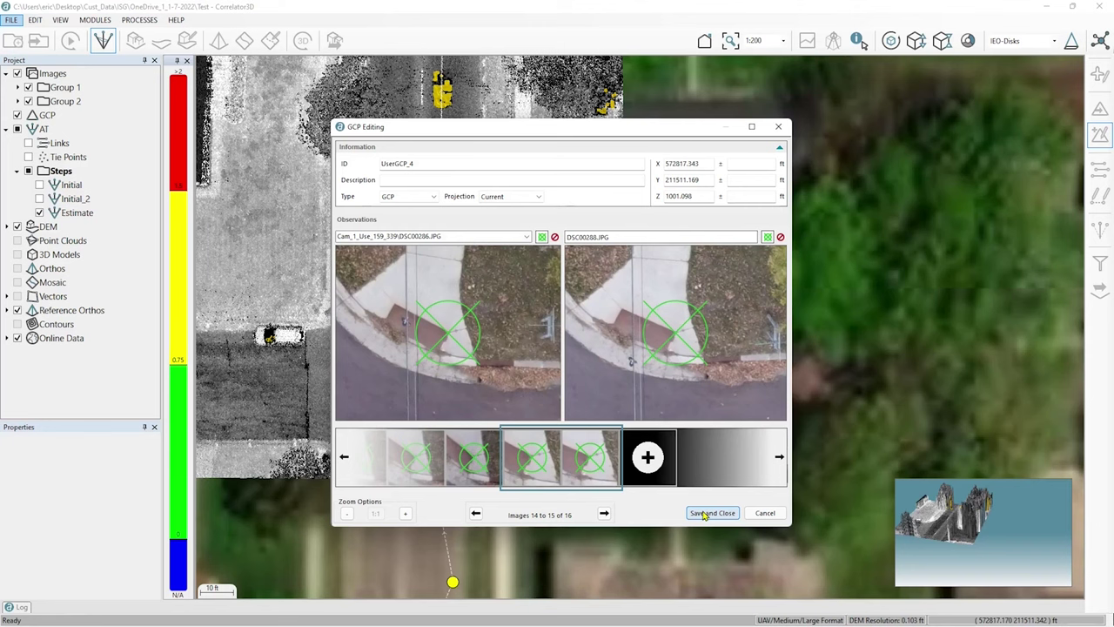
click(705, 515)
Zoom out to about 1:1600 to show all four GCPs across the survey site.
scroll(626, 391, down, 1)
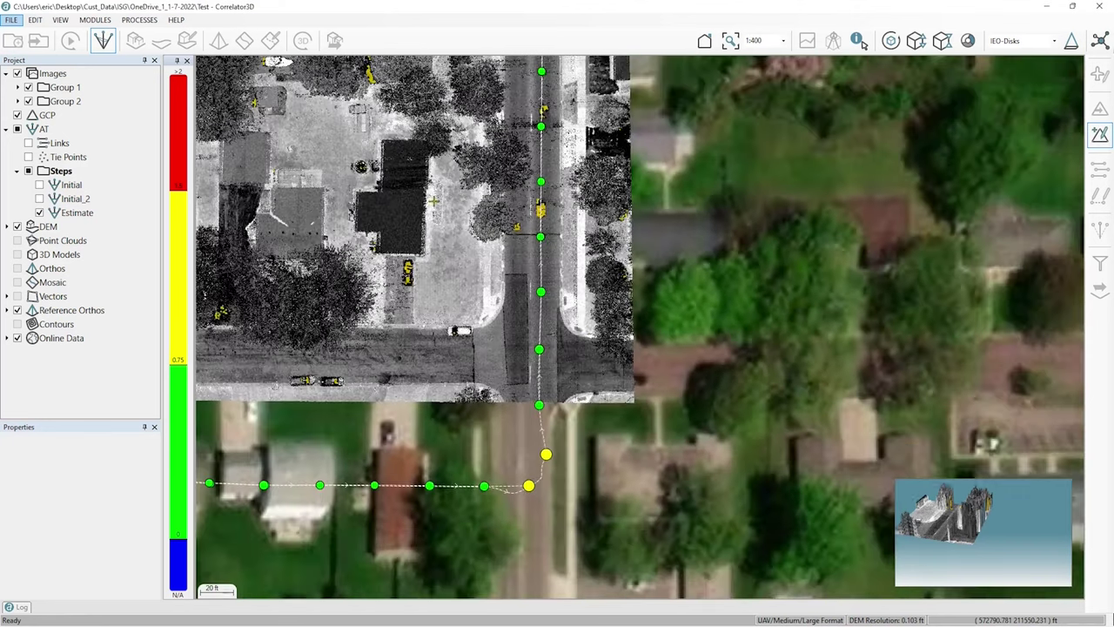
scroll(641, 327, down, 1)
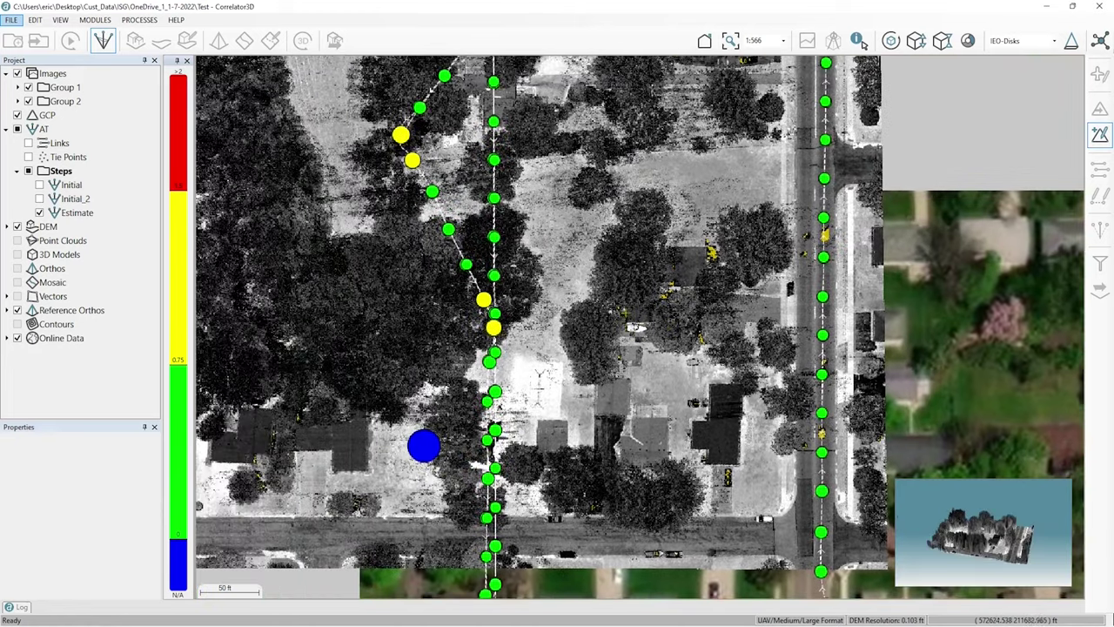
scroll(639, 327, down, 2)
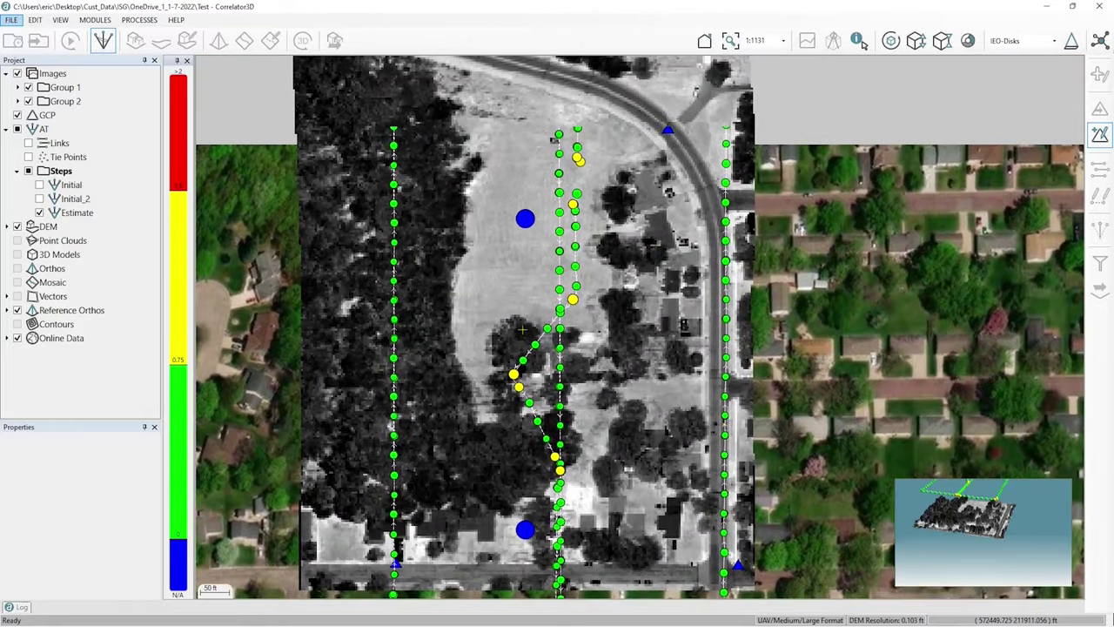
scroll(520, 330, down, 3)
scroll(523, 328, up, 2)
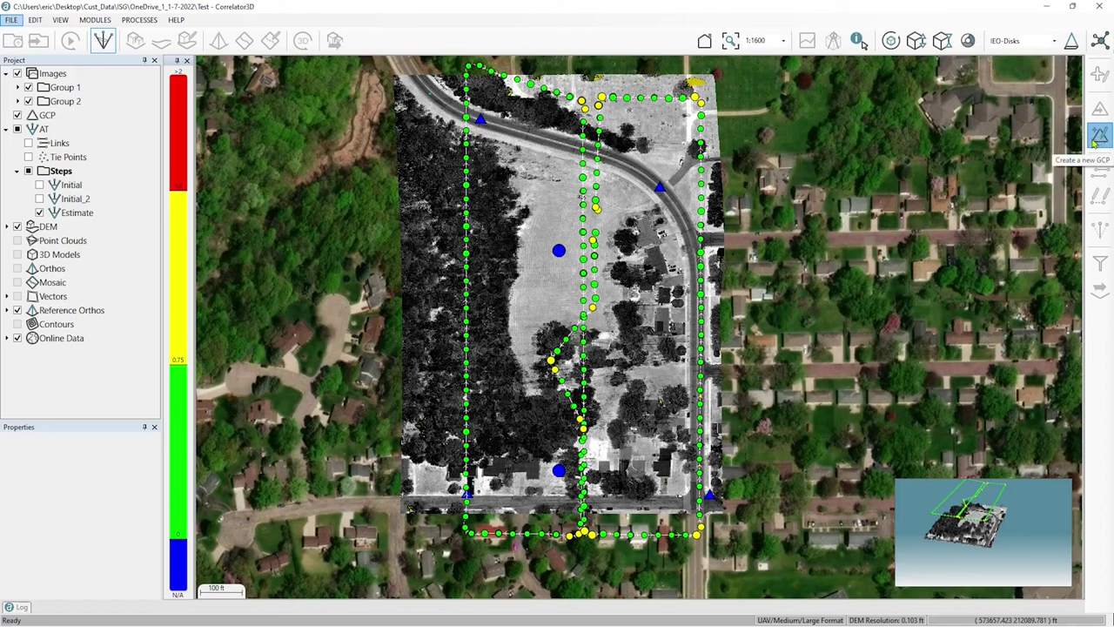
click(1100, 137)
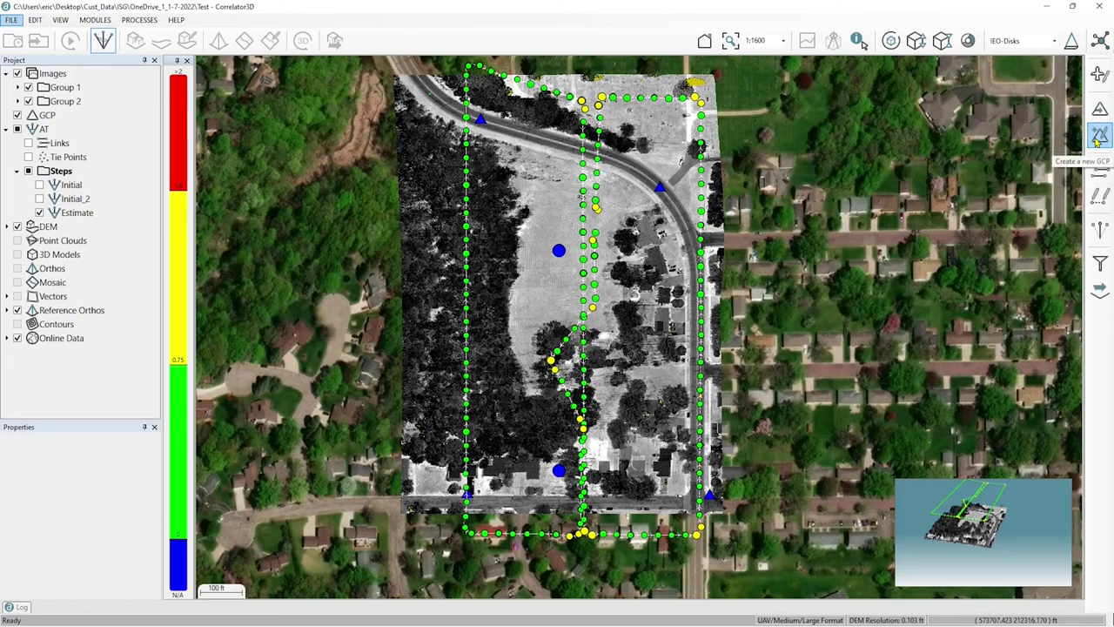
Run a Full AT Unconstrained bundle adjustment with unconstrained calibration, referenced to ground control points.
click(1102, 233)
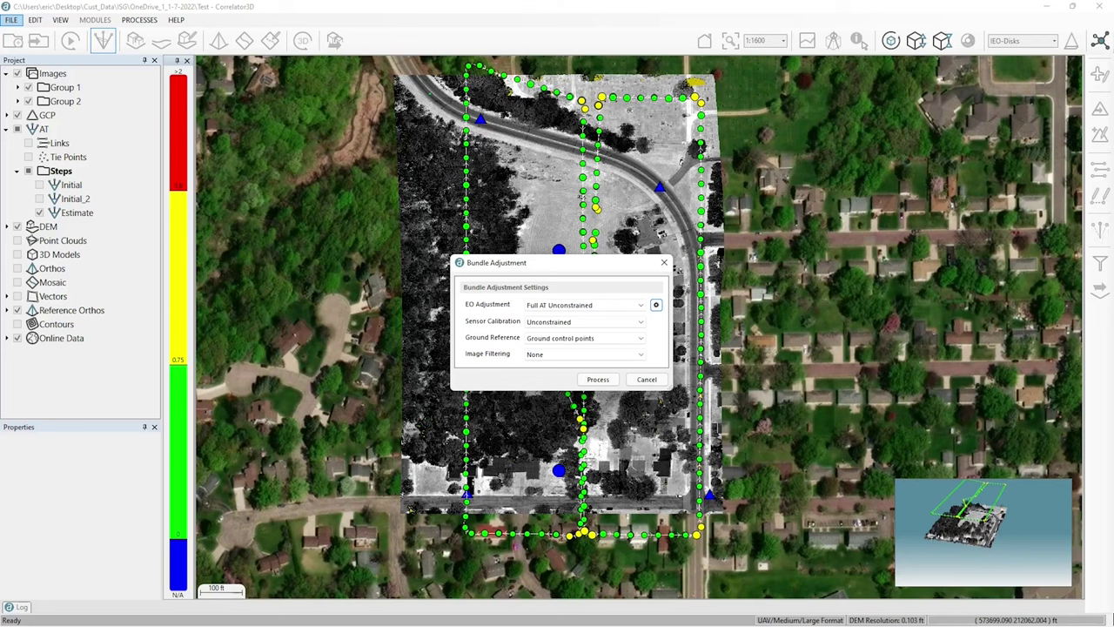
click(598, 380)
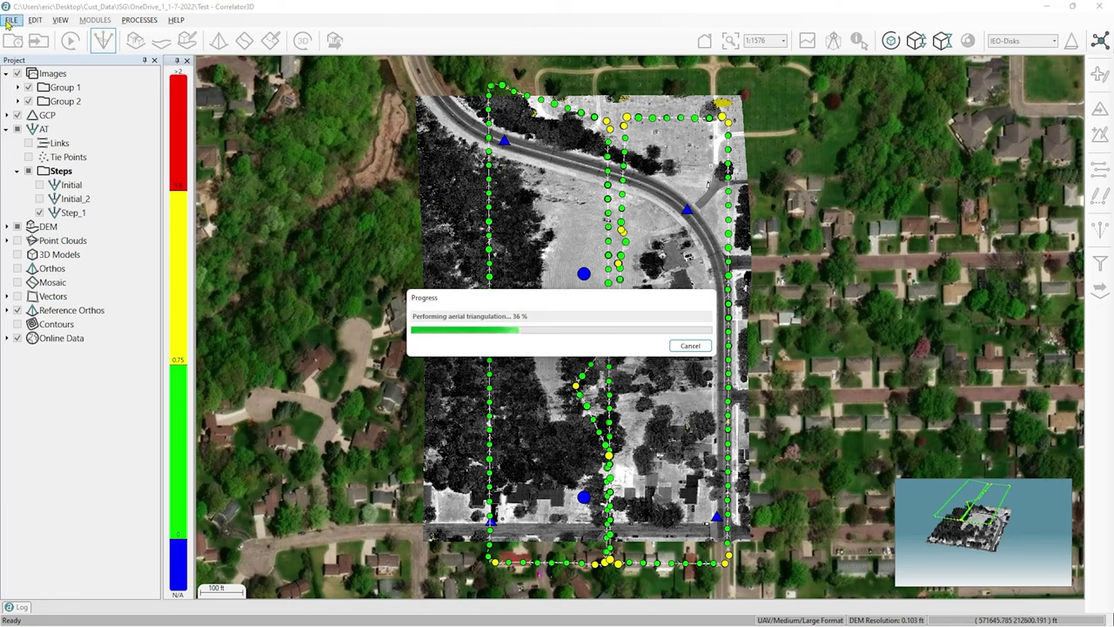
Cancel the running triangulation and open the recent Processing\Correlator3D\Project.c3d at Refine IEO parameters.
click(686, 347)
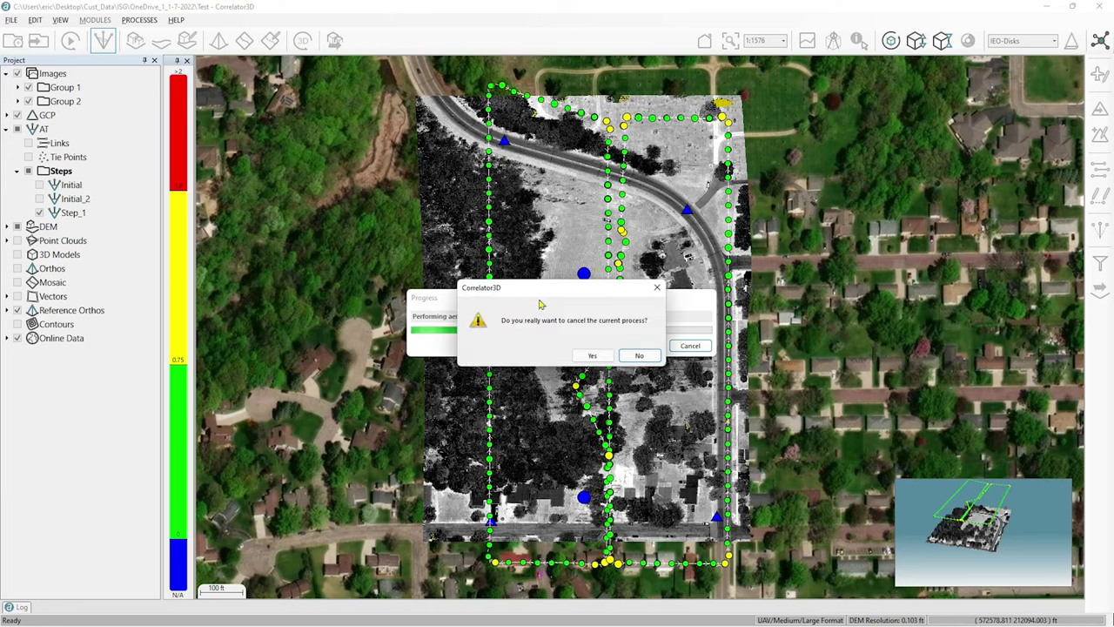
click(599, 359)
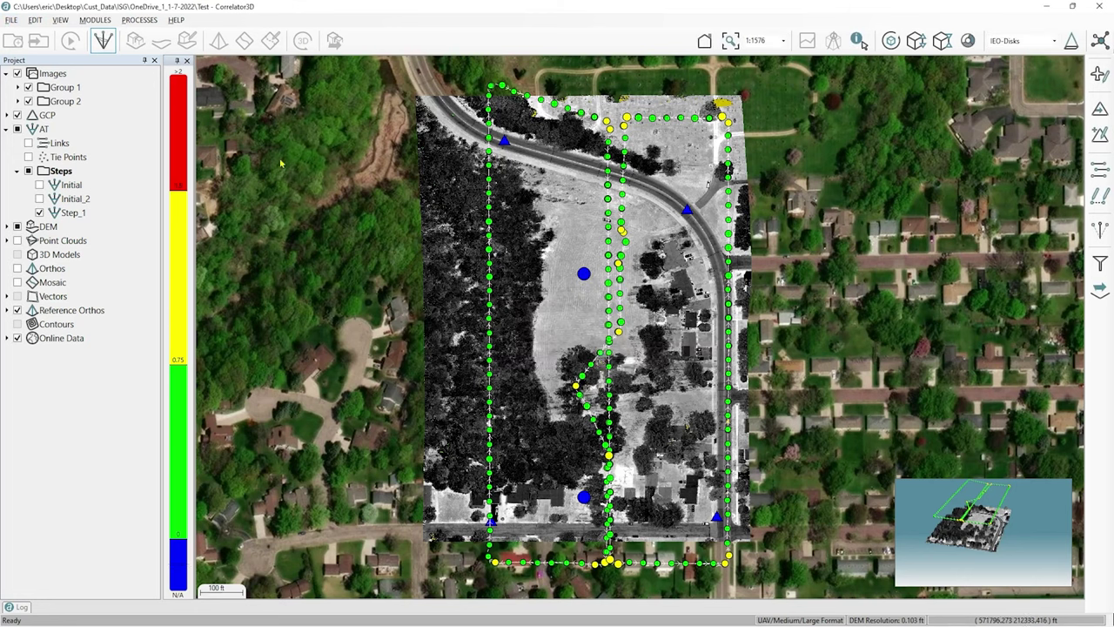
click(12, 20)
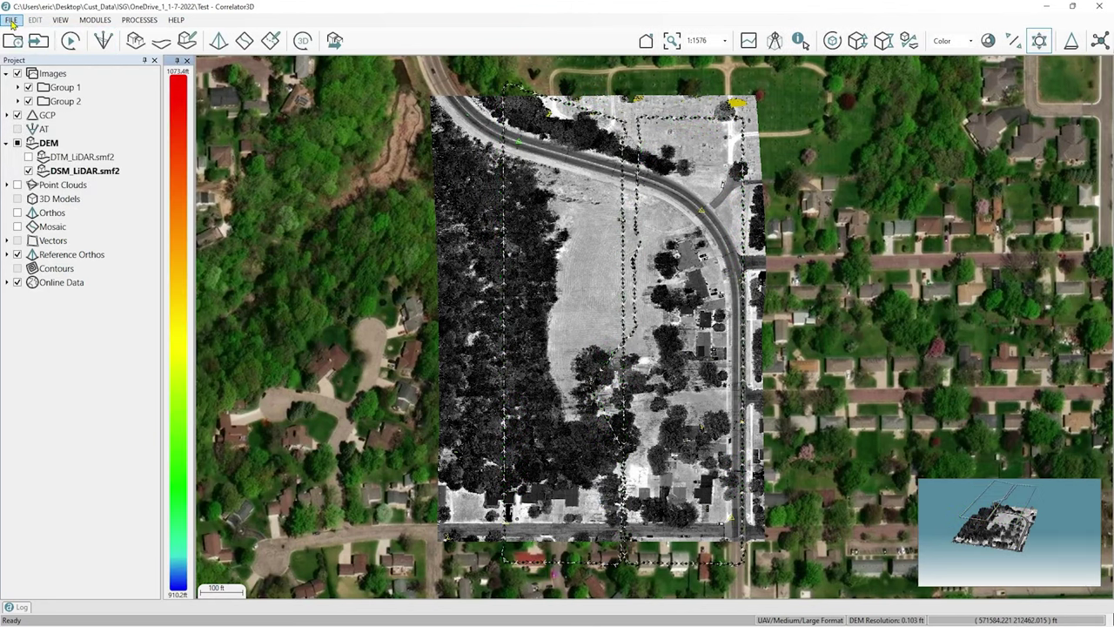
click(11, 19)
mouse_move(29, 45)
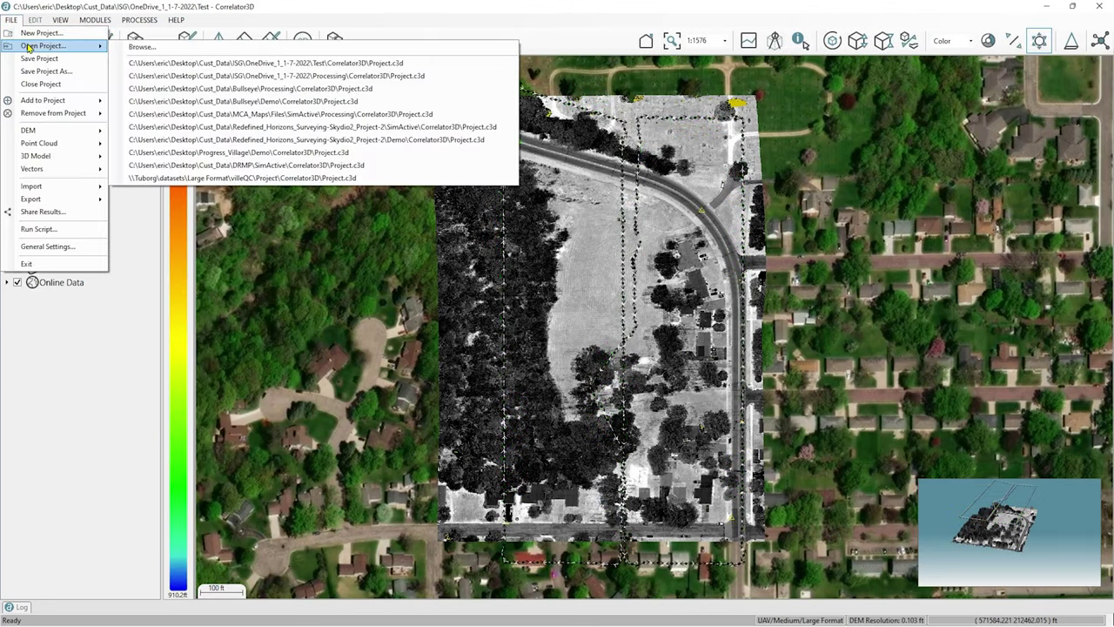
click(248, 78)
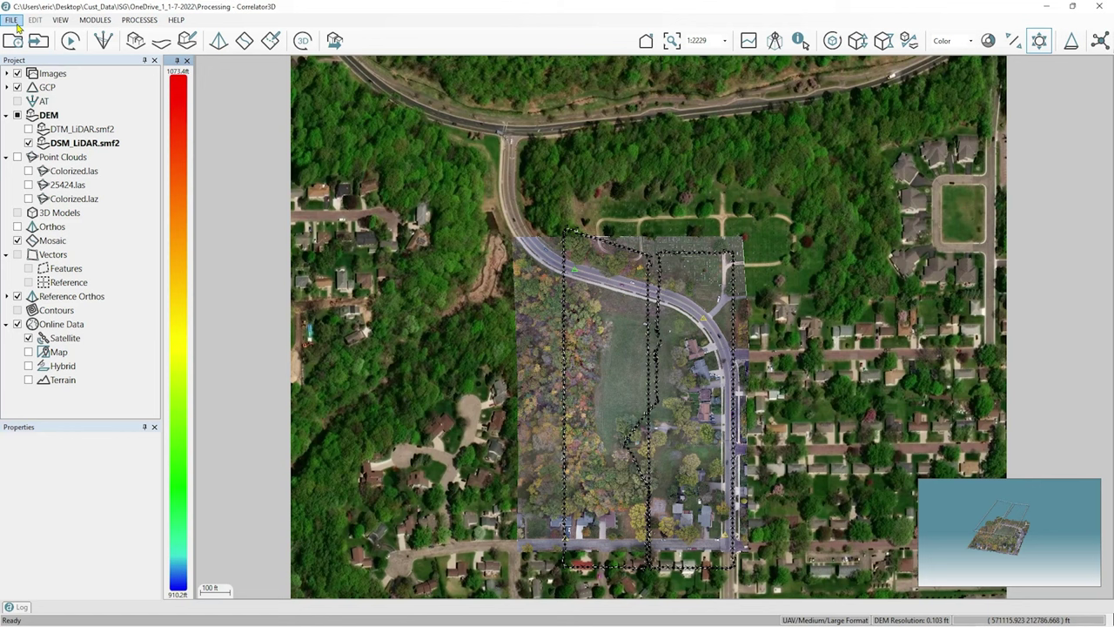
click(102, 46)
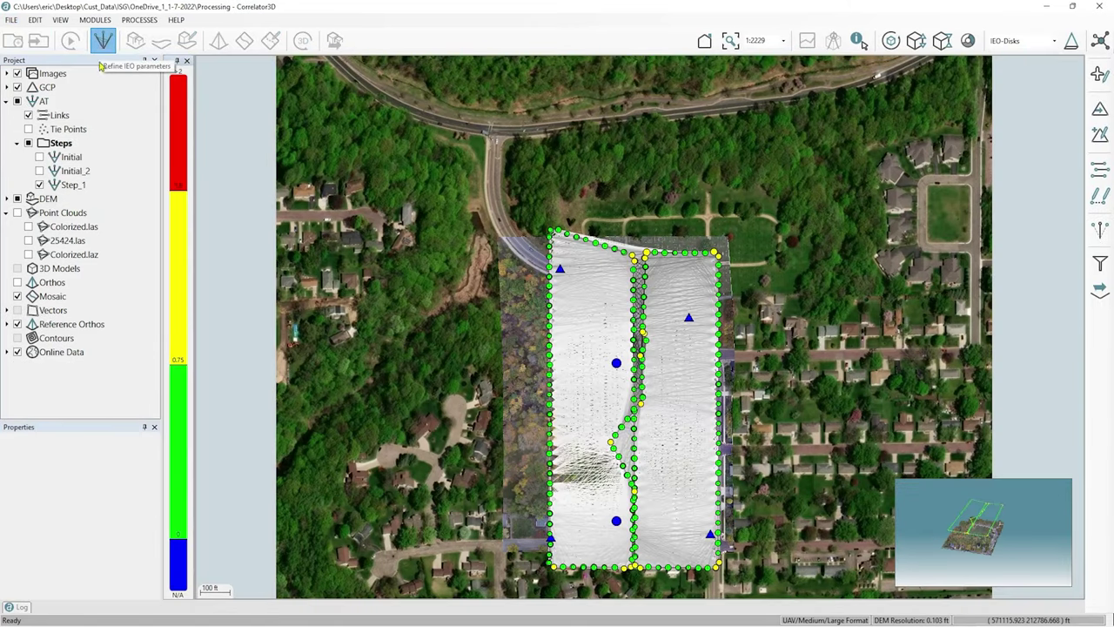
mouse_move(139, 188)
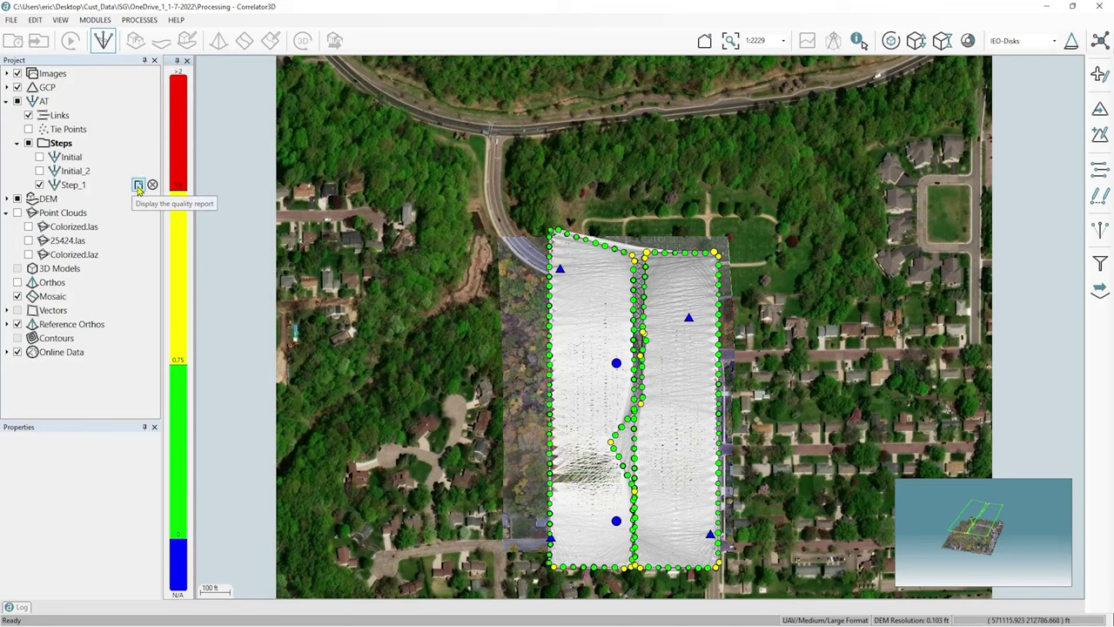
Display Step_1's Quality Report and scroll down to the Bundle Adjustment Parameters.
click(139, 185)
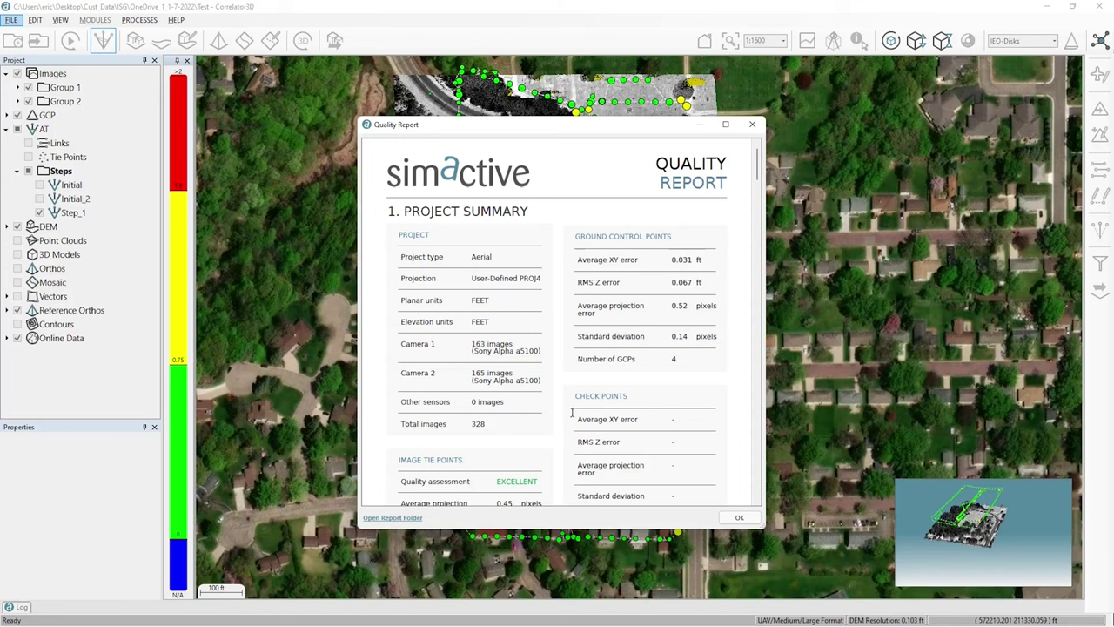
mouse_move(575, 238)
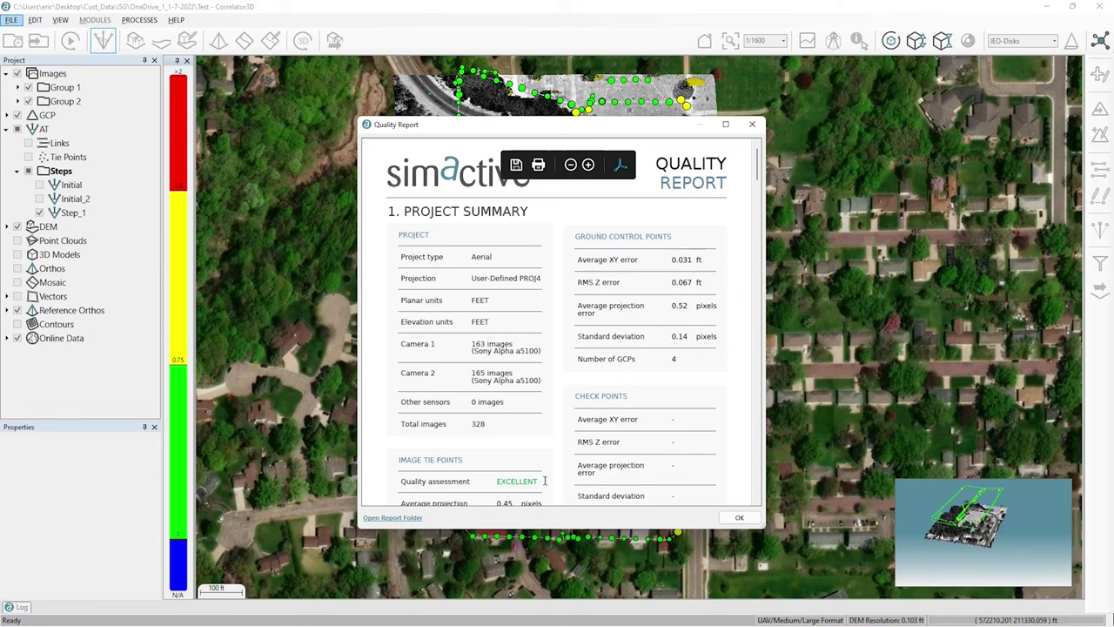
scroll(545, 481, down, 2)
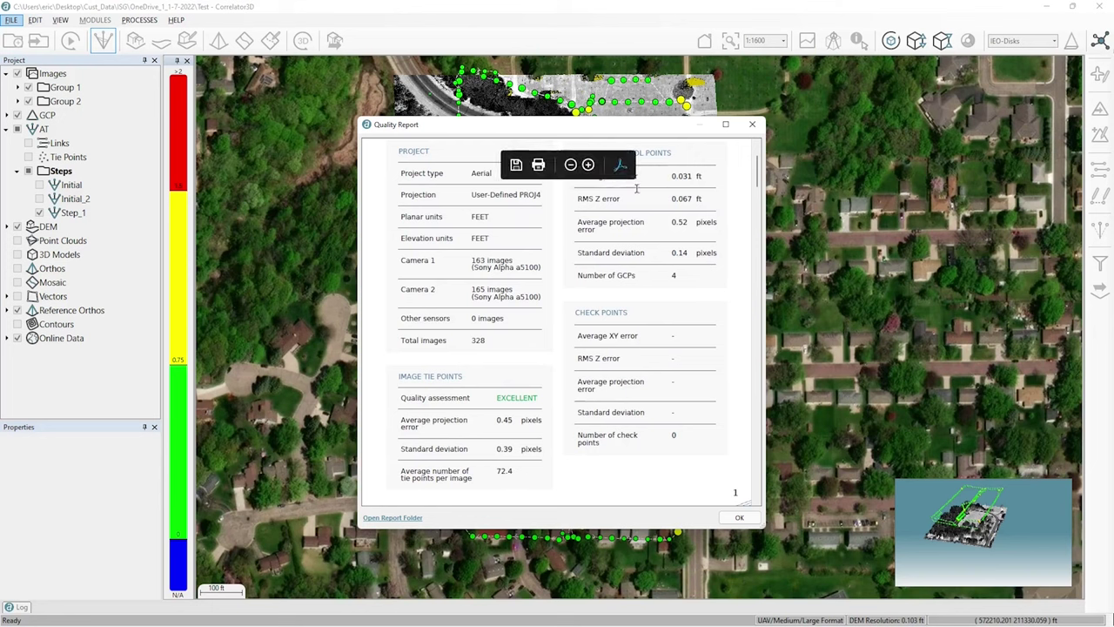
scroll(707, 189, up, 2)
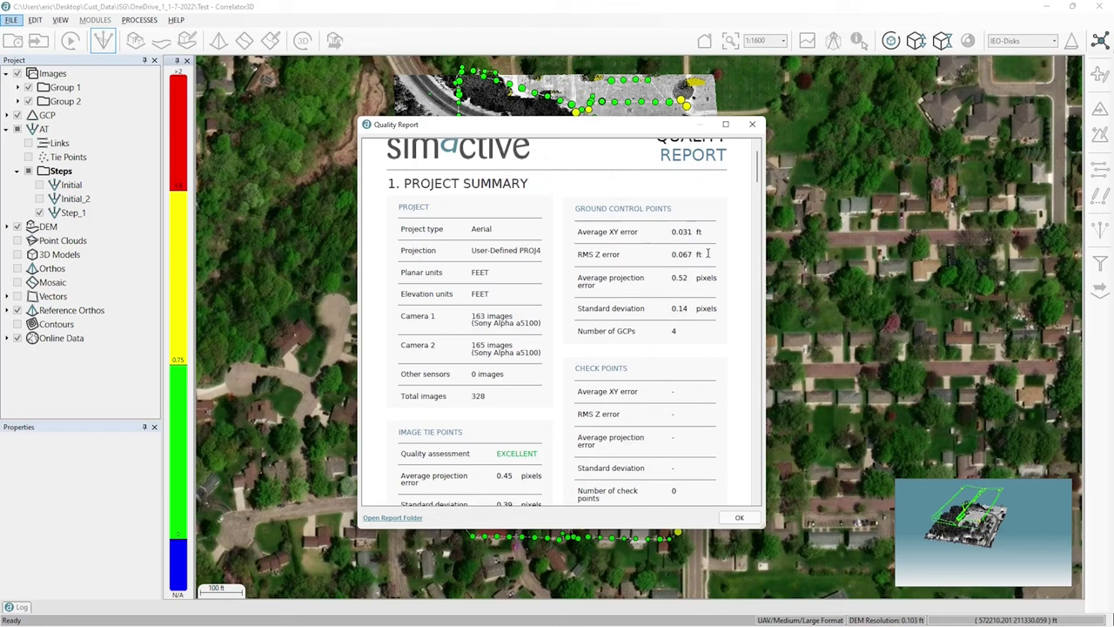
scroll(688, 307, down, 5)
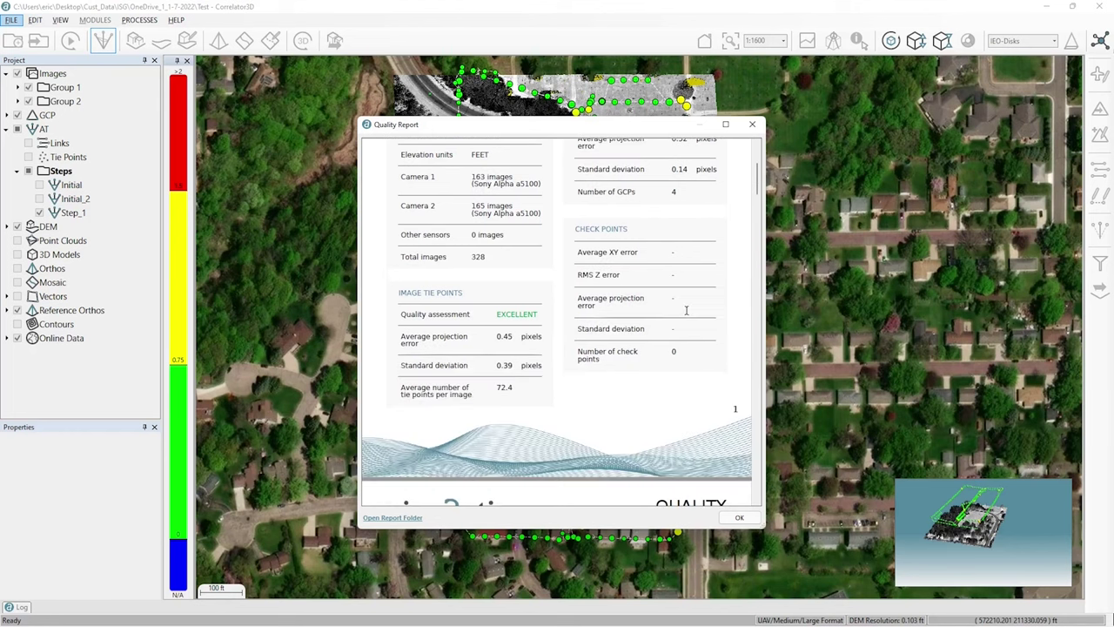
scroll(687, 310, down, 4)
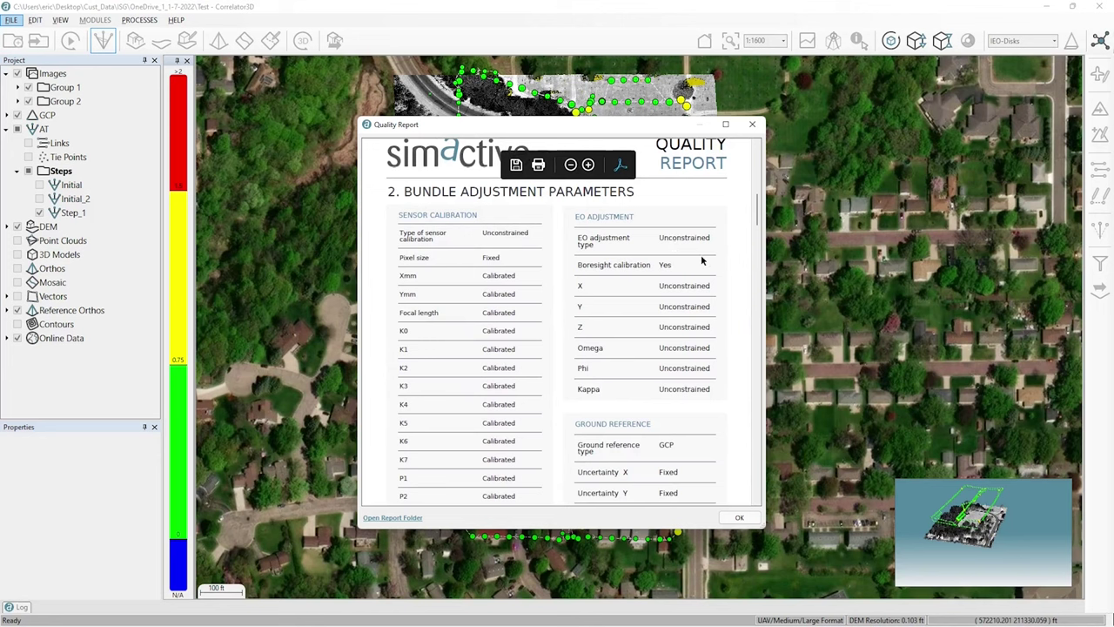
Scroll the Quality Report down to the Detailed Error table for UserGCP_1 through UserGCP_4.
scroll(700, 254, down, 10)
scroll(701, 255, down, 1)
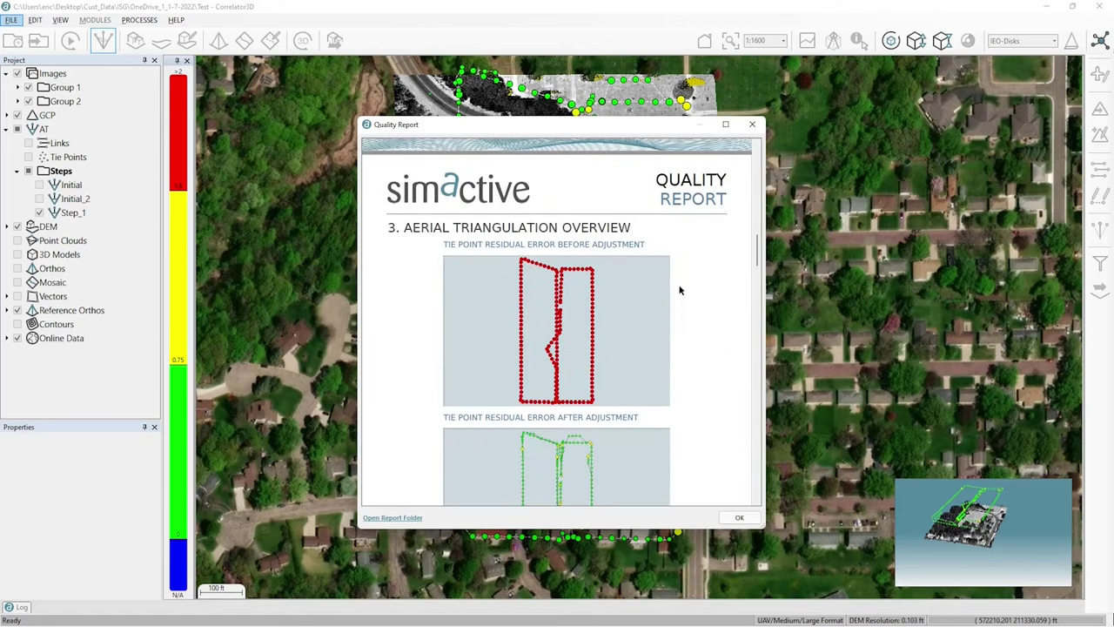
scroll(683, 328, down, 2)
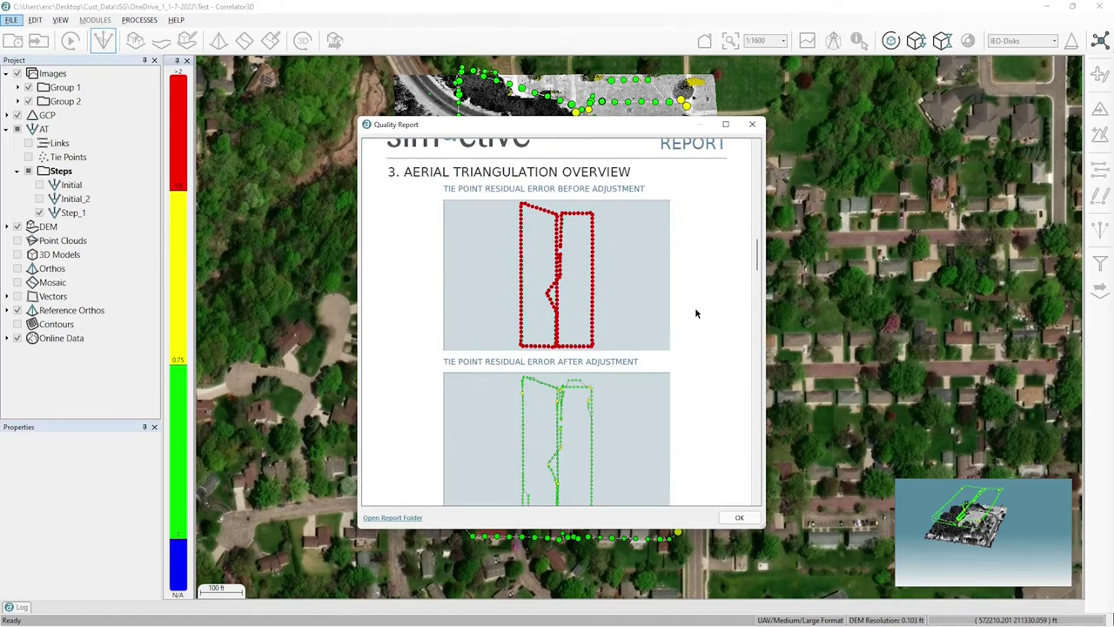
scroll(695, 312, down, 2)
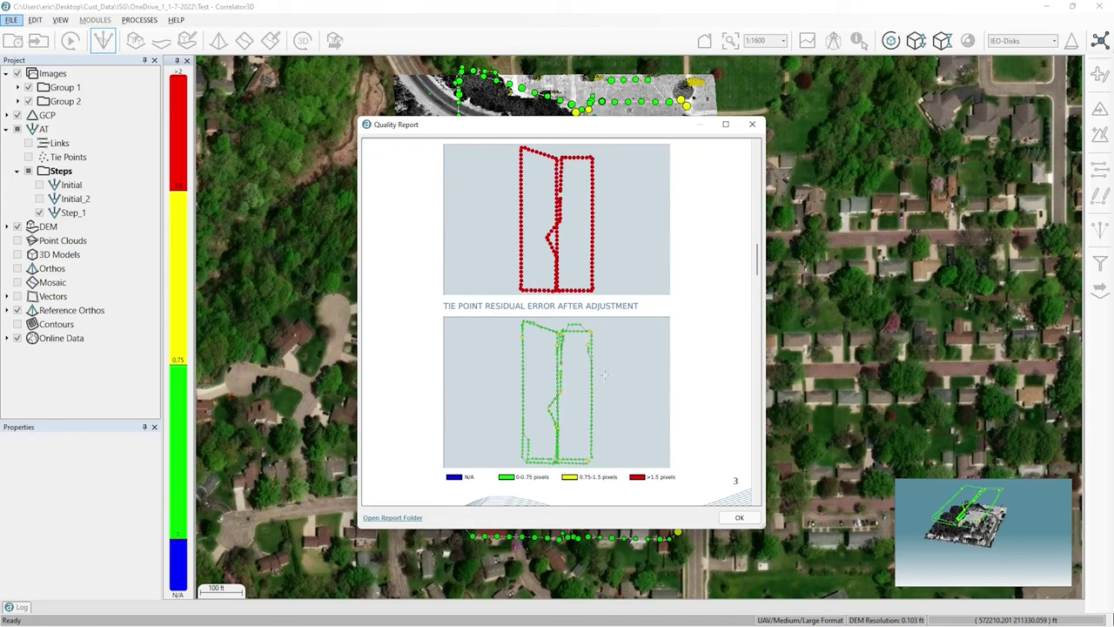
scroll(705, 318, down, 2)
scroll(692, 318, down, 12)
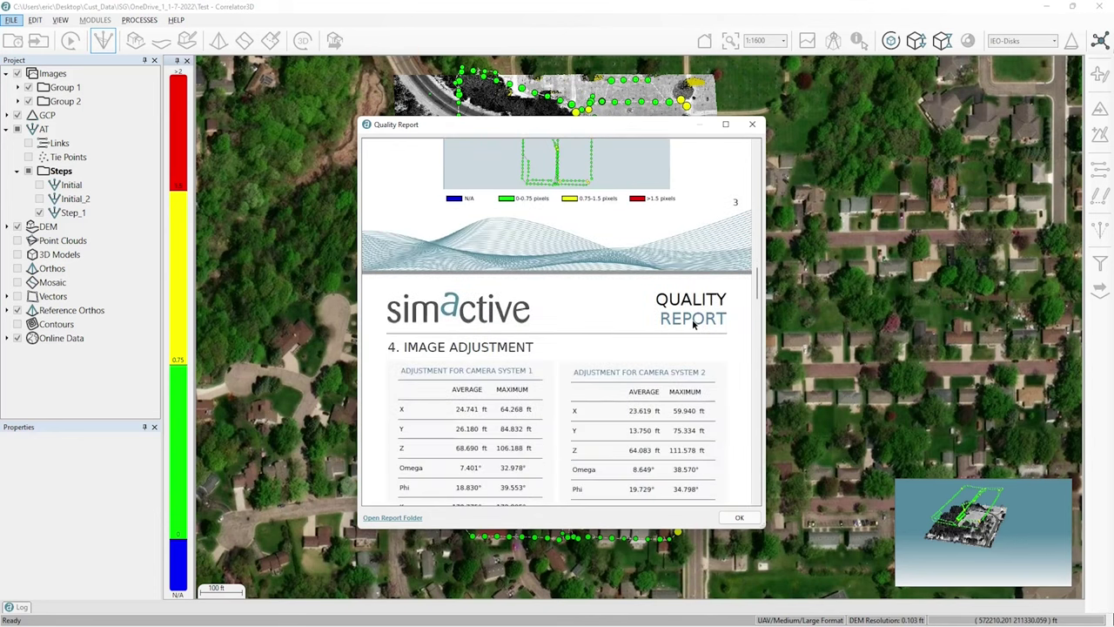
scroll(693, 324, down, 1)
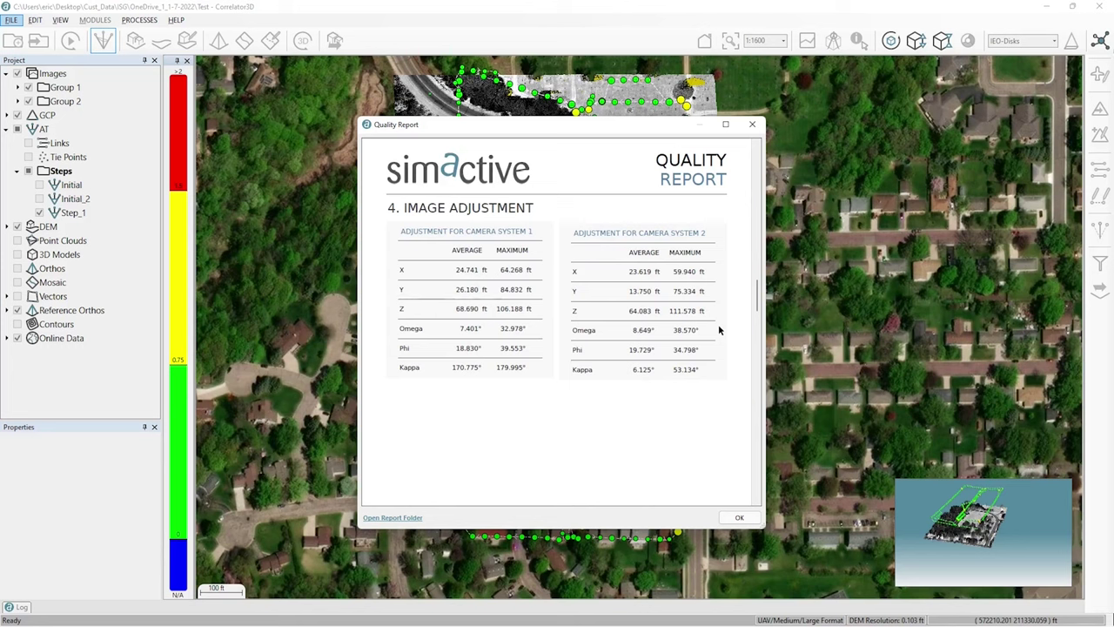
scroll(691, 326, down, 8)
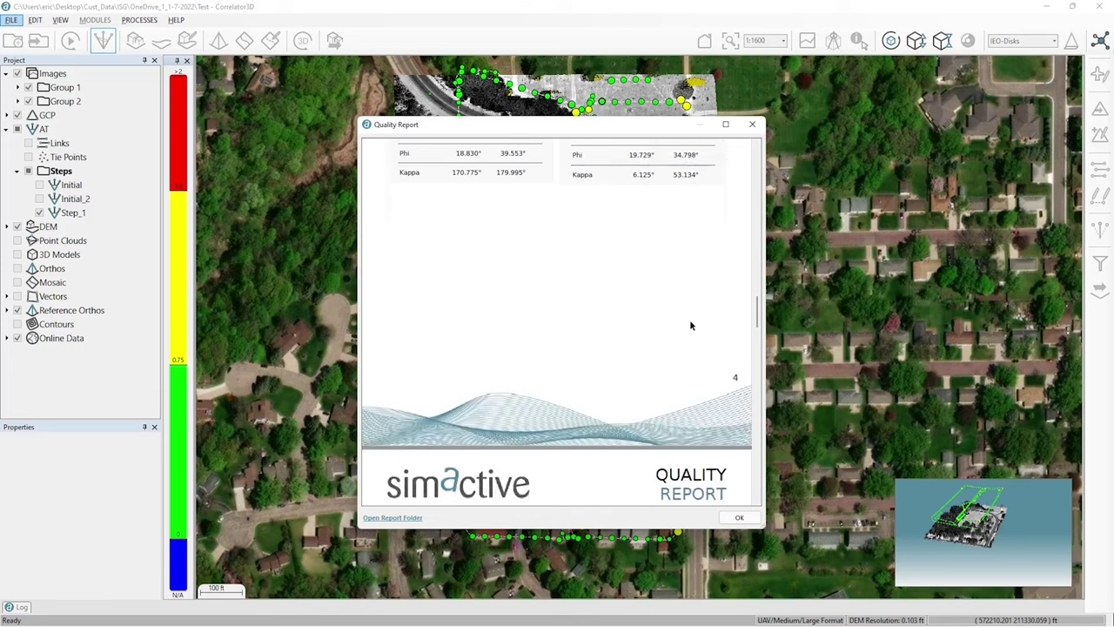
scroll(690, 326, down, 12)
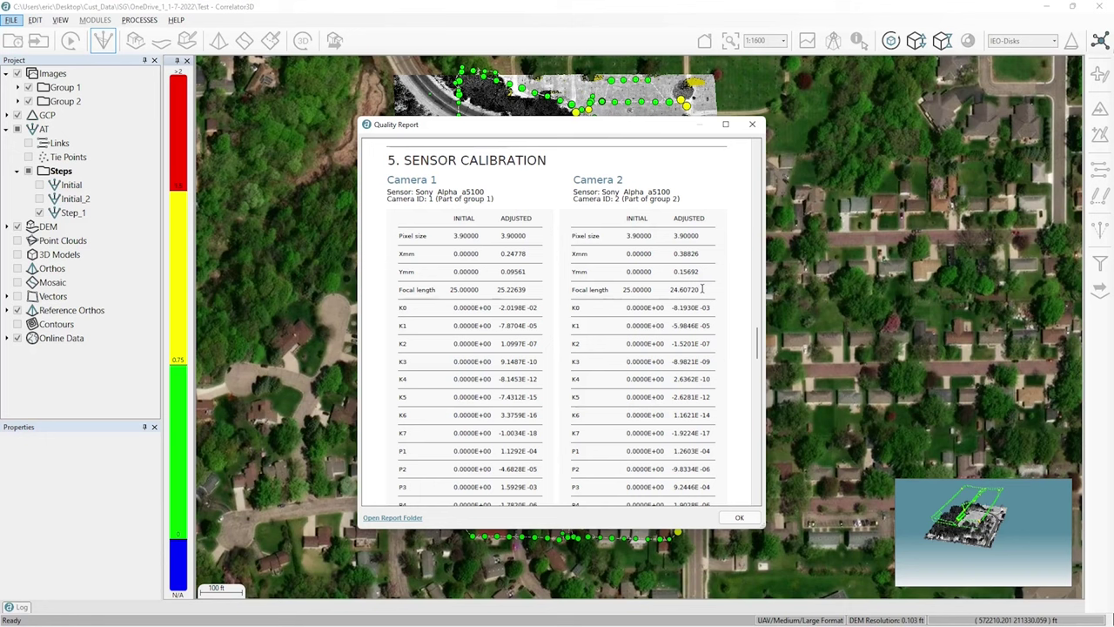
scroll(702, 291, down, 10)
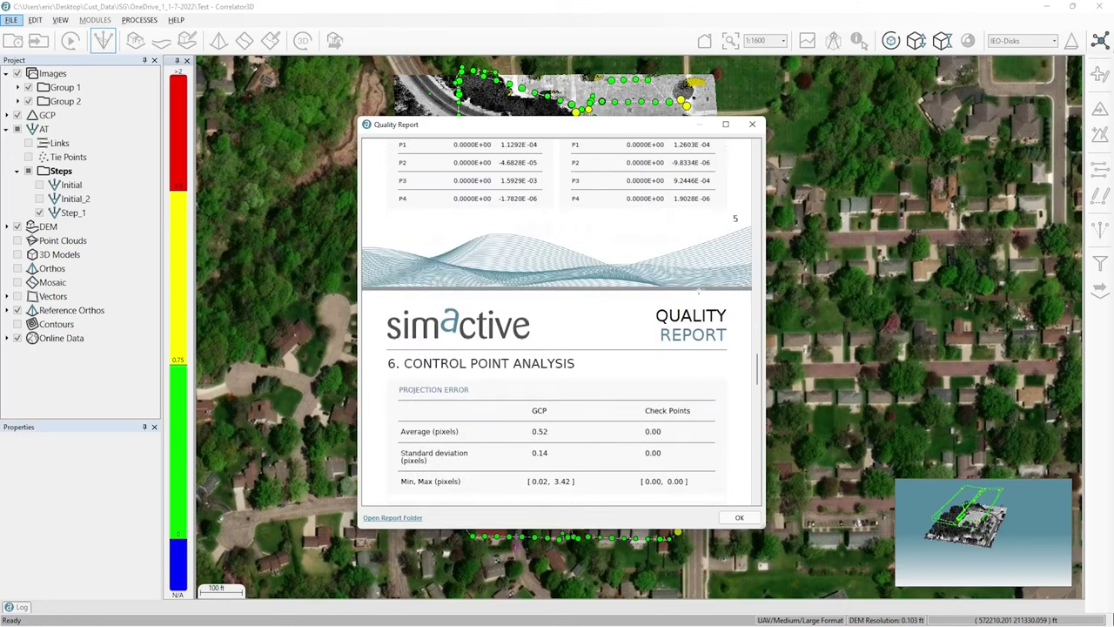
scroll(701, 294, down, 1)
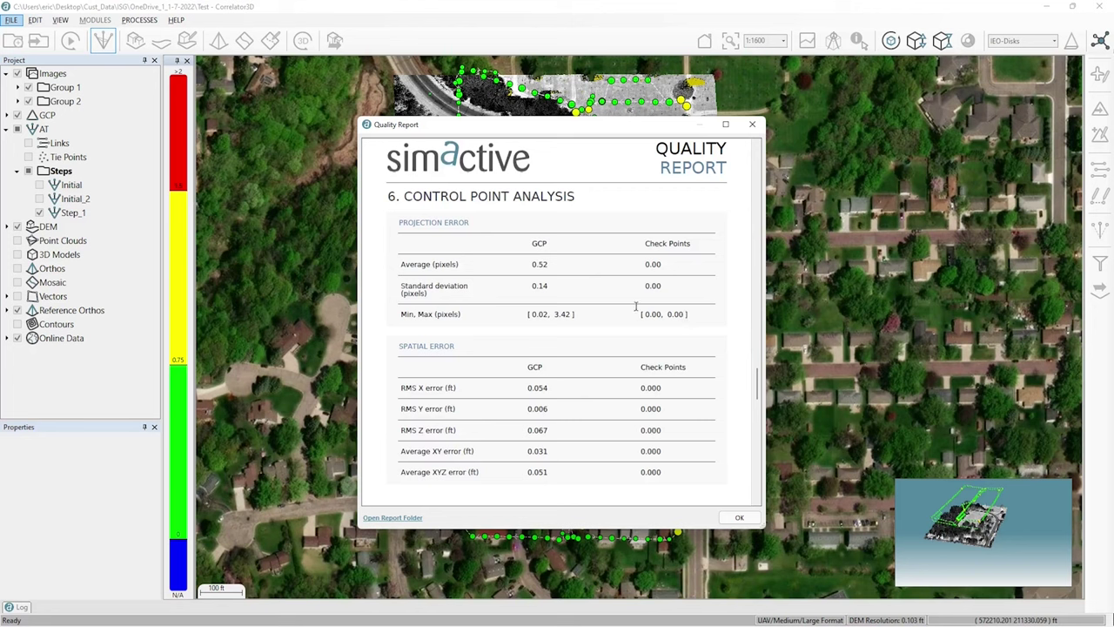
scroll(620, 334, down, 1)
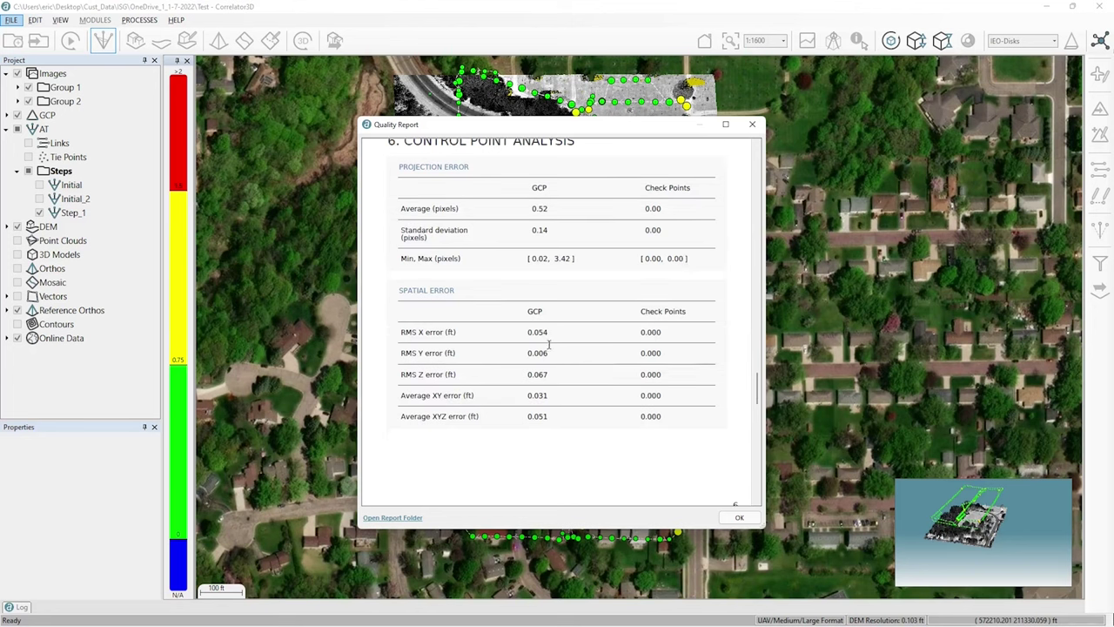
scroll(563, 394, down, 6)
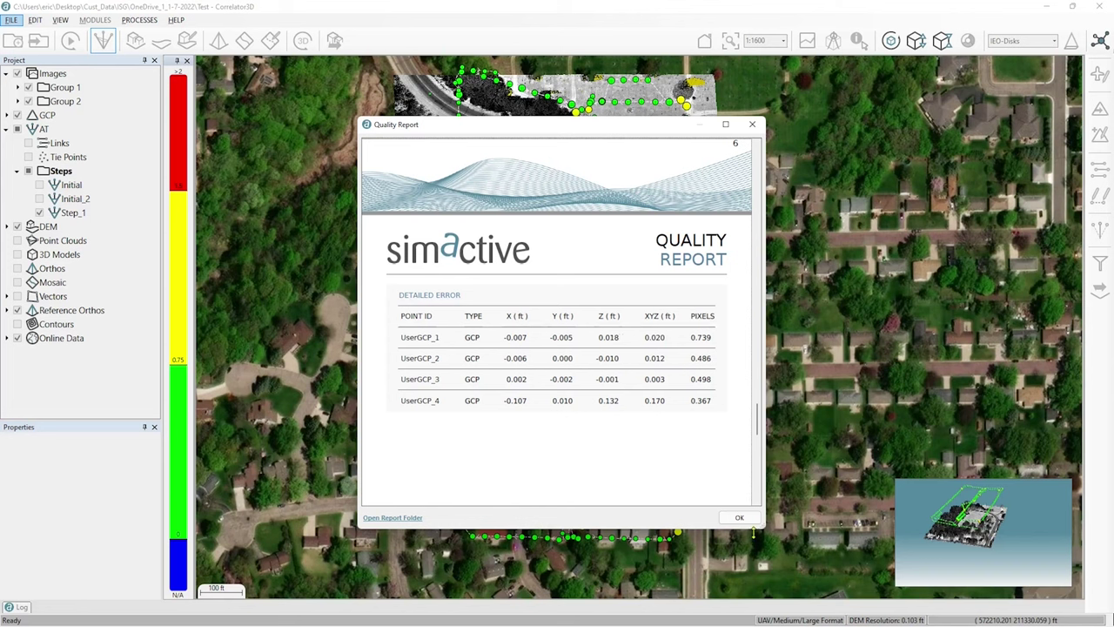
Close the Quality Report and hide the Reference Orthos and Images layers.
click(747, 520)
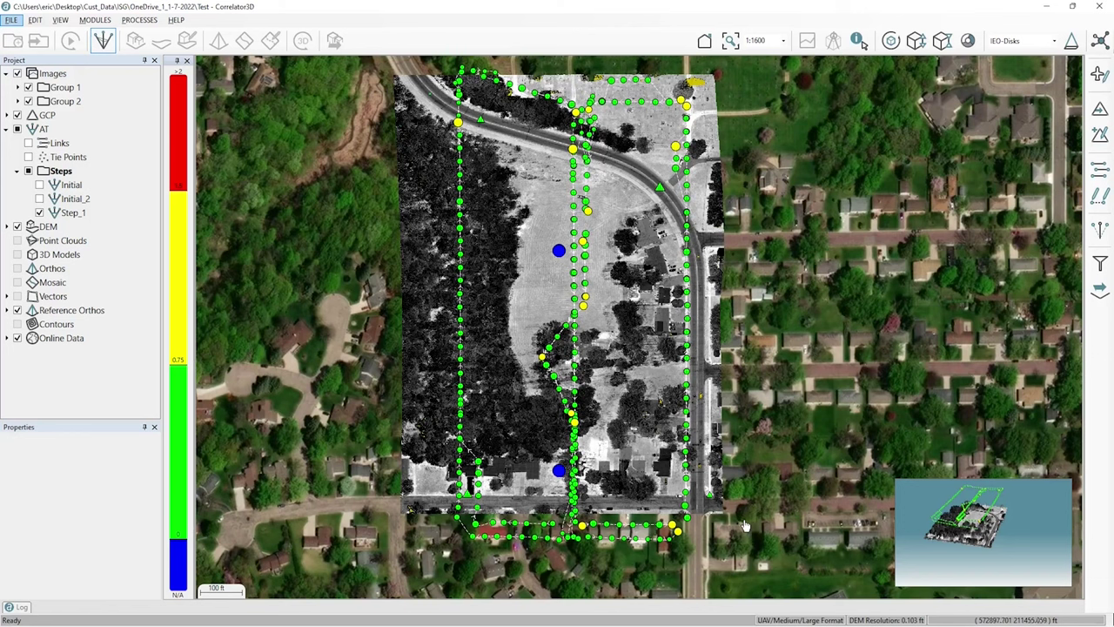
click(16, 310)
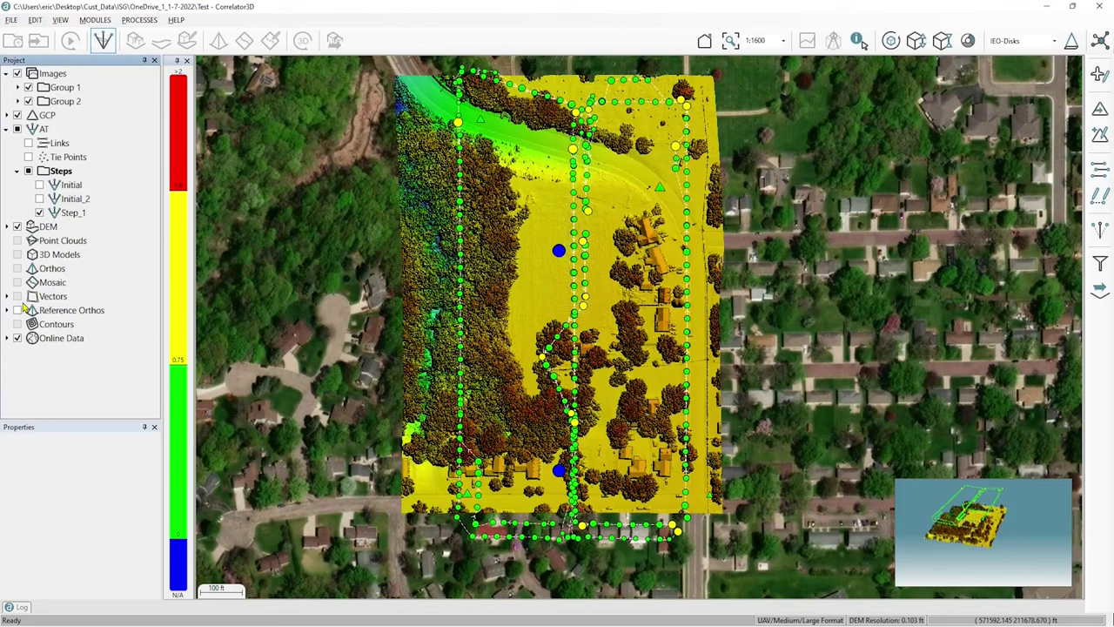
click(18, 74)
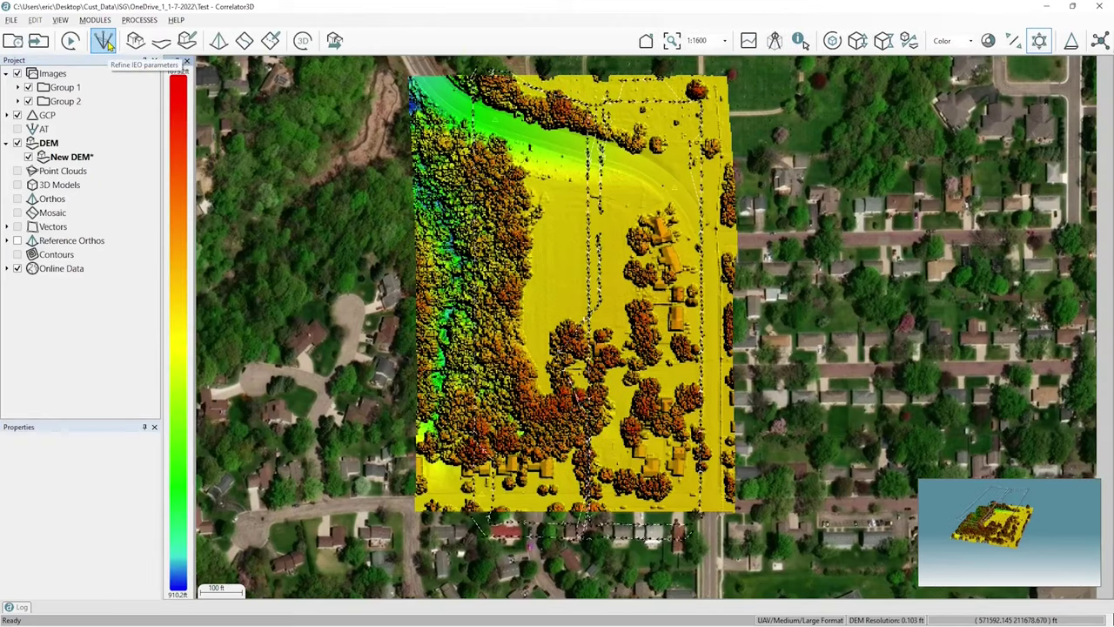
Hide the image groups and start DTM extraction, agreeing to save the changed DEM first.
click(18, 73)
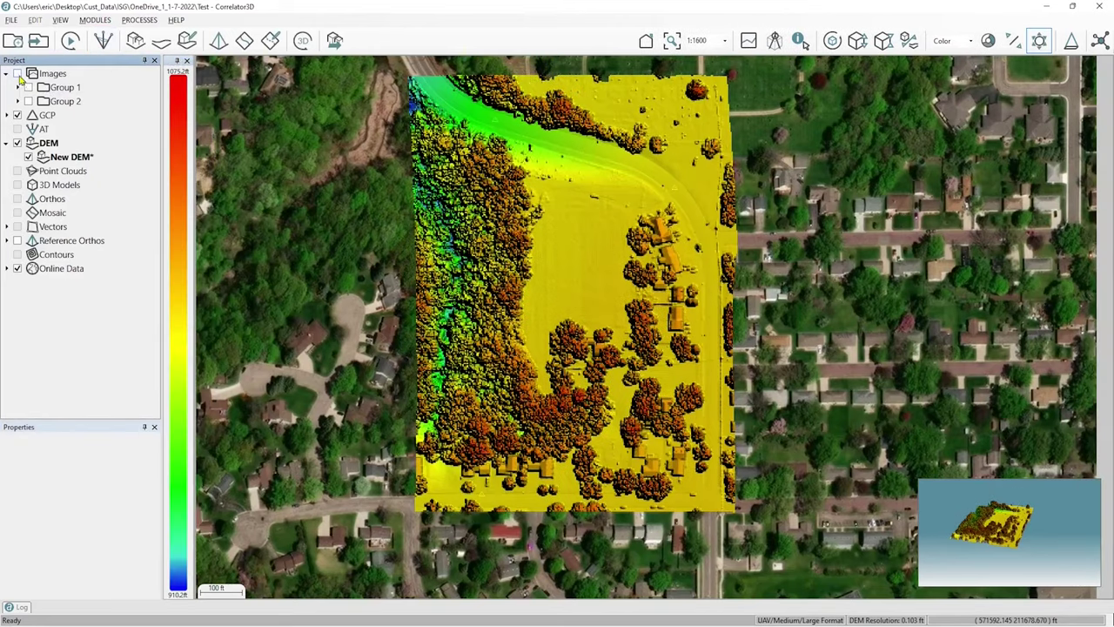
click(161, 48)
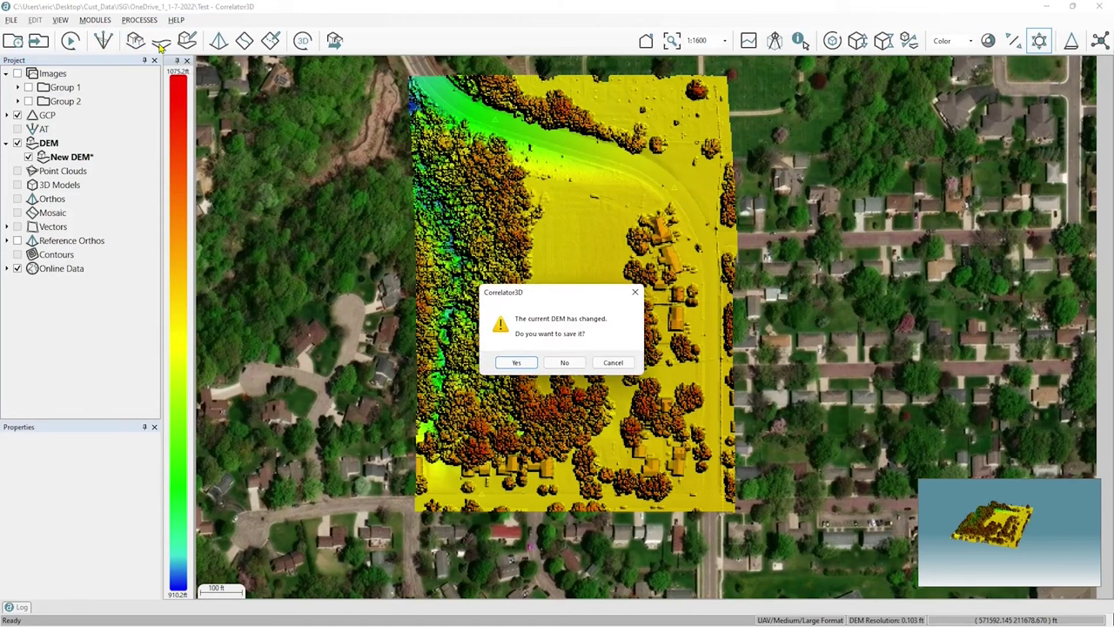
click(517, 363)
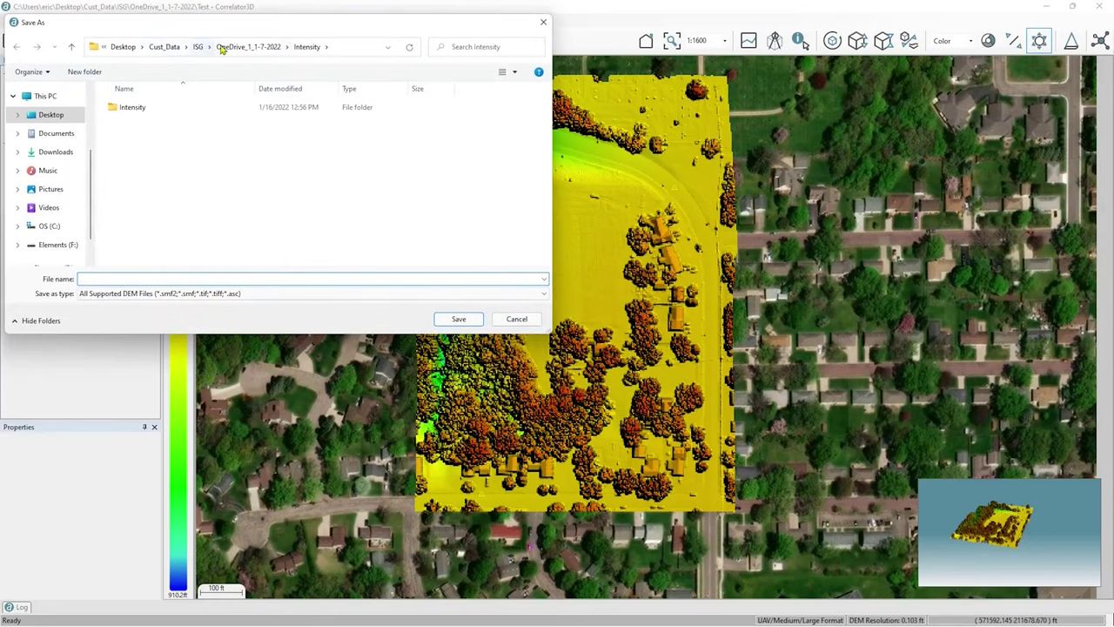
Save the changed DEM as DSM.smf.
right_click(119, 128)
key(Escape)
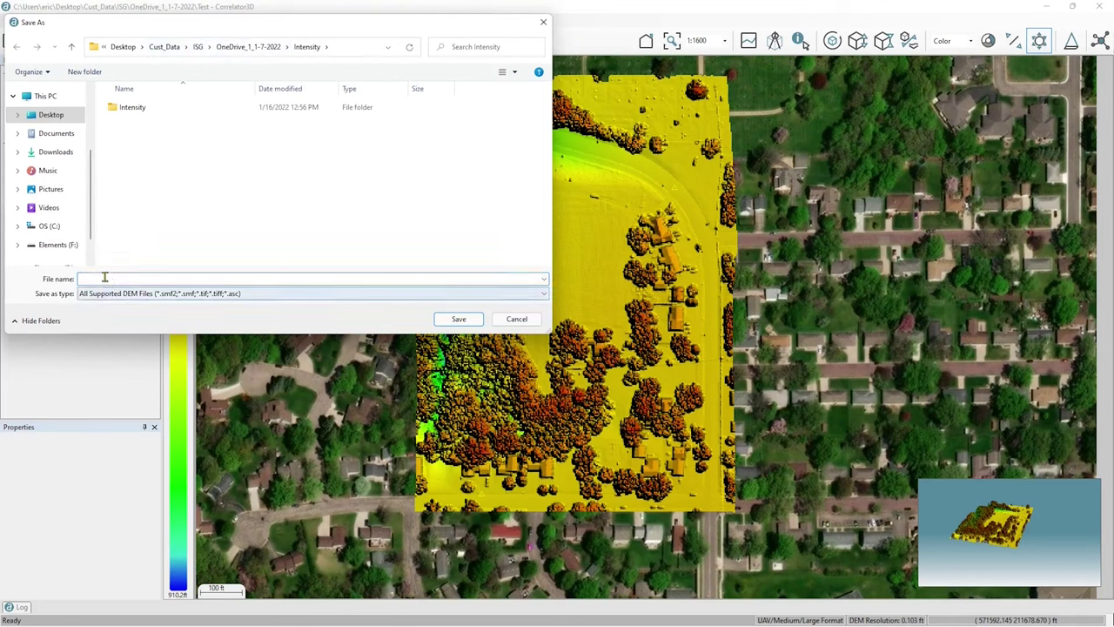
click(104, 278)
text(DSM)
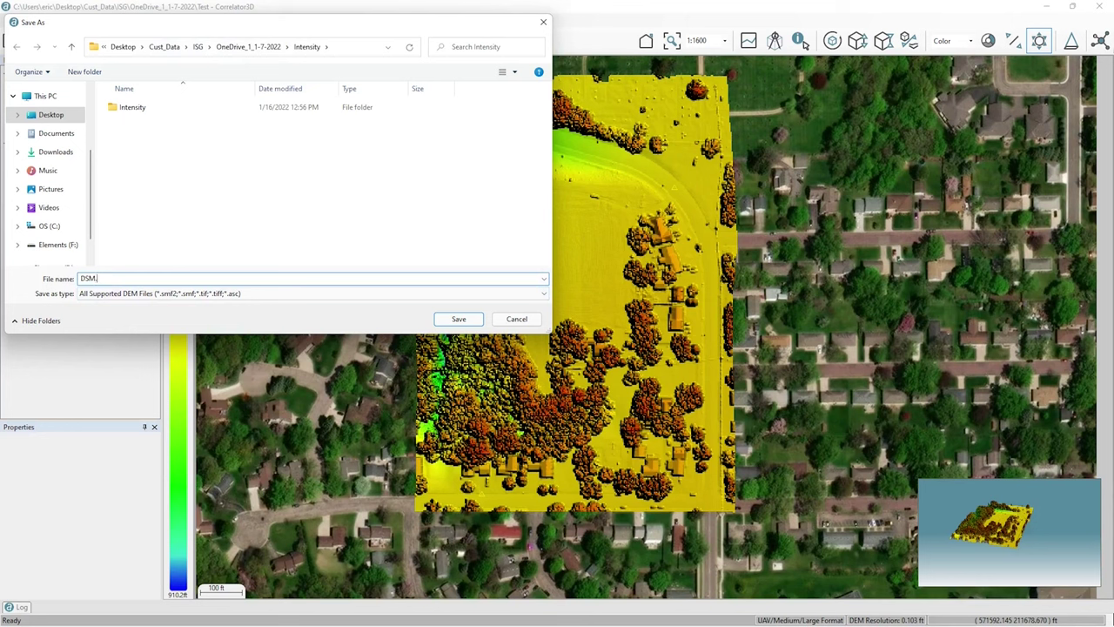
text(.smf)
click(454, 323)
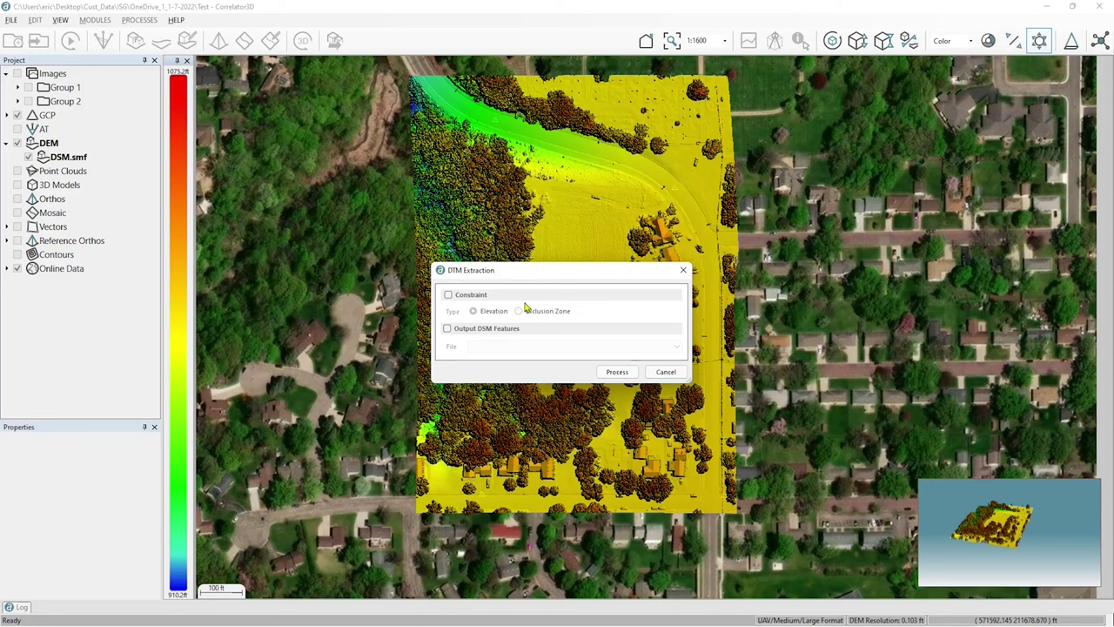
Run DTM Extraction on the saved DSM with all options left unchecked.
click(620, 374)
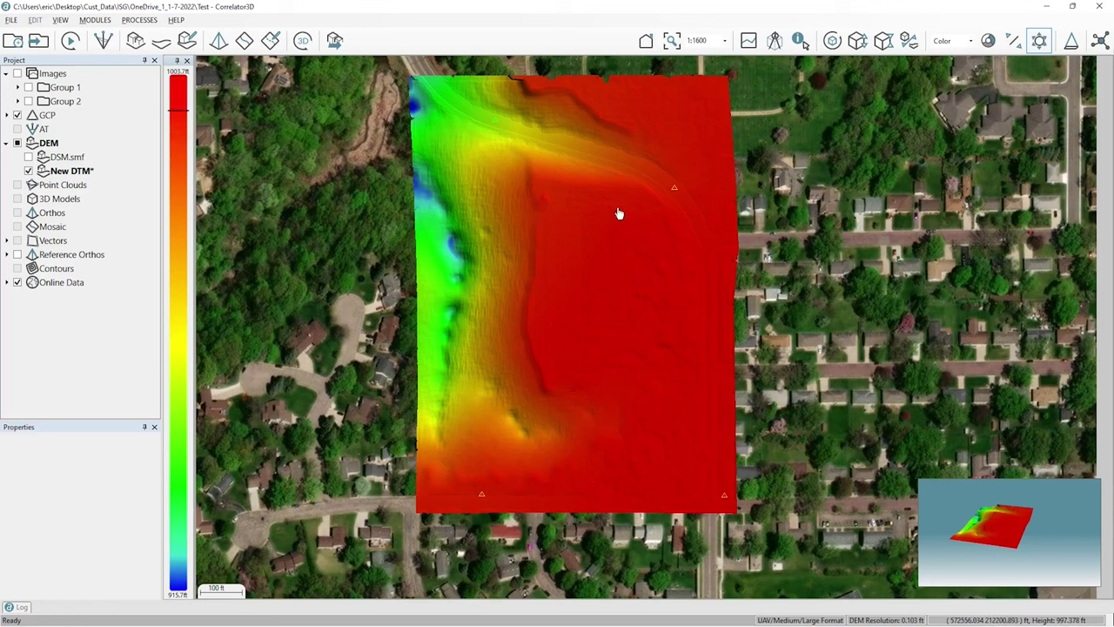
Enter DEM editing mode and choose the polygon selection tool.
click(187, 42)
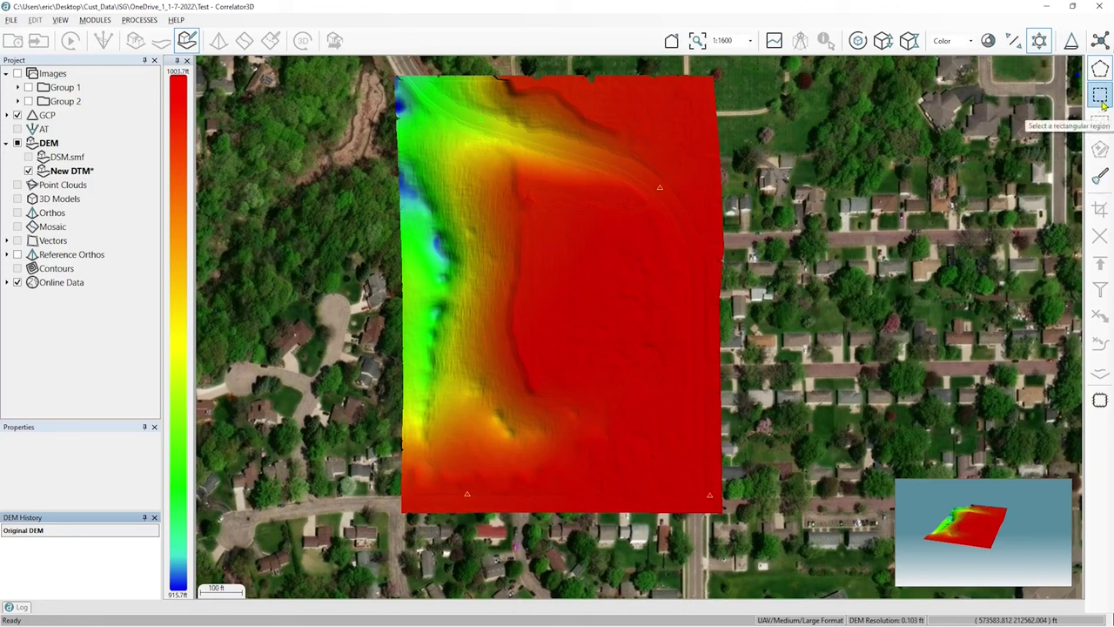
click(1100, 69)
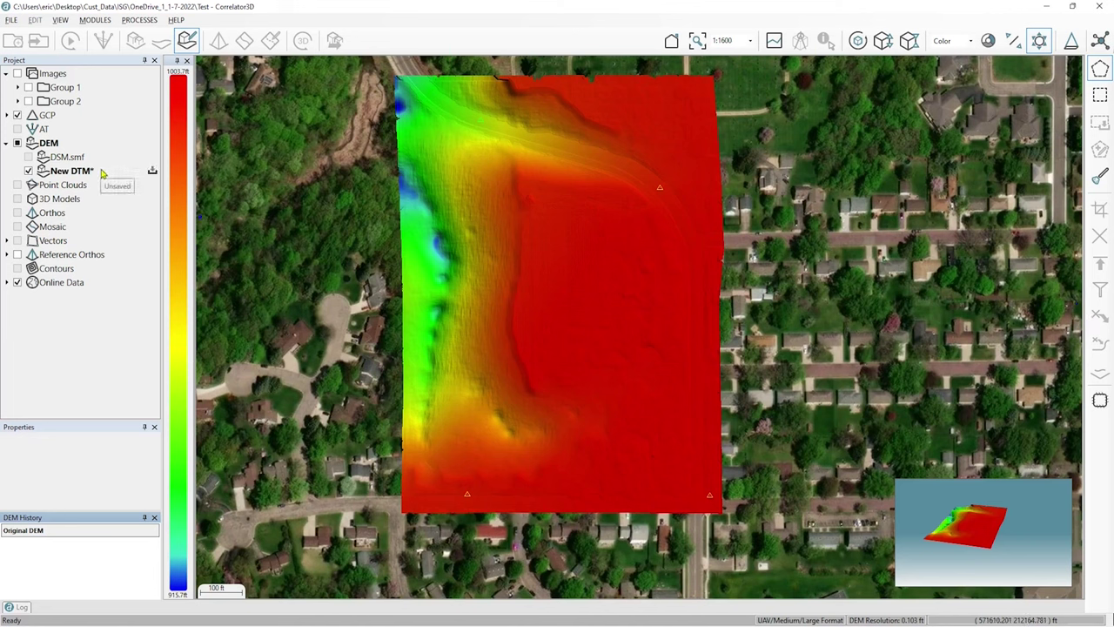
Save the new terrain model as DTM.smf in the Intensity folder.
click(153, 172)
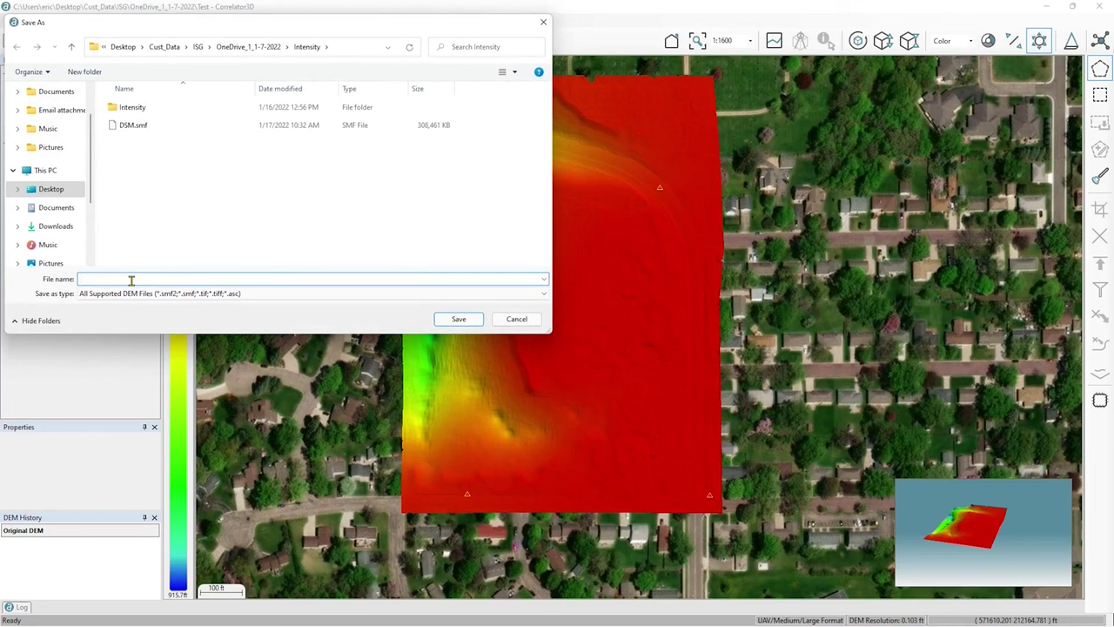
text(DTM)
text(mf)
click(458, 319)
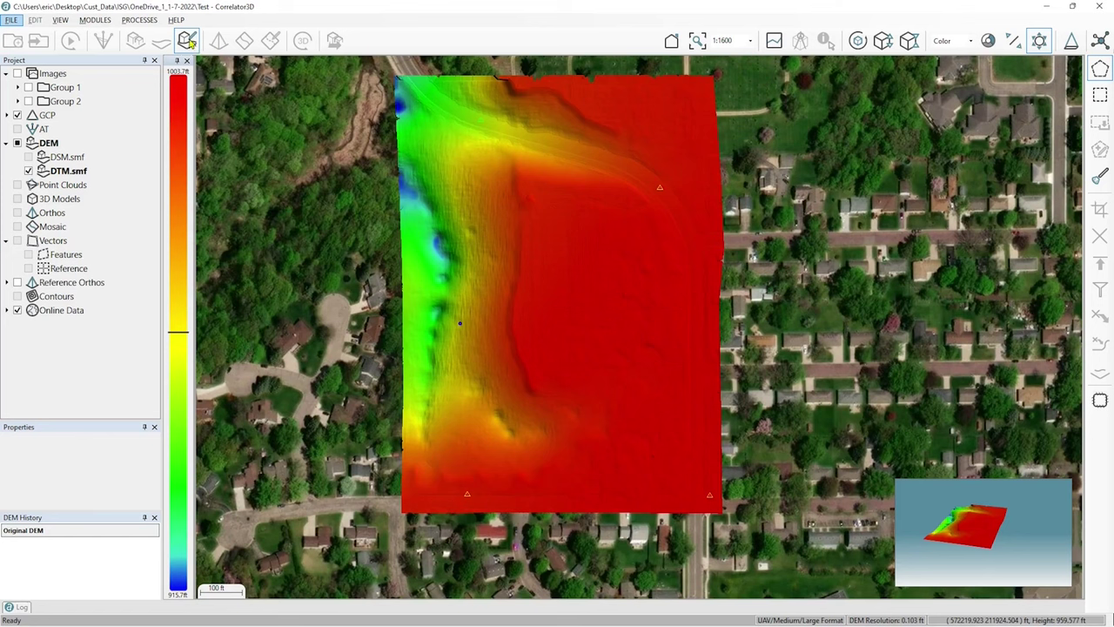
Leave DEM editing and set orthorectification to 67% overlap, 0.25 ft resolution, tiled GeoTIFF with overviews.
click(187, 42)
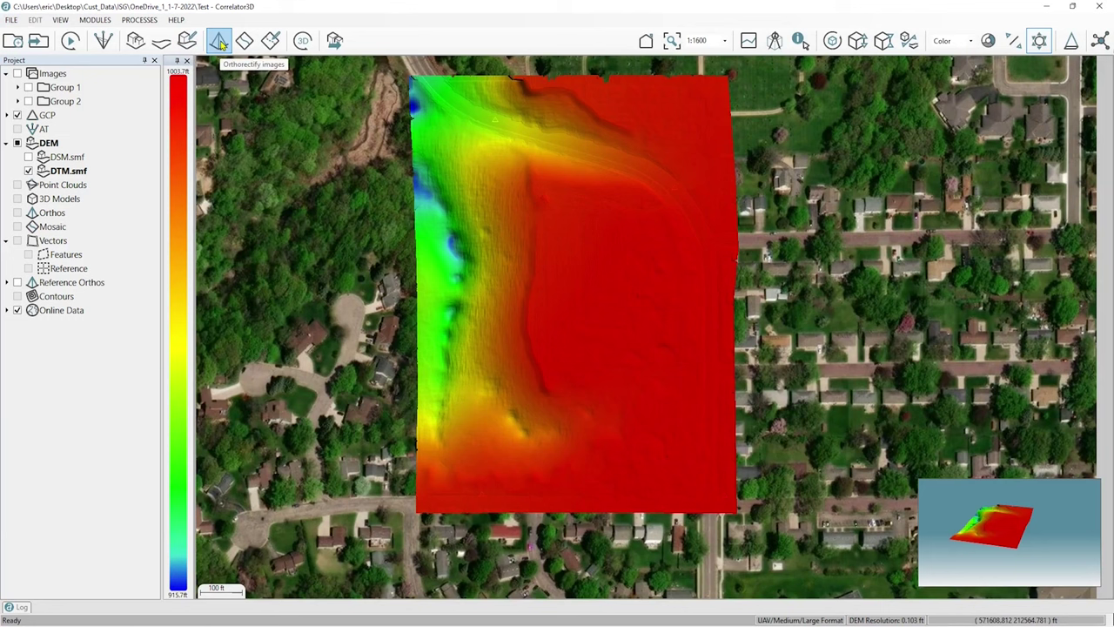
click(220, 42)
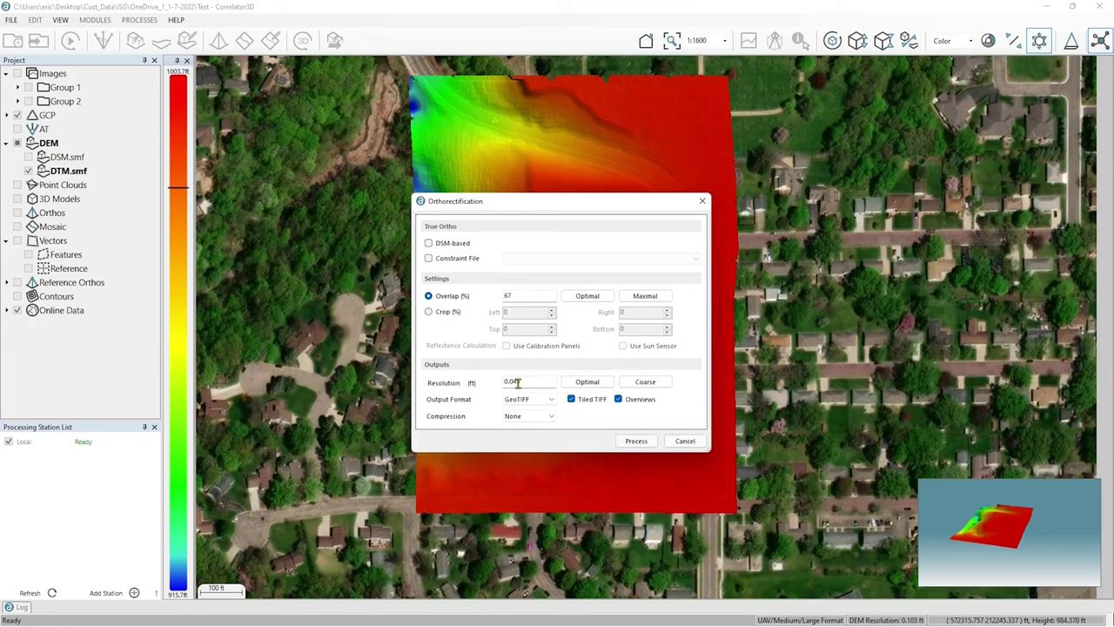
drag(523, 383, 508, 382)
text(125)
drag(522, 381, 510, 382)
text(254)
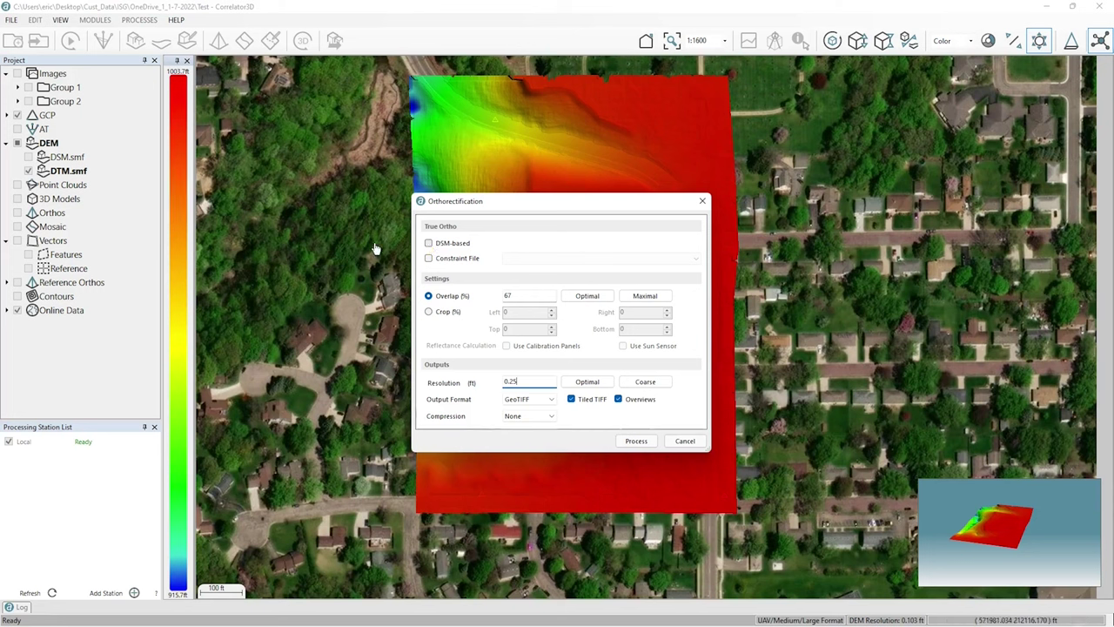
Process the orthorectification to produce orthos for FlightLines 1–22 in Group 1 and Group 2.
click(635, 441)
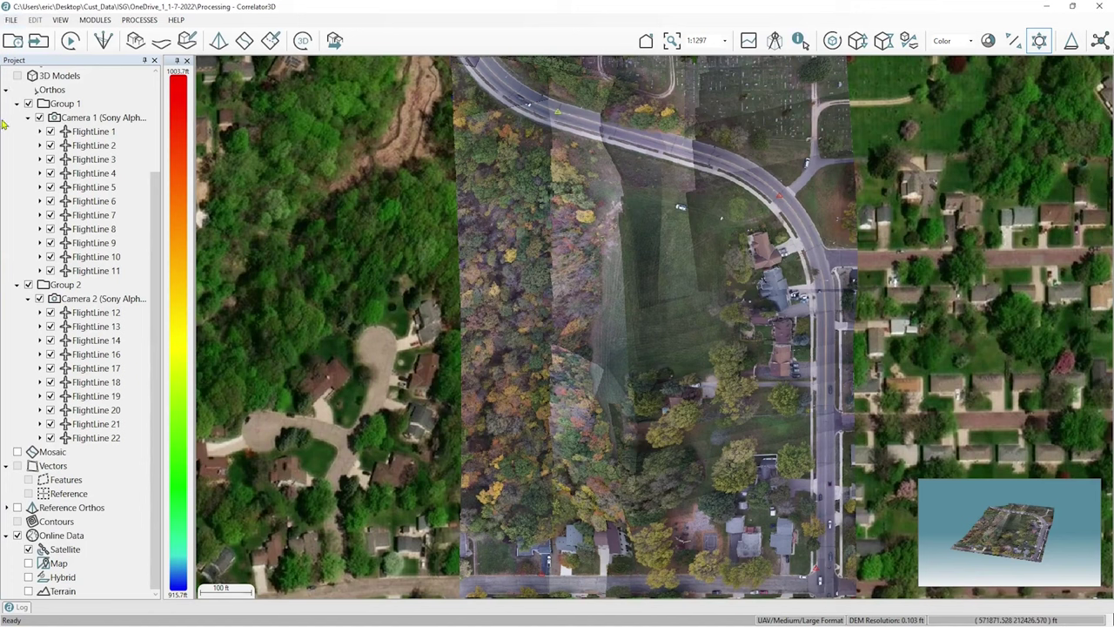
Create a mosaic from the orthos with Color Balancing and Nadir Optimization enabled.
click(6, 90)
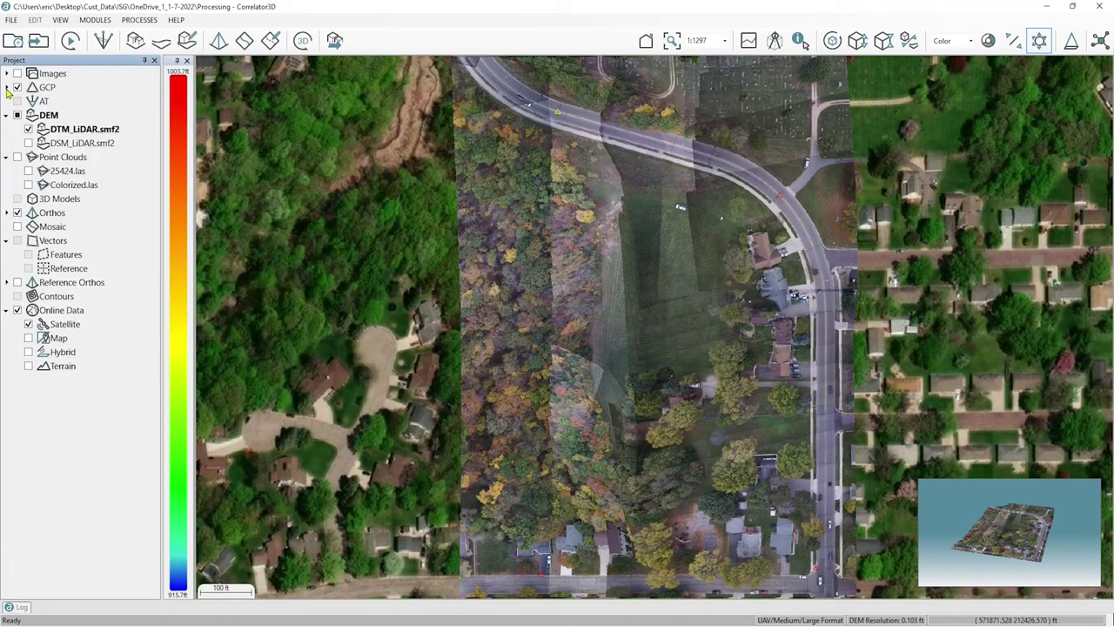
click(245, 43)
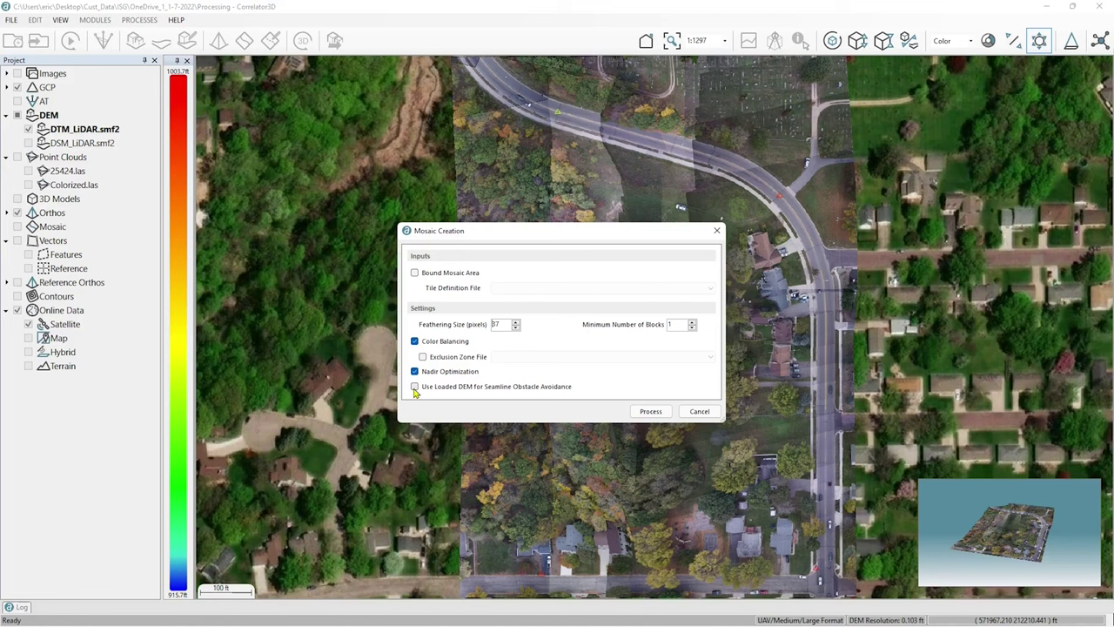
click(646, 412)
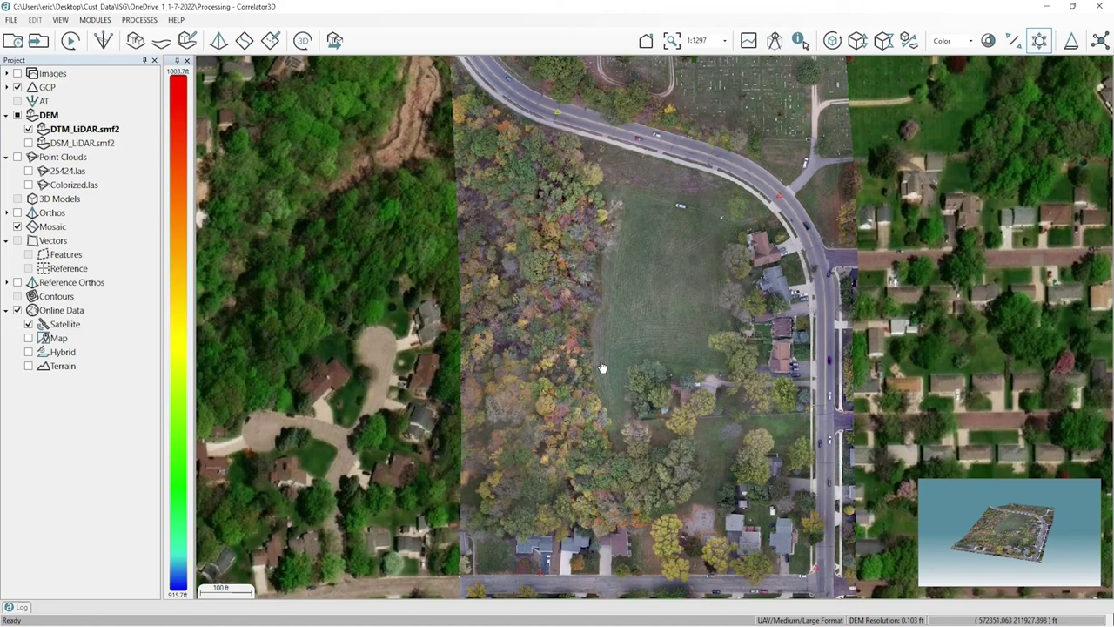
Enter mosaic editing, unloading the loaded layers, and show the mosaic seamlines.
click(271, 43)
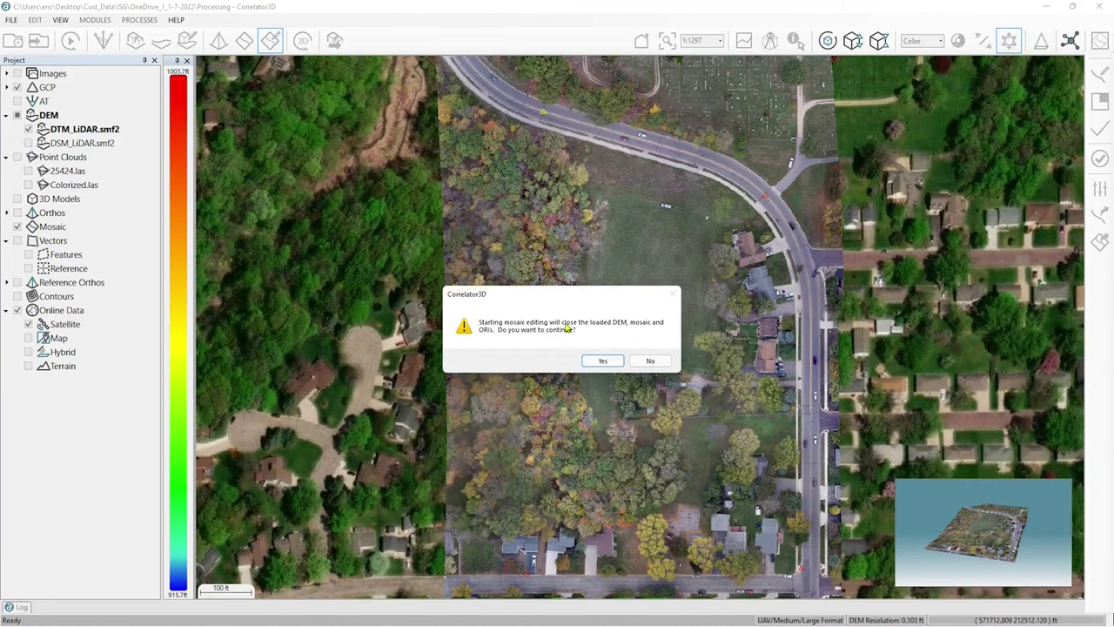
click(613, 366)
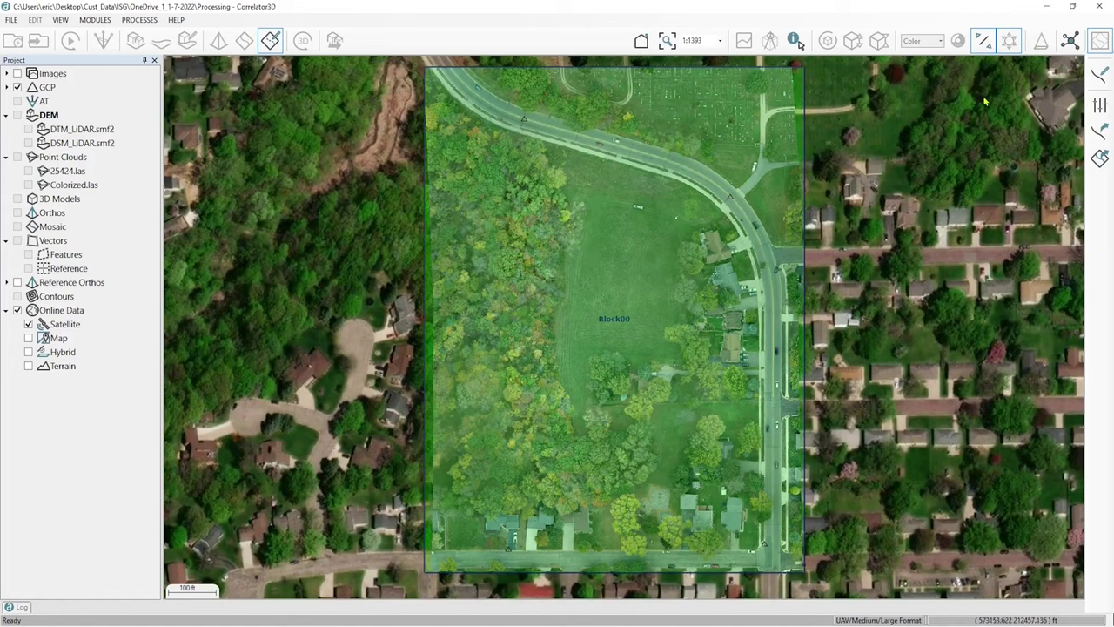
click(1099, 77)
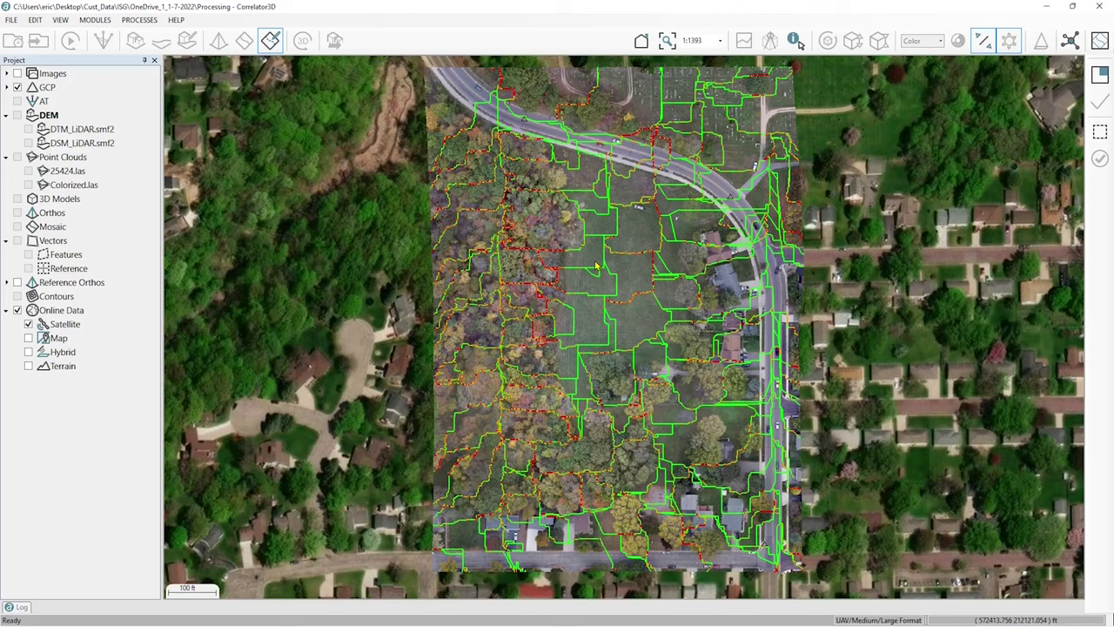
Display the mosaic blocks and exit seamline editing, unloading the current blocks.
click(1102, 43)
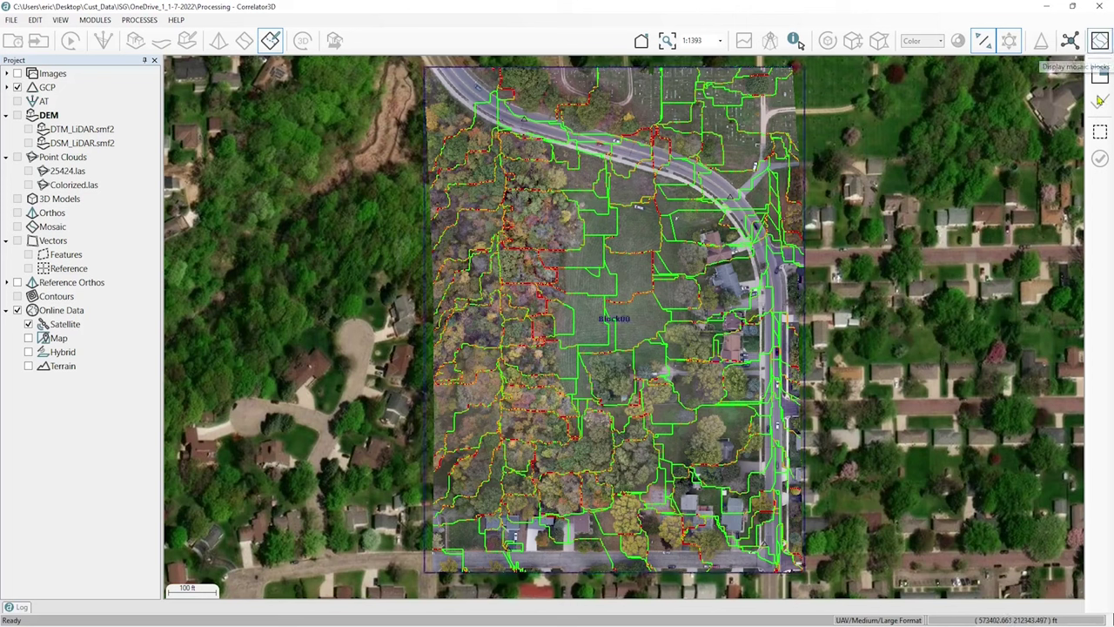
click(1101, 77)
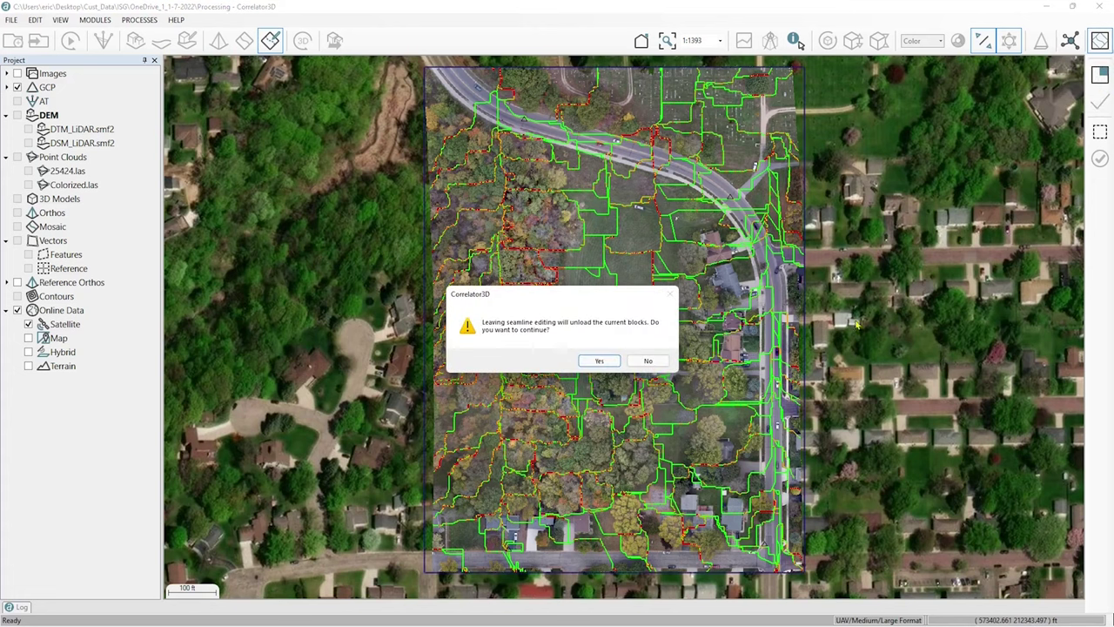
click(600, 361)
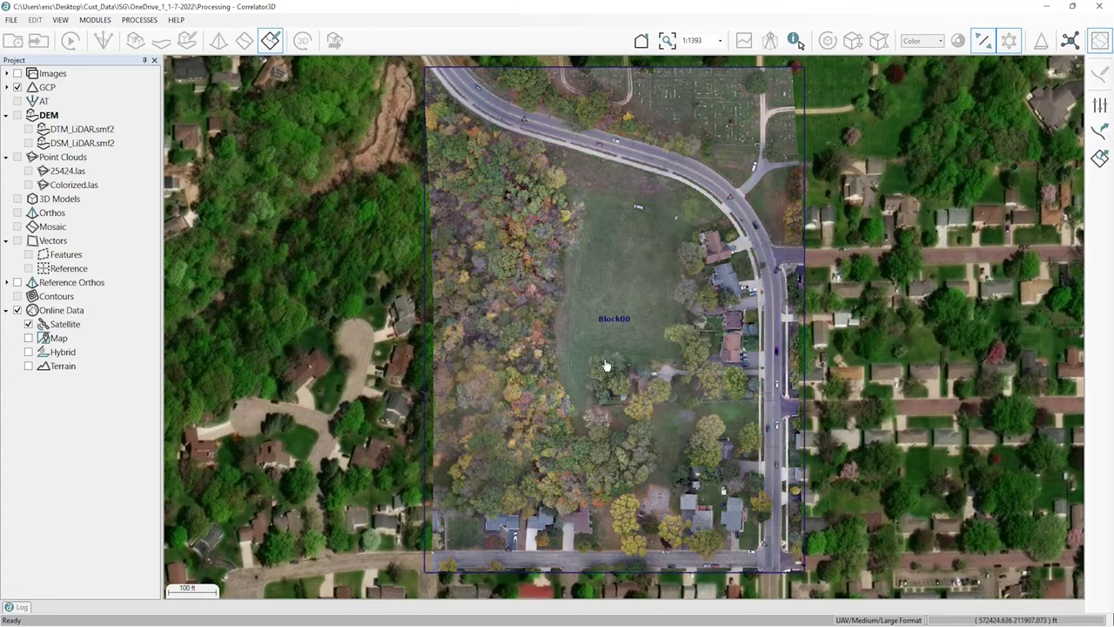
click(634, 242)
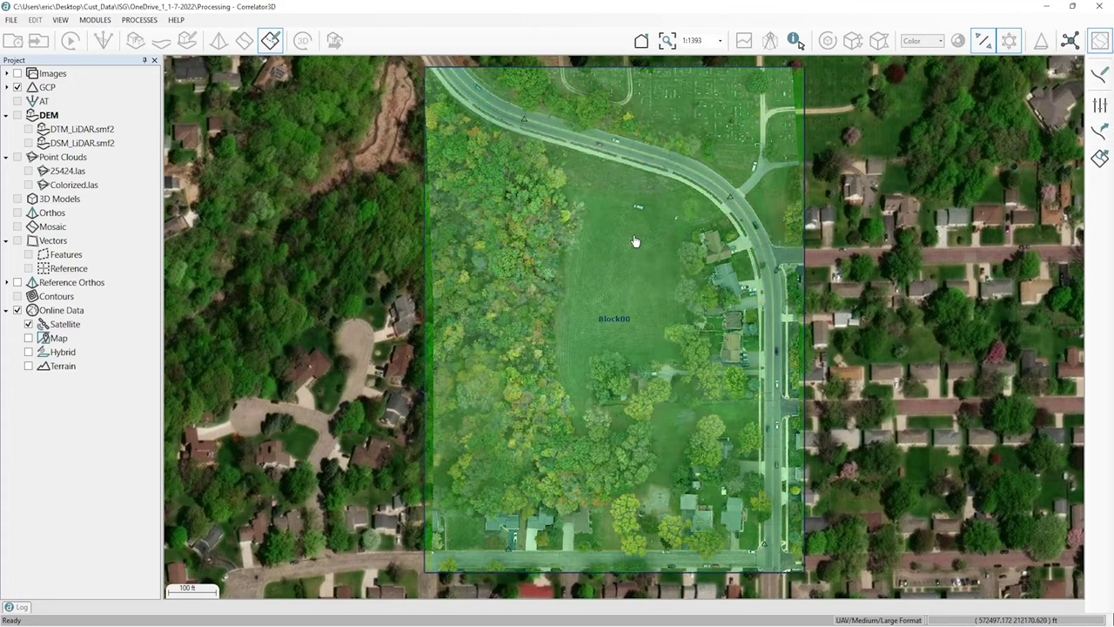
click(1102, 109)
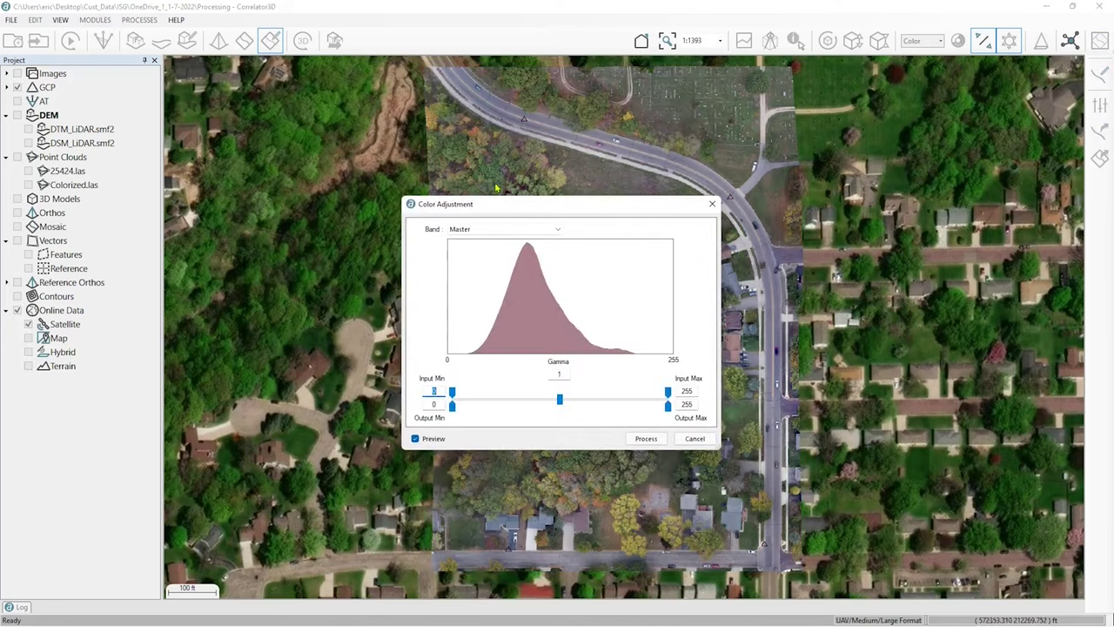
drag(513, 211, 529, 264)
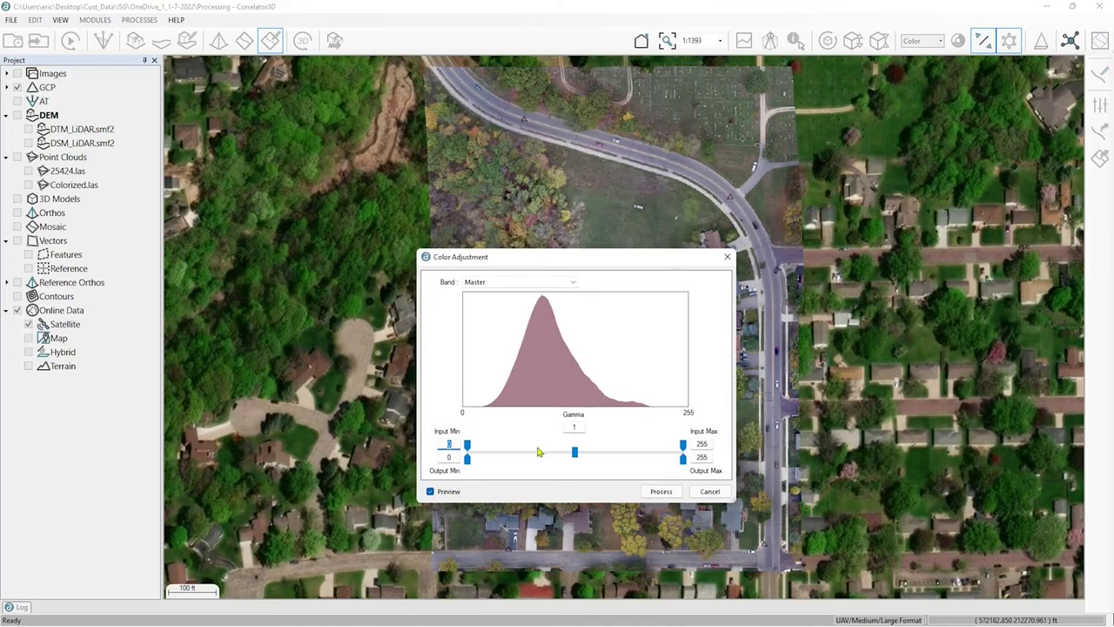
mouse_move(578, 458)
mouse_down()
mouse_move(592, 459)
mouse_move(569, 459)
mouse_up()
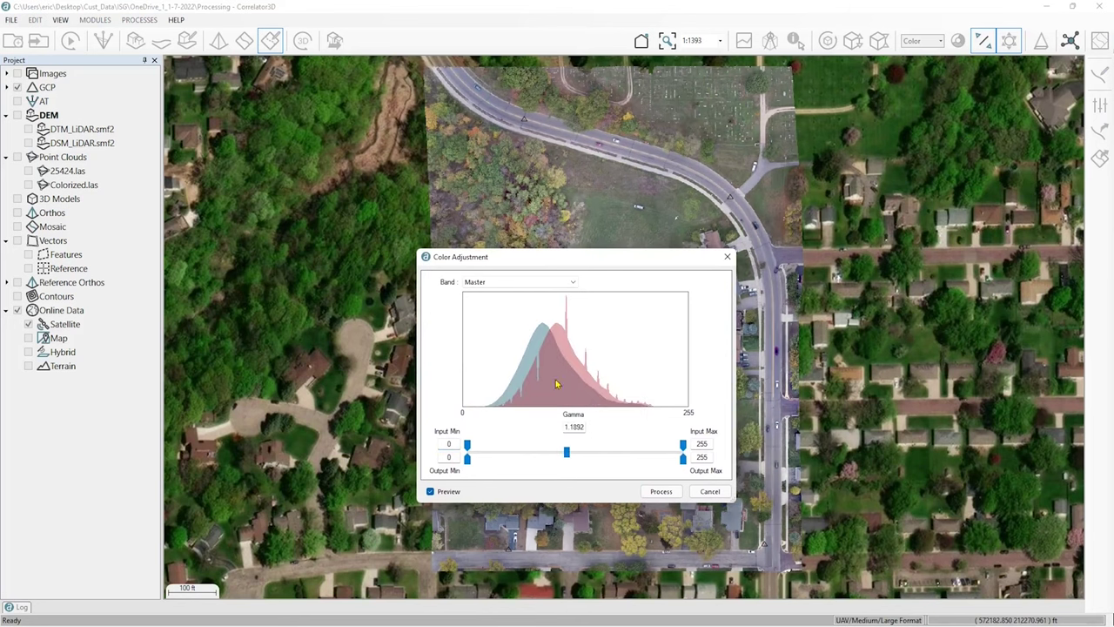
drag(568, 264, 560, 318)
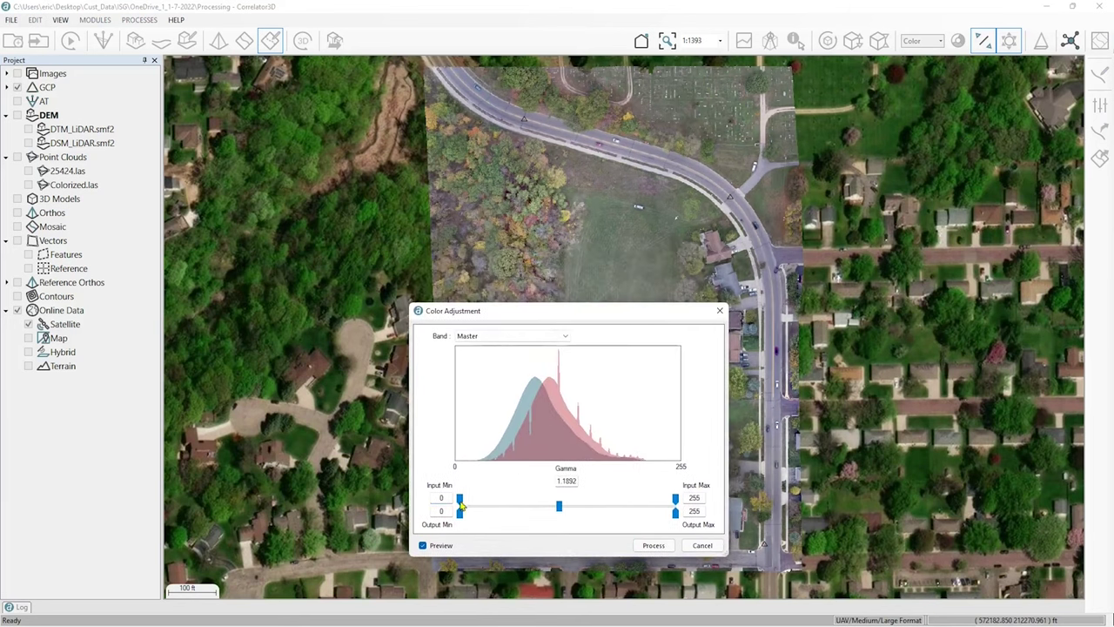
drag(460, 499, 474, 504)
drag(676, 514, 651, 515)
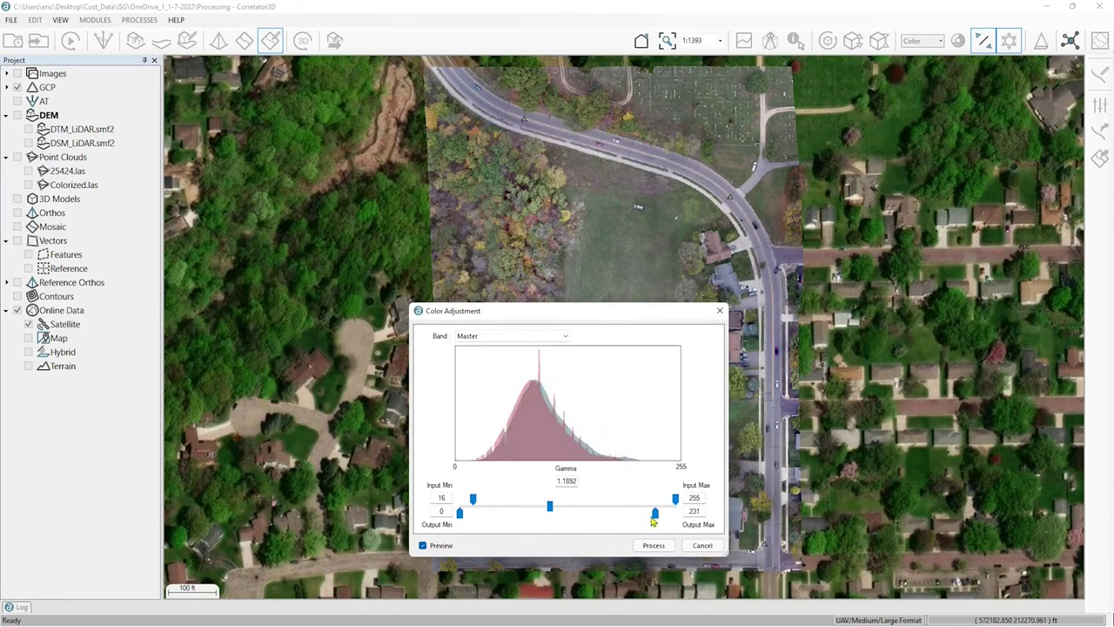
drag(602, 317, 899, 122)
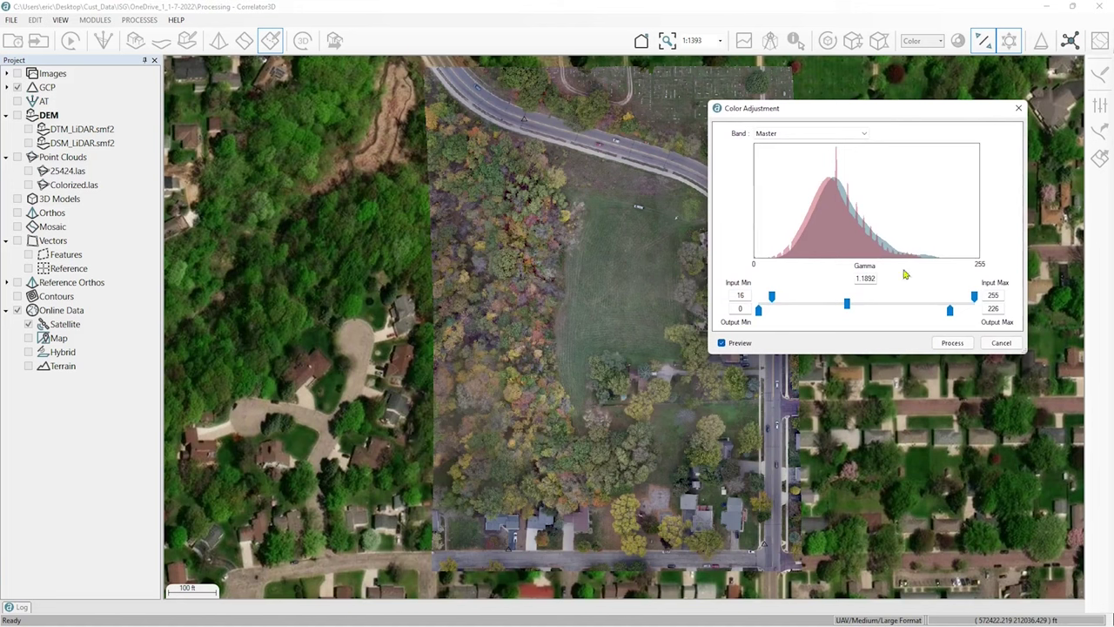
click(1001, 343)
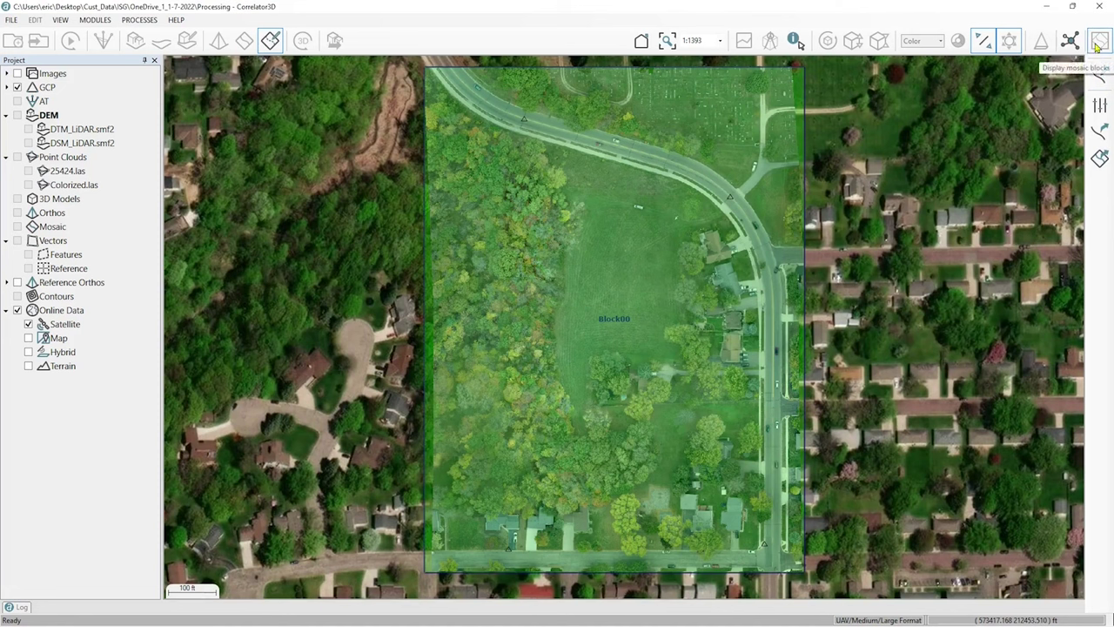
click(1102, 163)
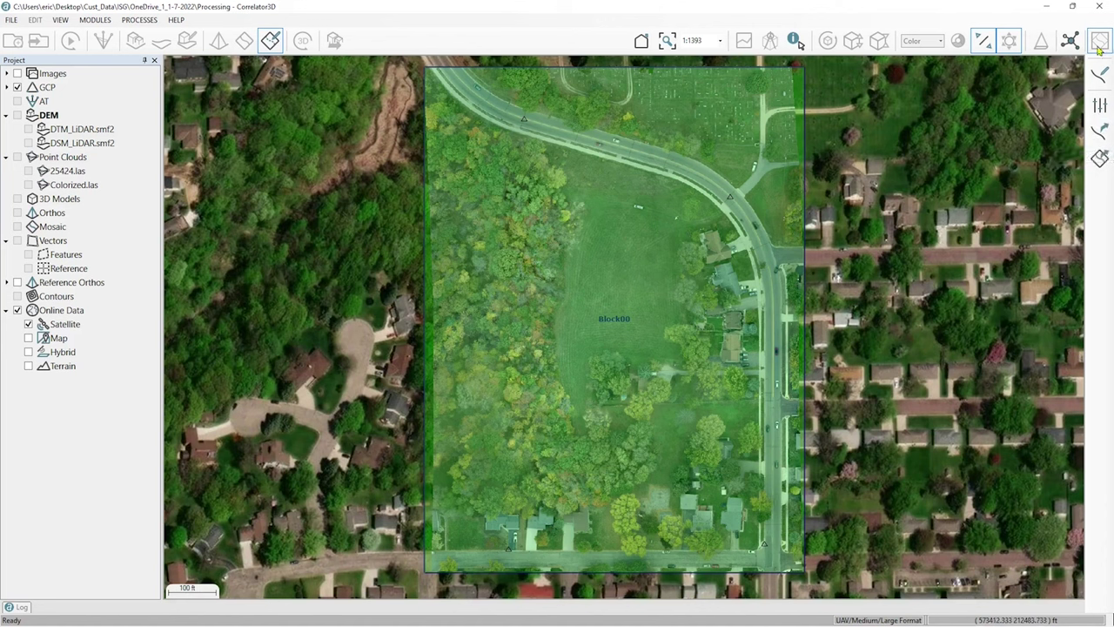
Exit mosaic editing and turn on the Mosaic layer, accepting the image loading.
click(266, 45)
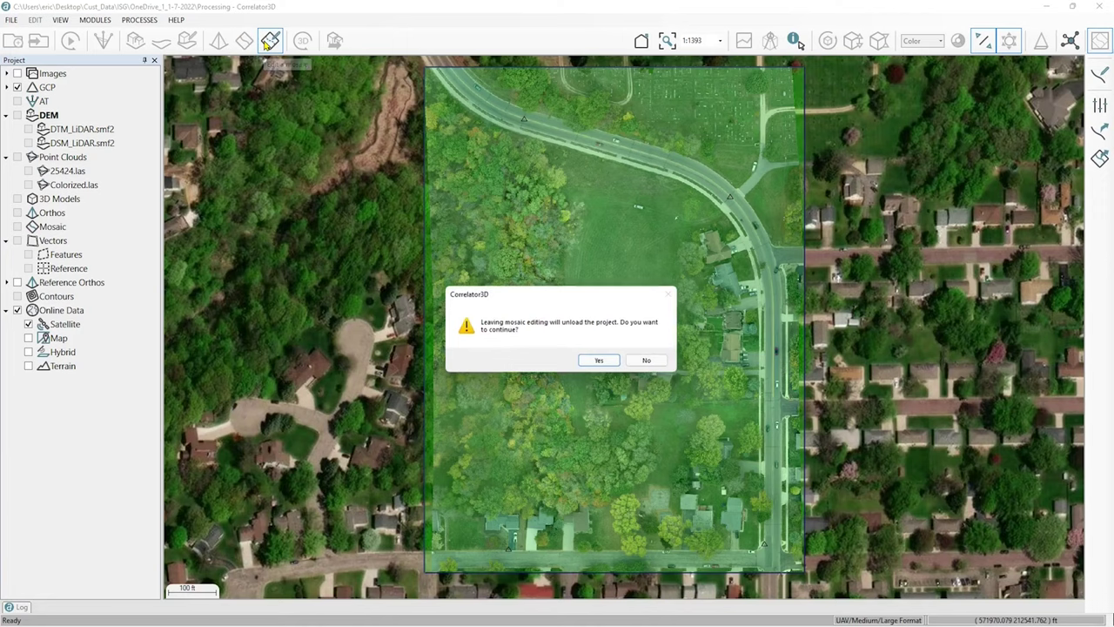
click(587, 364)
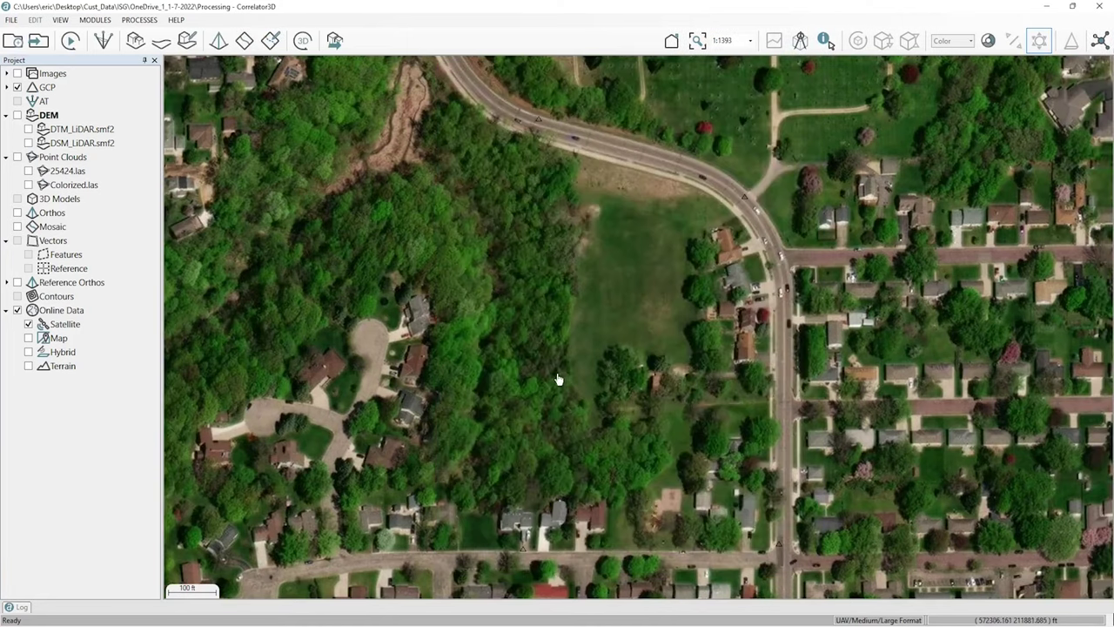
click(17, 227)
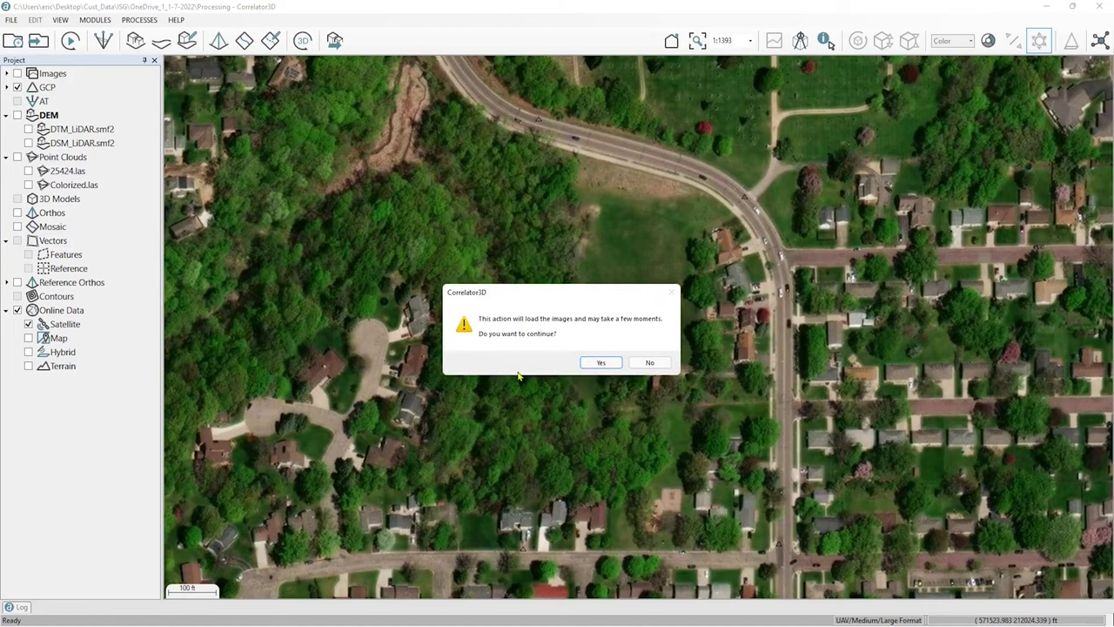
click(599, 360)
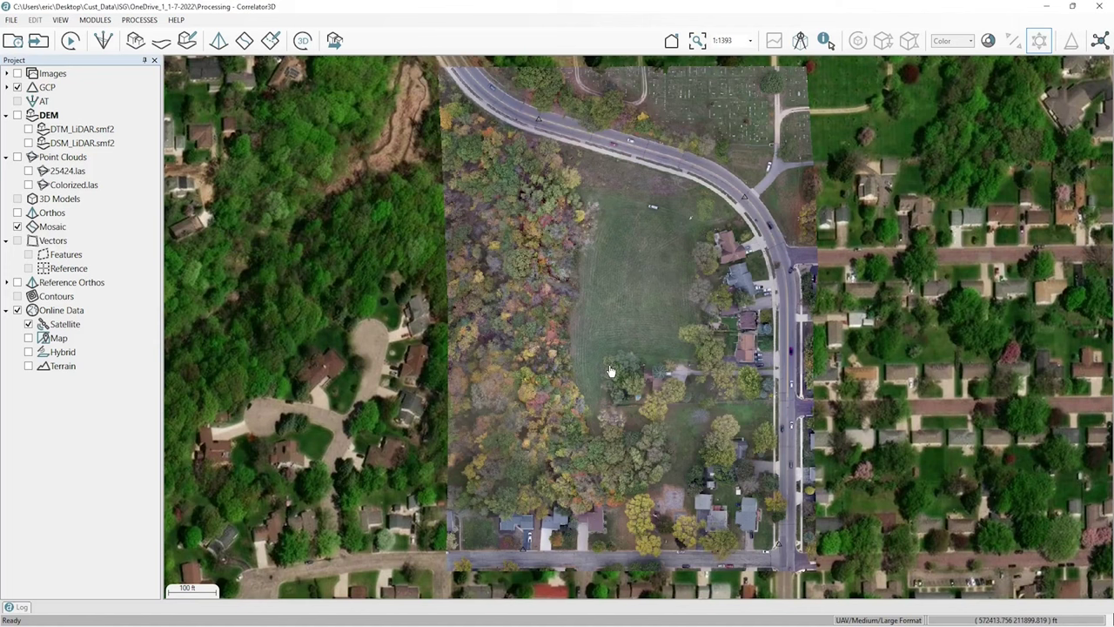
Show DSM_LiDAR.smf2, then add the 25424.las point cloud and display it.
click(27, 142)
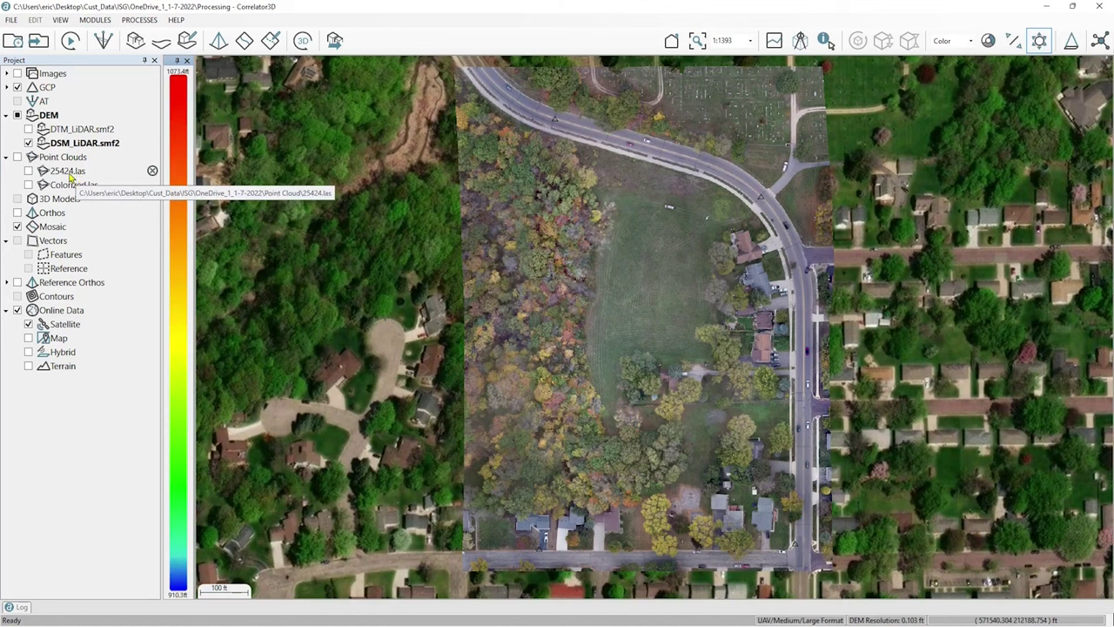
click(11, 19)
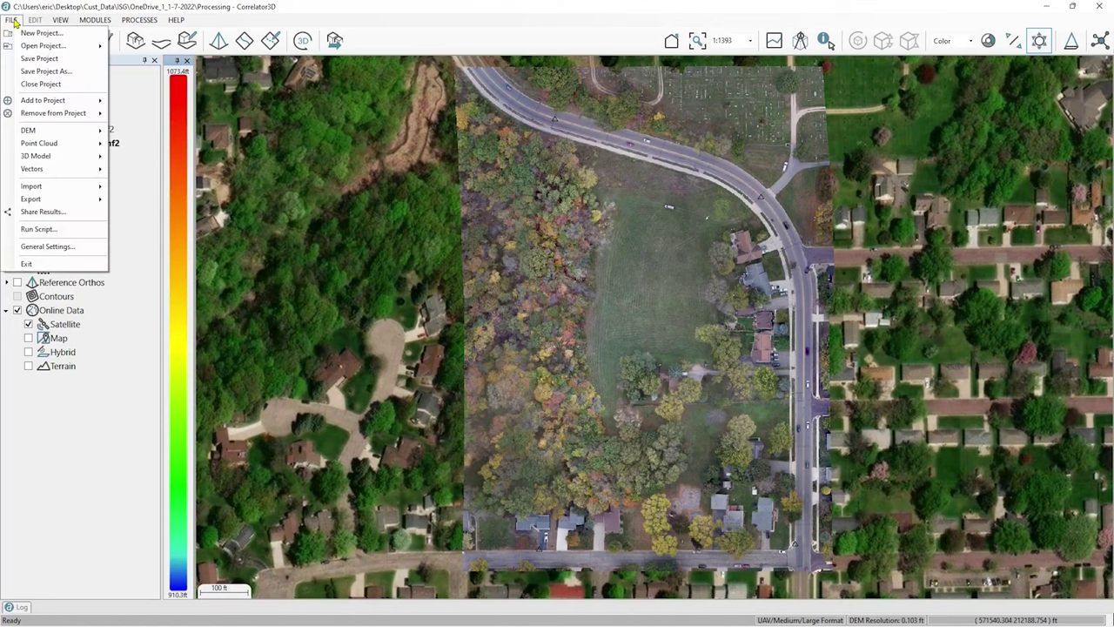
mouse_move(56, 102)
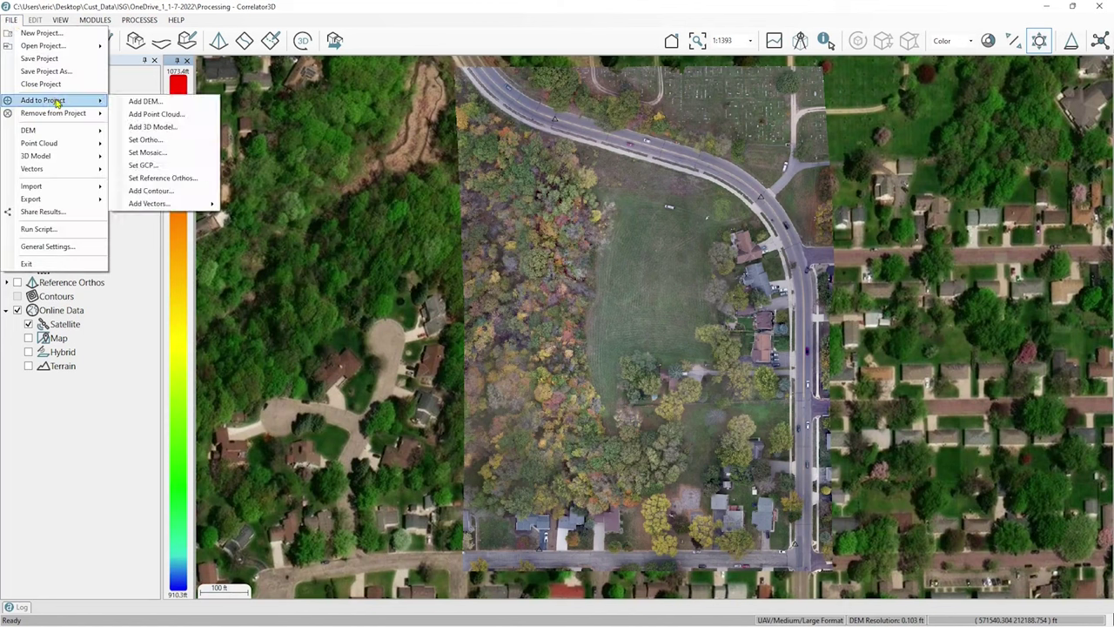
click(170, 121)
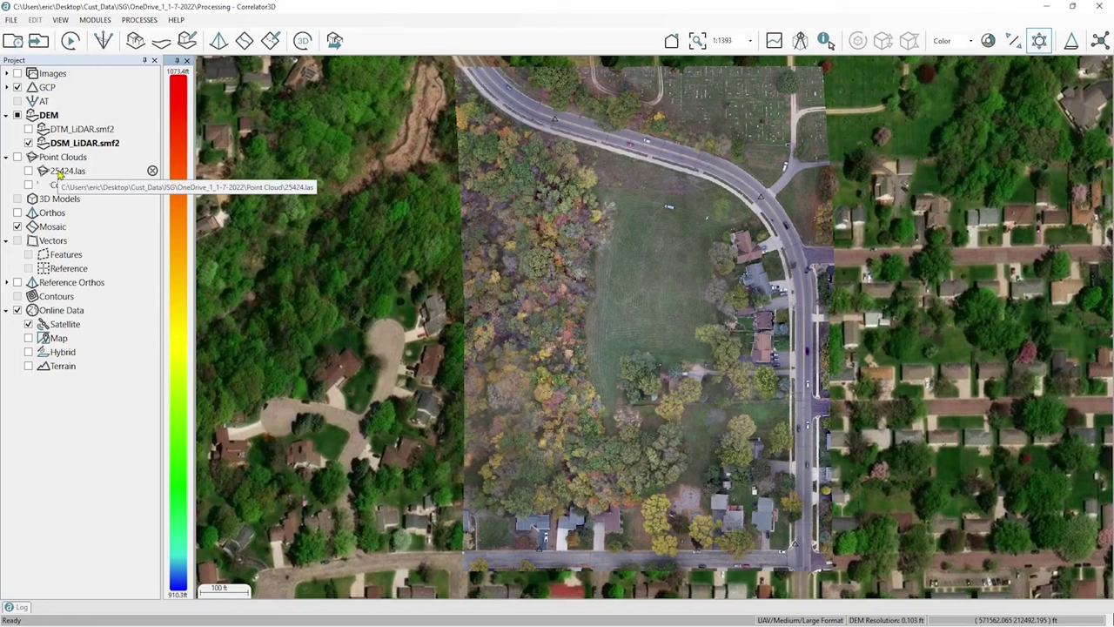
click(28, 172)
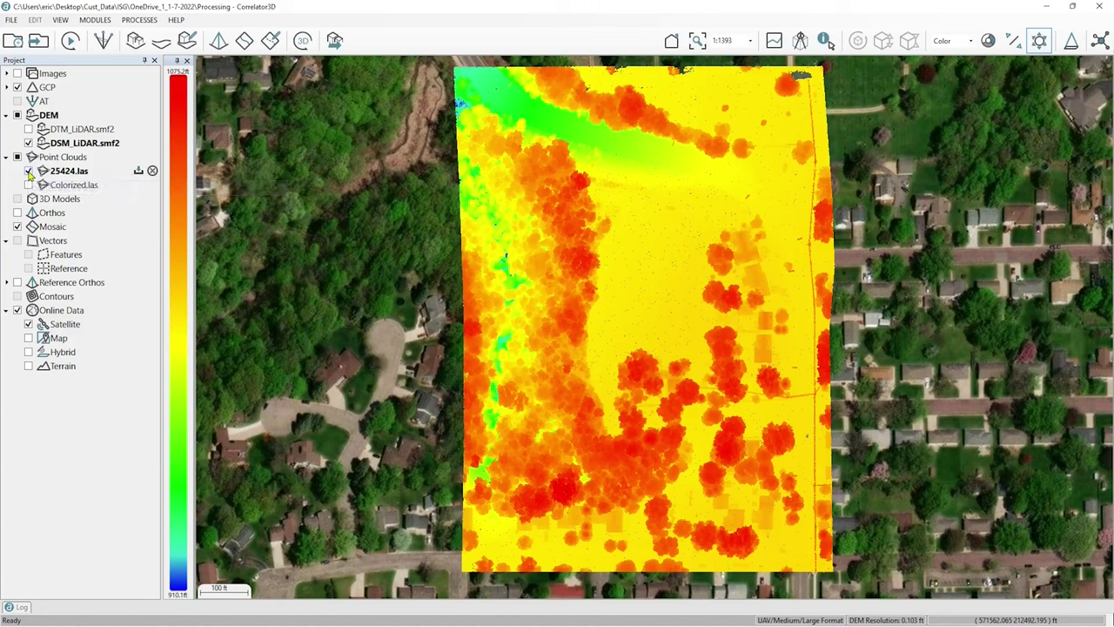
Show a Picture-in-Picture 3D view and orbit it to see the terrain in perspective.
click(95, 19)
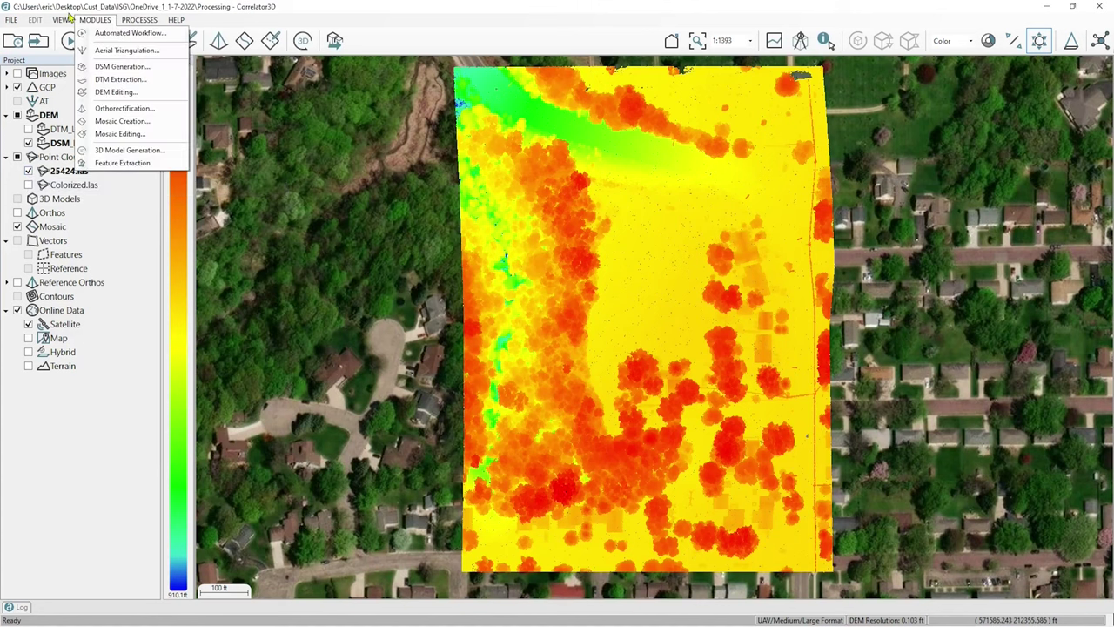
mouse_move(61, 20)
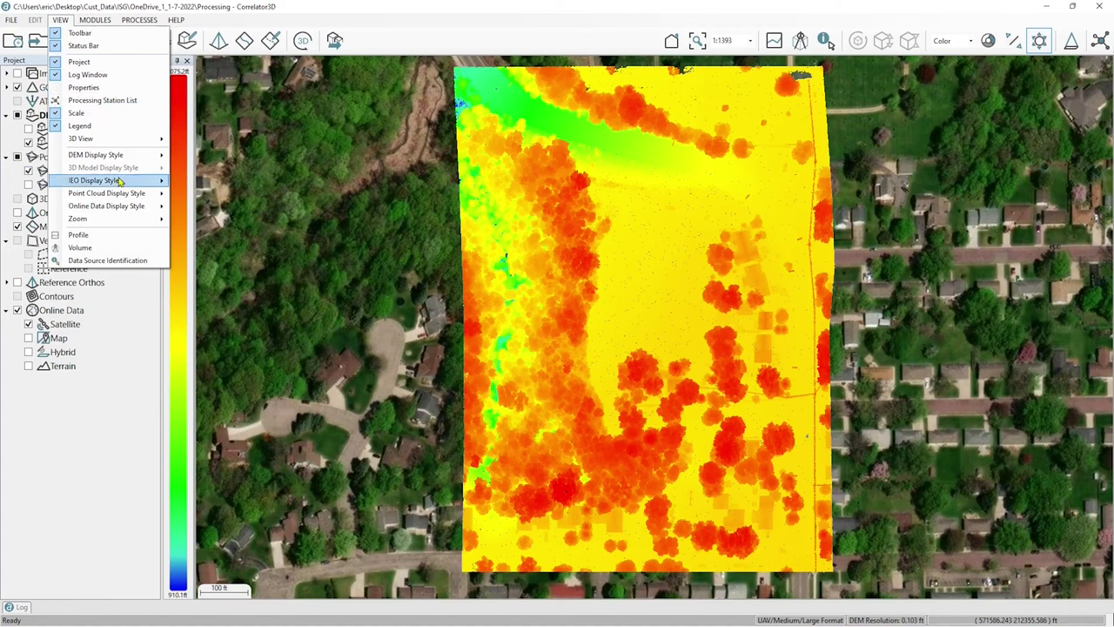
mouse_move(121, 181)
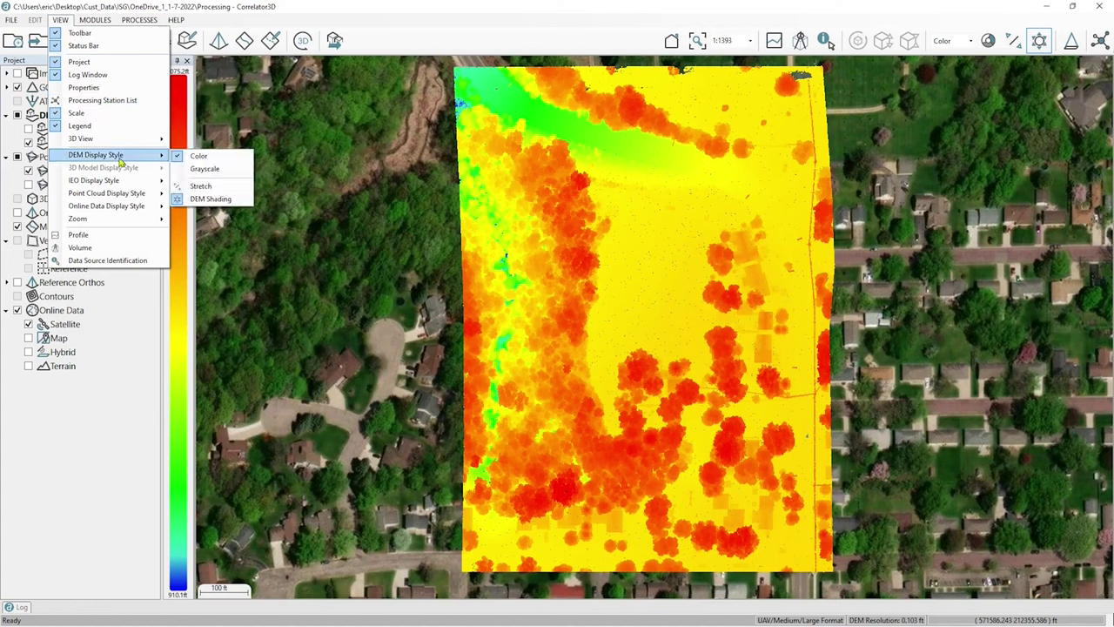
mouse_move(131, 140)
click(219, 140)
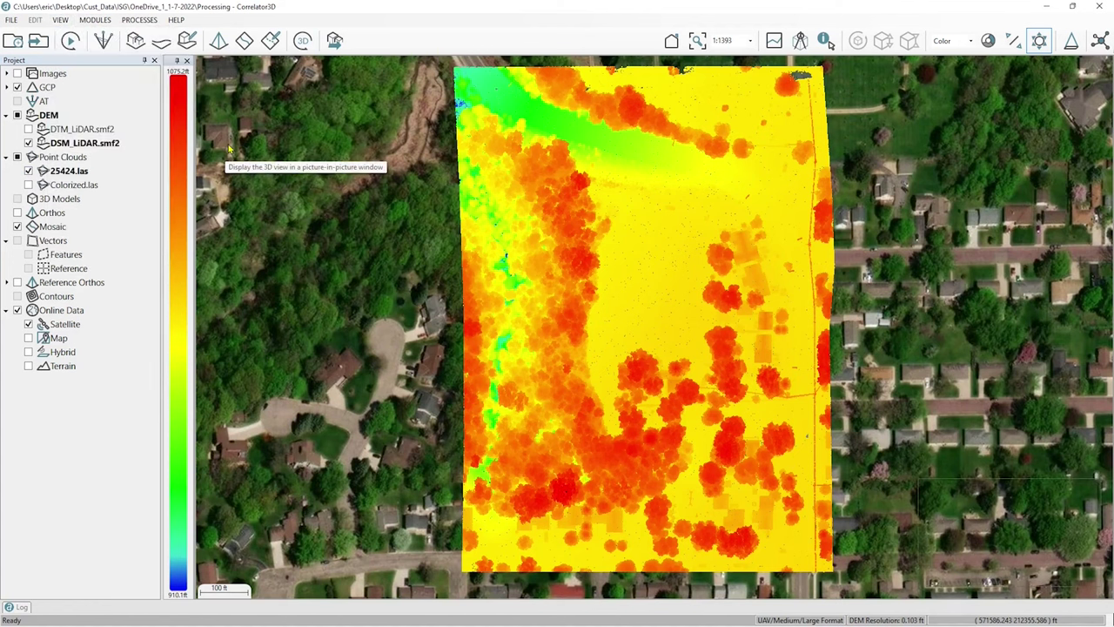
drag(1027, 536, 988, 548)
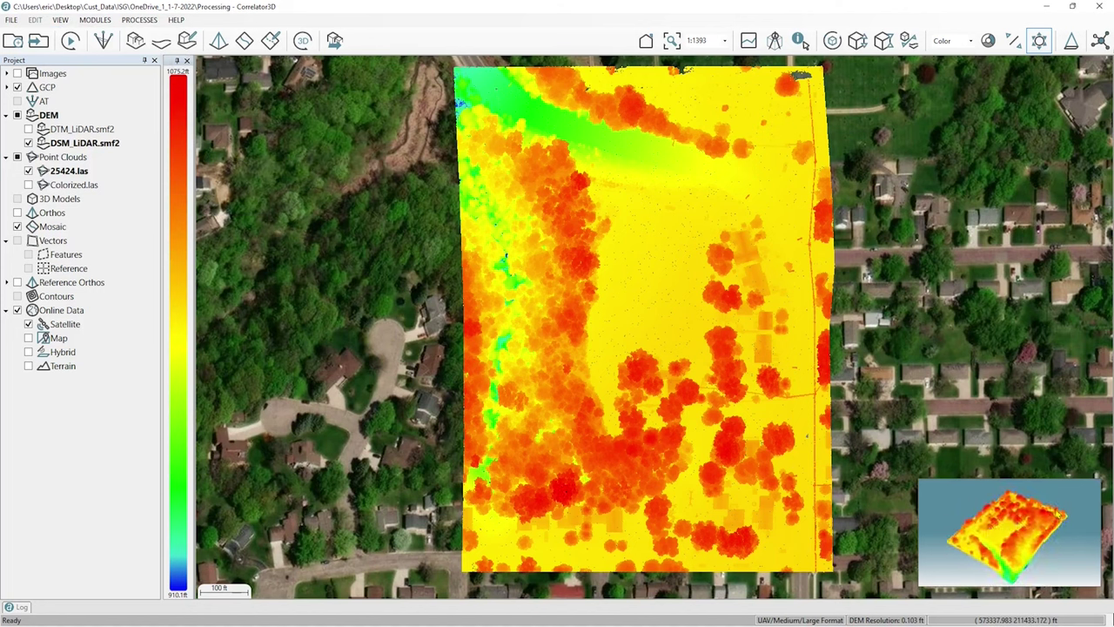
Colorize 25424.las with red, green and blue bands only (NIR removed), viewed side-on.
click(136, 25)
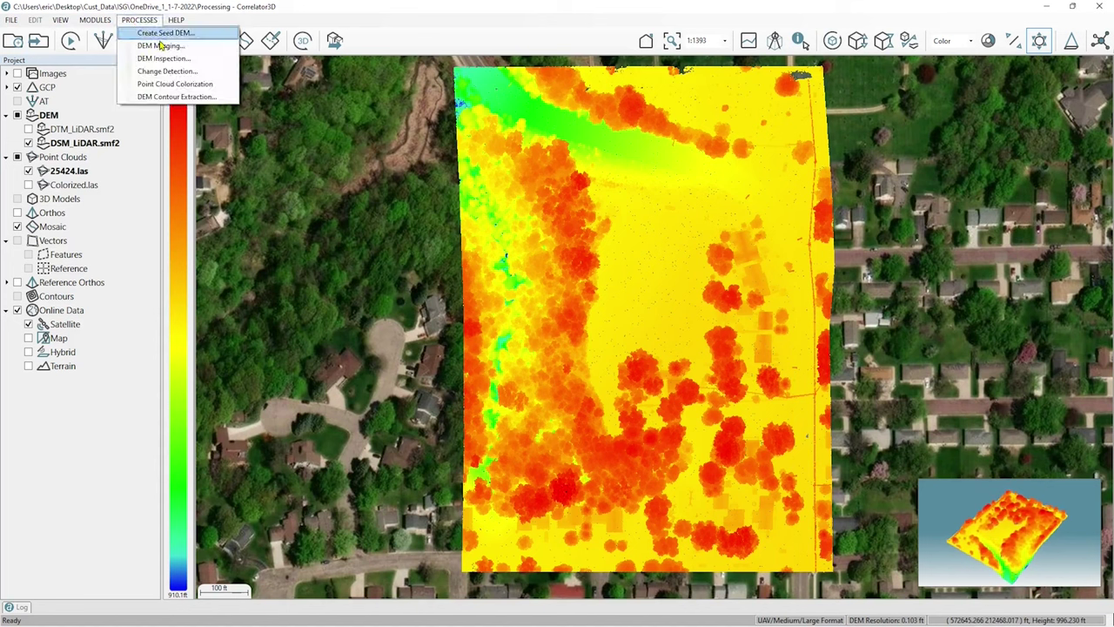
click(195, 87)
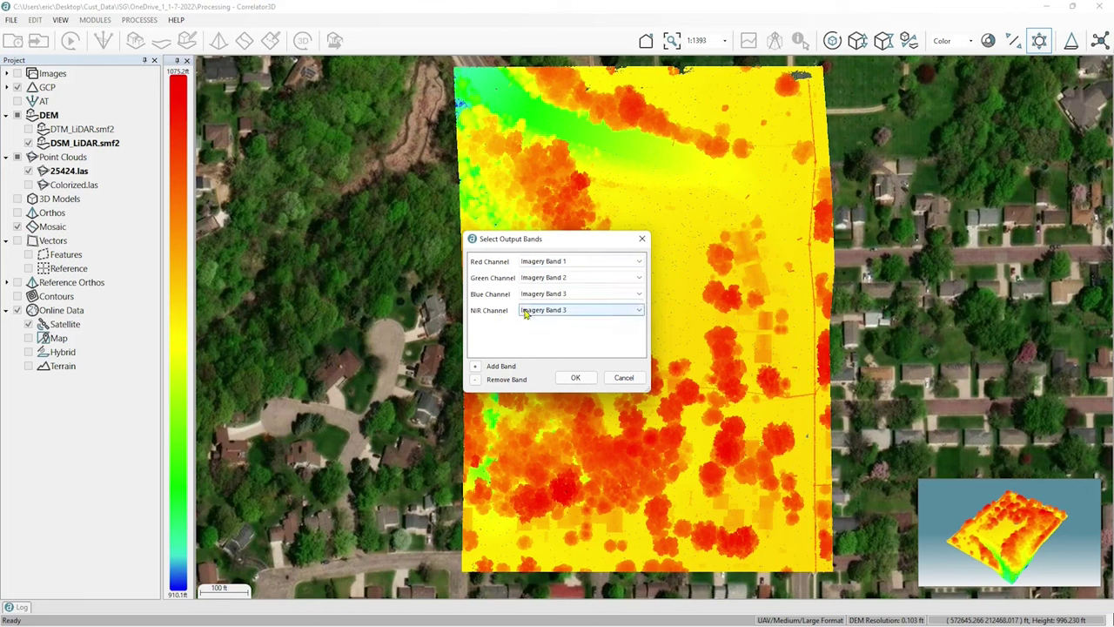
click(475, 381)
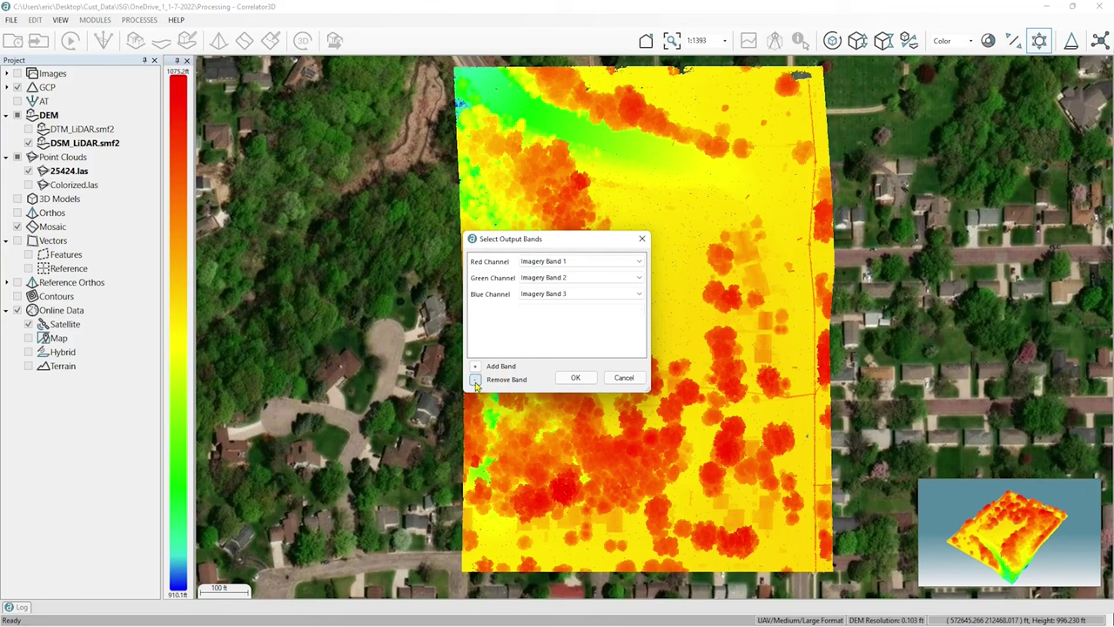
click(577, 380)
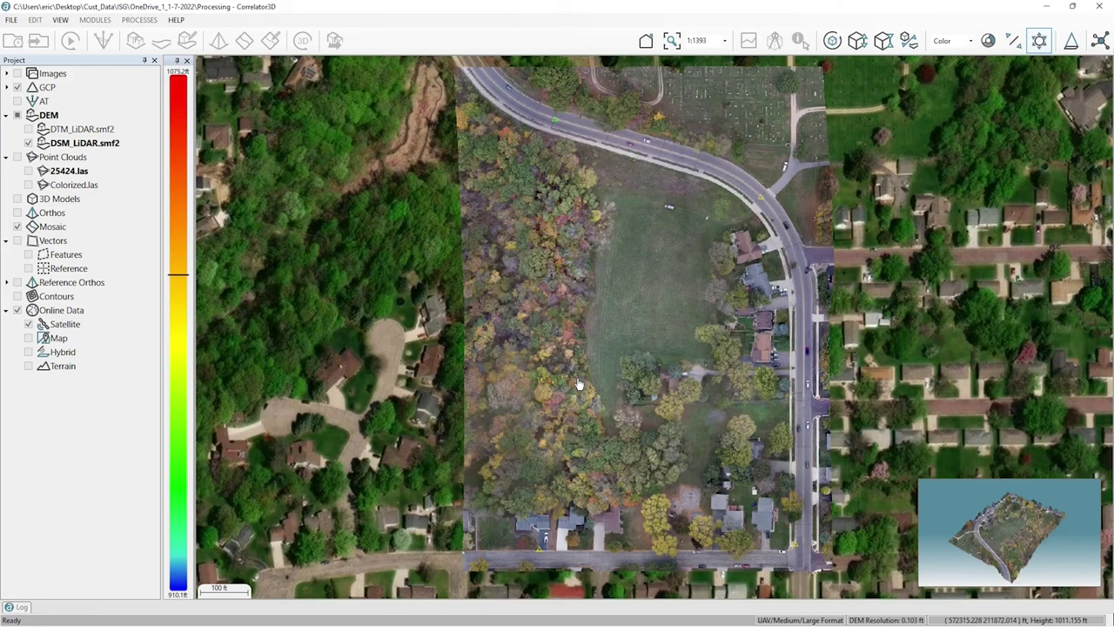
drag(1081, 533, 989, 544)
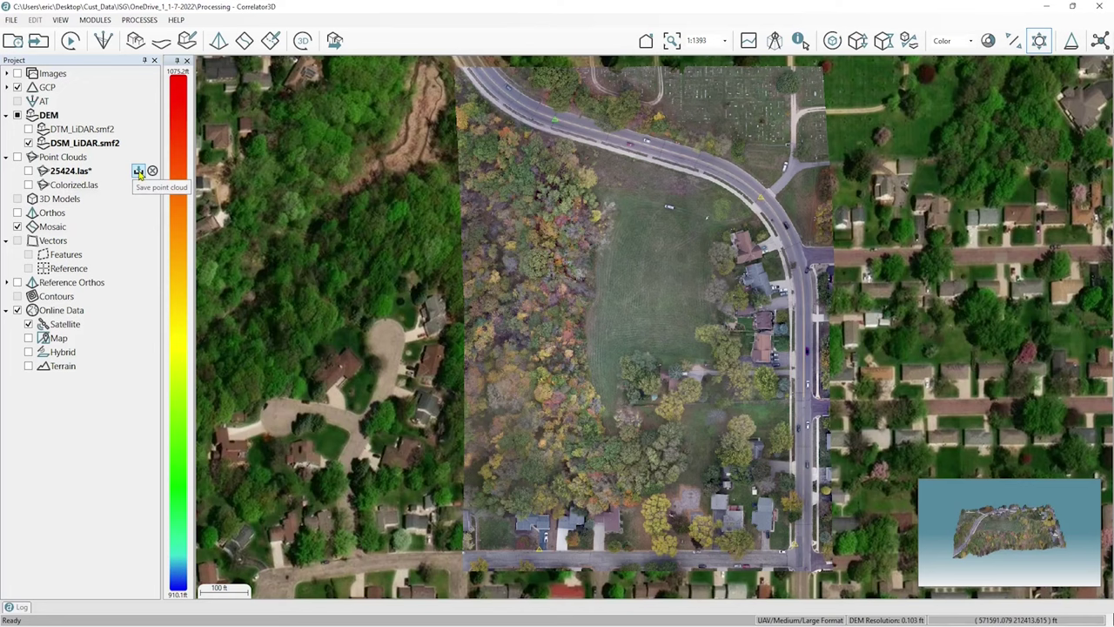
Save the modified 25424.las point cloud as Colorized.laz, overwriting the existing file.
click(139, 172)
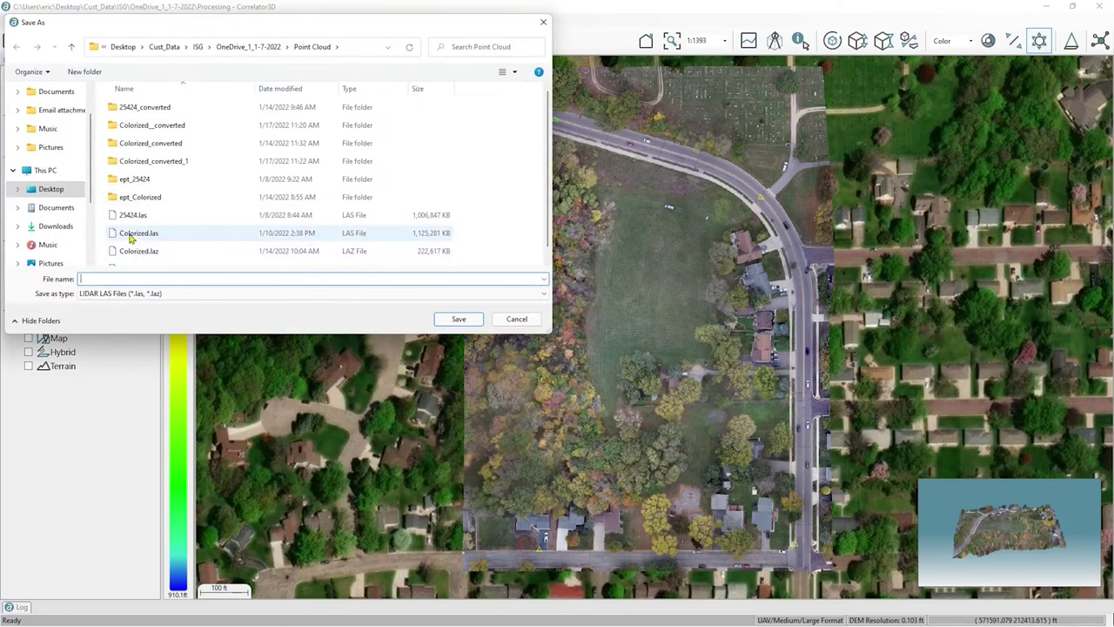
click(132, 254)
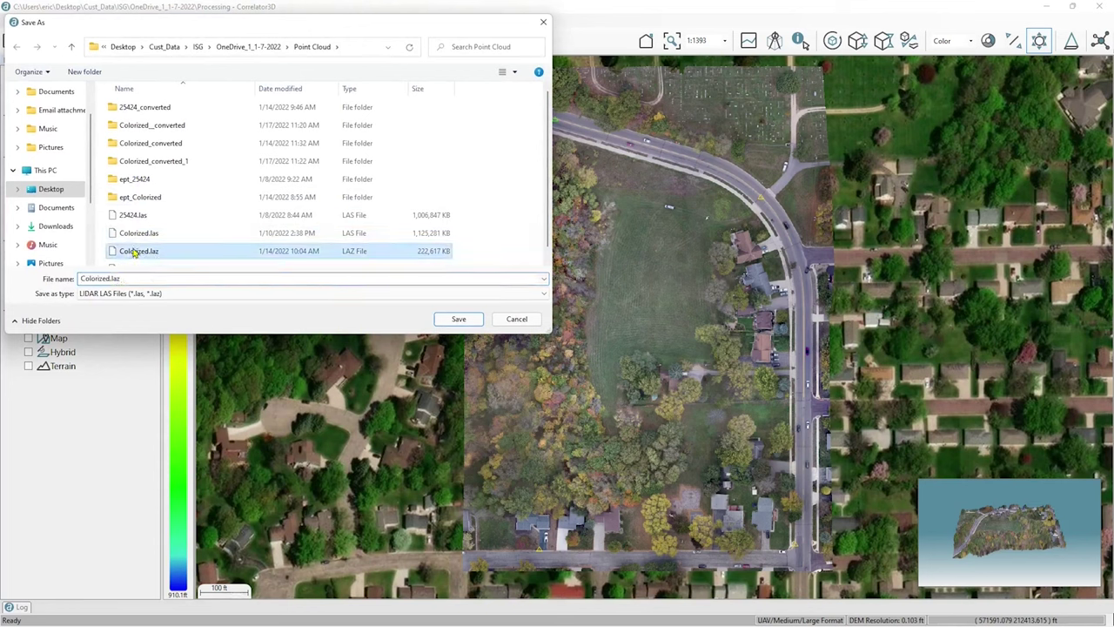
click(446, 320)
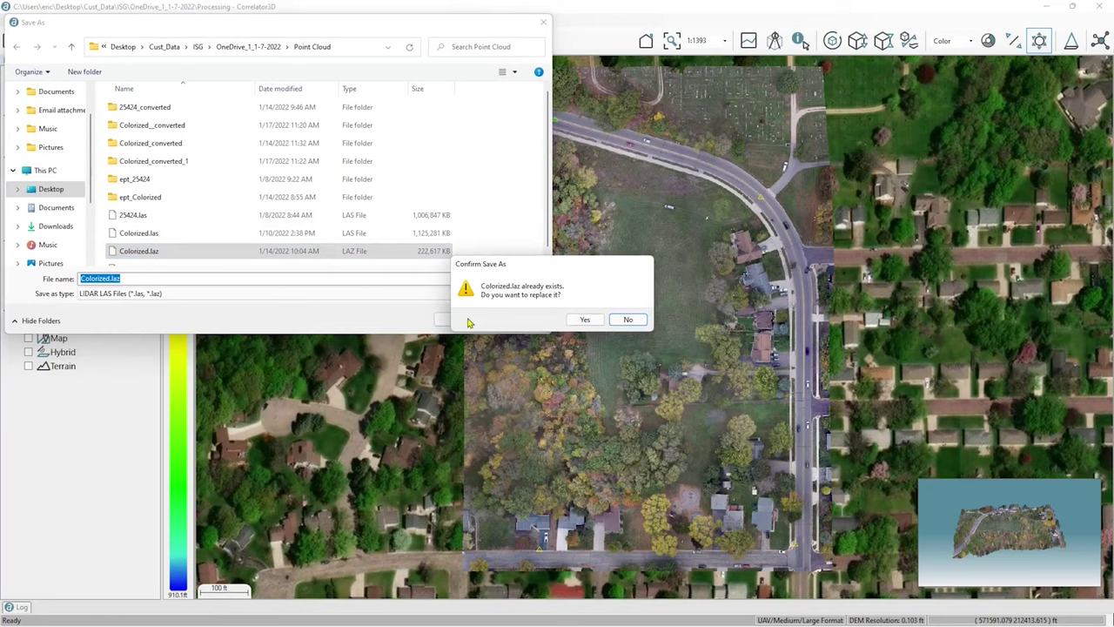
click(583, 319)
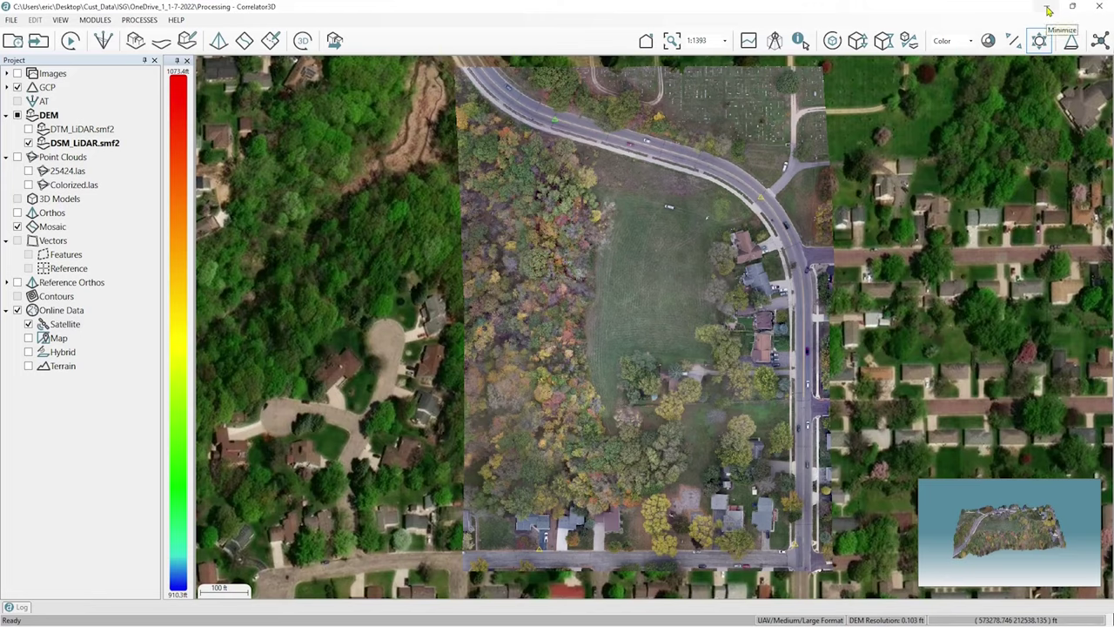
Load Colorized.las into Potree Viewer and convert it with PotreeConverter 1.7.
click(1049, 11)
double_click(158, 257)
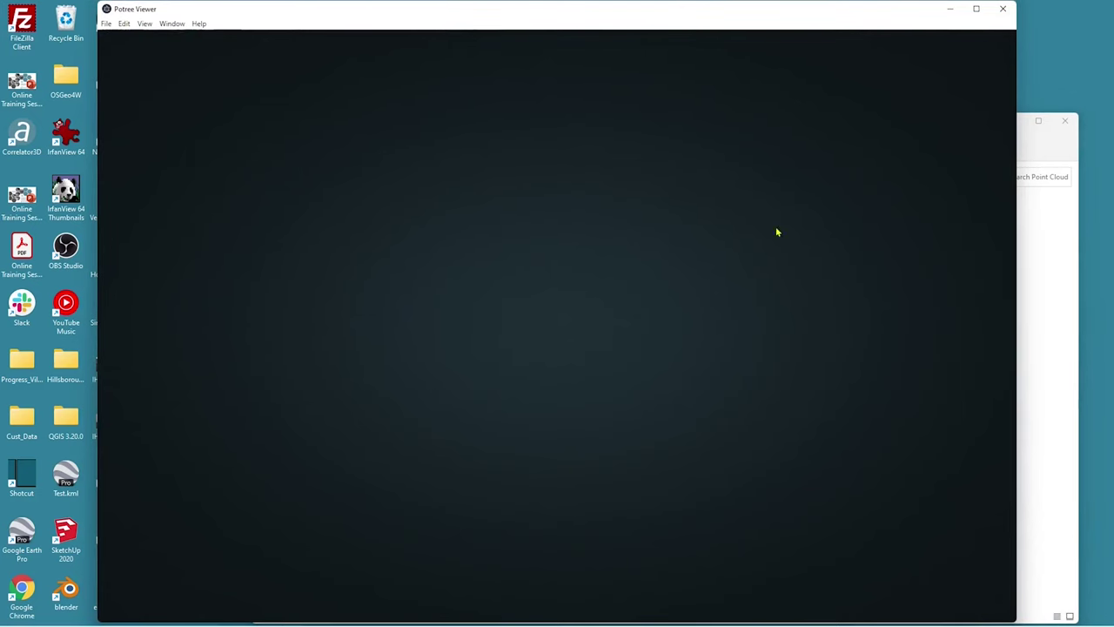
click(1044, 150)
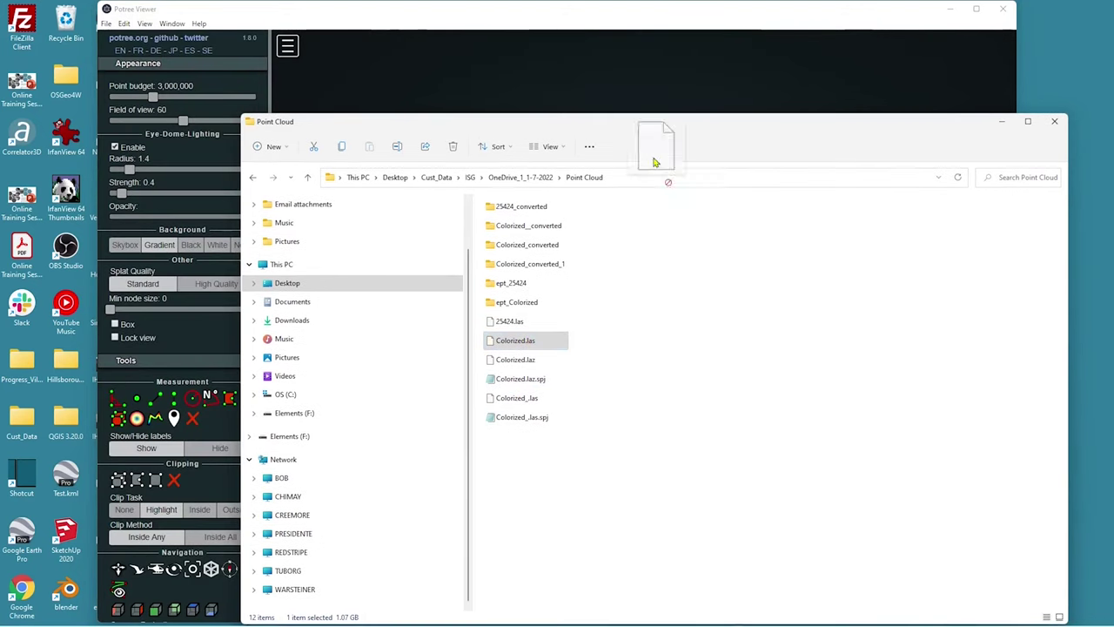
drag(641, 132, 776, 531)
click(478, 350)
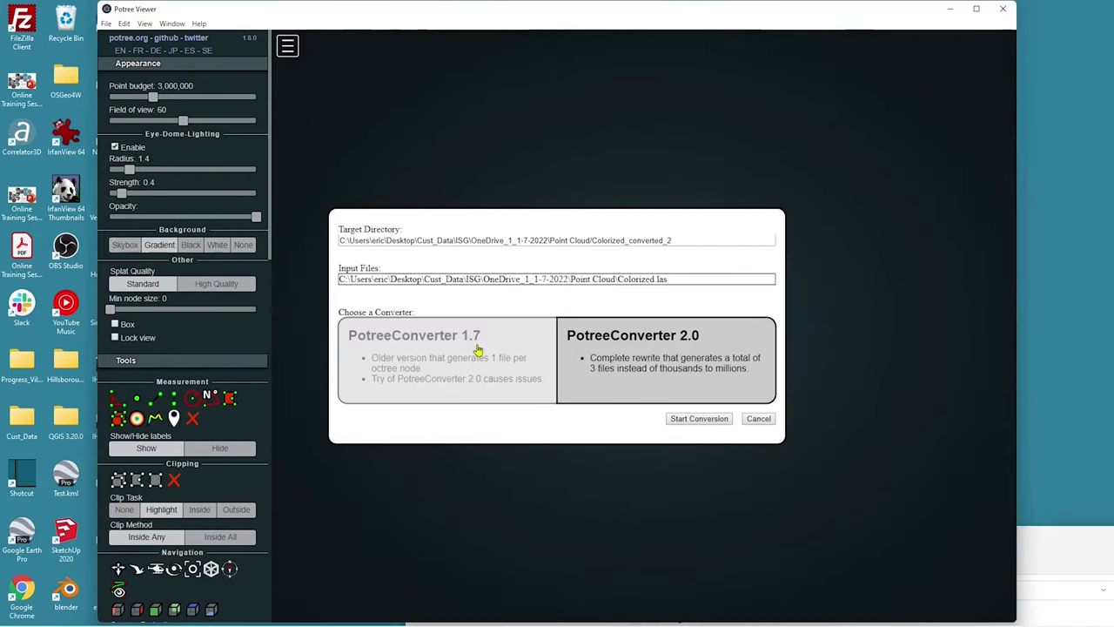
click(478, 350)
click(694, 423)
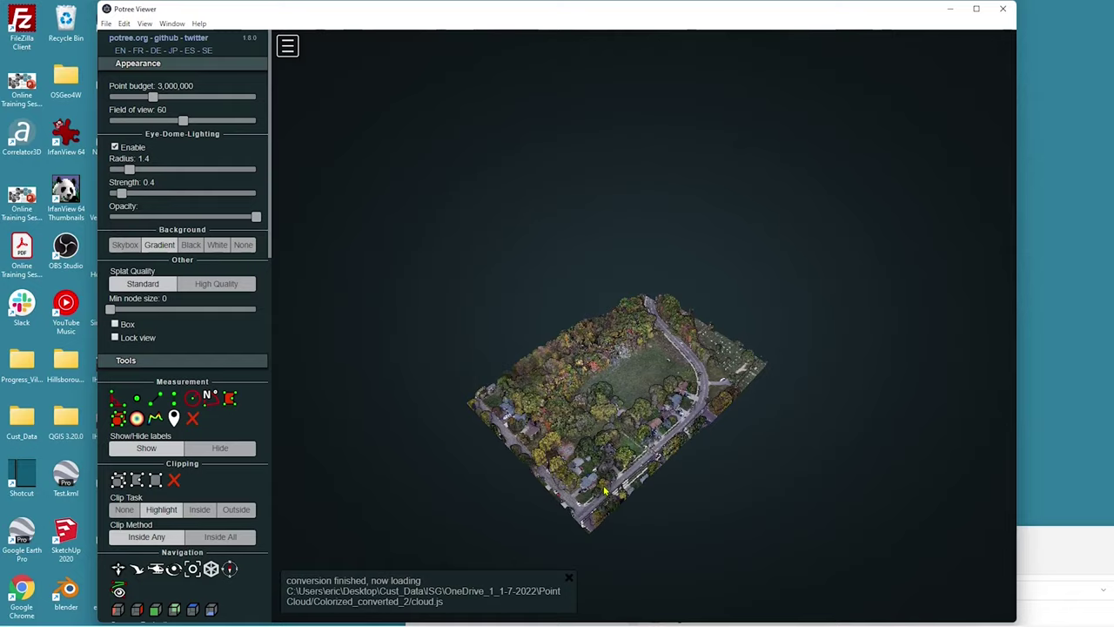
Zoom and orbit around the road, then fly in toward the roadside houses.
scroll(605, 491, up, 3)
scroll(606, 494, up, 4)
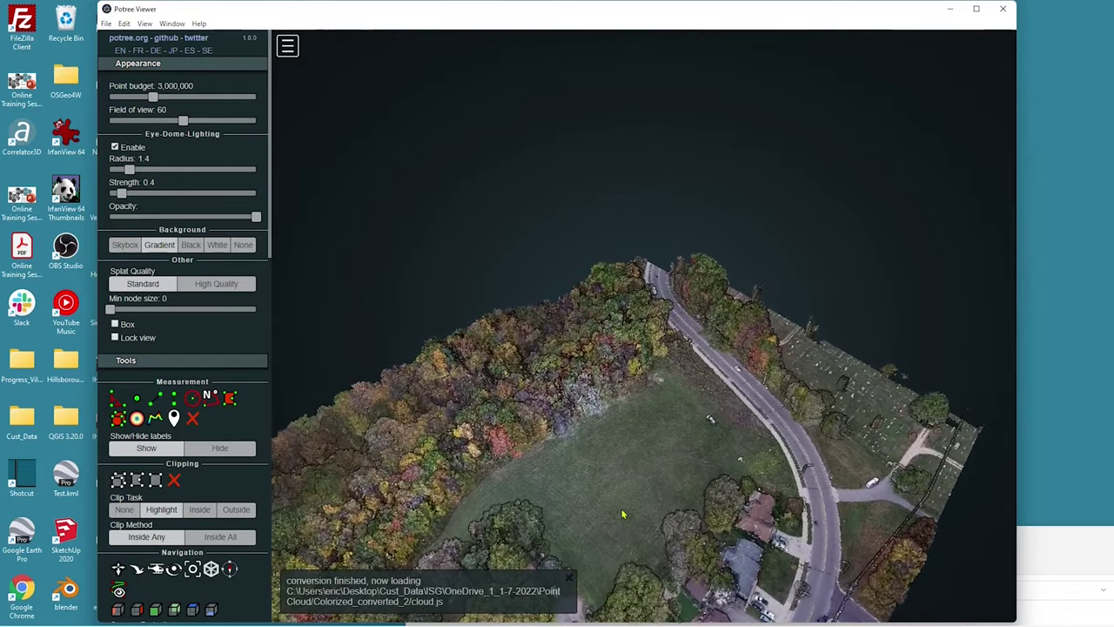
drag(624, 515, 475, 527)
drag(615, 480, 688, 319)
drag(775, 347, 569, 408)
double_click(523, 404)
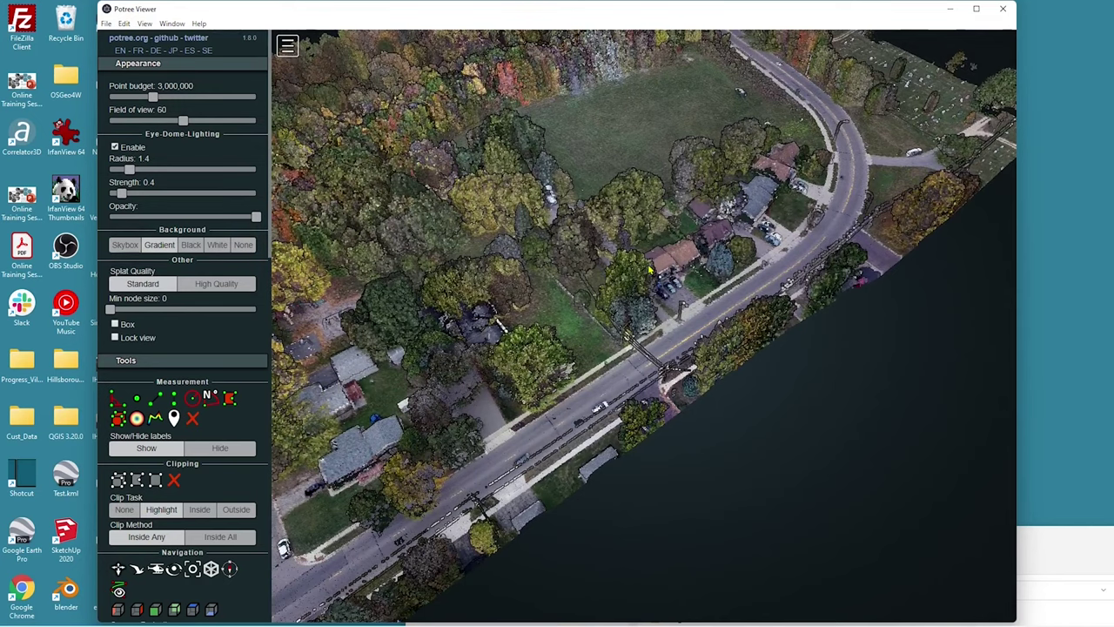
Orbit and pan over the cemetery and field, tilting to an oblique view.
drag(651, 270, 644, 377)
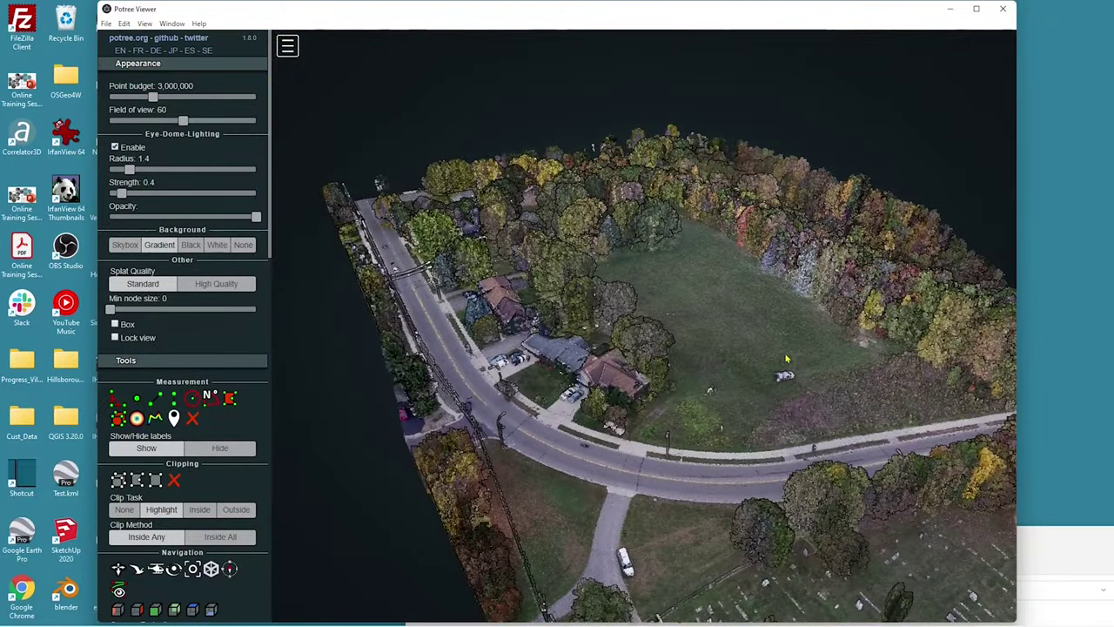
drag(790, 357, 697, 277)
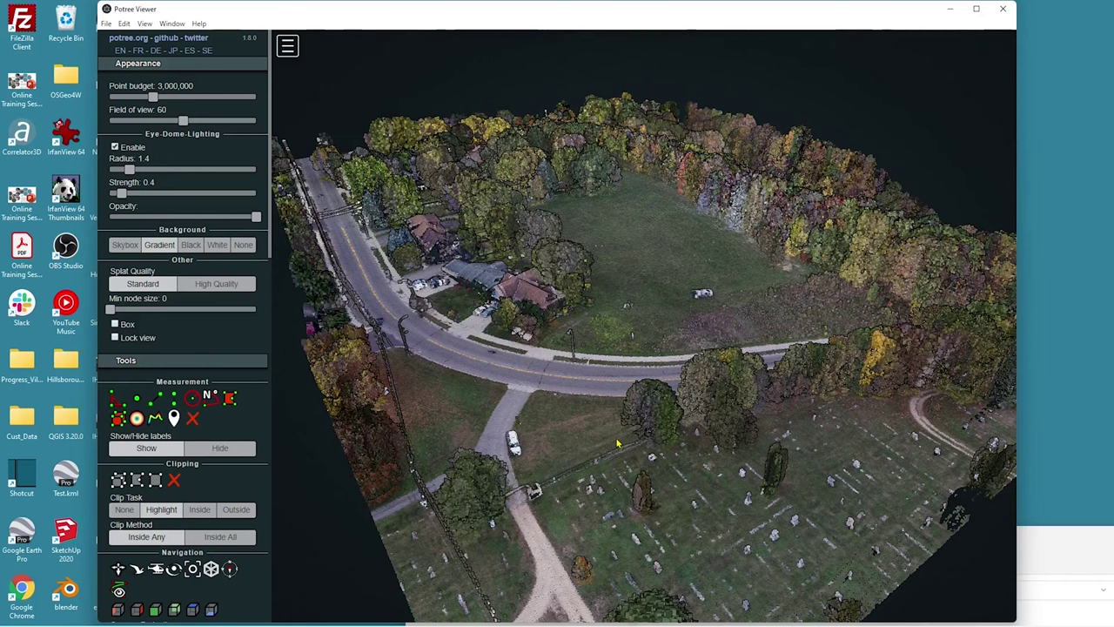
drag(617, 444, 653, 370)
scroll(653, 370, up, 5)
right_drag(821, 278, 612, 303)
drag(587, 333, 587, 291)
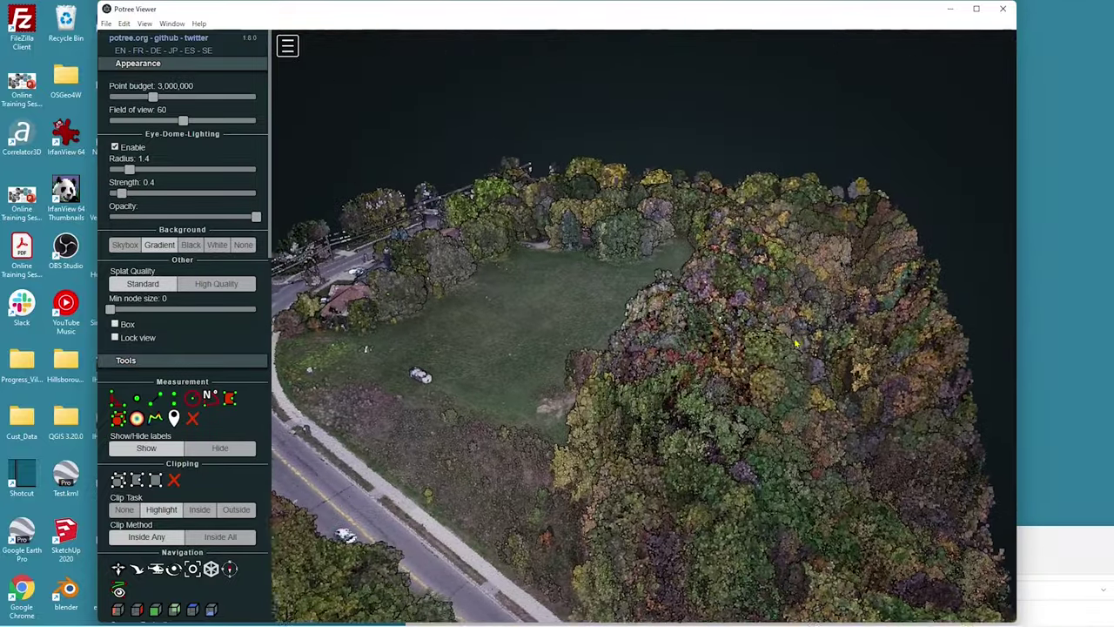
drag(795, 347, 831, 486)
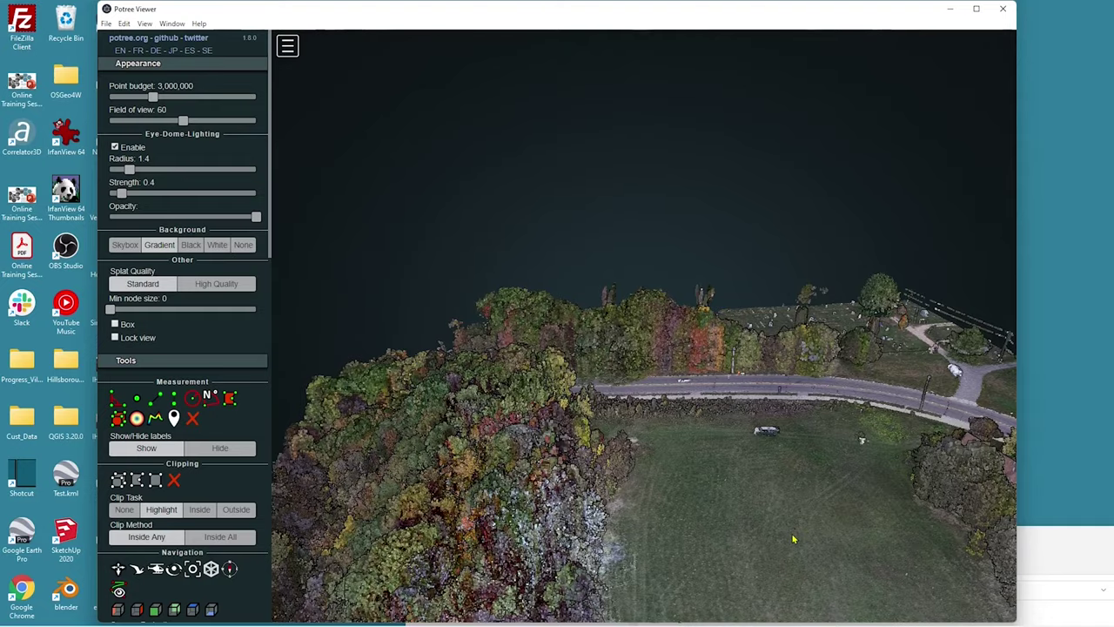
Zoom in, then back out to an oblique overview of field, road and cemetery.
scroll(792, 522, up, 10)
scroll(734, 397, up, 3)
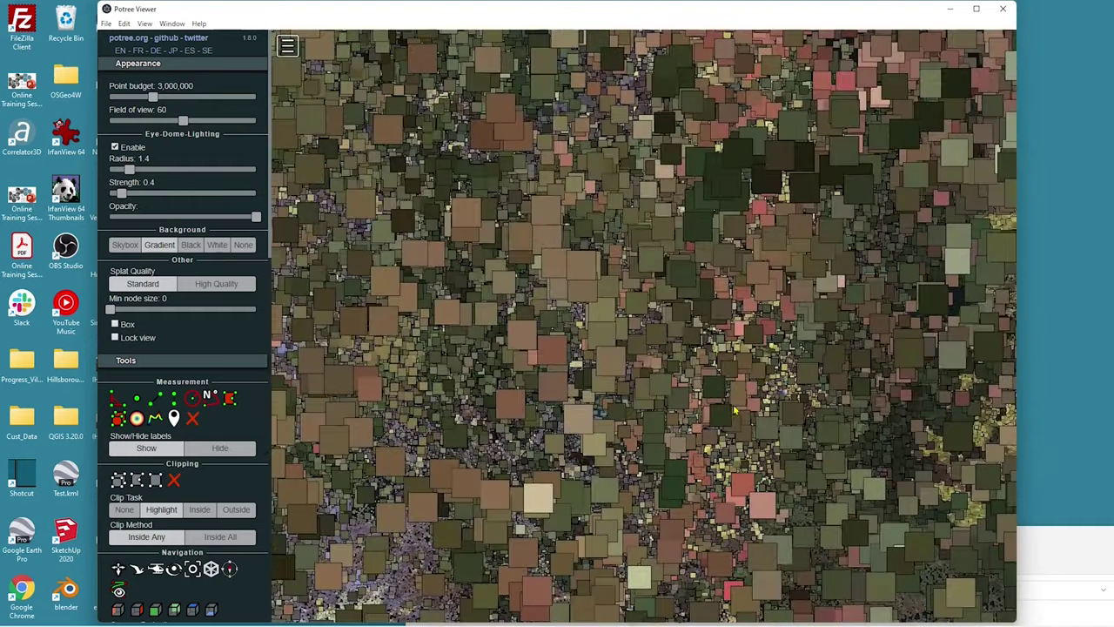
scroll(726, 416, down, 5)
drag(723, 418, 678, 421)
scroll(701, 424, down, 5)
scroll(671, 446, down, 2)
scroll(678, 450, down, 3)
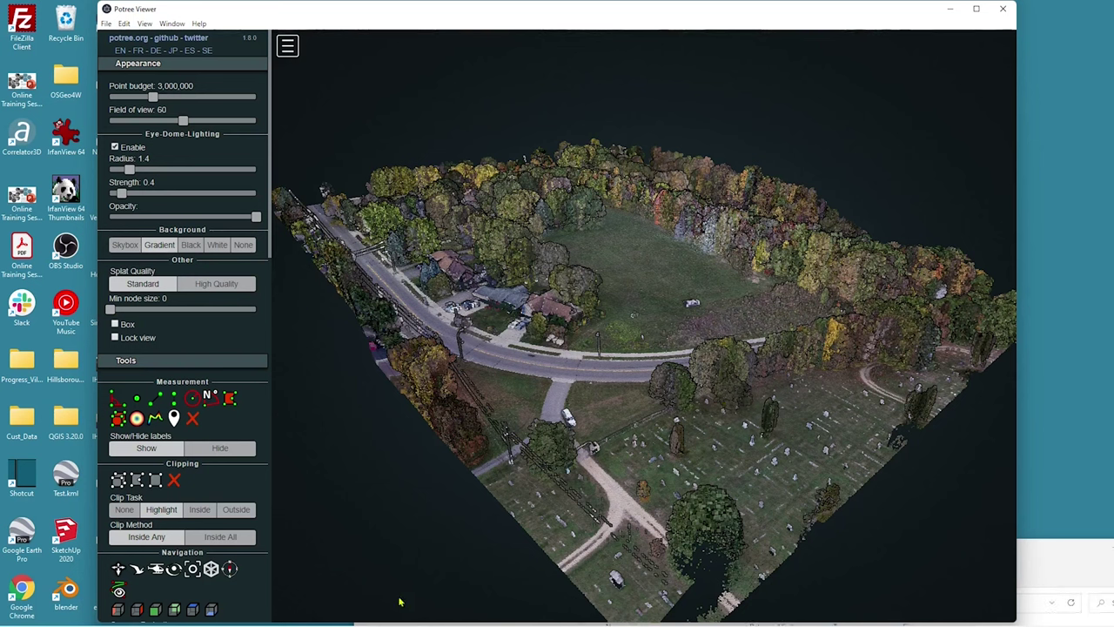
Bring PowerPoint back to the front on the INFORMATION slide (15 of 16).
mouse_move(394, 622)
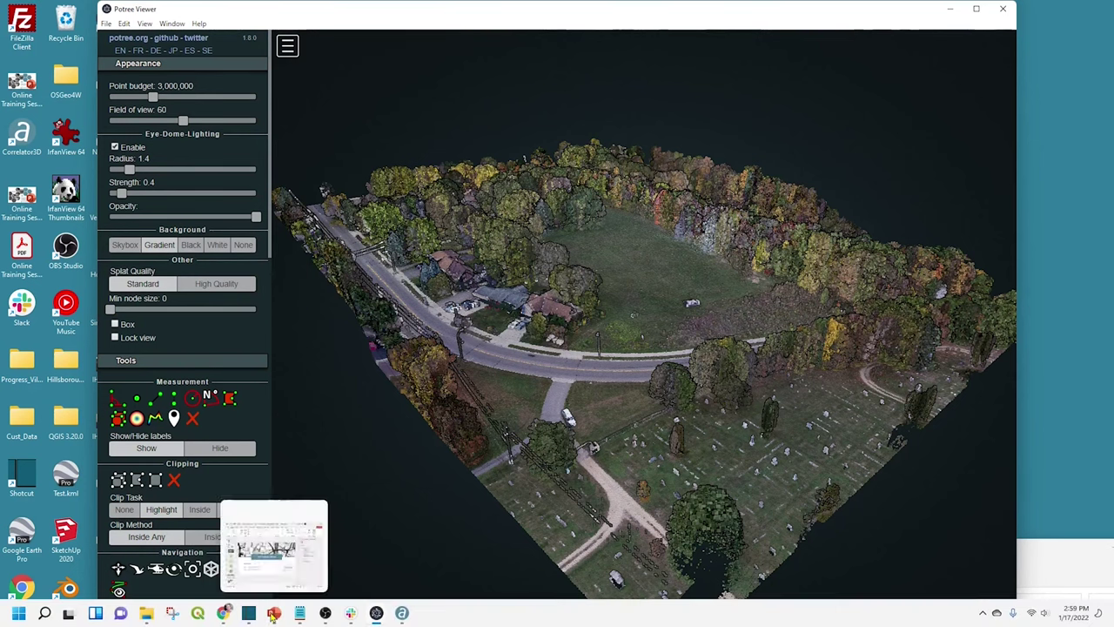
click(273, 616)
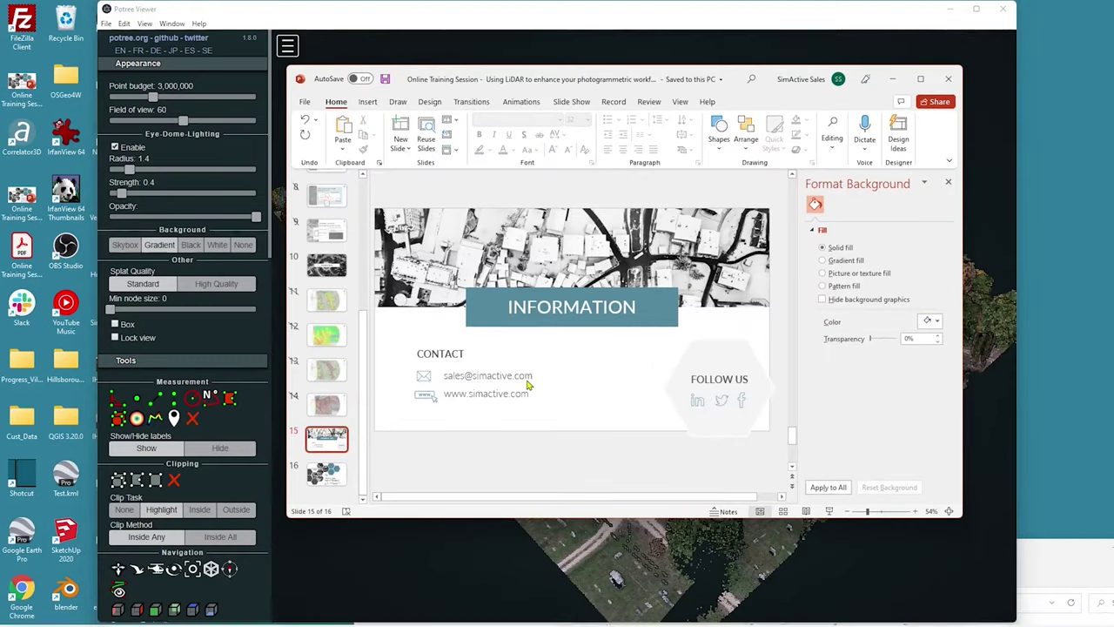